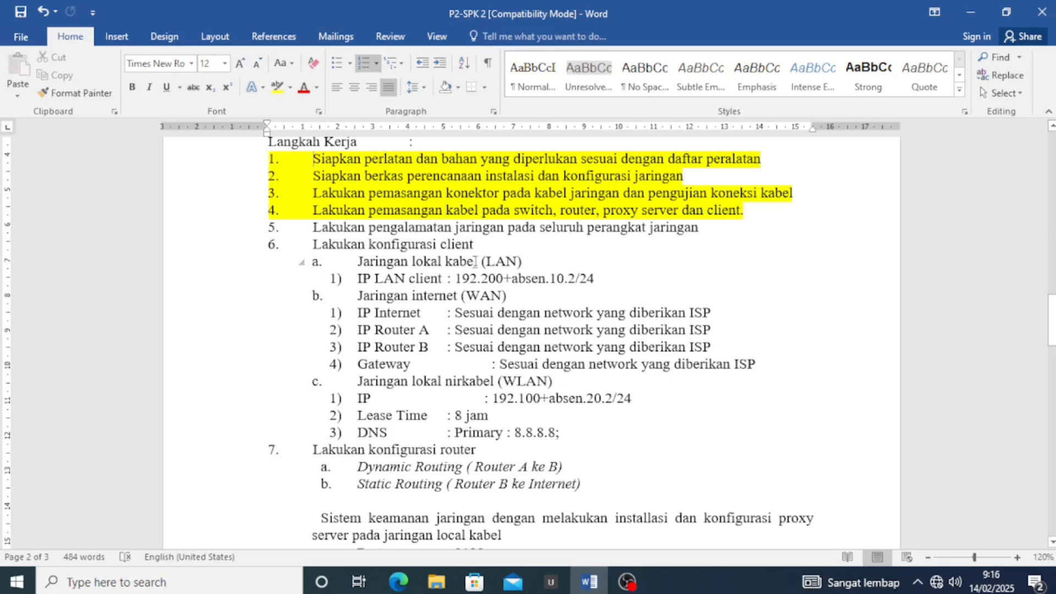
Review the Jaringan lokal kabel (LAN) line in the task sheet, then minimise Word
left_click_drag(537, 261, 367, 263)
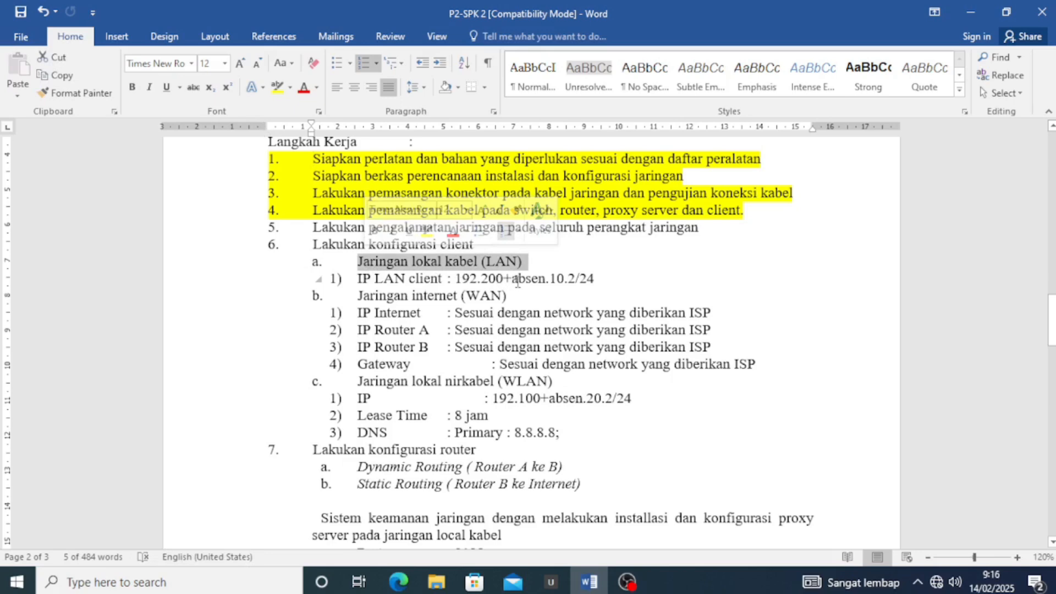
left_click(600, 278)
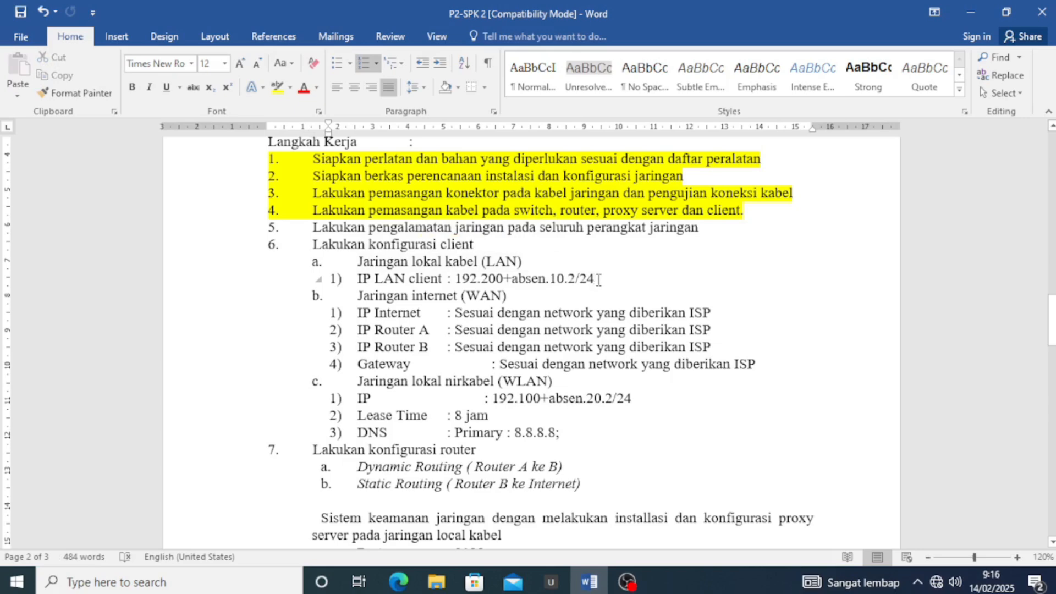
left_click(971, 12)
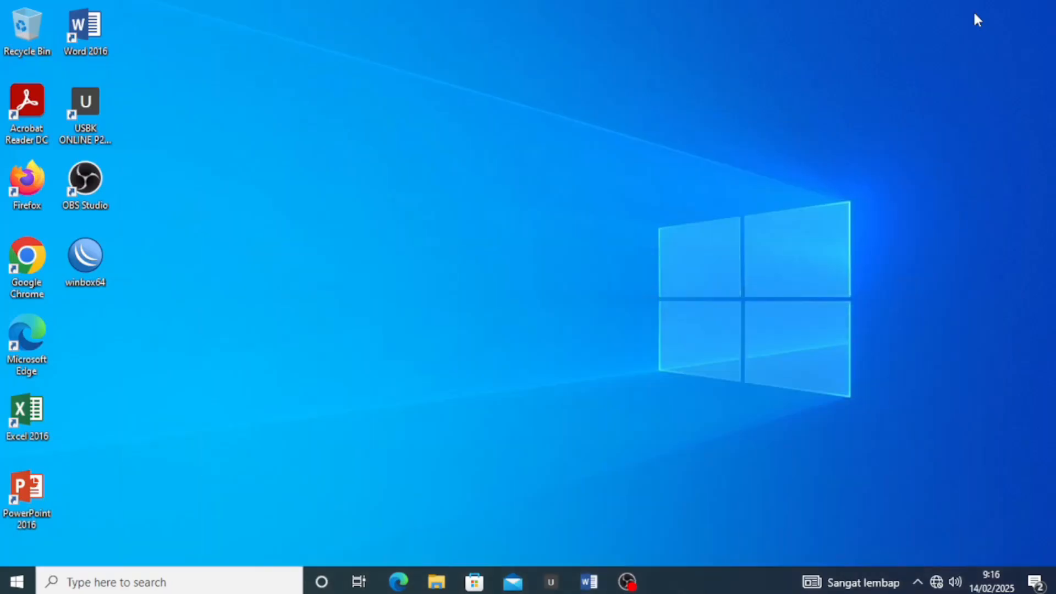
Launch WinBox and connect to the neighbour router with identity MikroTik
double_click(85, 258)
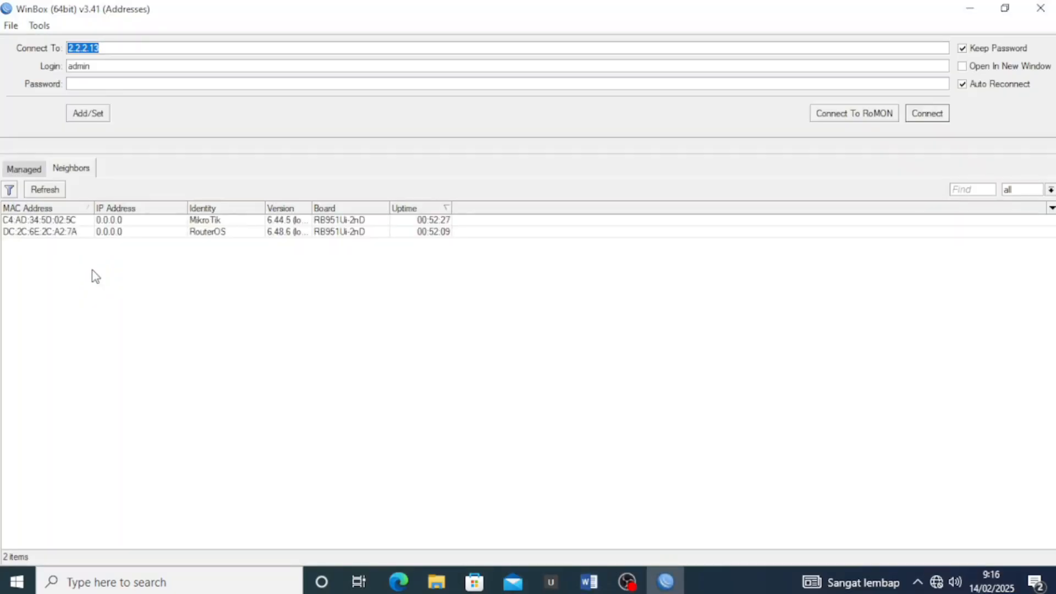
left_click(141, 273)
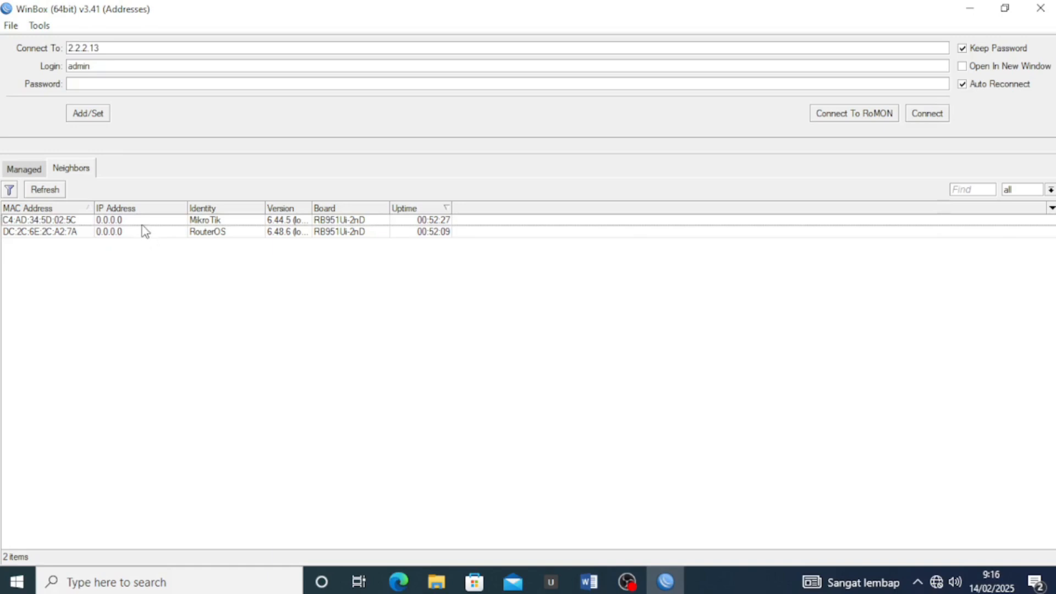
left_click(124, 220)
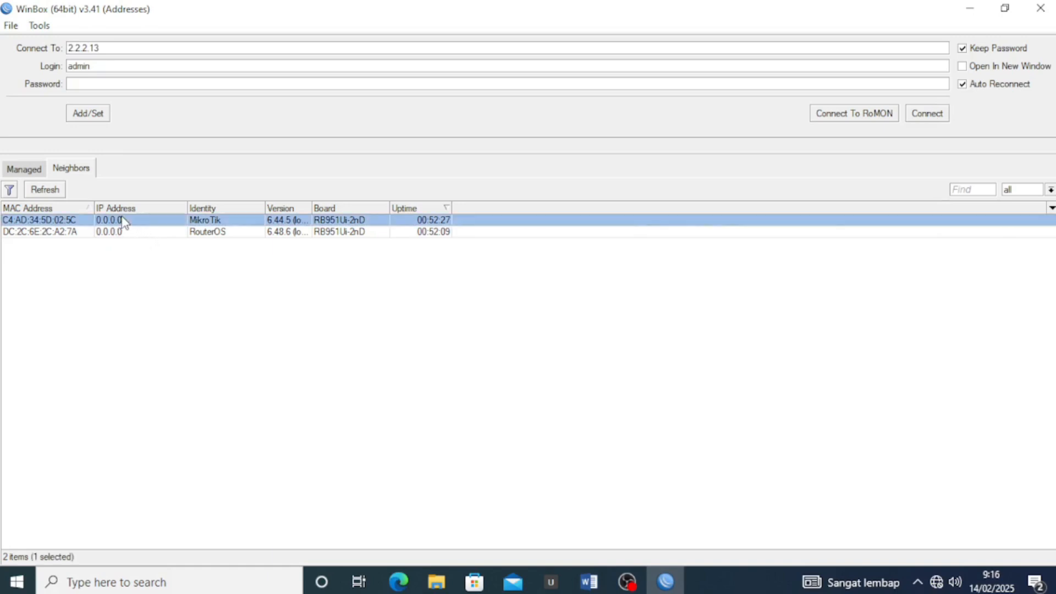
left_click(916, 117)
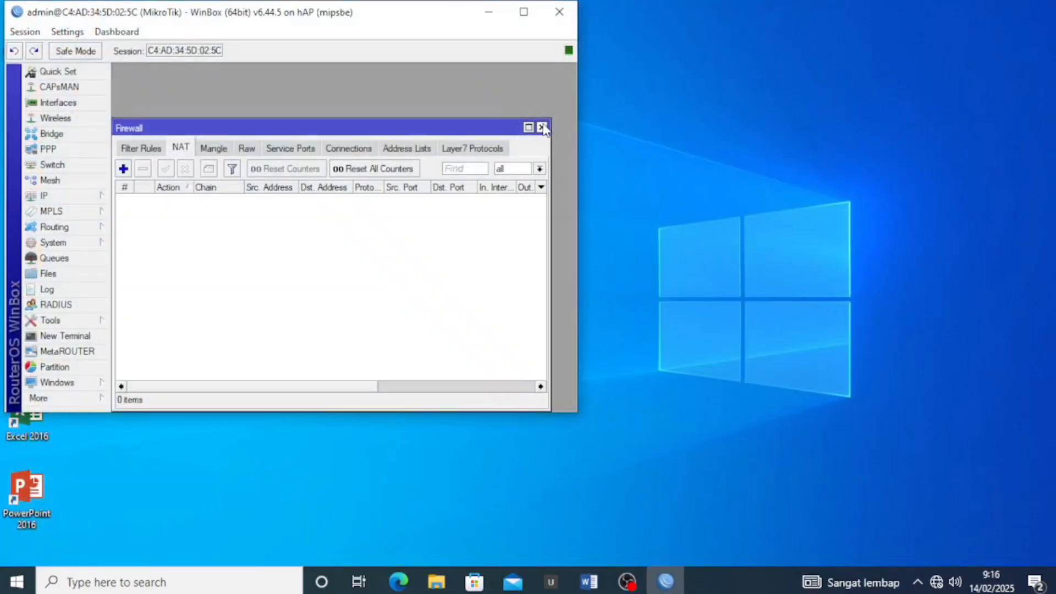
Close the leftover firewall and interface windows and maximise the session window
left_click(542, 128)
left_click(530, 139)
left_click(523, 12)
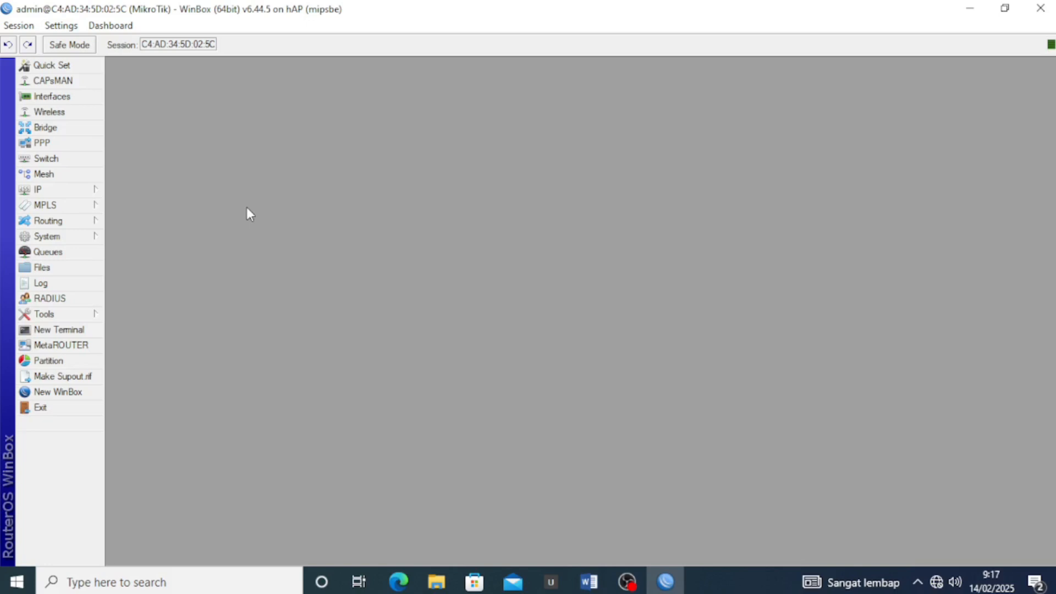
Reset the router configuration with No Default Configuration and Do Not Backup
left_click(50, 237)
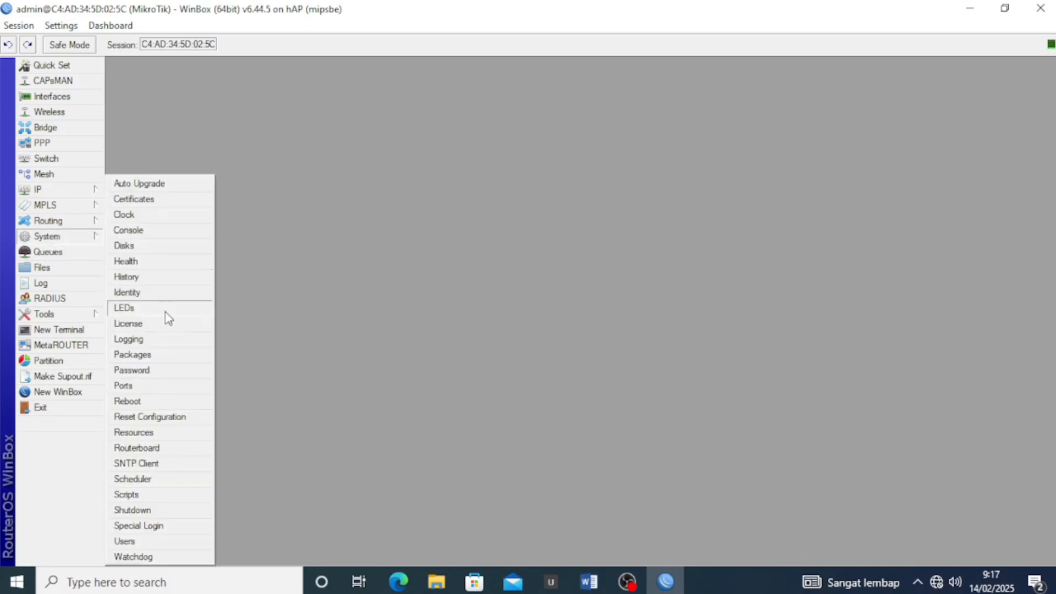
left_click(171, 416)
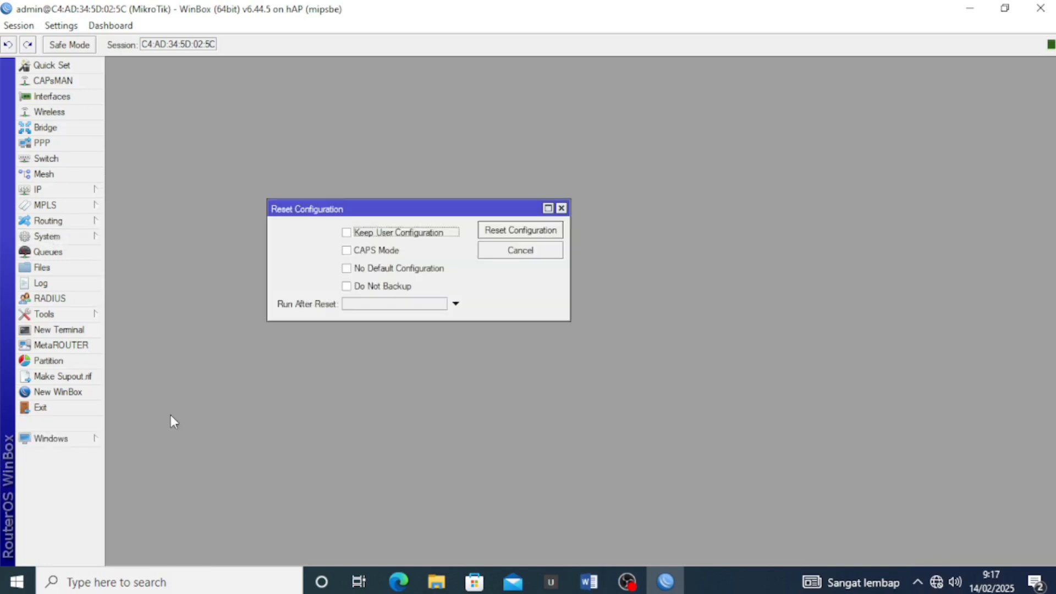
left_click(392, 269)
left_click(425, 285)
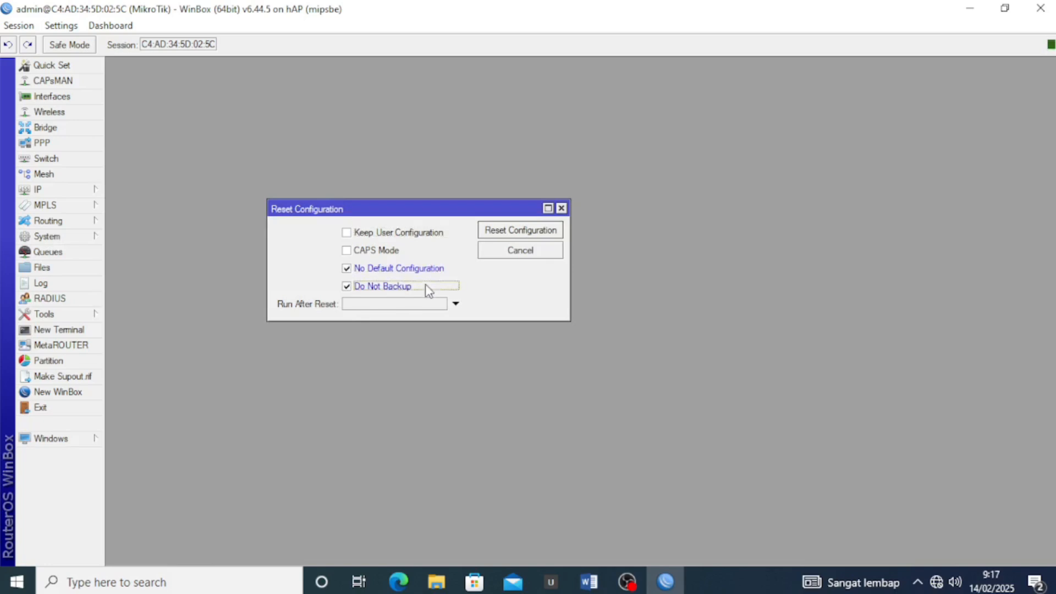
left_click(524, 233)
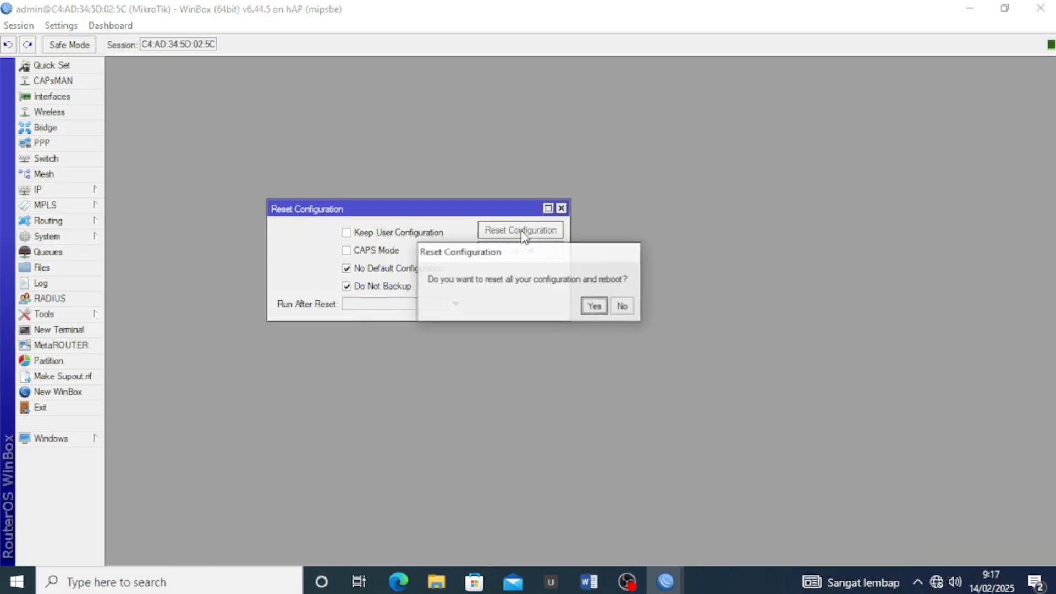
left_click(592, 303)
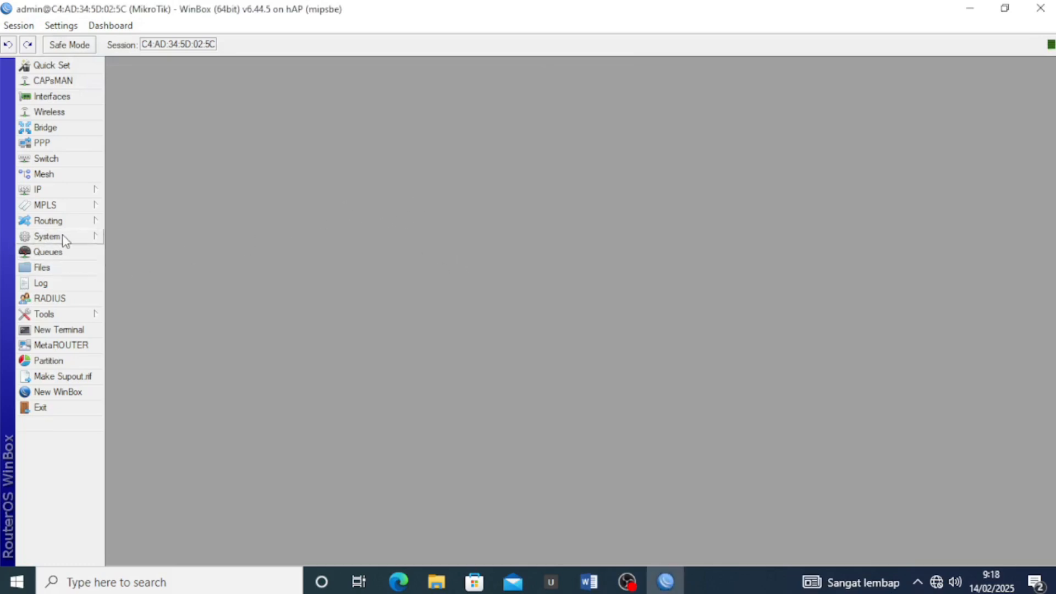
Change the router identity from MikroTik to Router_A
left_click(49, 241)
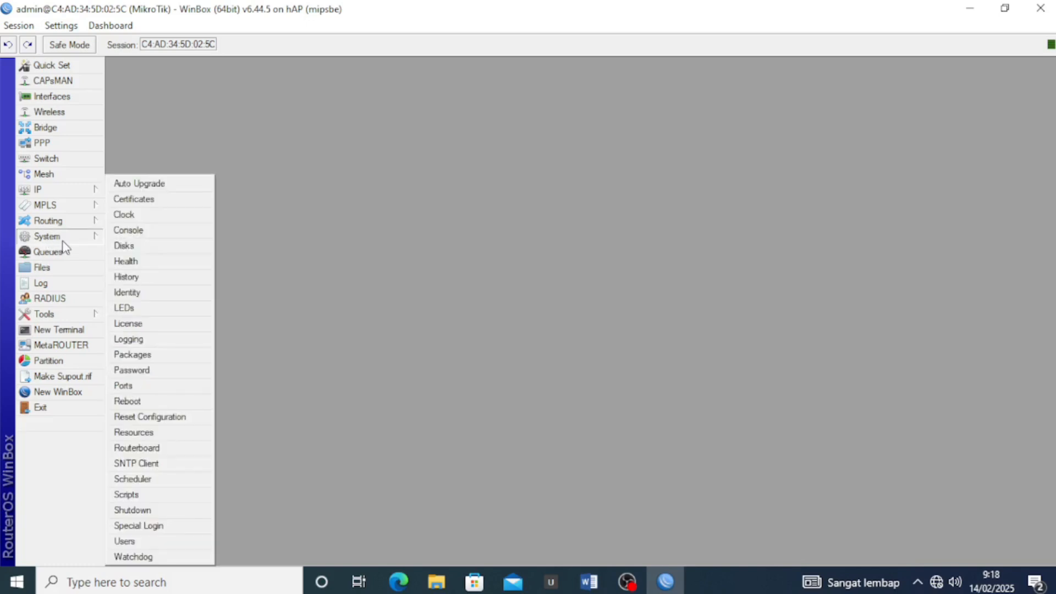
left_click(135, 293)
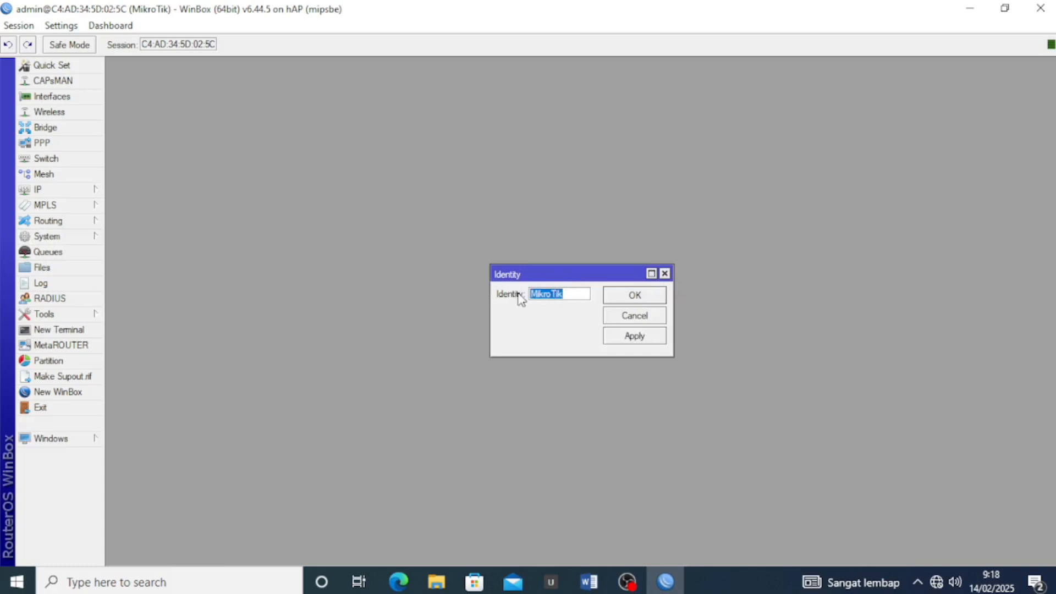
type("Router_A")
left_click(636, 338)
left_click(637, 295)
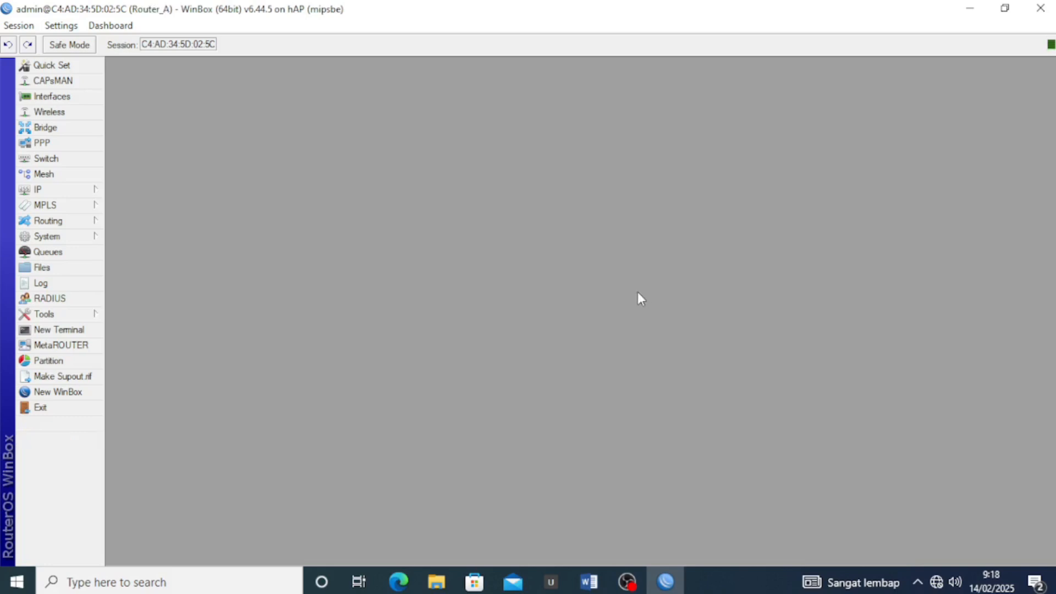
Open the Interface List and select ether2
left_click(88, 97)
left_click_drag(240, 140, 394, 168)
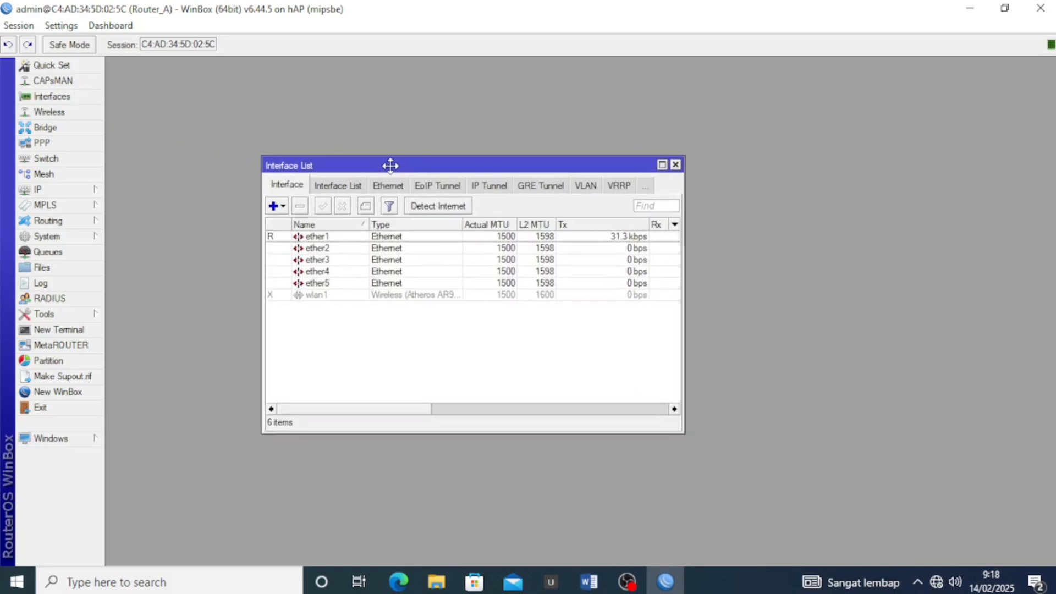
left_click(324, 249)
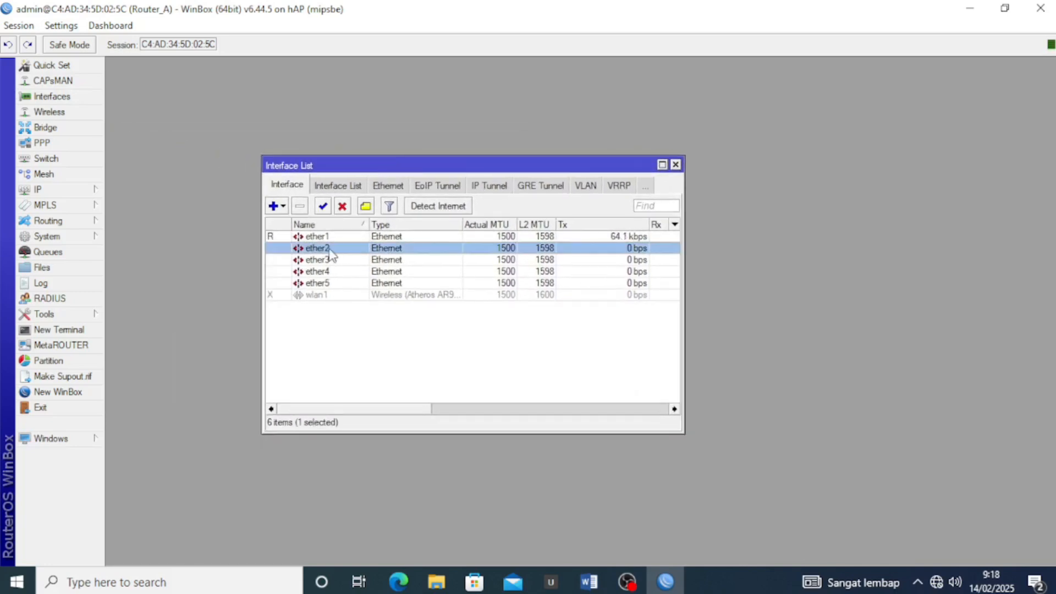
Add address 192.201.10.2/24 on ether2 and close the Address List
left_click(71, 189)
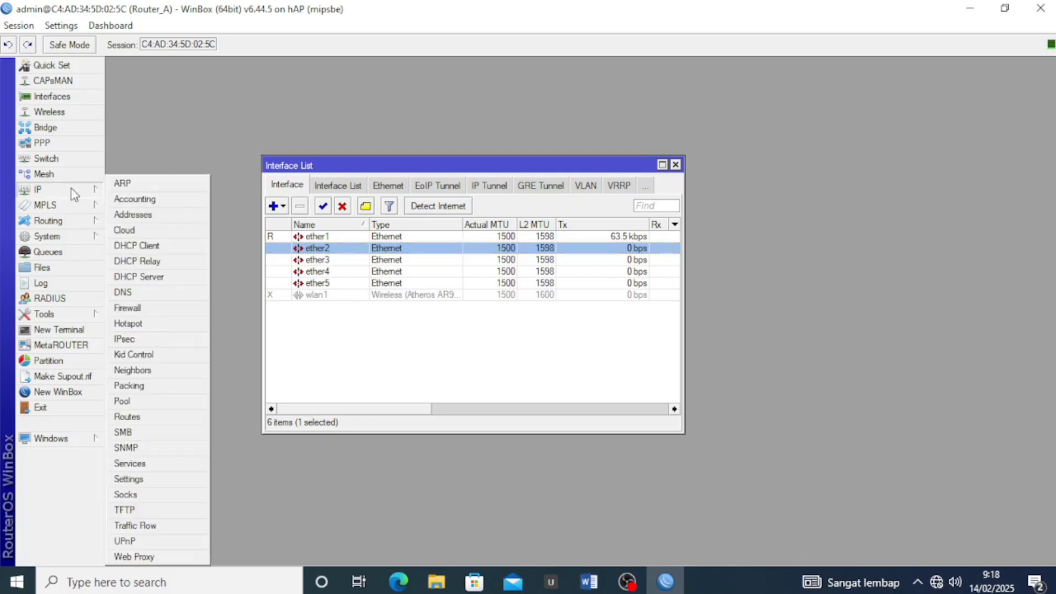
left_click(143, 210)
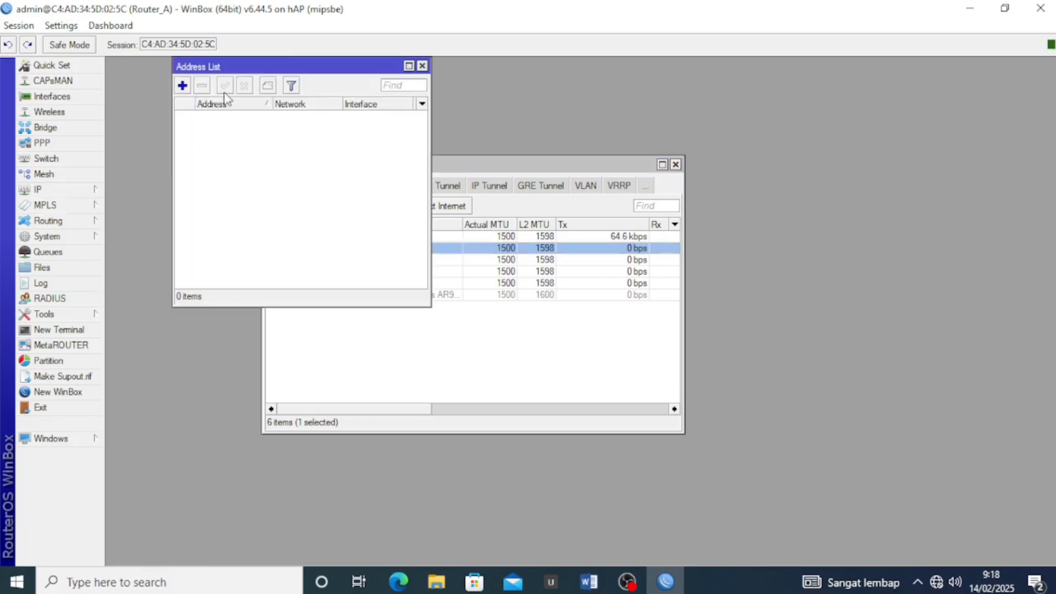
left_click_drag(209, 67, 306, 168)
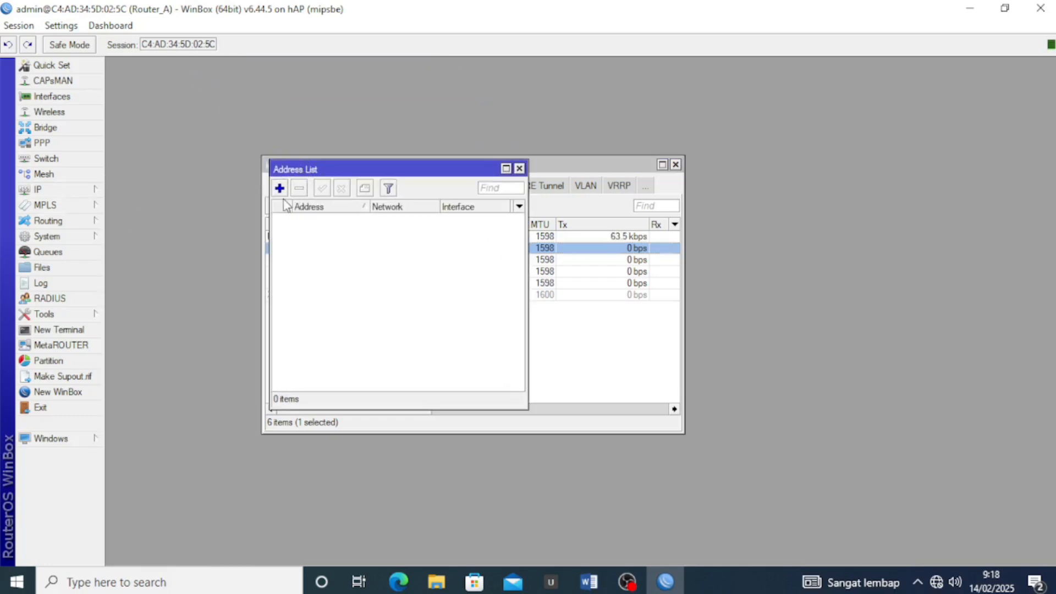
left_click(279, 188)
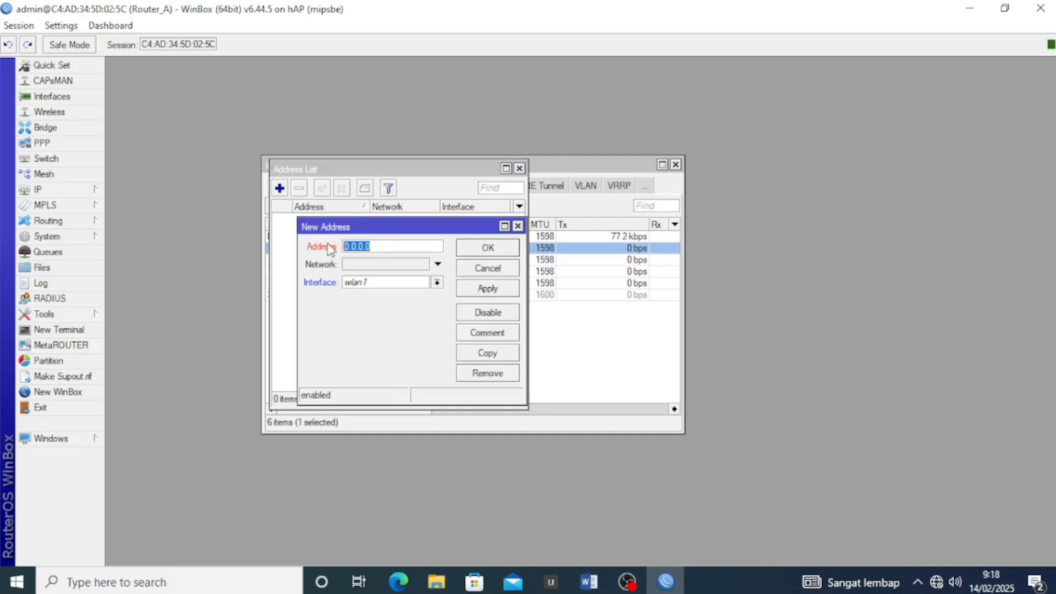
type("192.20")
type("1.10.2/24")
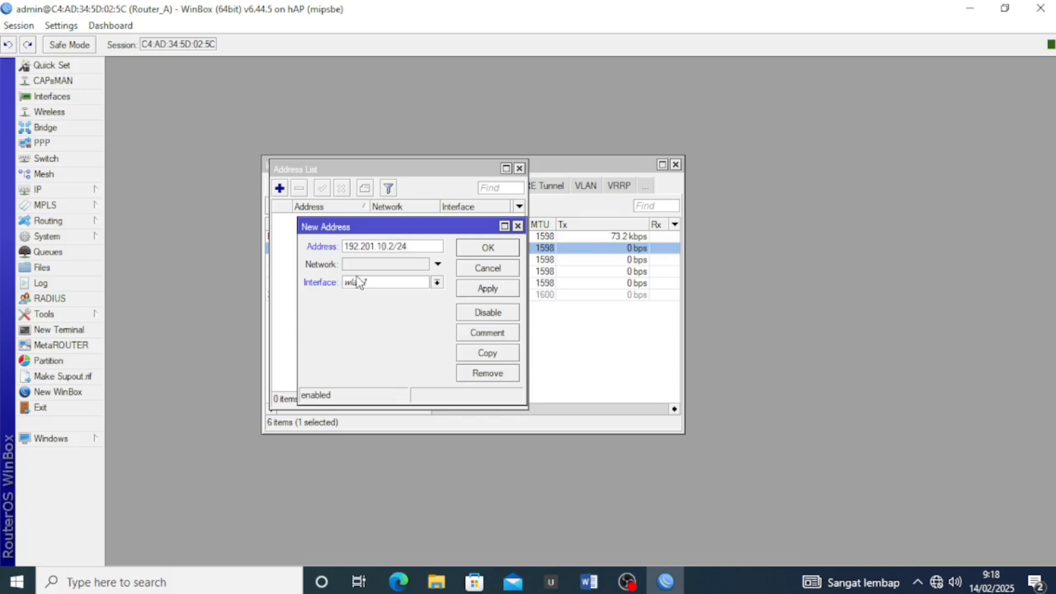
left_click(369, 283)
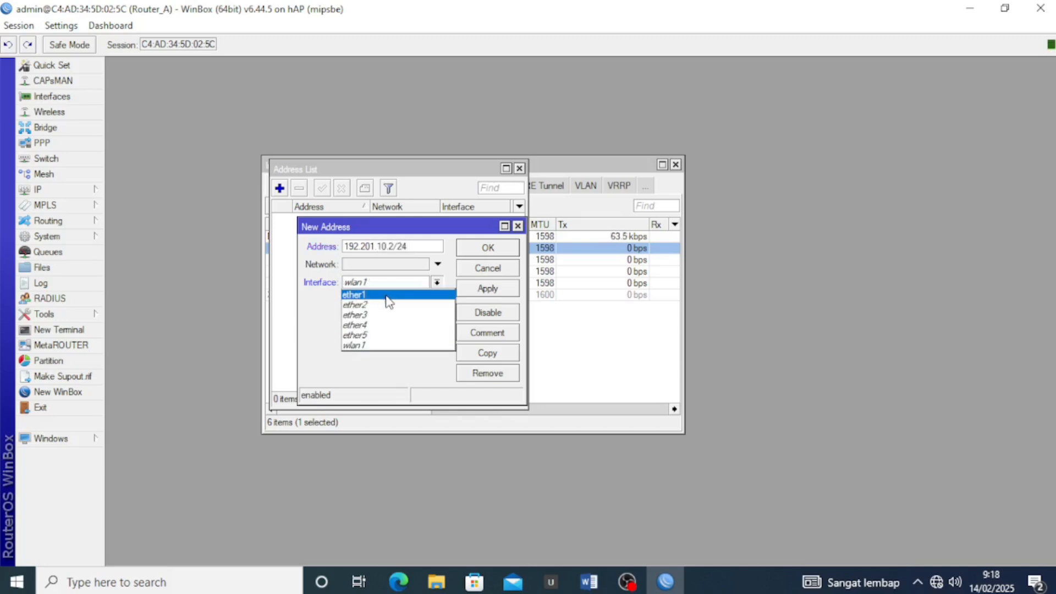
left_click(358, 305)
left_click(487, 290)
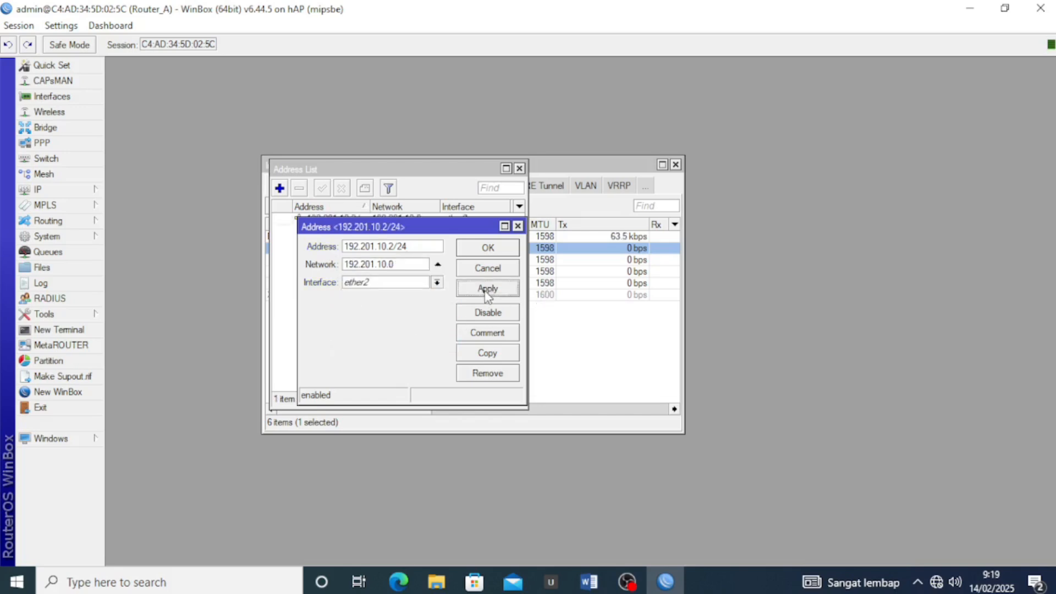
left_click(487, 248)
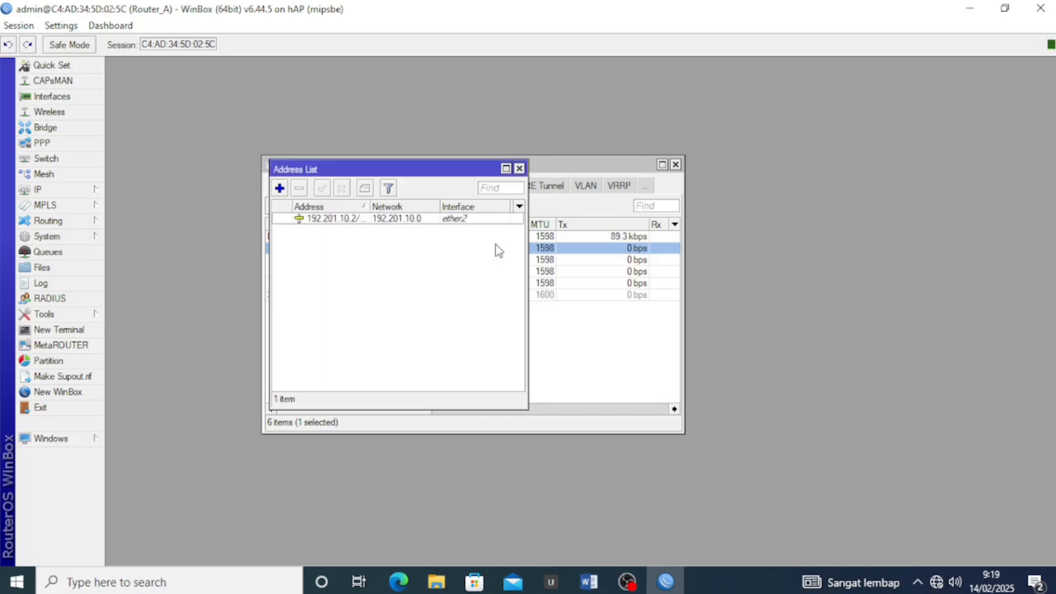
left_click(519, 168)
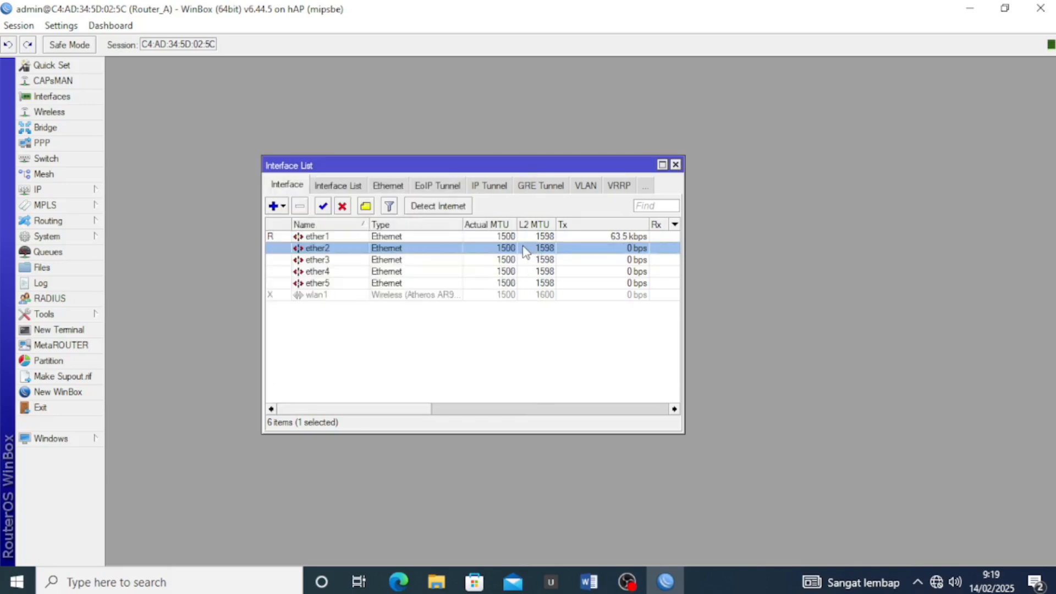
Highlight the LAN heading and its IP line in yellow in the task sheet
left_click(588, 581)
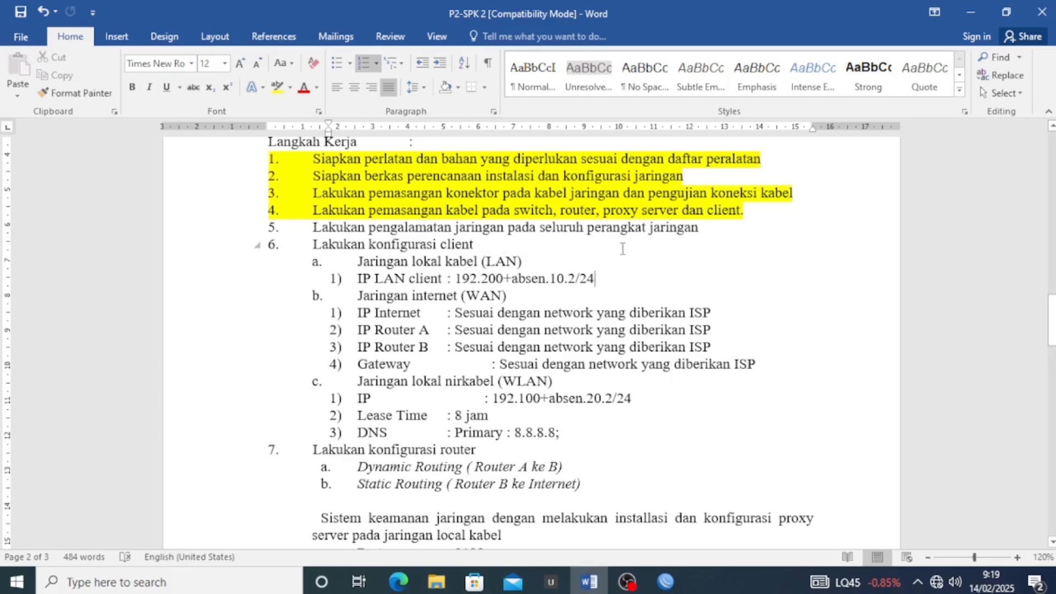
left_click_drag(614, 276, 358, 262)
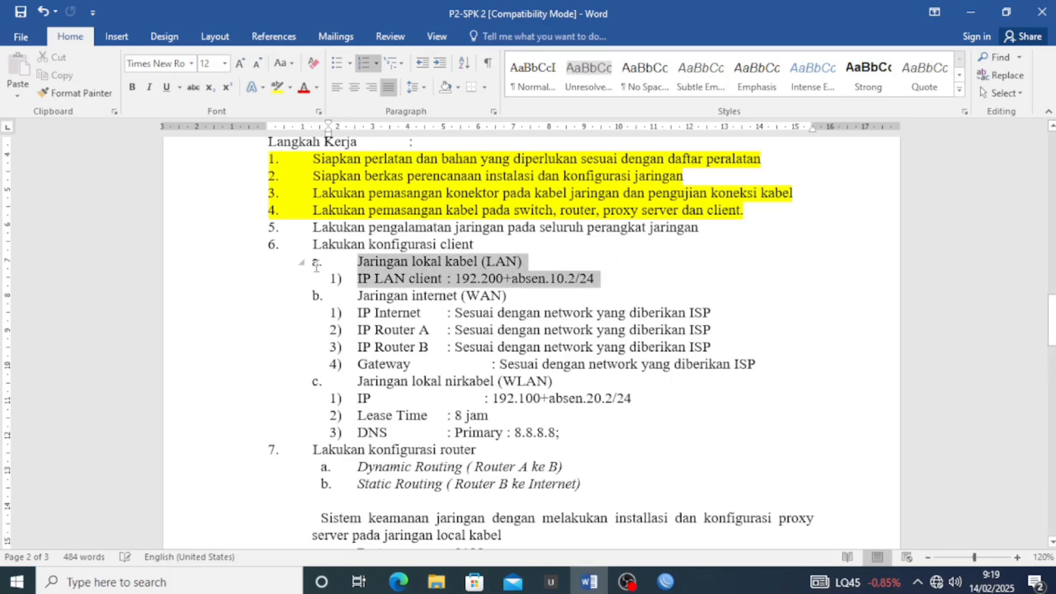
left_click(277, 87)
scroll(453, 252, "down", 3)
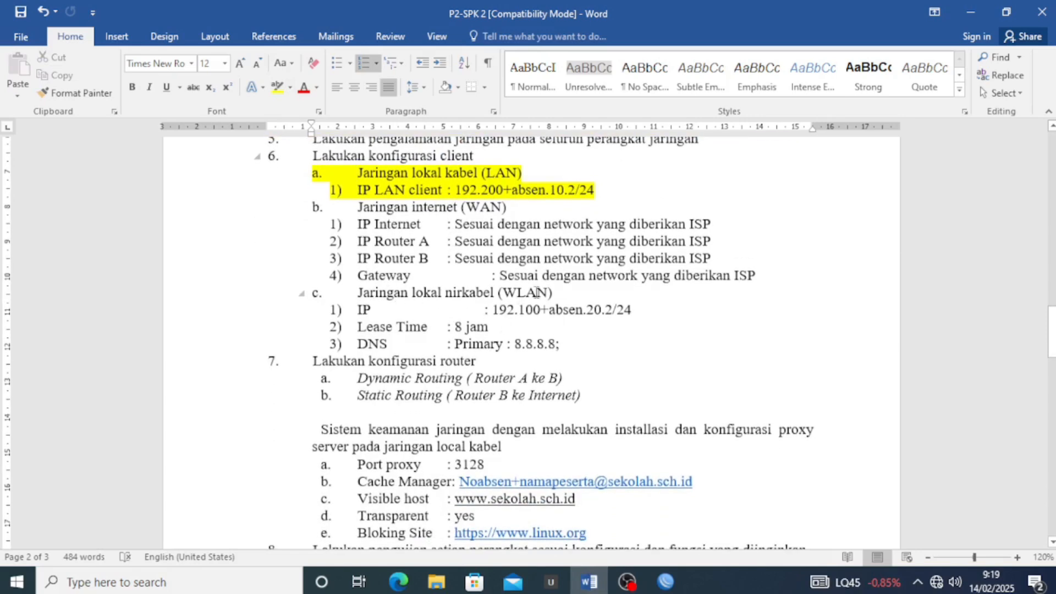
Review the Jaringan lokal nirkabel (WLAN) line, then minimise Word
left_click_drag(556, 292, 351, 296)
left_click(465, 306)
left_click(971, 13)
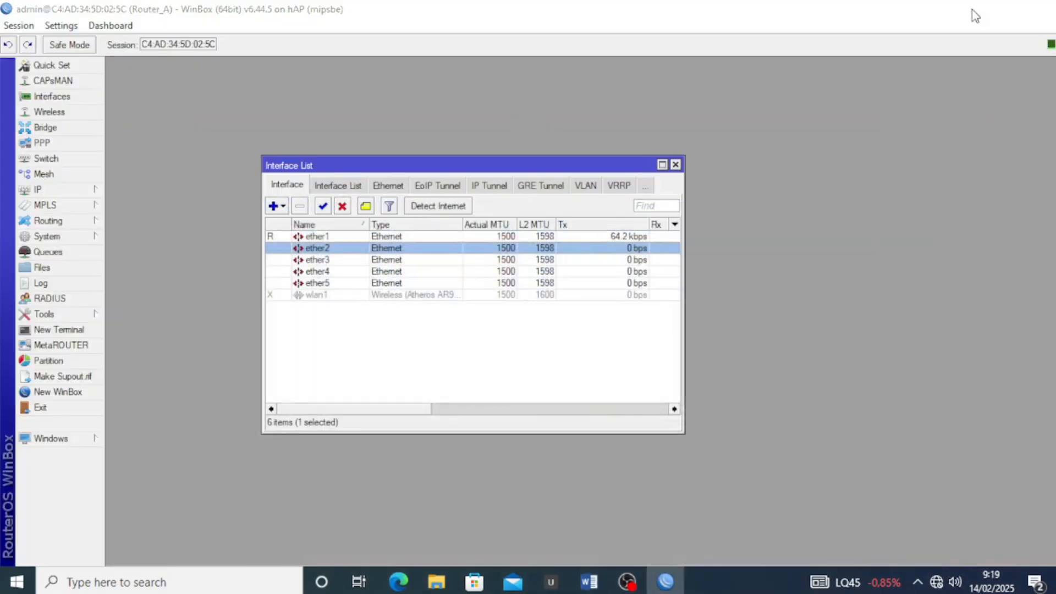
Minimise Router_A and connect to the second neighbour router in a new WinBox window
left_click(972, 12)
double_click(88, 267)
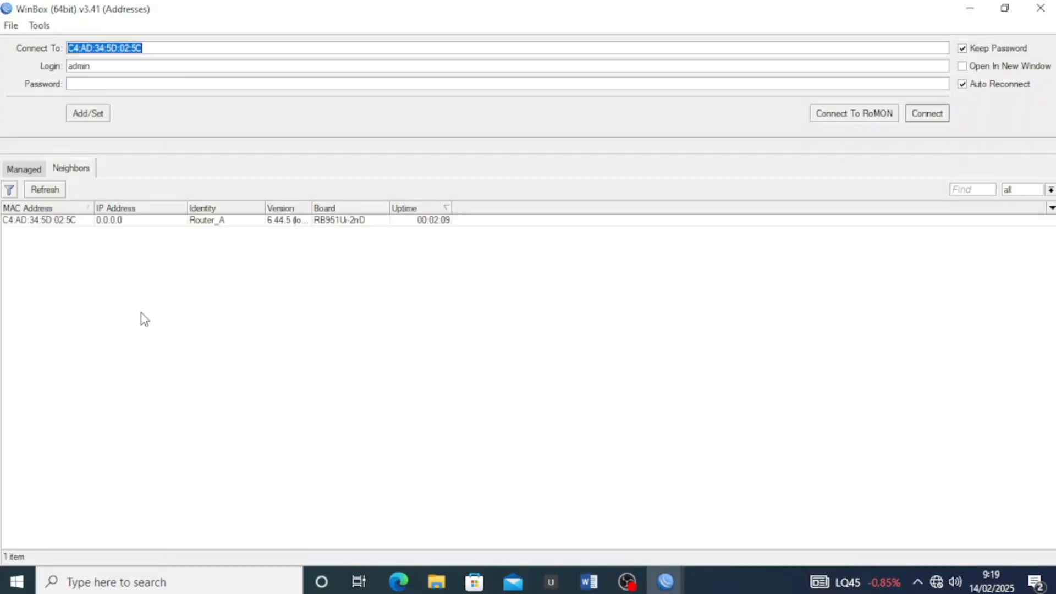
left_click(142, 320)
left_click(98, 219)
left_click(926, 113)
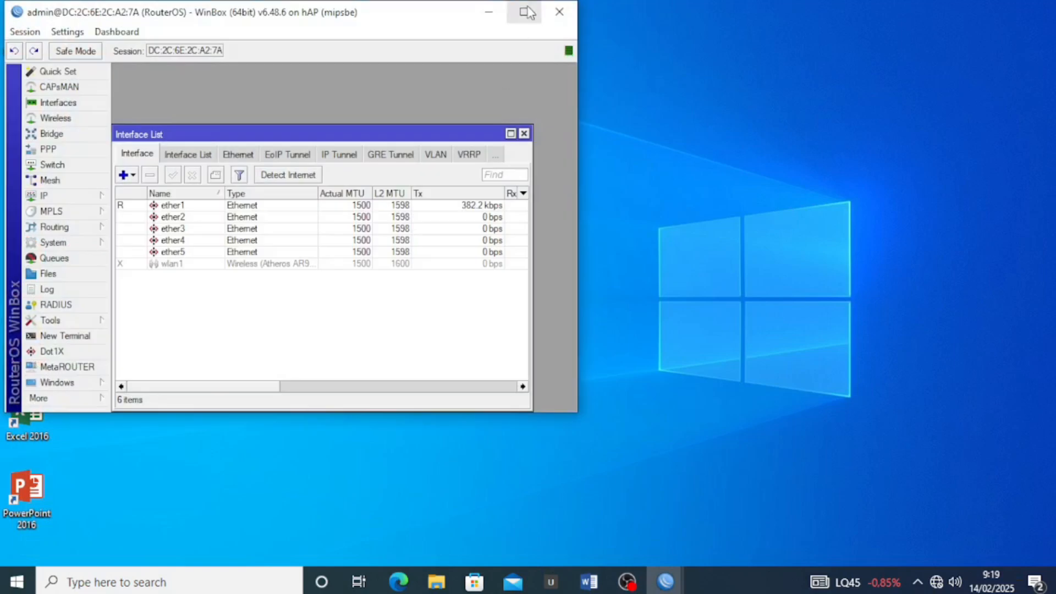
Reset the second router with No Default Configuration and Do Not Backup
left_click(521, 14)
left_click(520, 128)
left_click(91, 237)
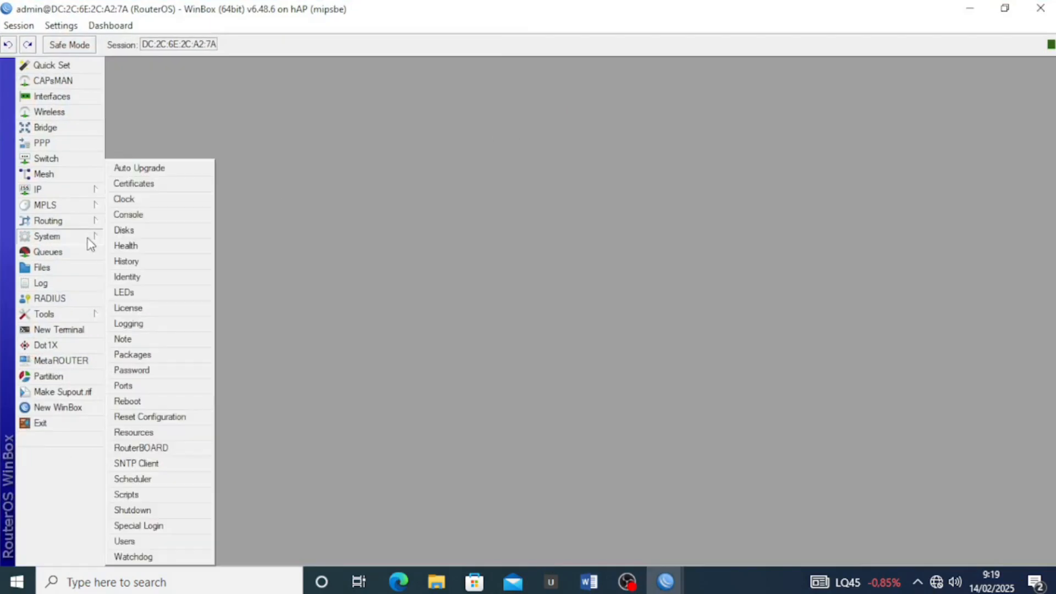
left_click(197, 419)
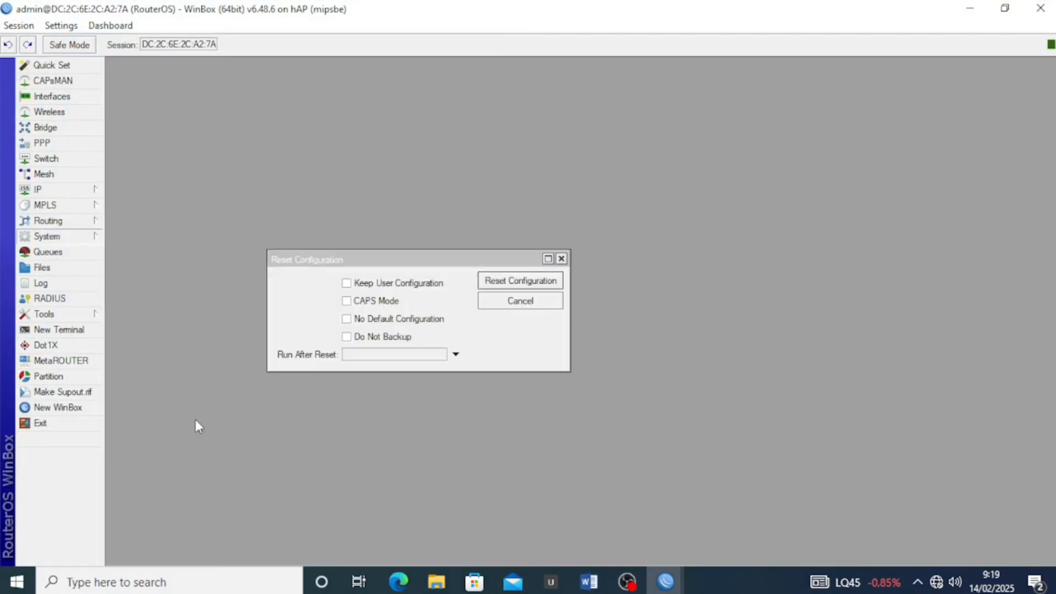
left_click(407, 319)
left_click(399, 336)
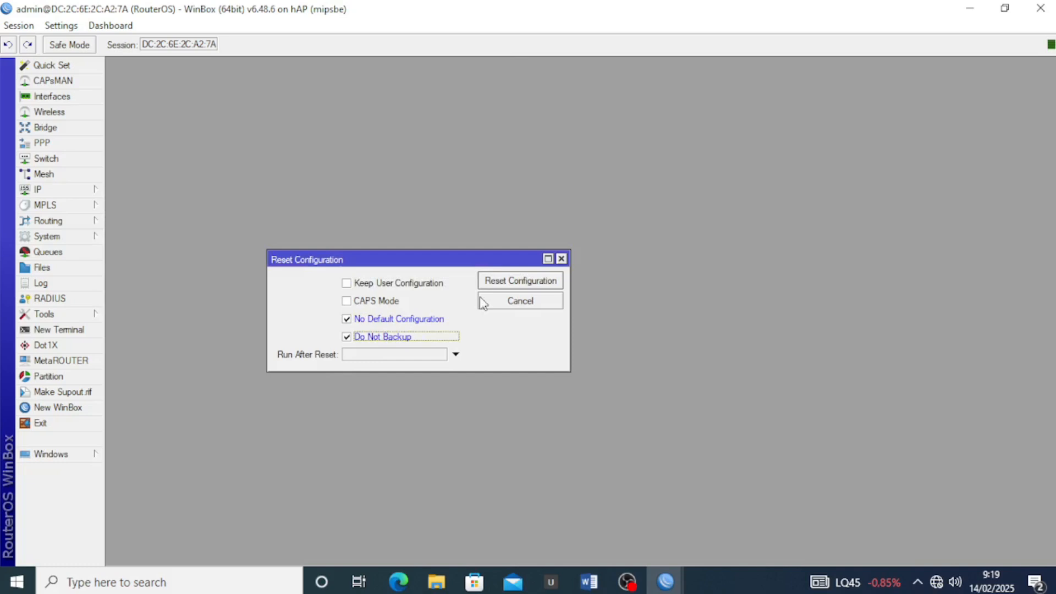
left_click(511, 281)
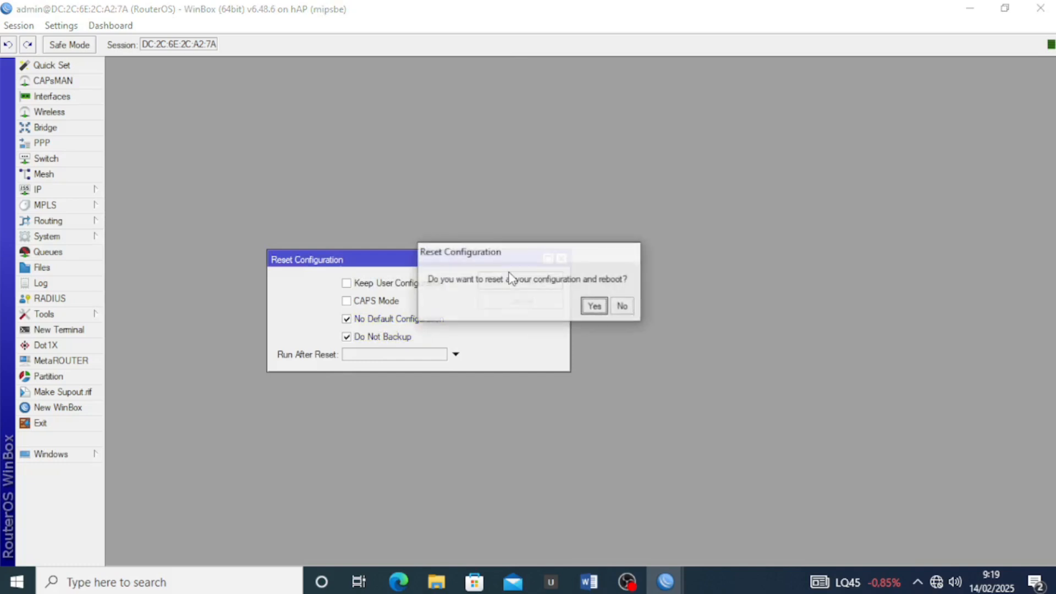
left_click(595, 306)
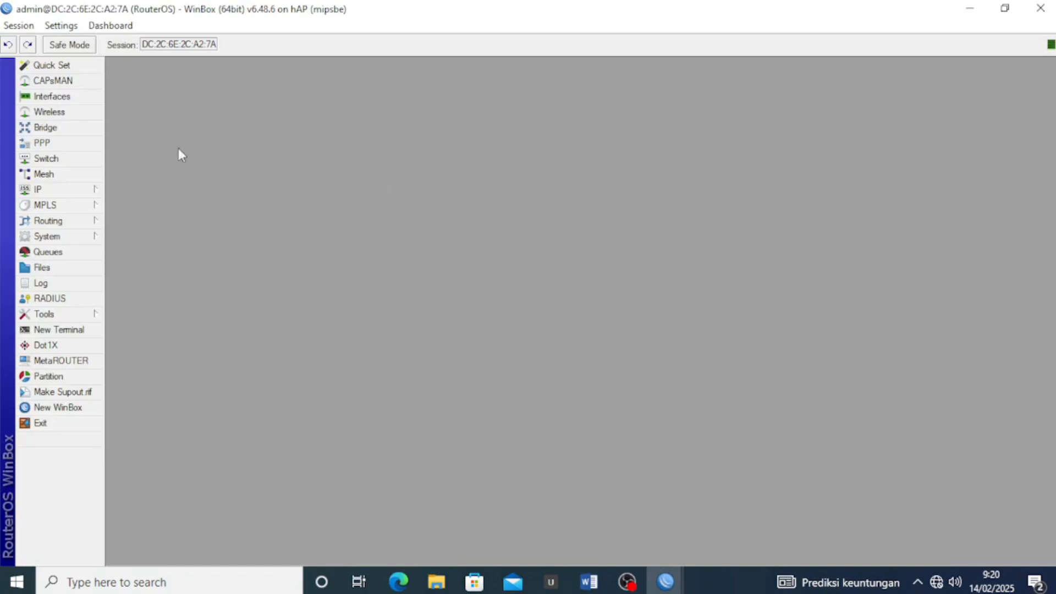
Enable the disabled wlan1 interface in the second router's Interface List
left_click(68, 97)
left_click_drag(240, 130, 434, 164)
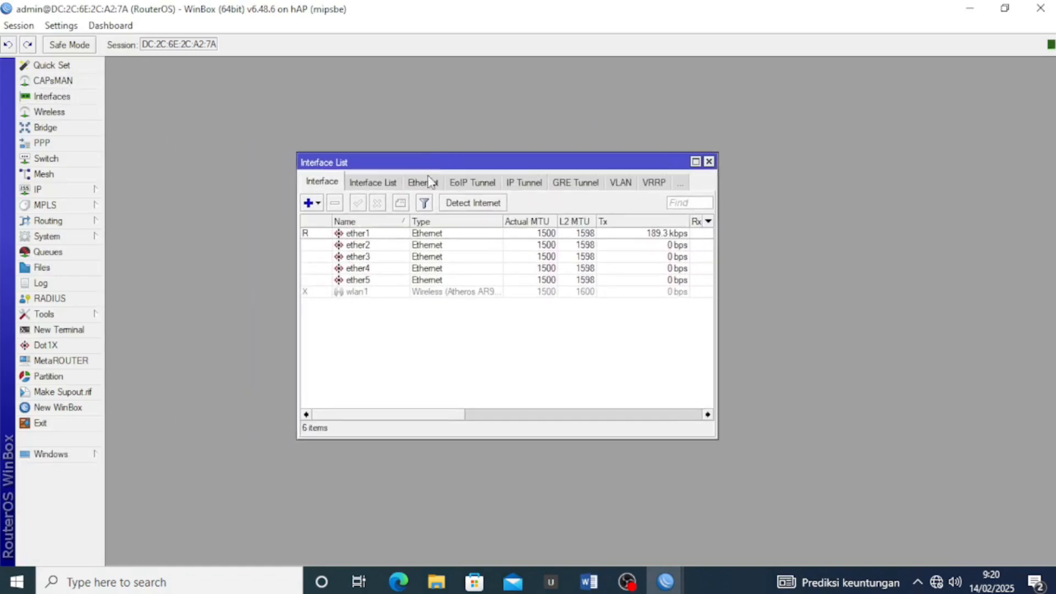
left_click(351, 293)
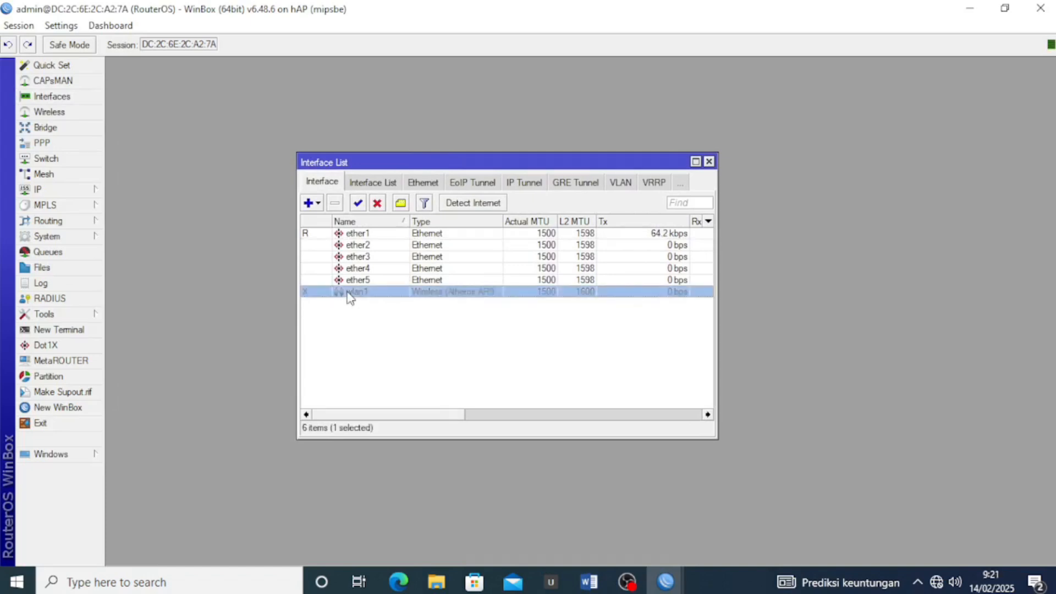
left_click(358, 203)
left_click(376, 317)
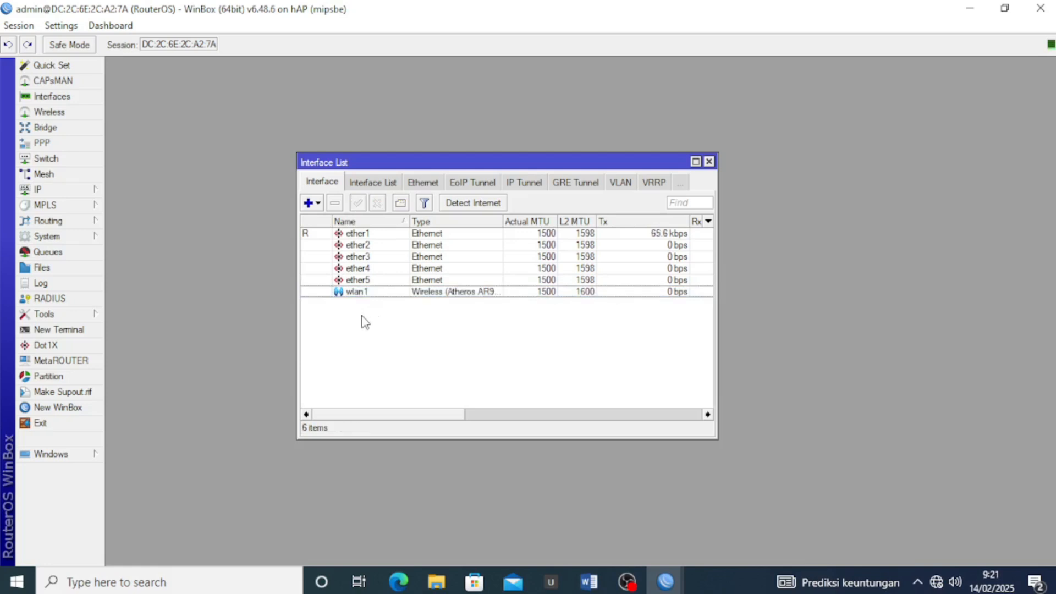
left_click(91, 190)
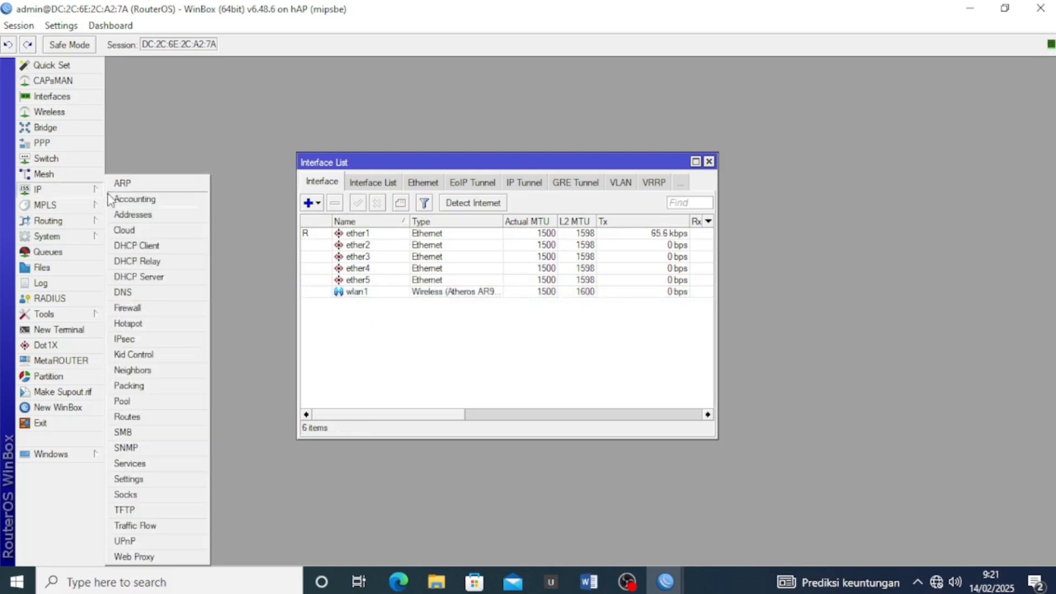
Add address 192.101.20.2/24 on wlan1, then bring the Word task sheet forward
left_click(134, 215)
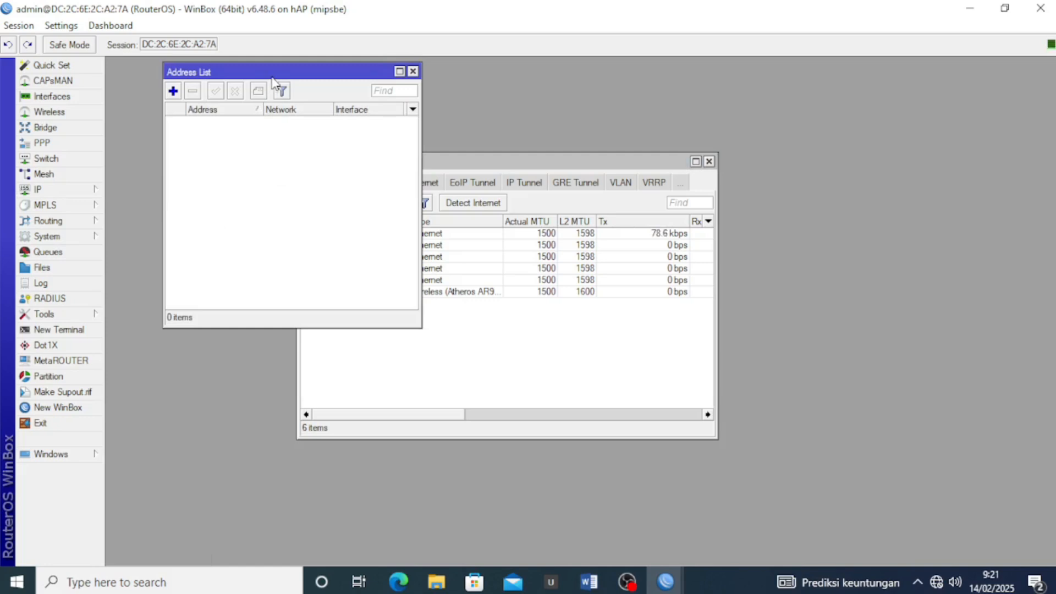
left_click_drag(271, 72, 268, 194)
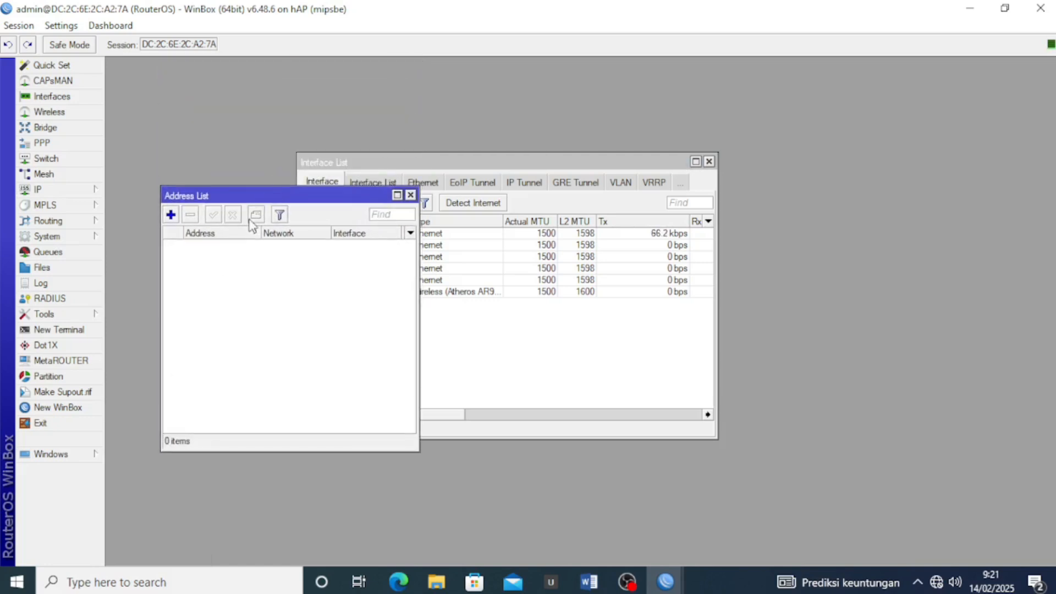
left_click(171, 215)
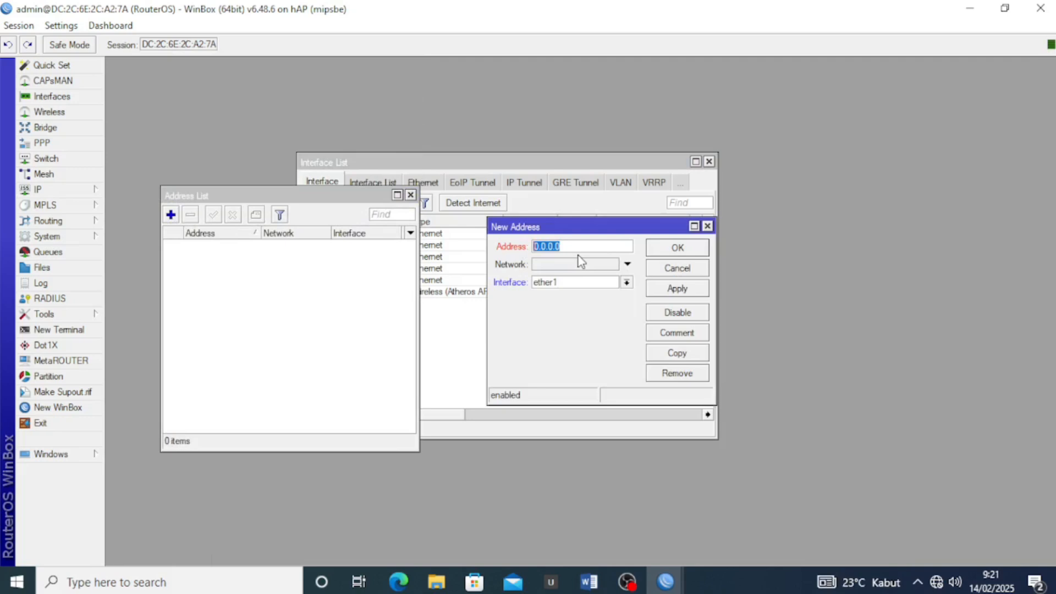
type("192.101.20.2/24")
left_click(595, 283)
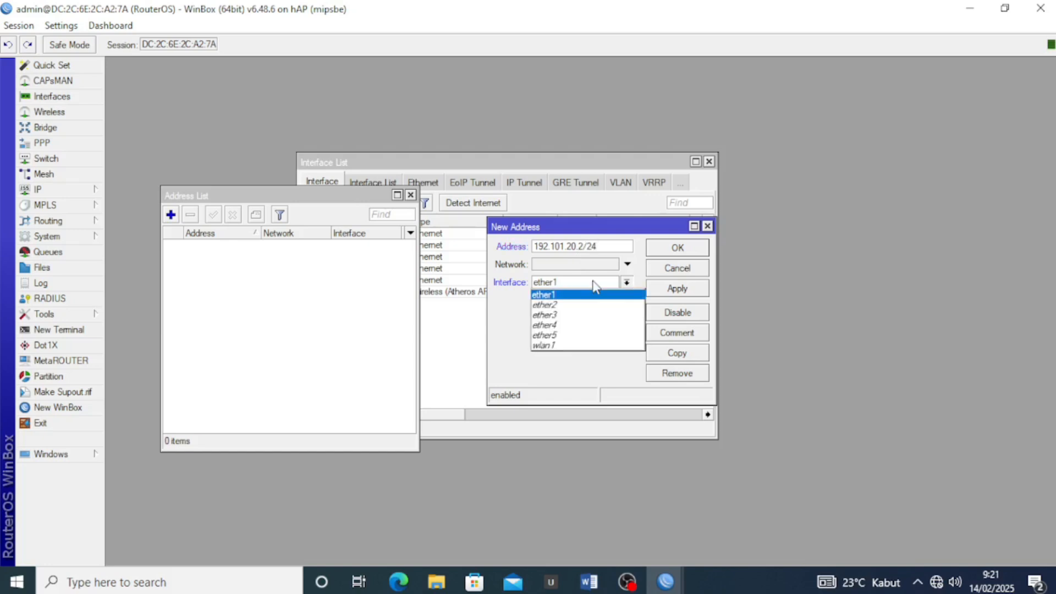
left_click(546, 347)
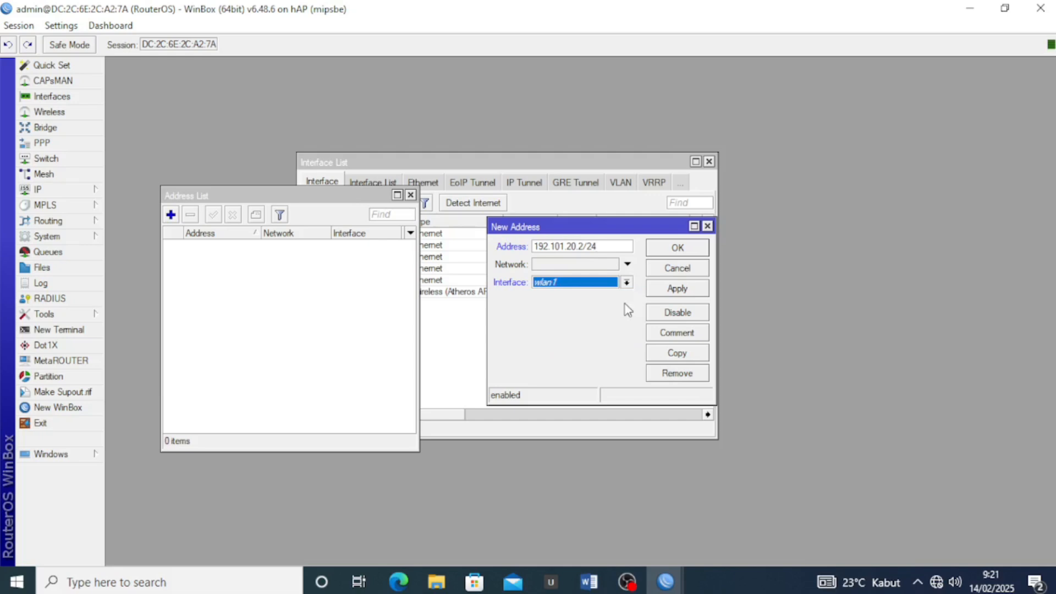
left_click(684, 290)
left_click(681, 248)
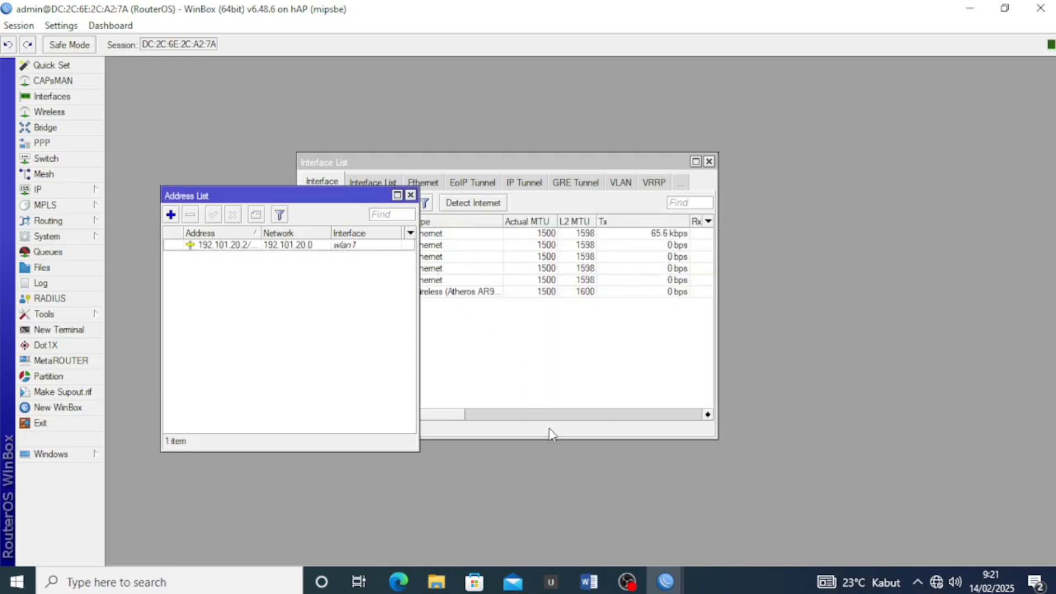
left_click(588, 582)
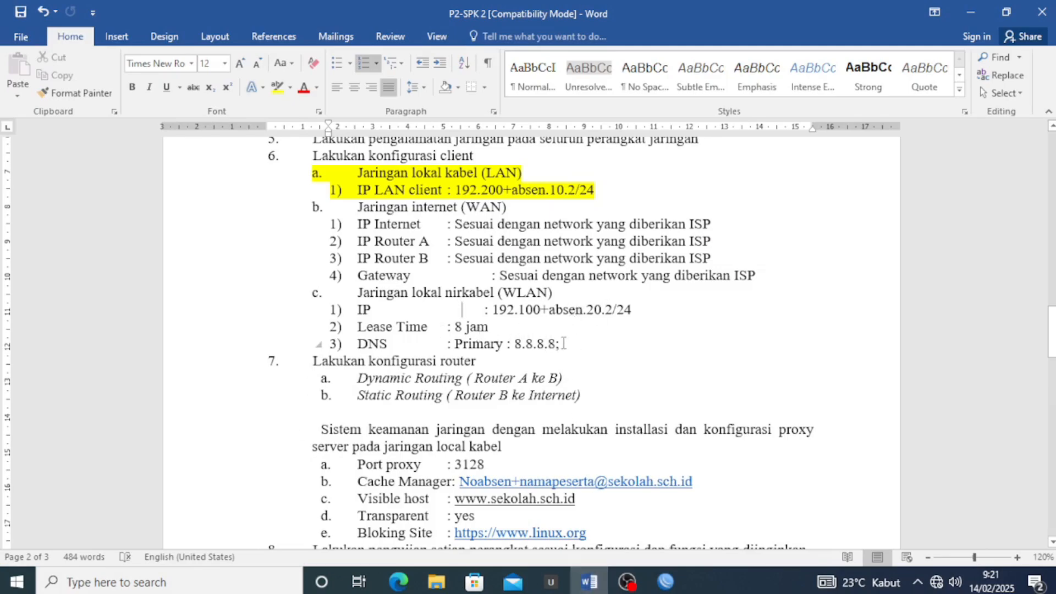
Read the WLAN lease time and DNS lines, then minimise Word
left_click_drag(568, 343, 321, 324)
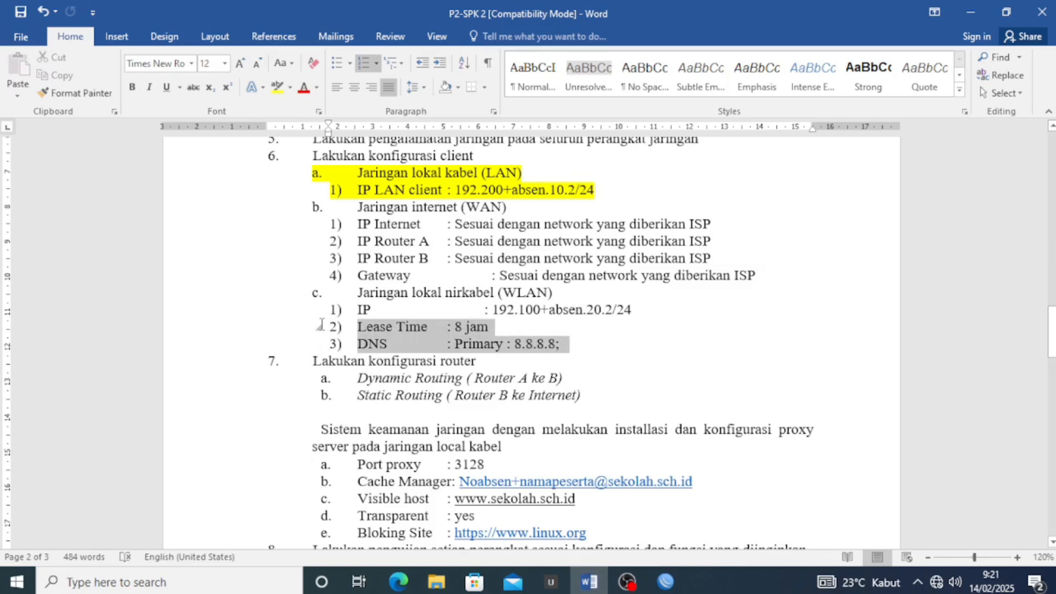
left_click_drag(321, 324, 591, 352)
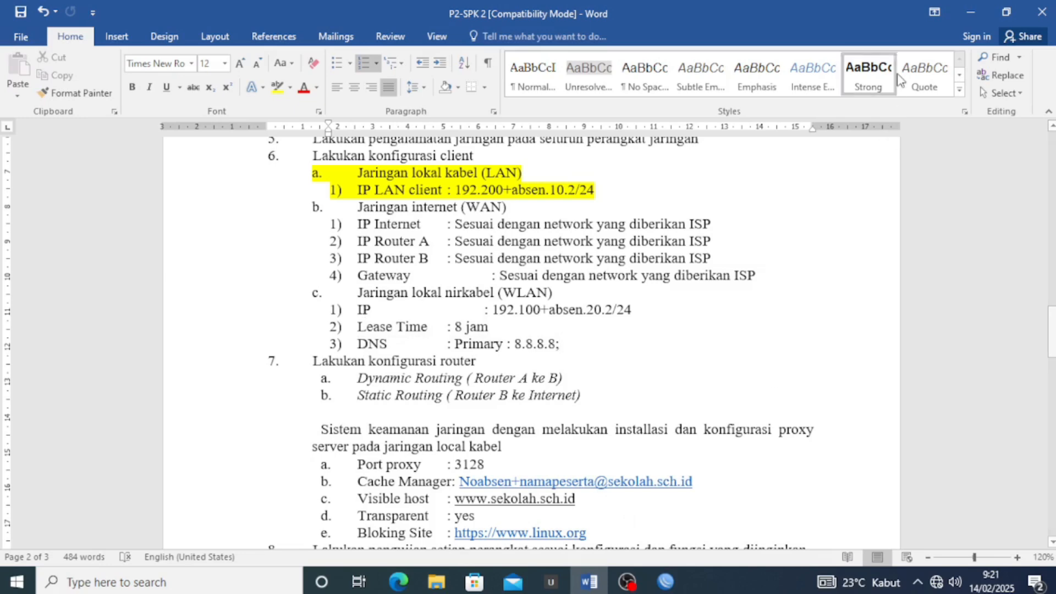
left_click(960, 10)
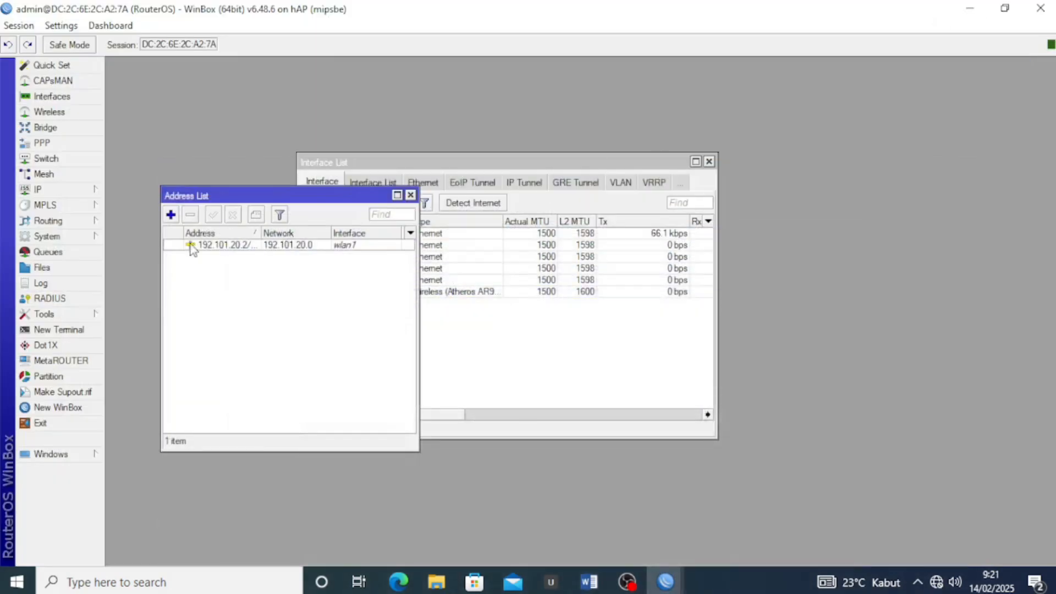
Start DHCP Setup on wlan1, accepting network 192.101.20.0/24 and gateway 192.101.20.2
left_click(410, 197)
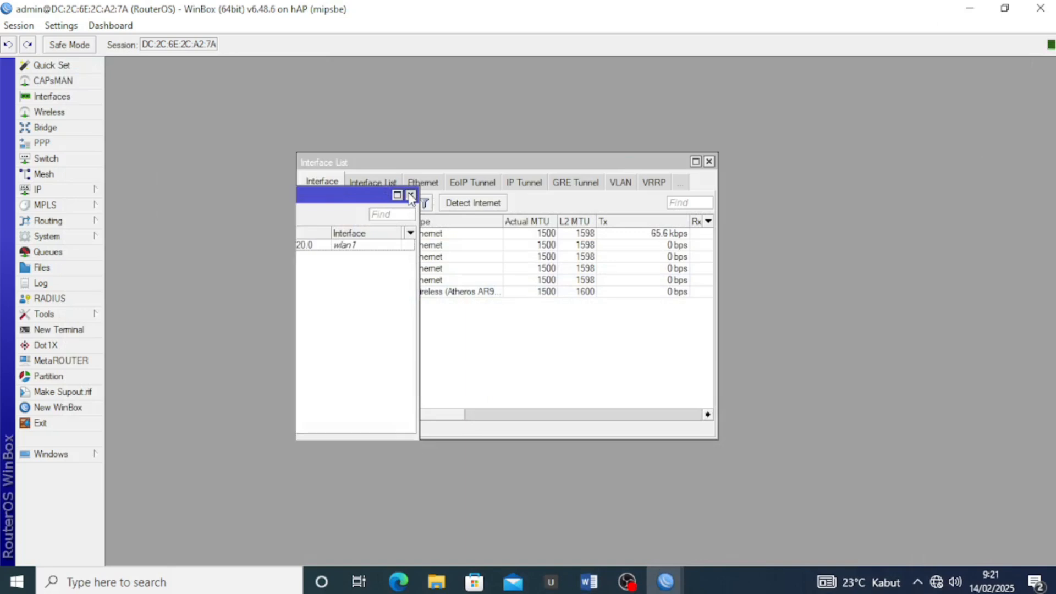
left_click(91, 193)
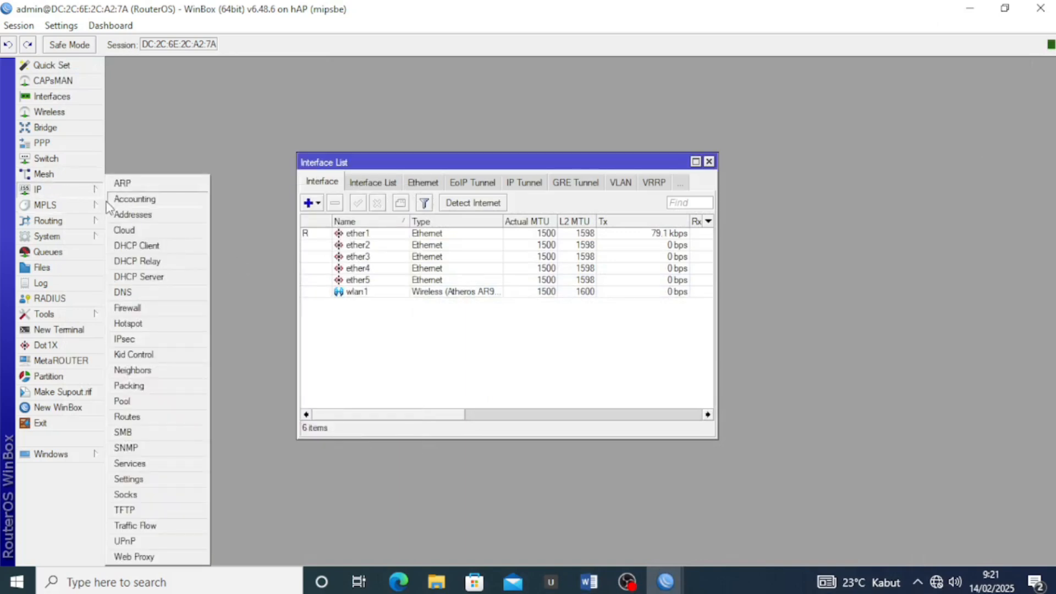
left_click(158, 280)
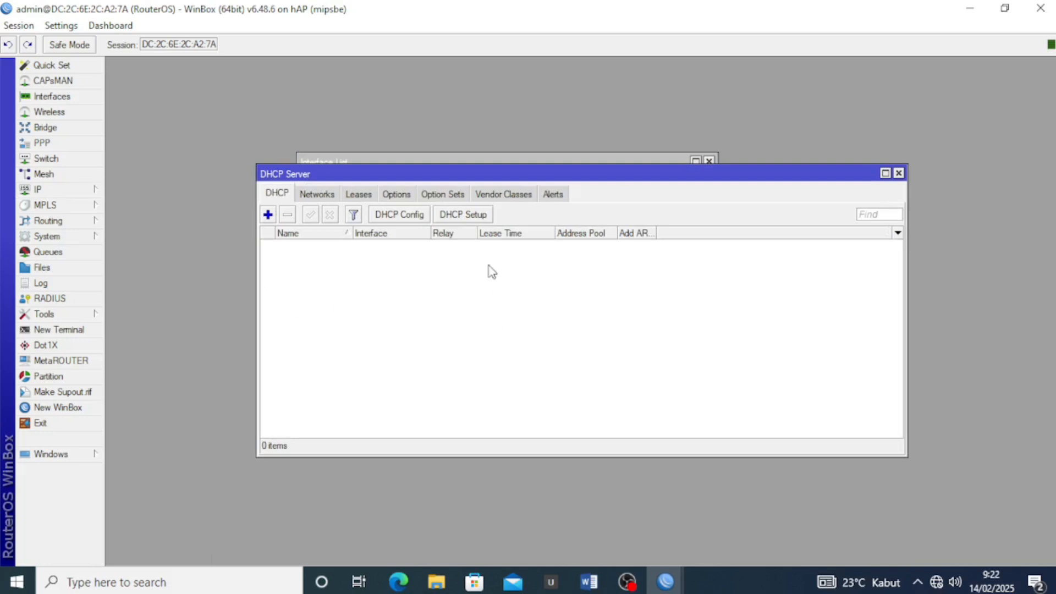
left_click(470, 216)
left_click(608, 311)
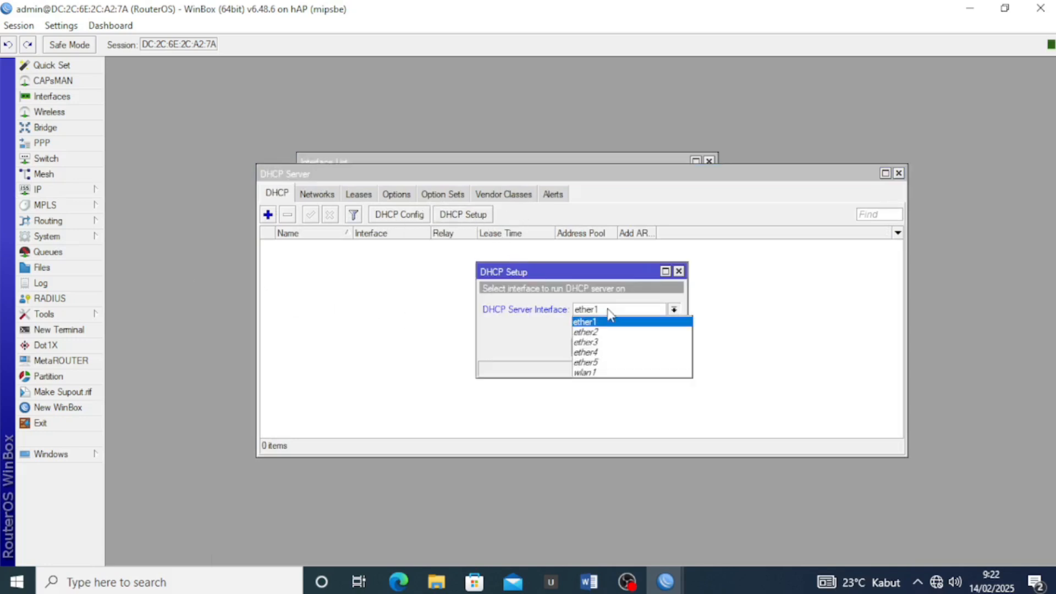
left_click(584, 374)
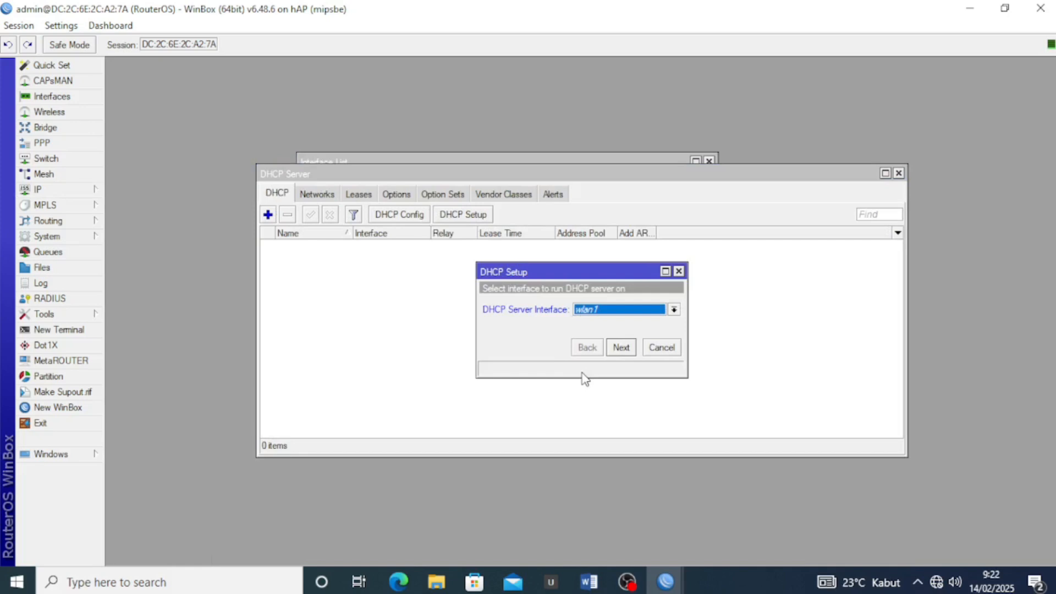
left_click(622, 347)
left_click(626, 352)
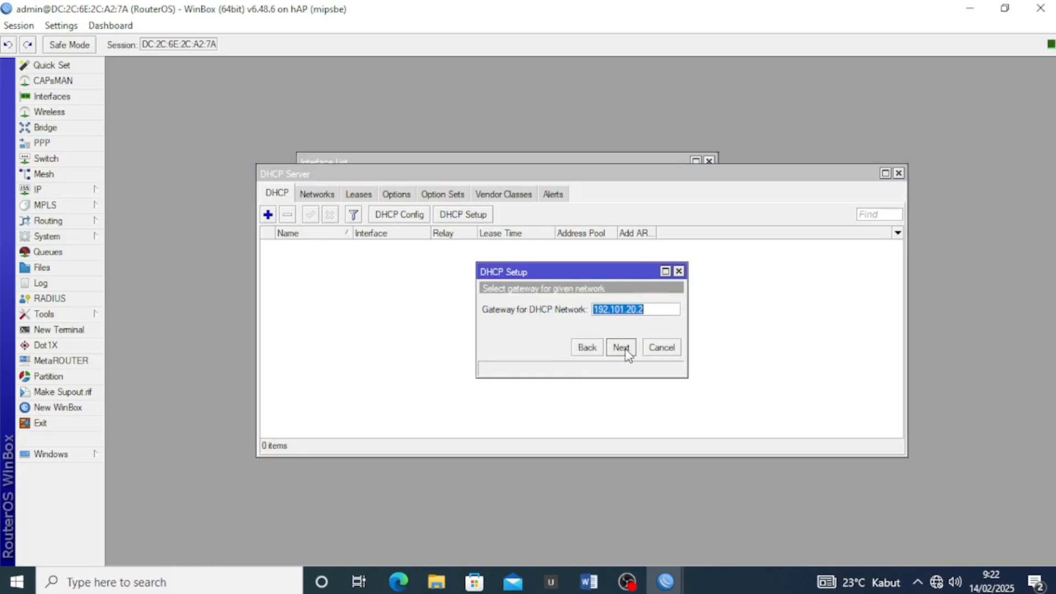
left_click(625, 352)
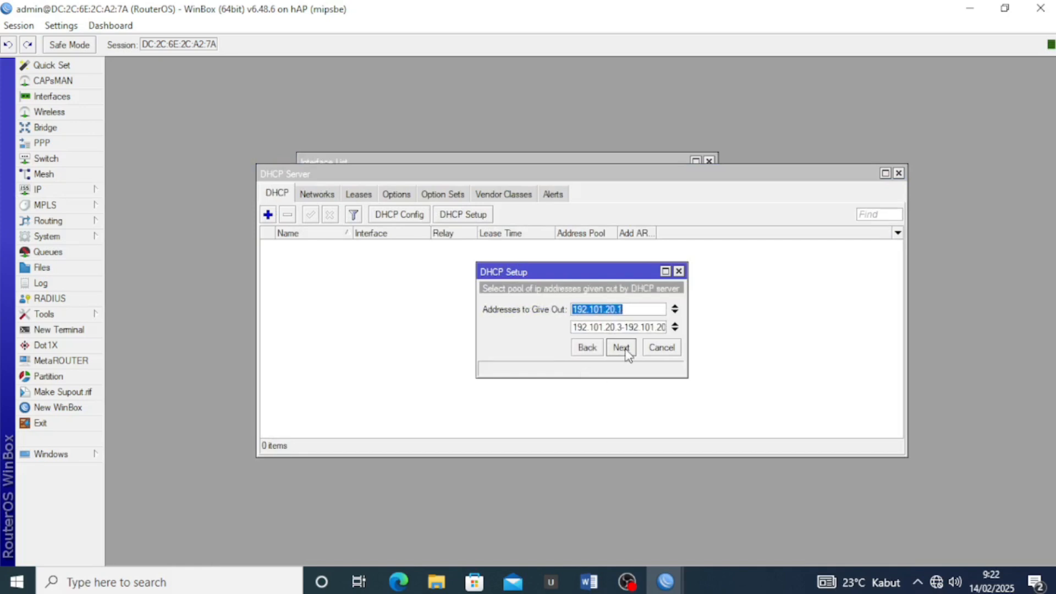
Keep a single address pool range and enter the Google DNS servers
left_click(677, 311)
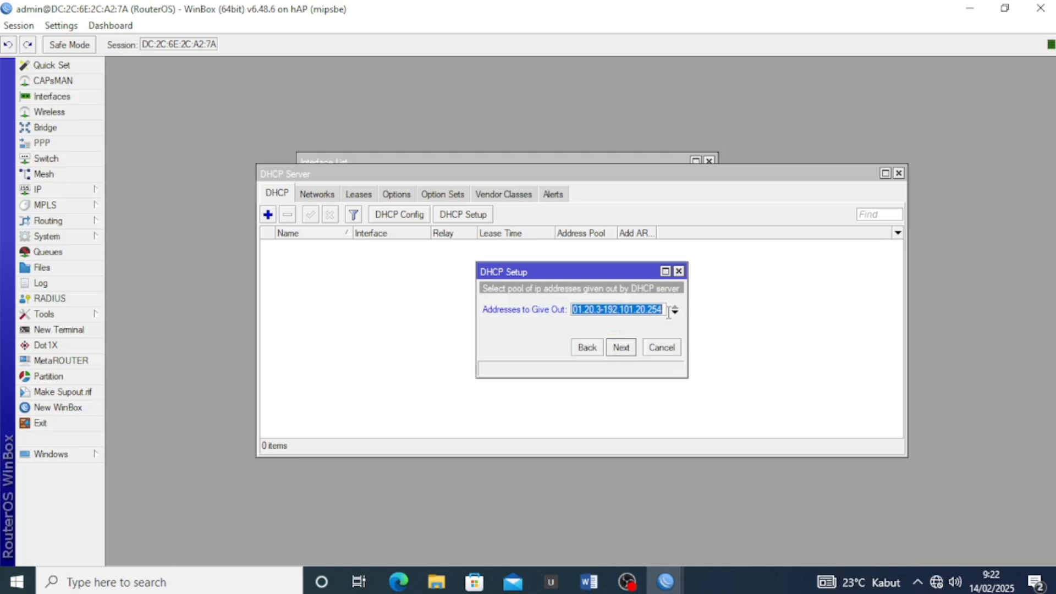
left_click(637, 309)
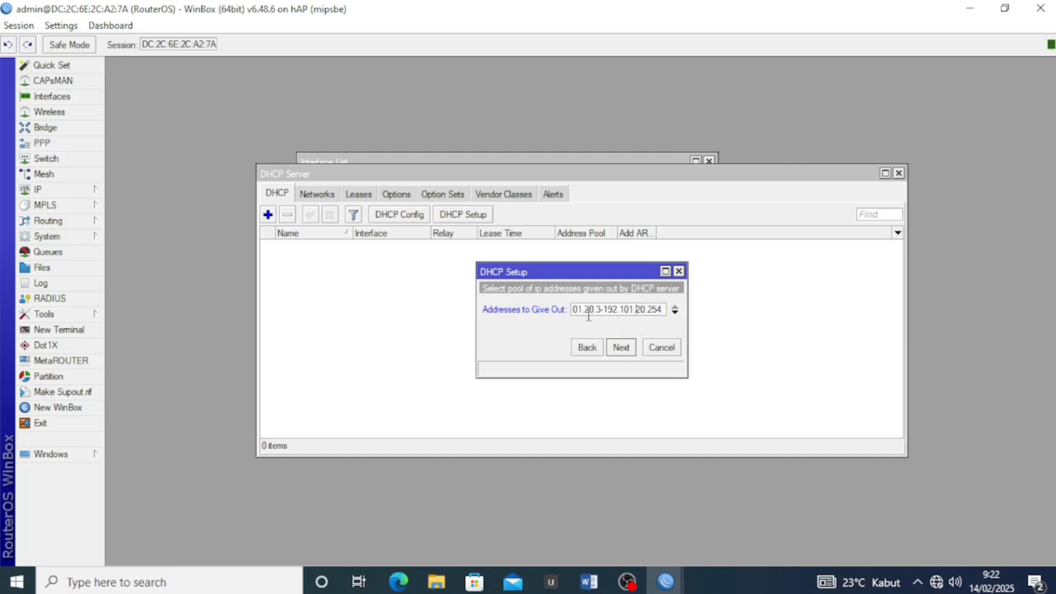
left_click(621, 348)
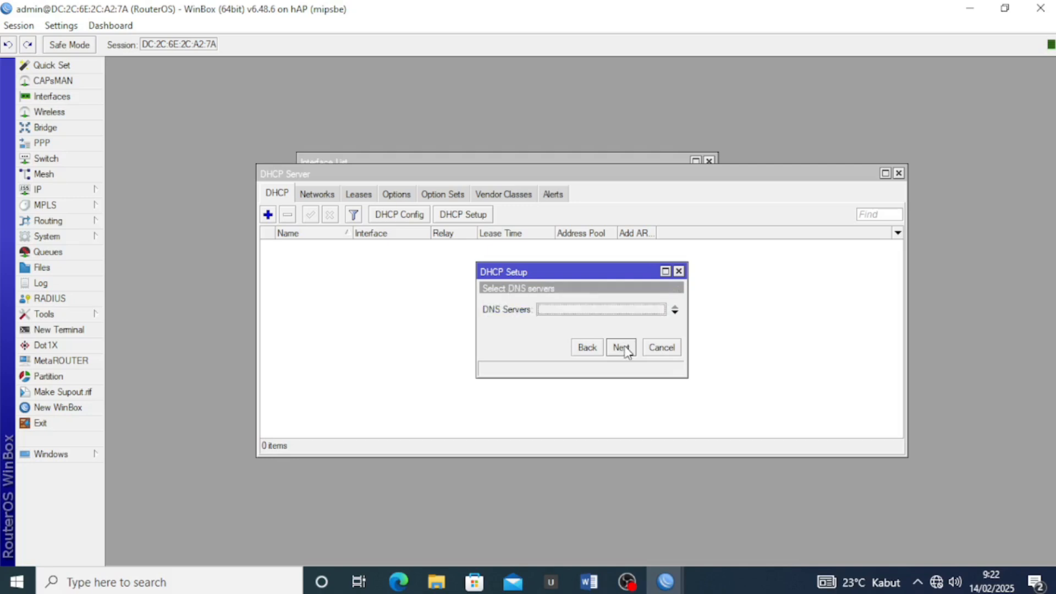
left_click(674, 312)
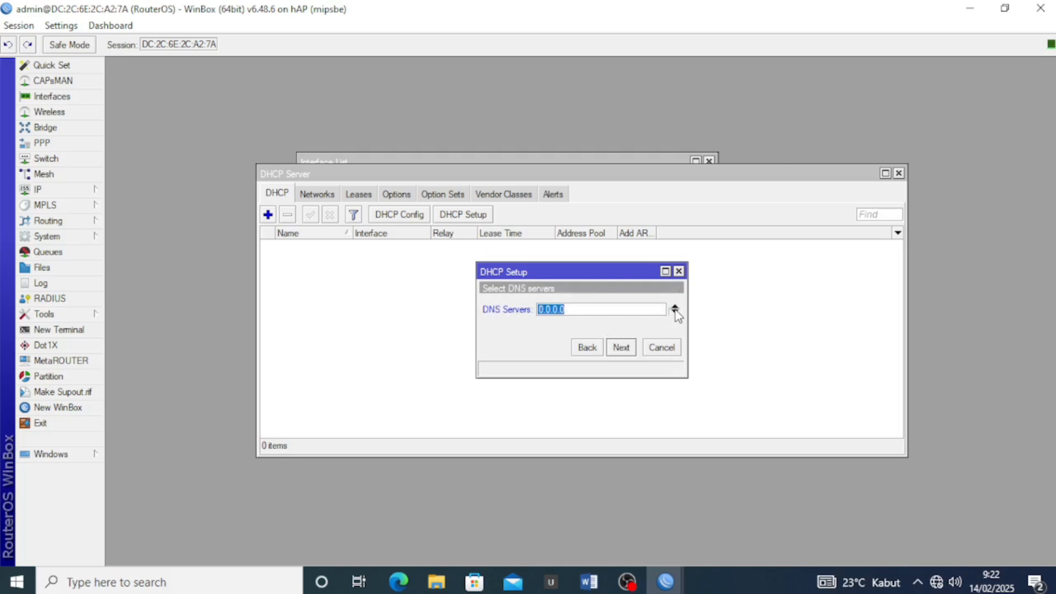
left_click(675, 311)
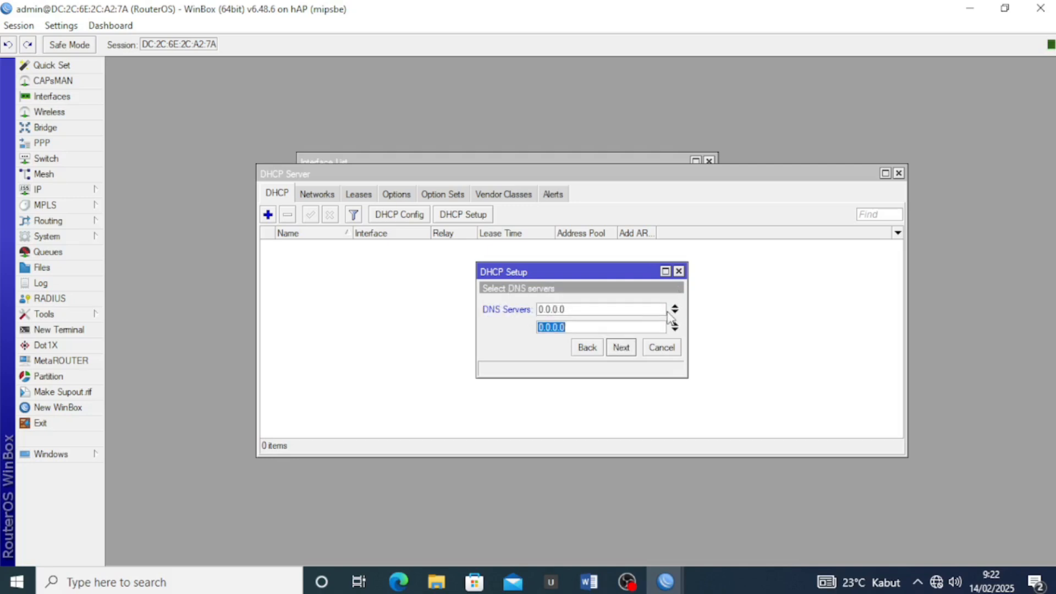
left_click(634, 310)
key("ctrl+a")
key("BackSpace")
type("8.8.")
key("Tab")
type("8.")
Set the lease time to 08:00:00, finish the setup, and close the DHCP Server window
left_click(620, 347)
left_click(562, 307)
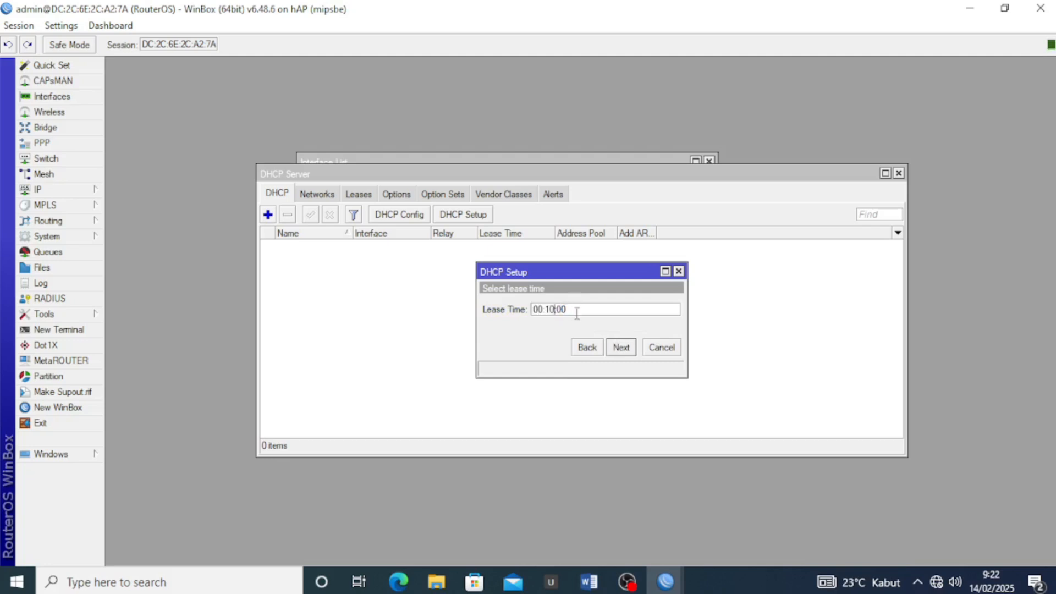
key("BackSpace")
type("0")
key("BackSpace")
type("8:")
left_click(620, 347)
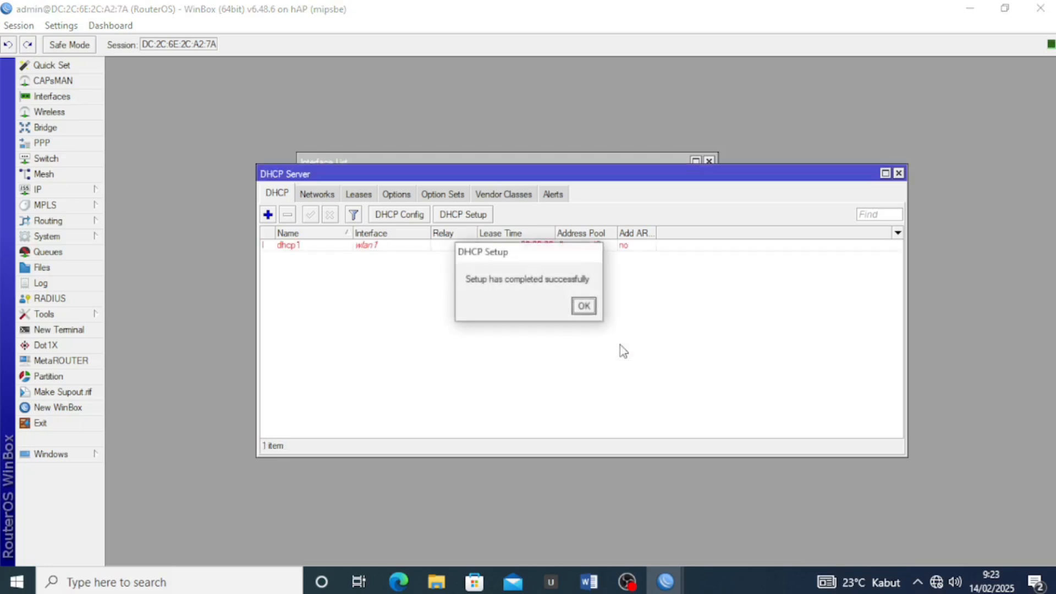
left_click(584, 306)
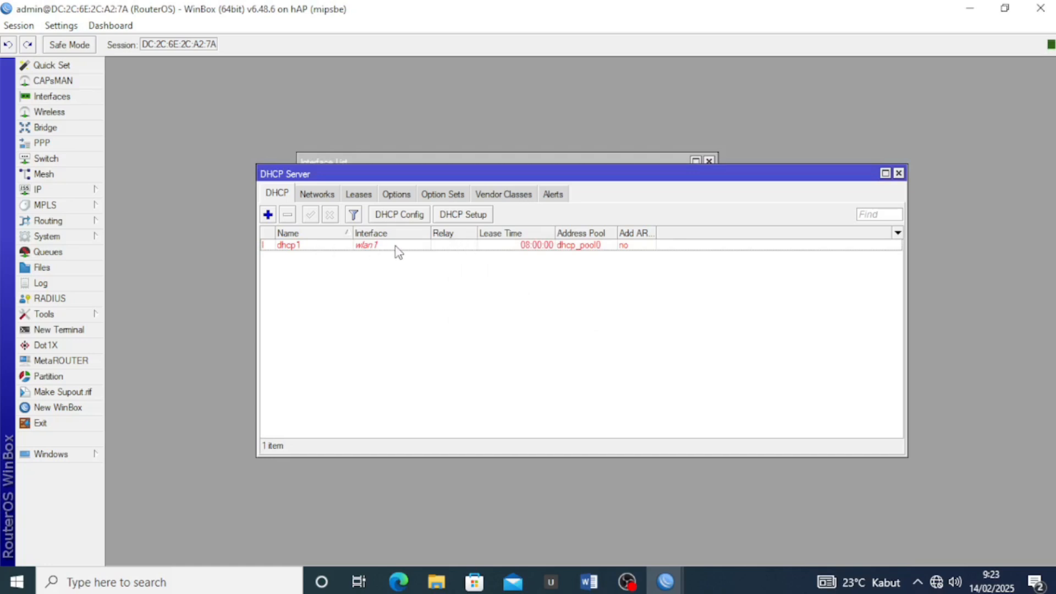
left_click(898, 173)
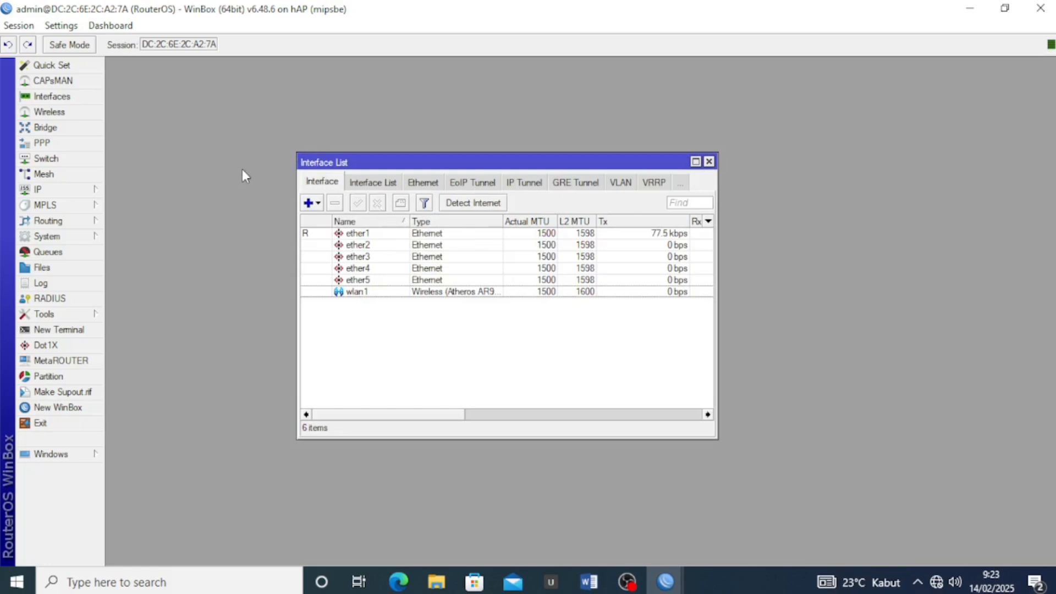
Open wlan1 from the Wireless tables and set its mode to ap bridge
left_click(45, 115)
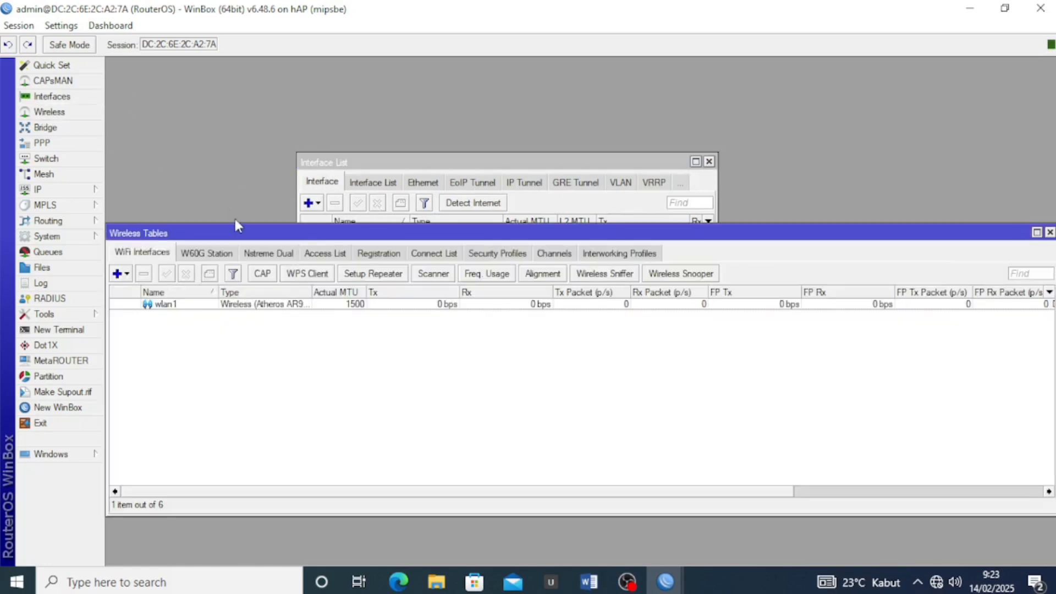
left_click_drag(237, 238, 236, 174)
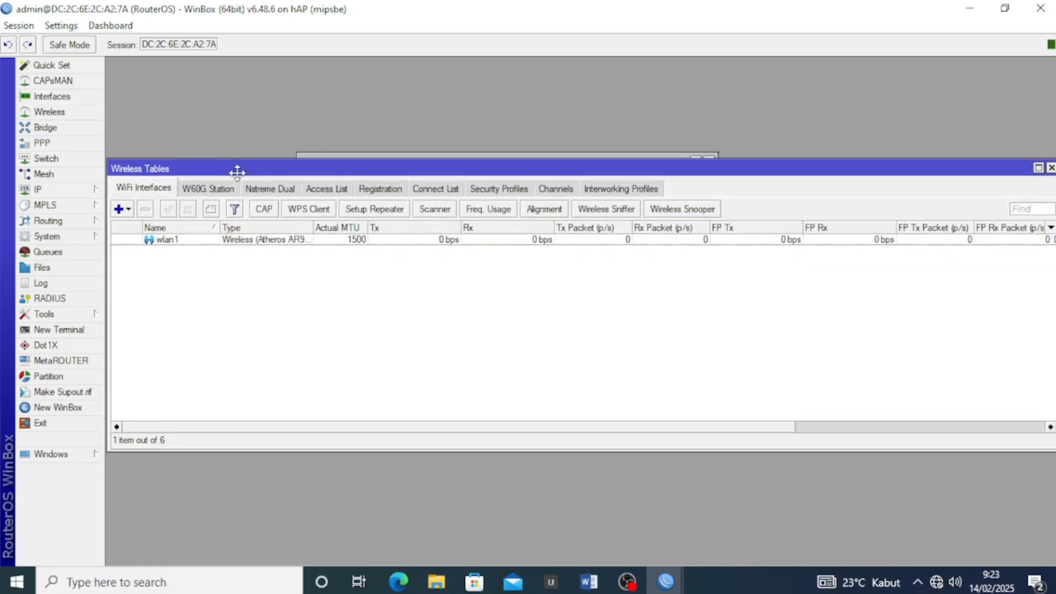
double_click(156, 240)
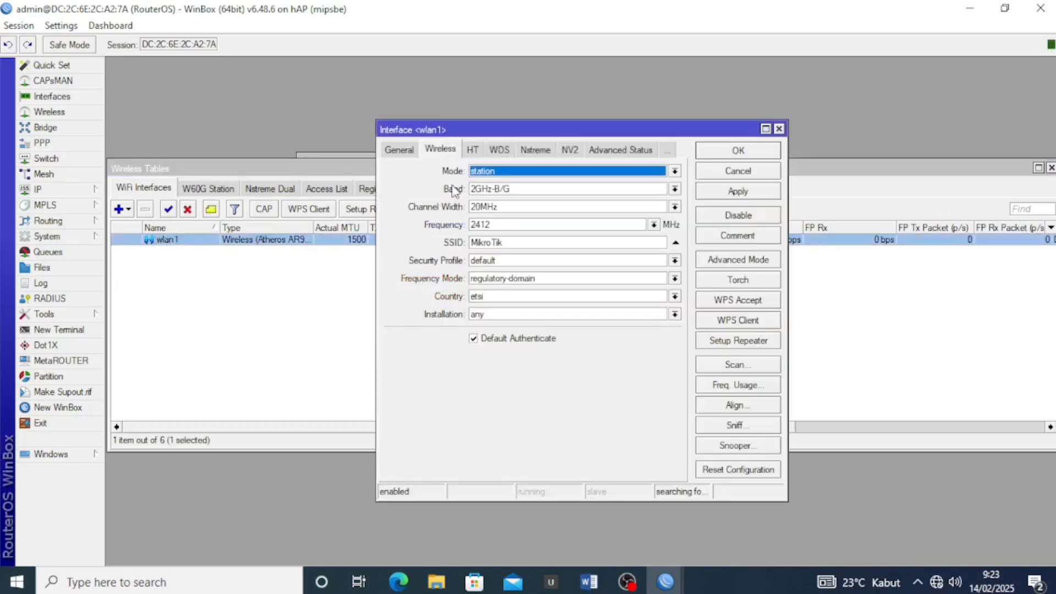
left_click(482, 172)
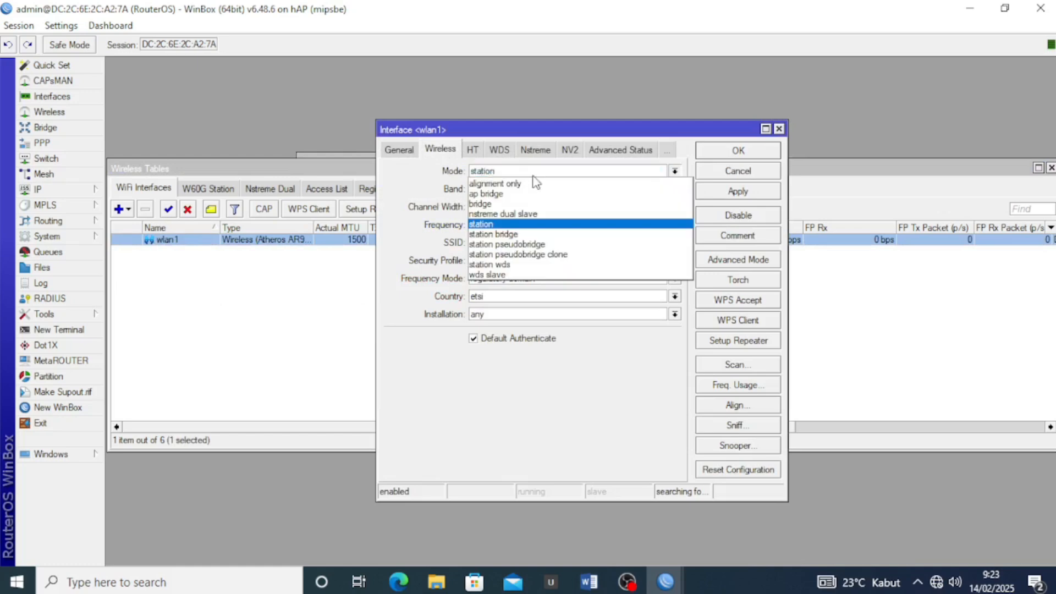
left_click(527, 196)
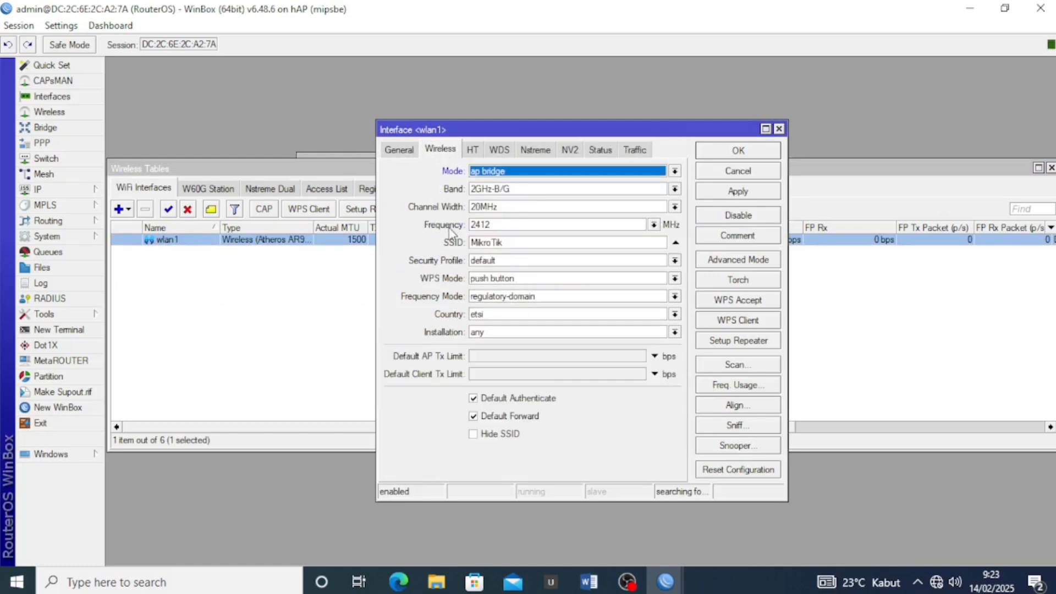
Rename the SSID to UKK_TKJ3_01_ plus the student's name, keeping the default security profile
left_click_drag(528, 242, 462, 241)
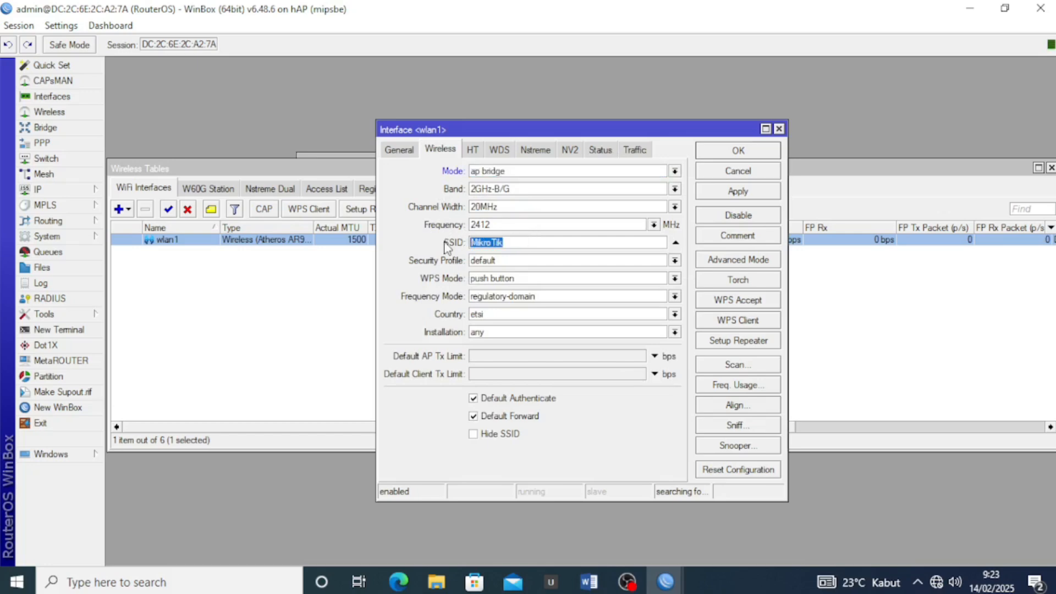
type("UKK_TKJ3_01_Rifqi")
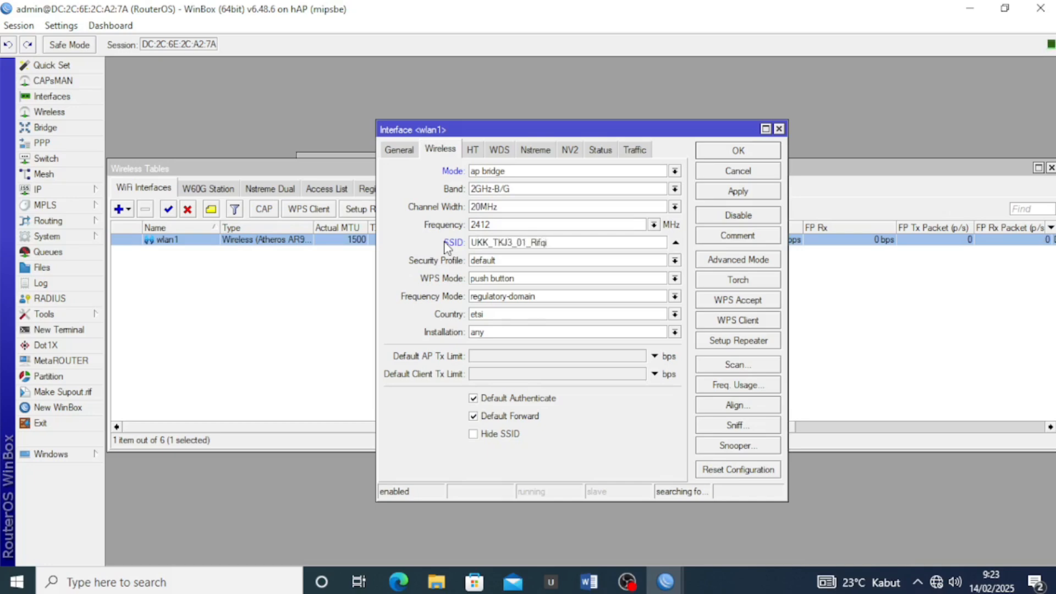
left_click(518, 260)
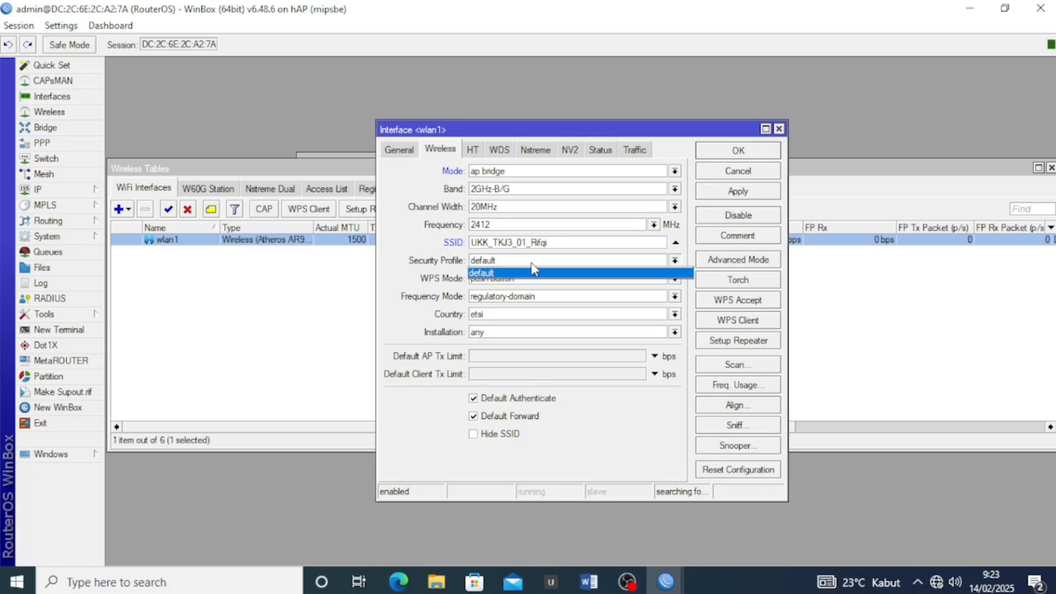
left_click(534, 271)
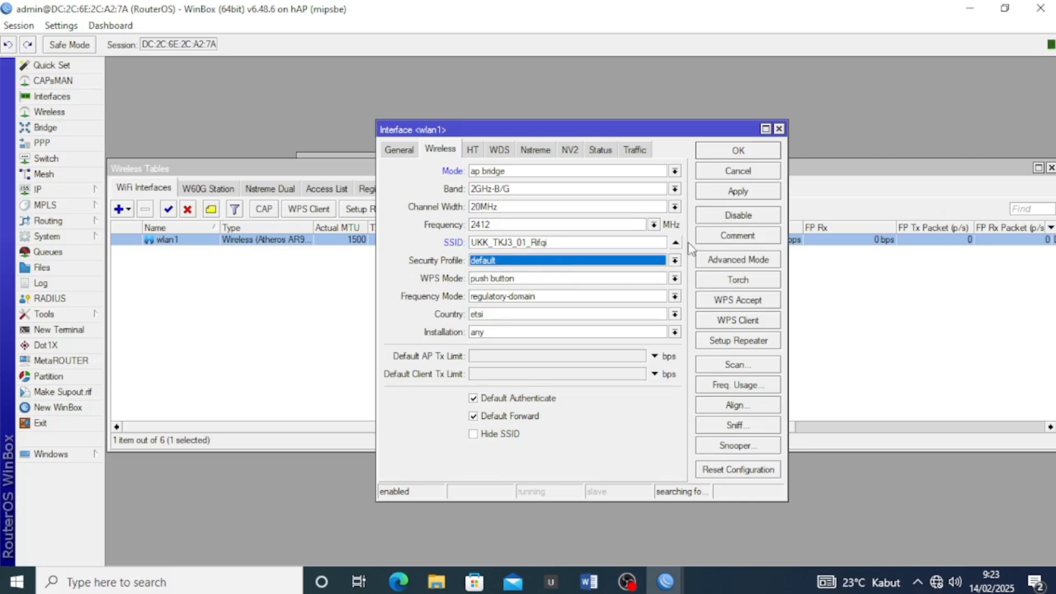
left_click(735, 192)
left_click(736, 152)
left_click(622, 313)
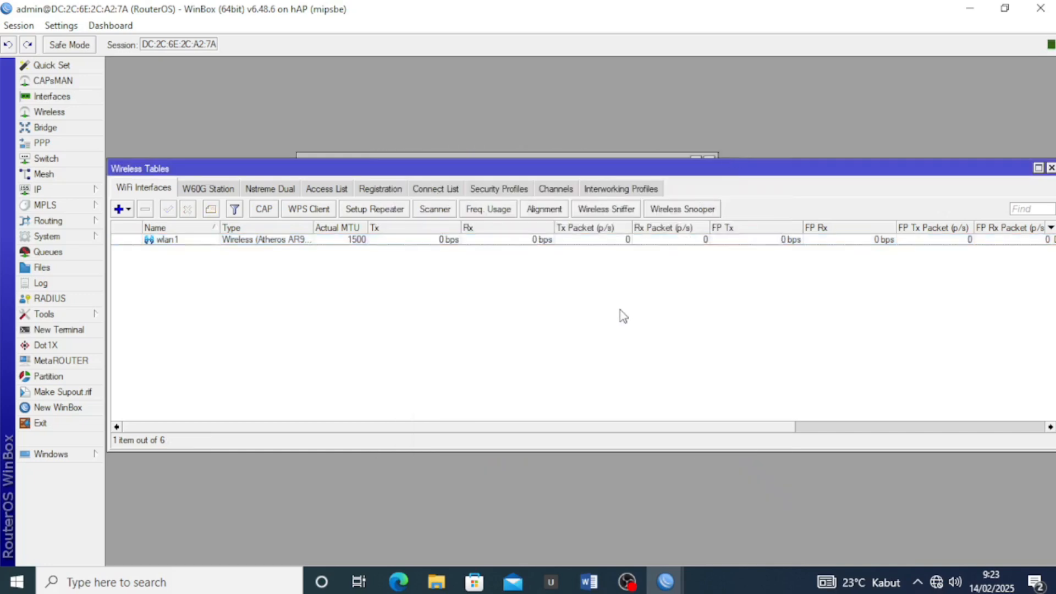
Create a new security profile named Password1 using dynamic keys with WPA PSK and WPA2 PSK
left_click(507, 190)
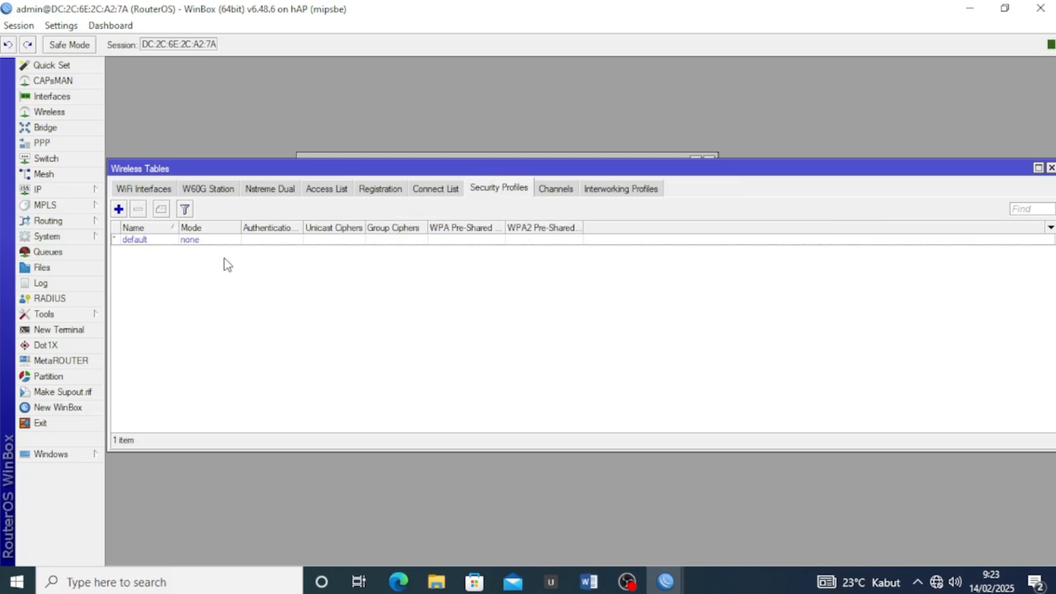
left_click(119, 209)
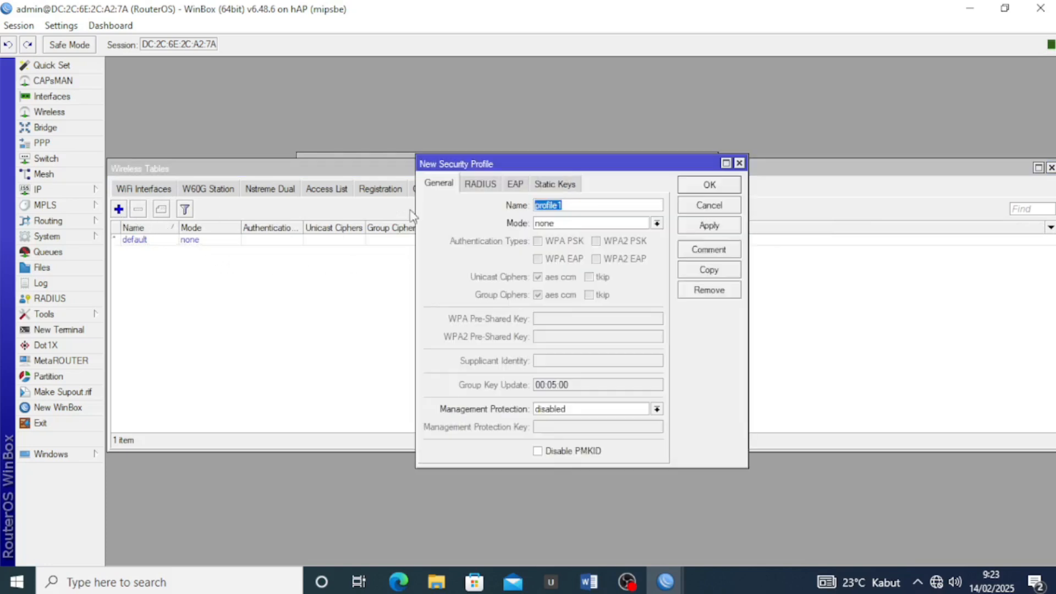
left_click_drag(570, 203, 520, 204)
type("Password1")
left_click(604, 223)
left_click(600, 236)
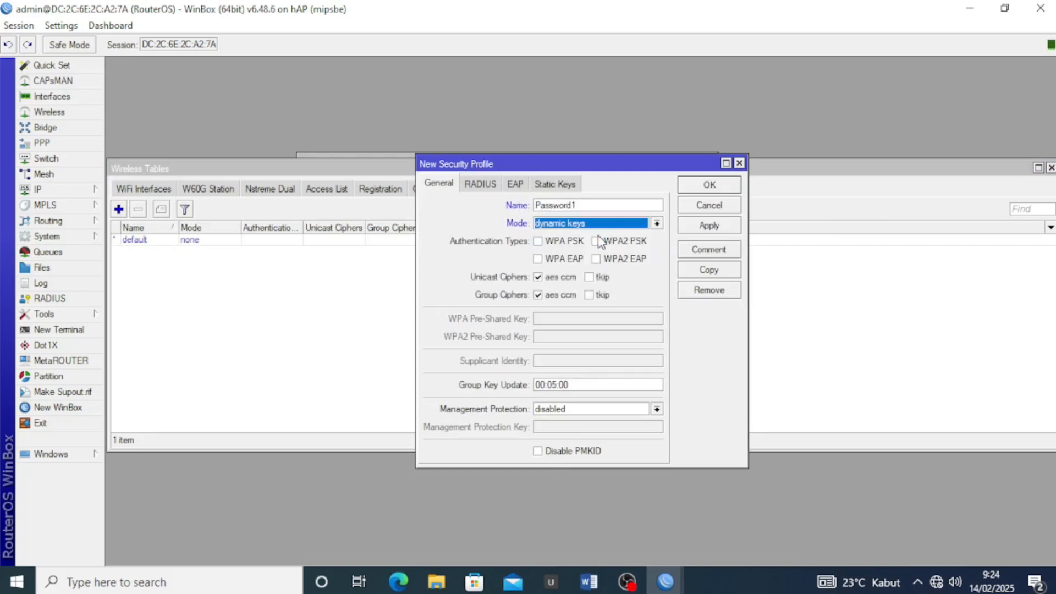
left_click(543, 243)
left_click(636, 243)
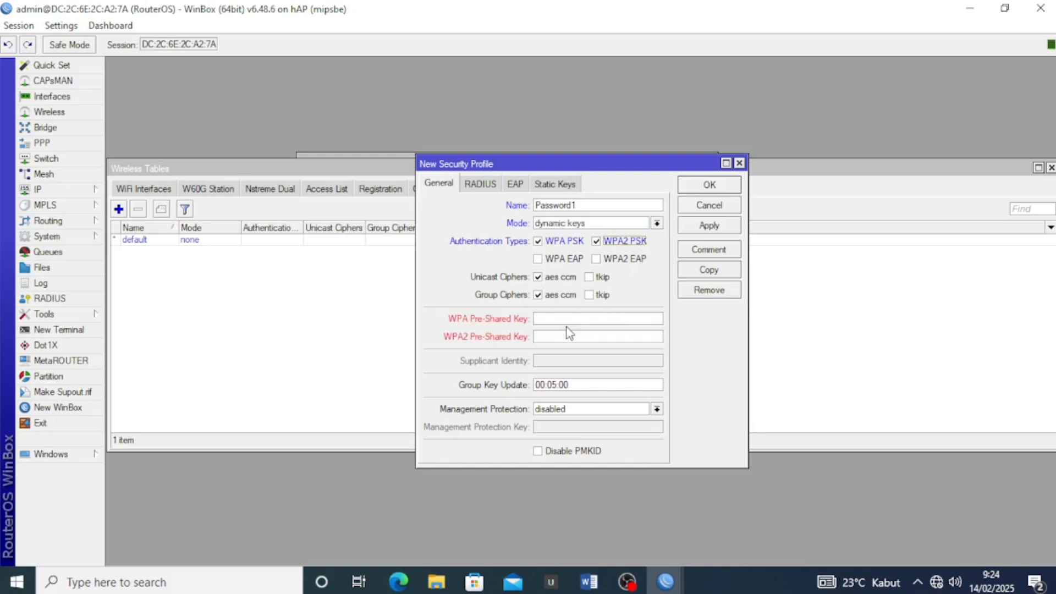
Enter the WPA and WPA2 pre-shared keys, check them via password masking, and save the profile
left_click(546, 320)
type("12345678")
key("Tab")
type("12345678")
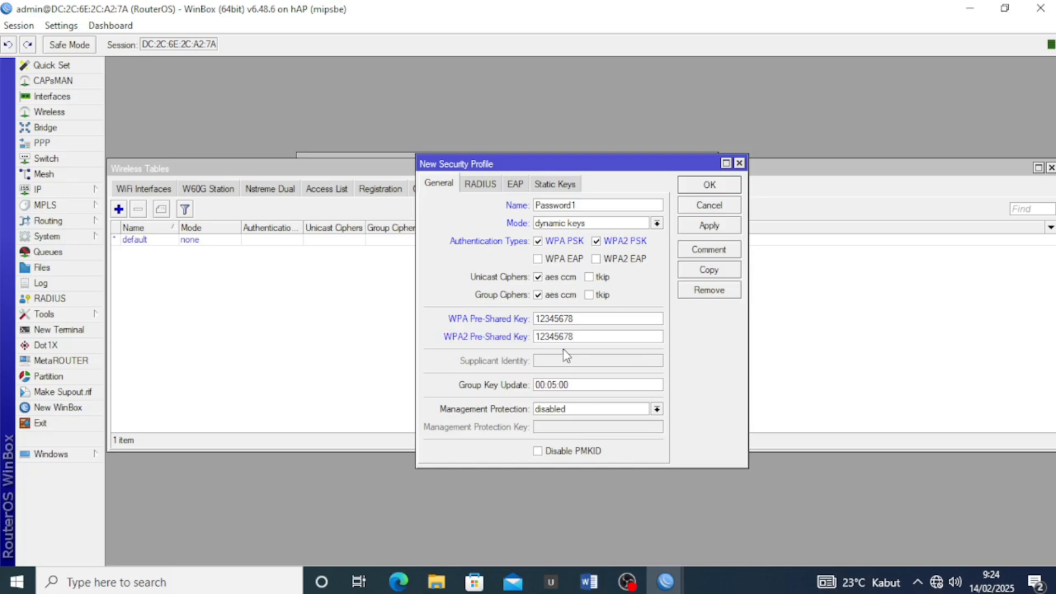
left_click_drag(594, 336, 530, 316)
left_click(59, 26)
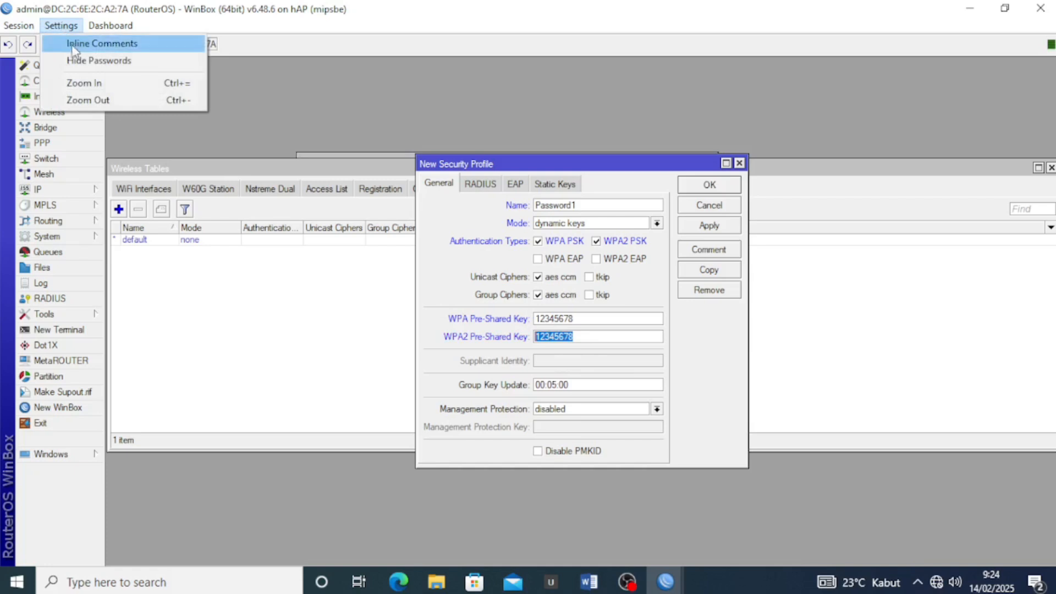
left_click(74, 60)
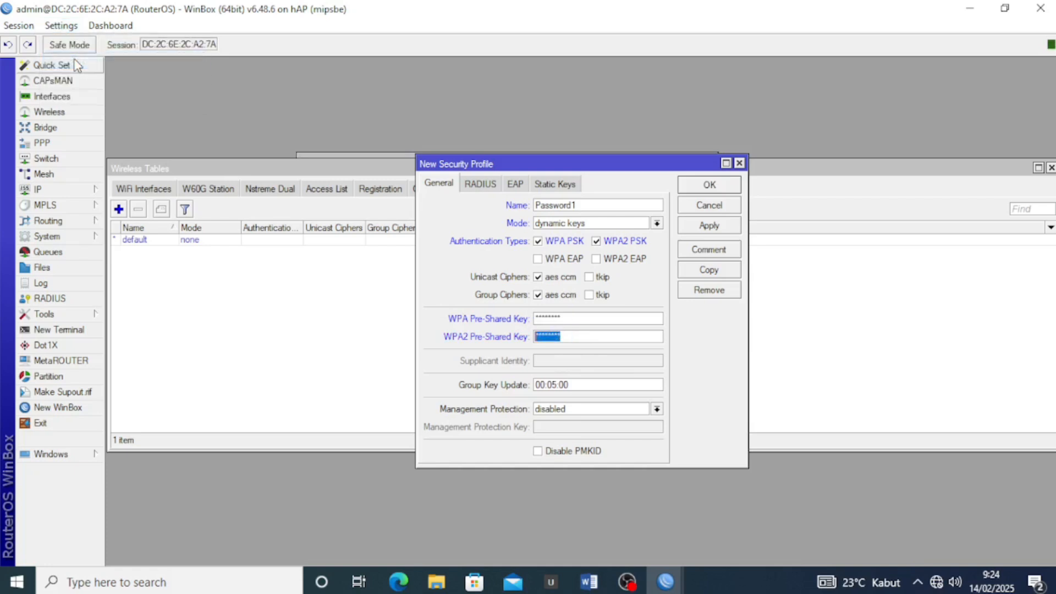
left_click(60, 26)
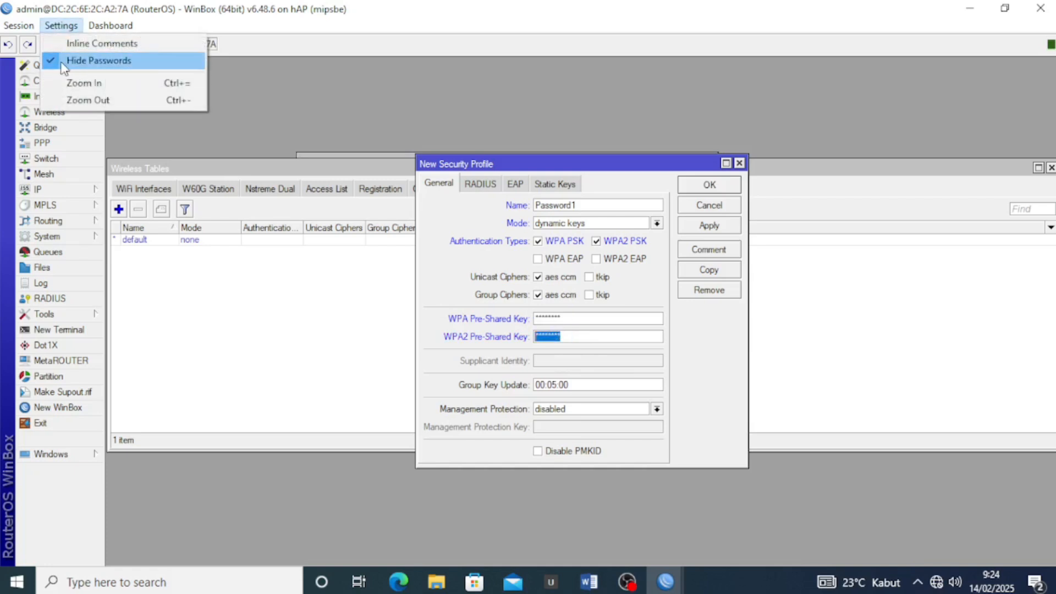
left_click(66, 65)
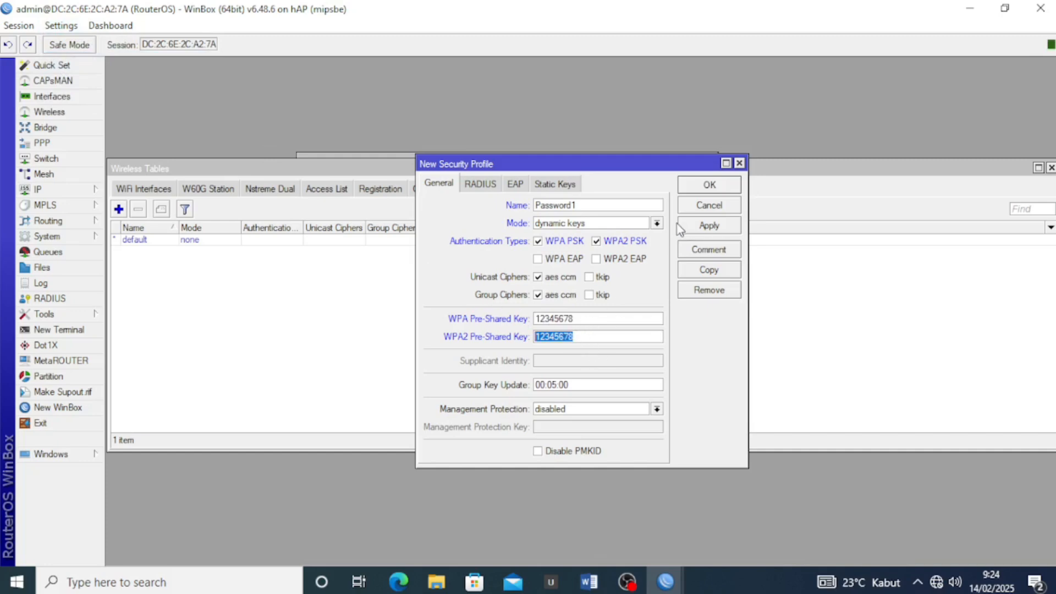
left_click(698, 225)
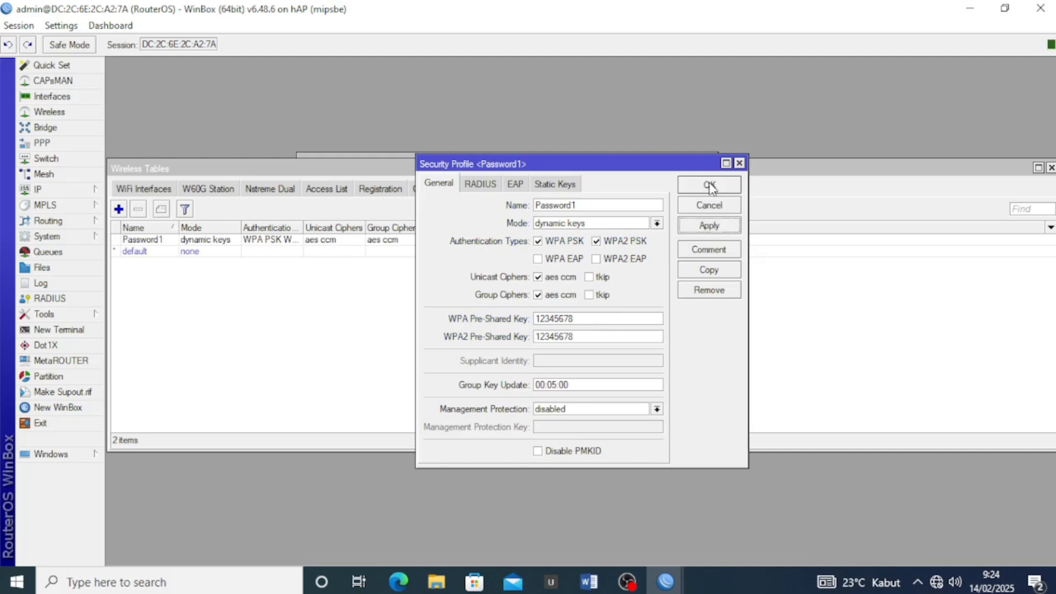
left_click(710, 185)
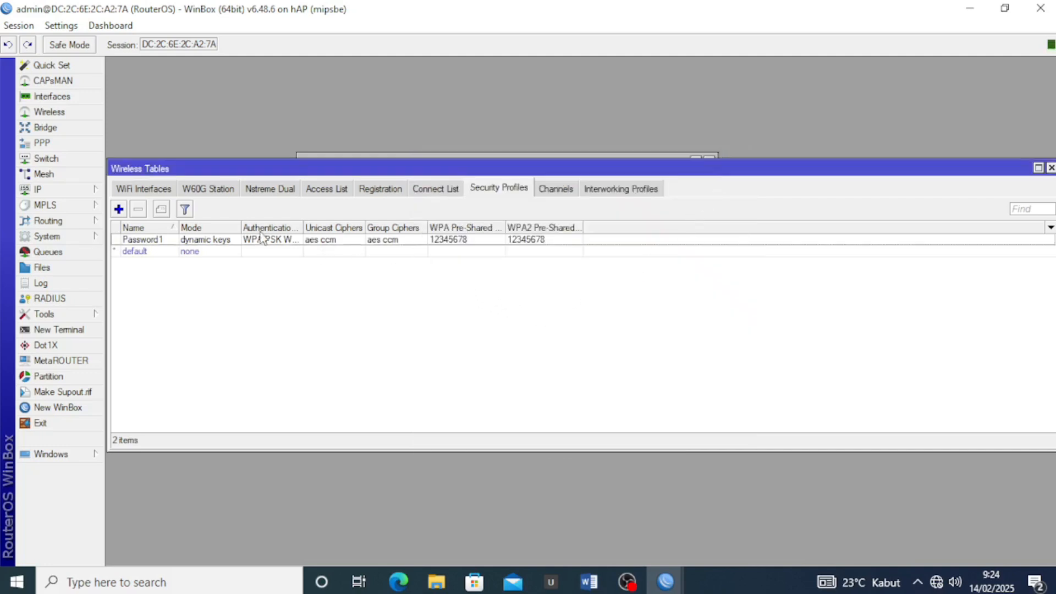
Assign the Password1 security profile to wlan1 and close the Wireless Tables window
left_click(163, 190)
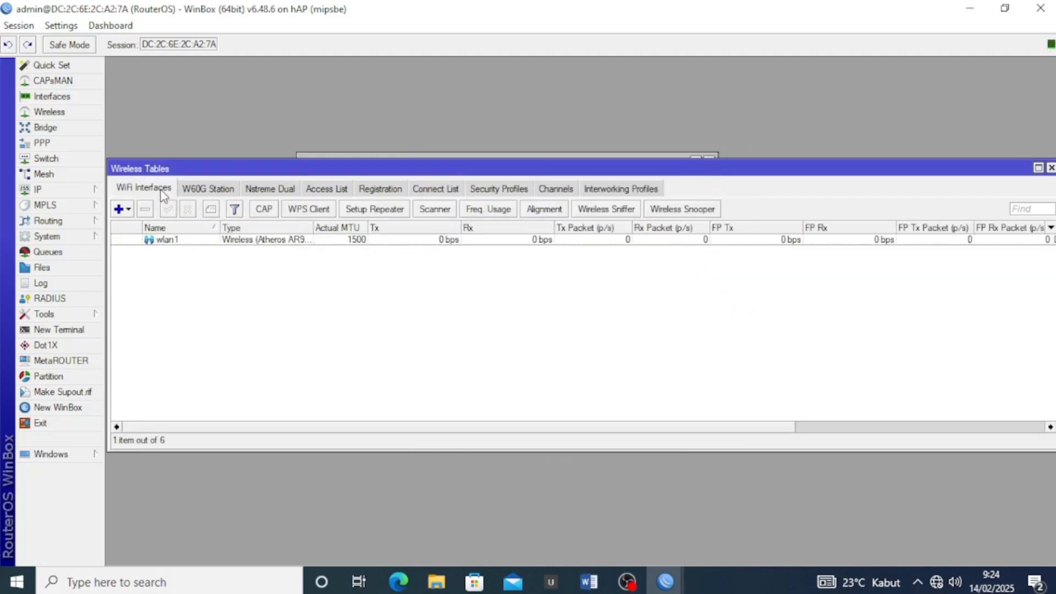
double_click(217, 240)
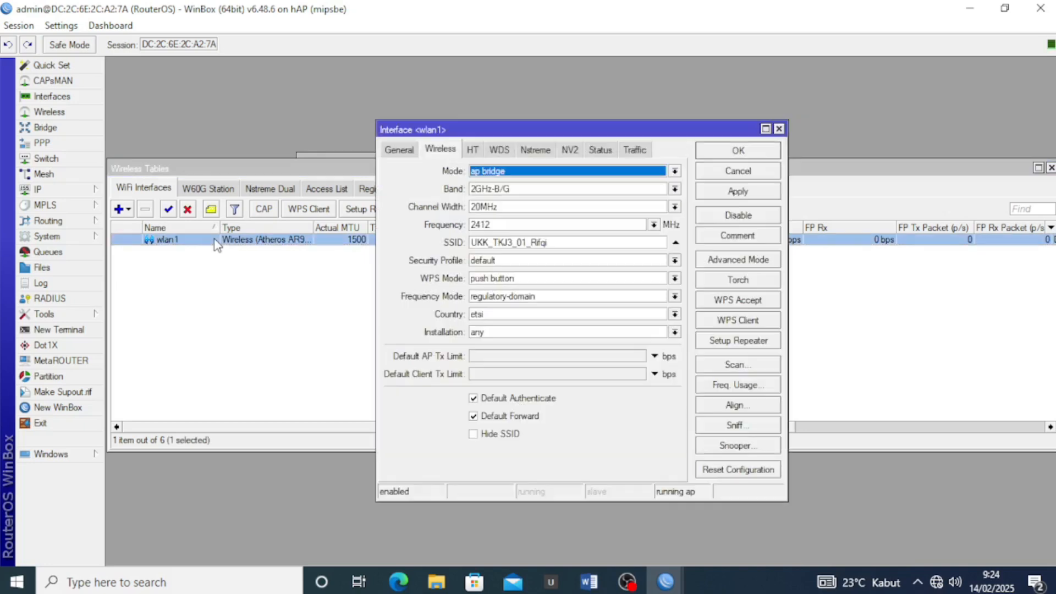
left_click(494, 260)
left_click(513, 274)
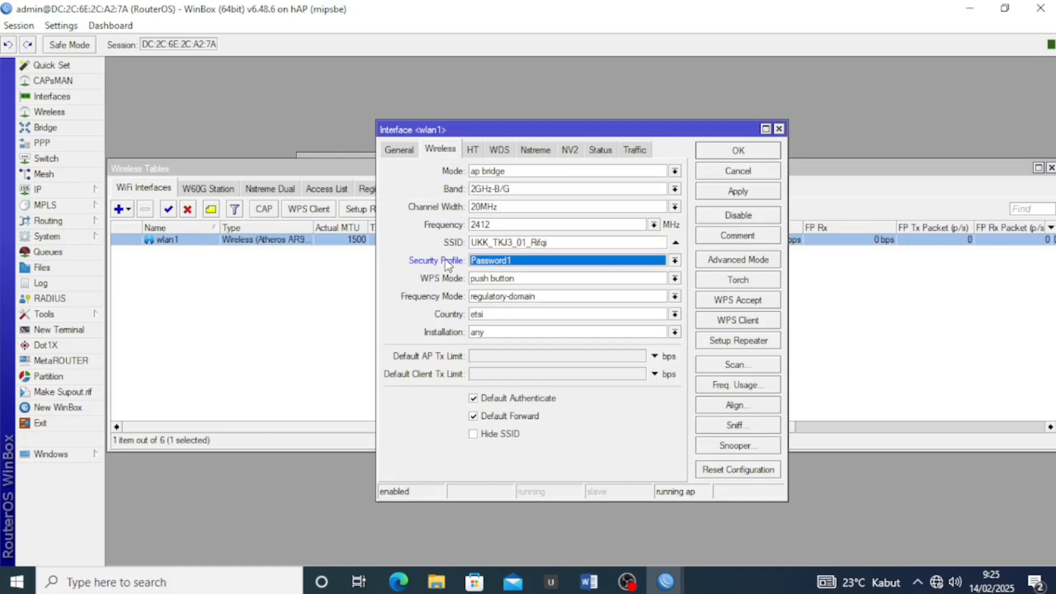
left_click(731, 196)
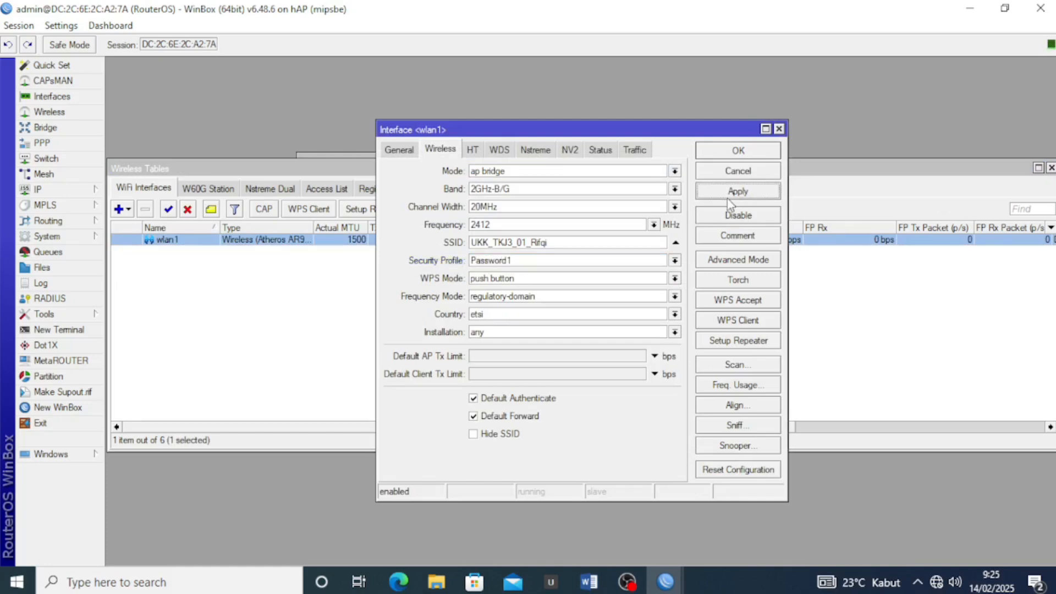
left_click(738, 152)
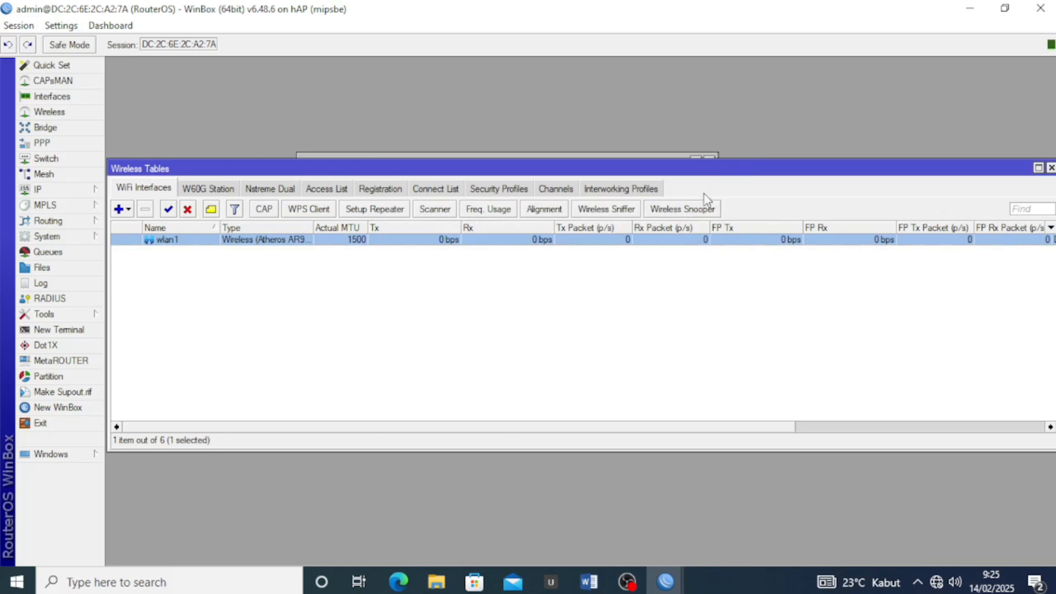
left_click(1051, 167)
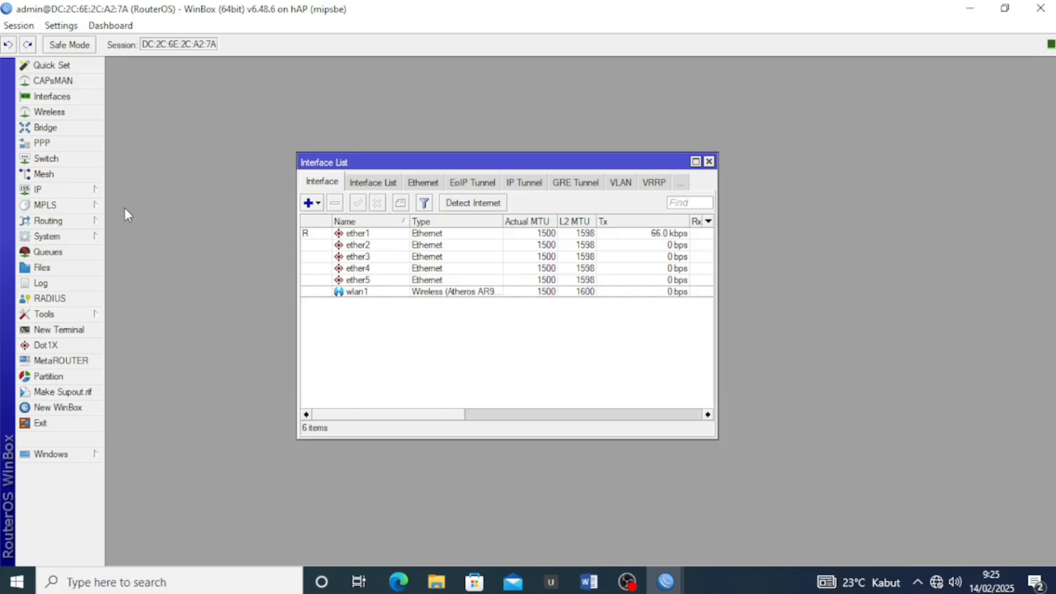
Change the router identity to Router_B by appending _B to the existing name
left_click(88, 236)
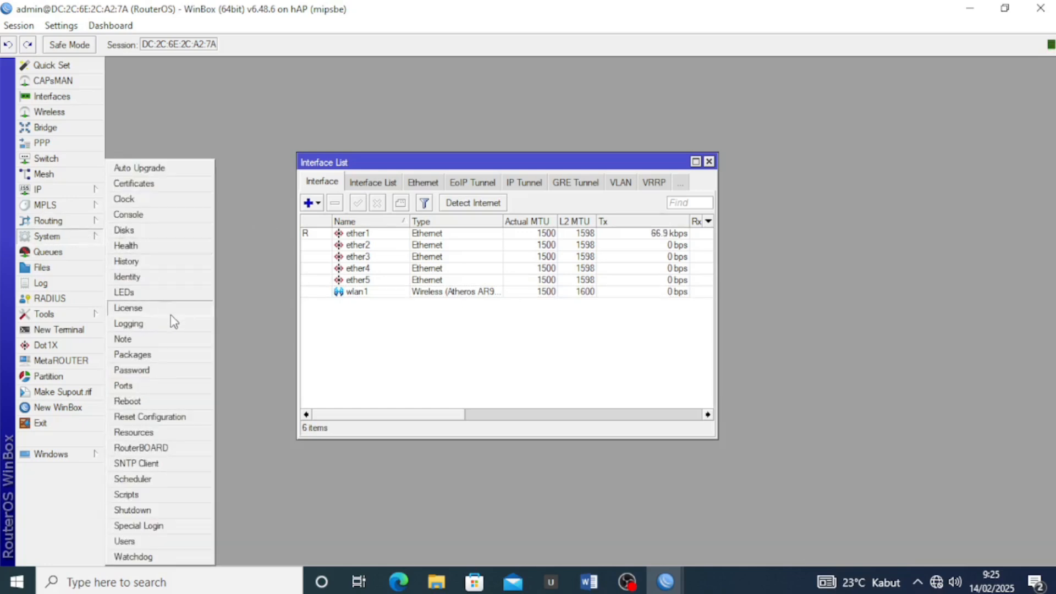
left_click(138, 277)
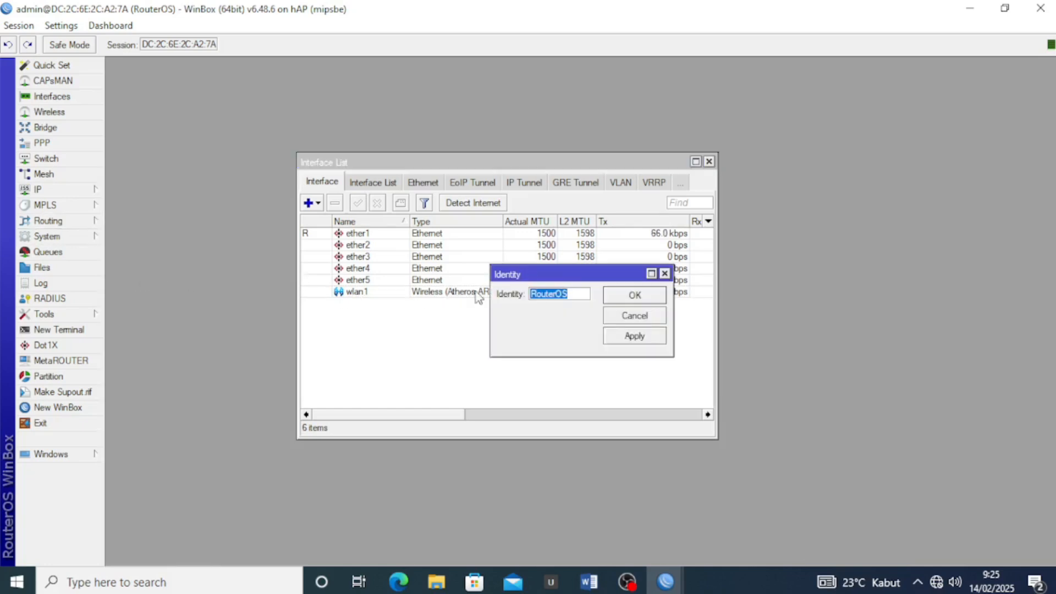
left_click(573, 290)
type("_B")
left_click(636, 340)
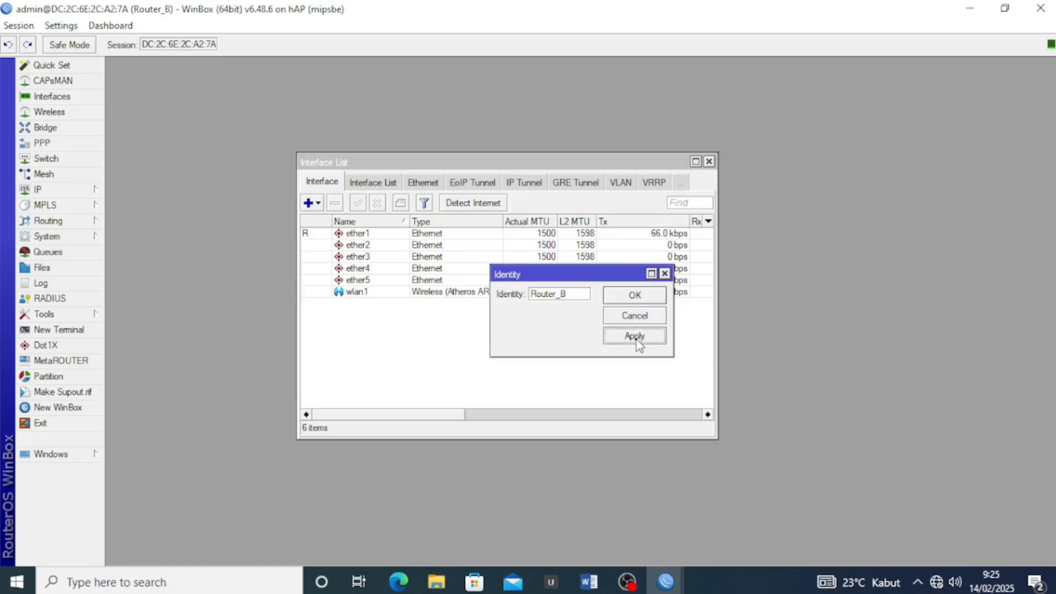
left_click(638, 297)
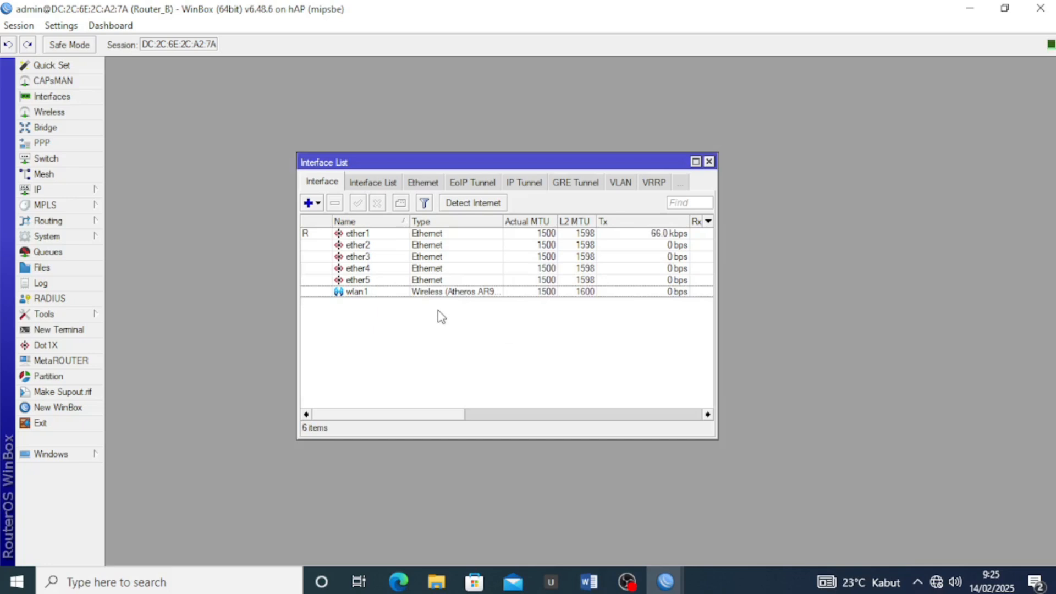
Highlight the task sheet's WLAN section c., items 1–3, in yellow, then return to WinBox
left_click(588, 581)
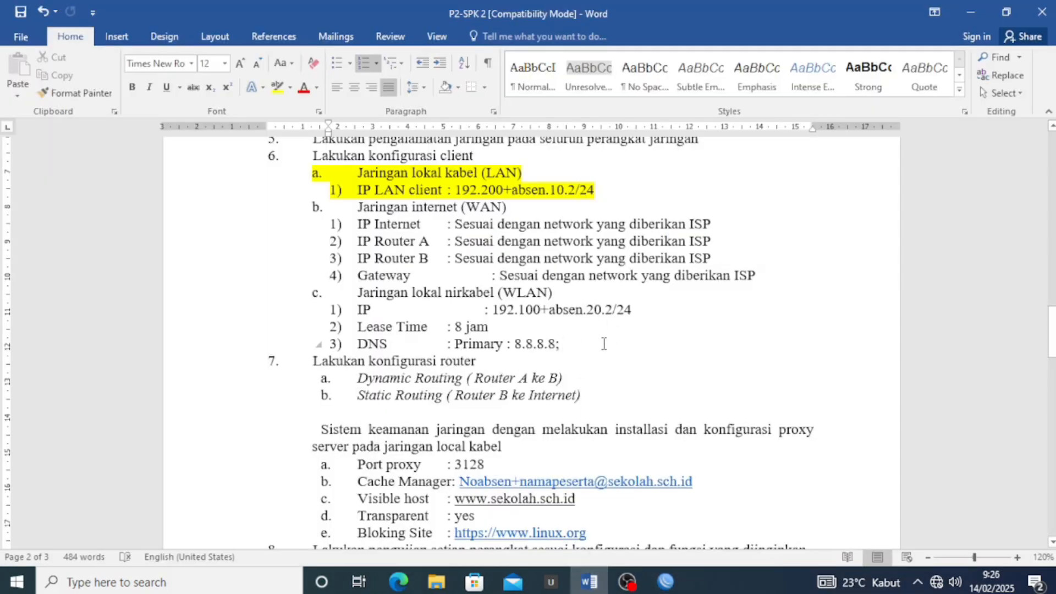
left_click_drag(603, 344, 329, 294)
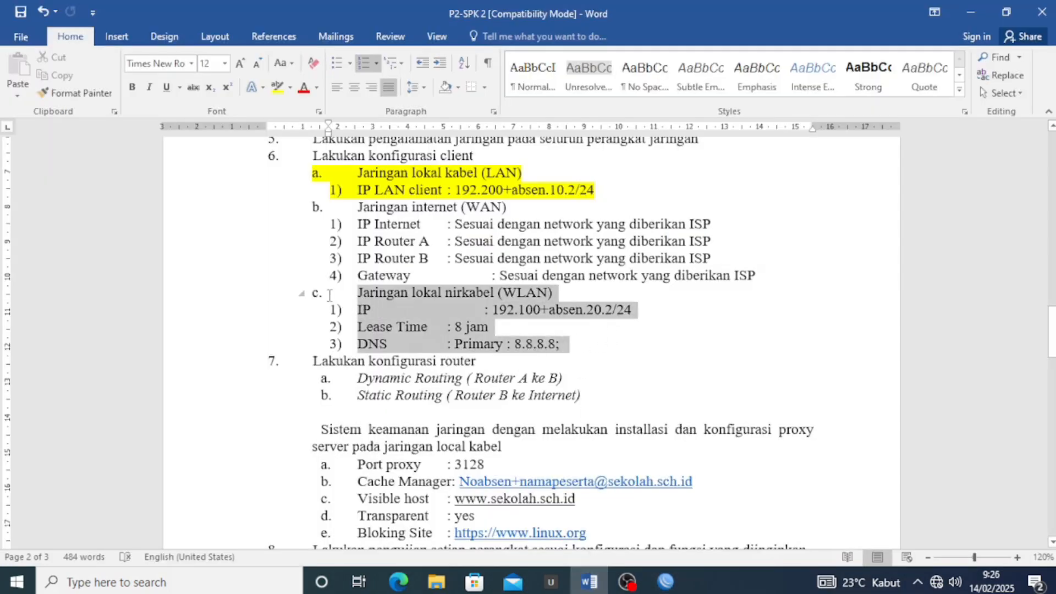
left_click(284, 88)
left_click(377, 227)
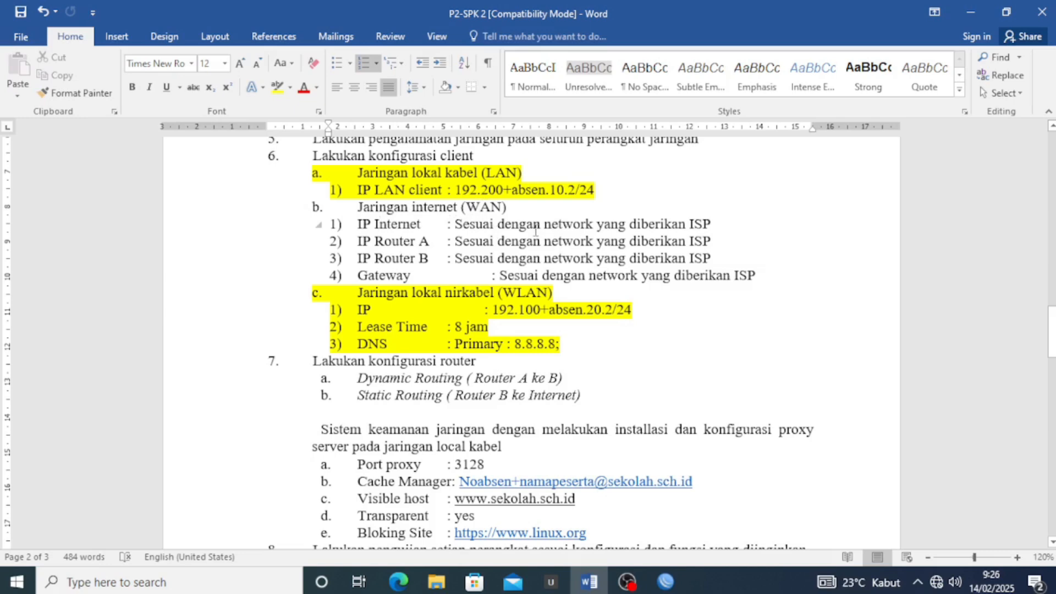
key("alt+Tab")
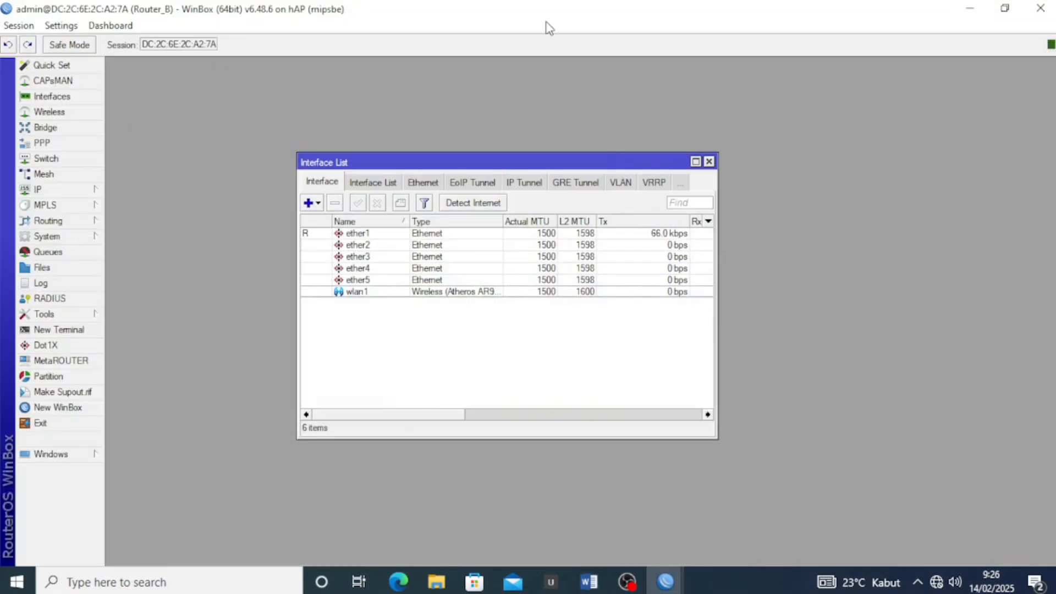
Place Router_A's session on the left half and Router_B's on the right, both Interface Lists visible
left_click_drag(505, 15, 1053, 176)
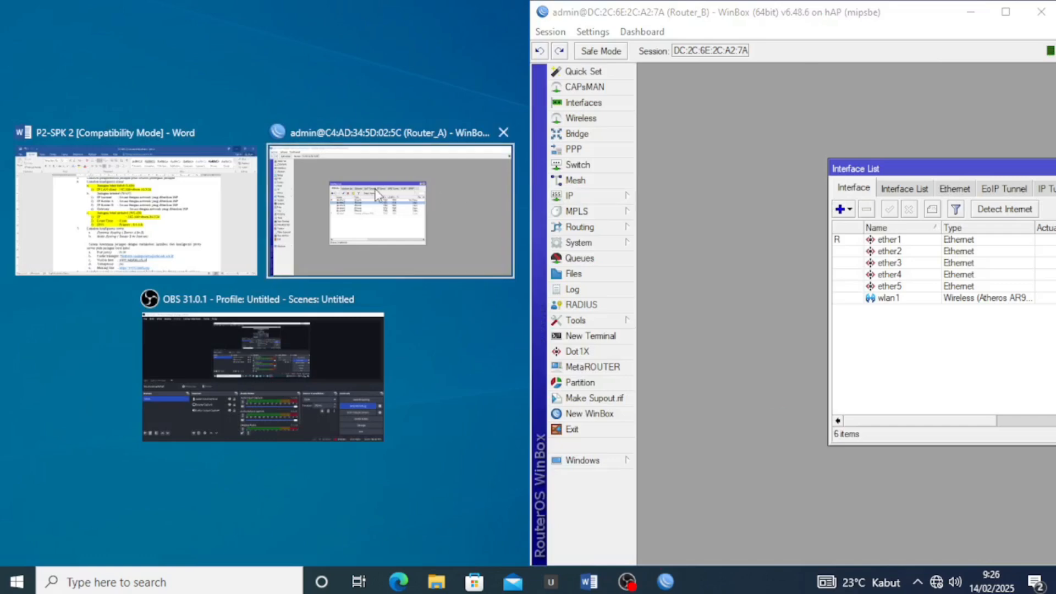
left_click(374, 189)
left_click_drag(391, 164, 239, 162)
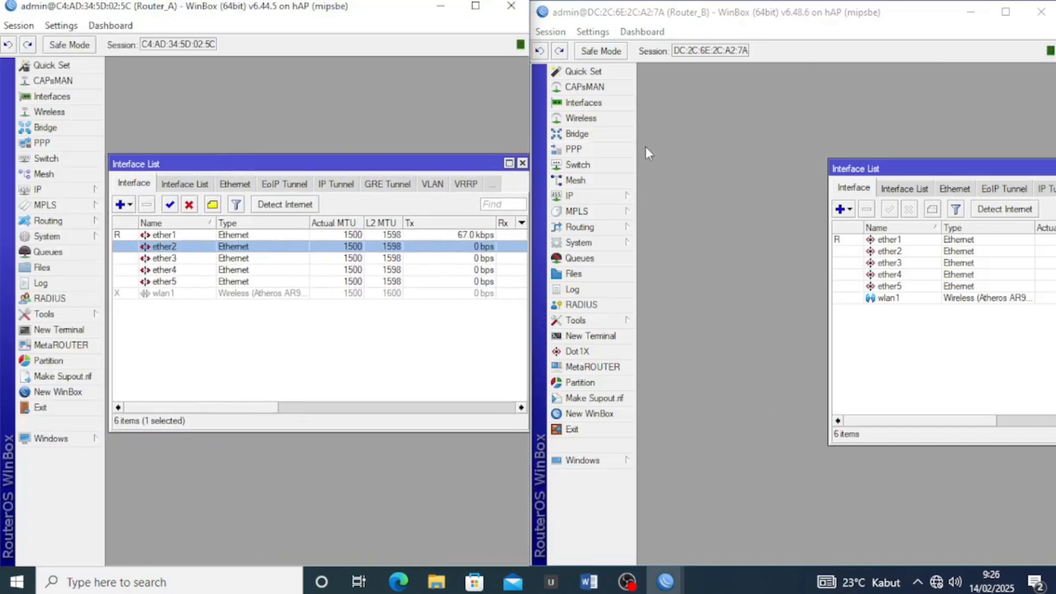
left_click_drag(904, 173, 709, 165)
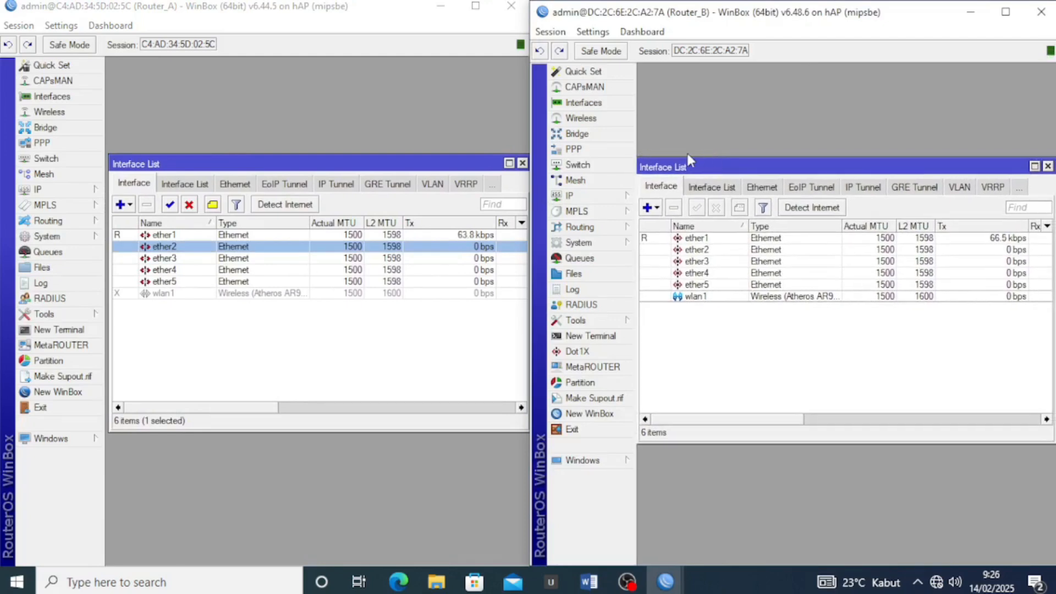
left_click(372, 143)
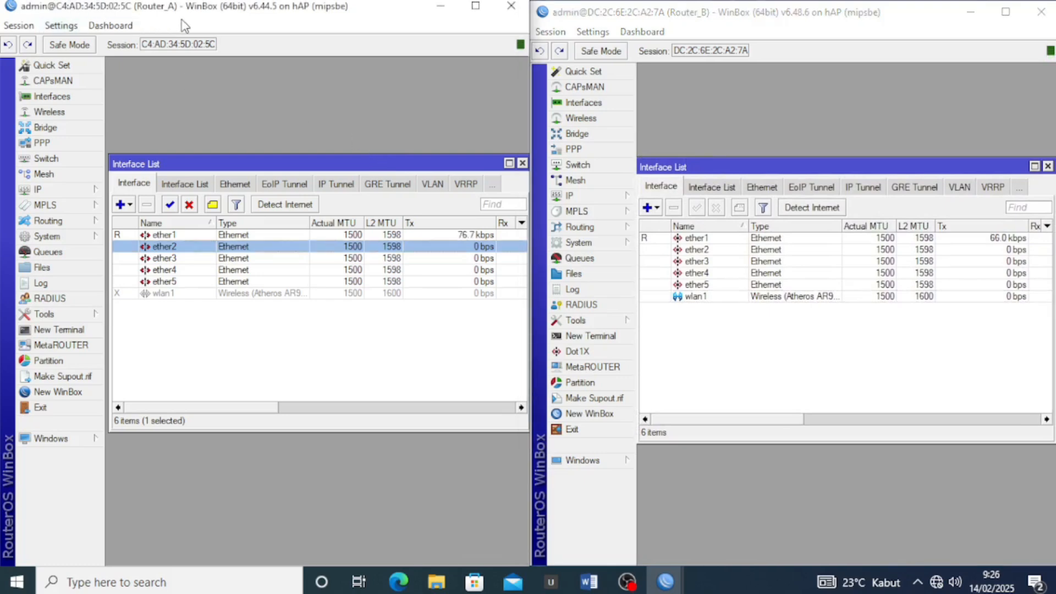
Add a DHCP client on Router_A's ether1 interface
left_click(57, 192)
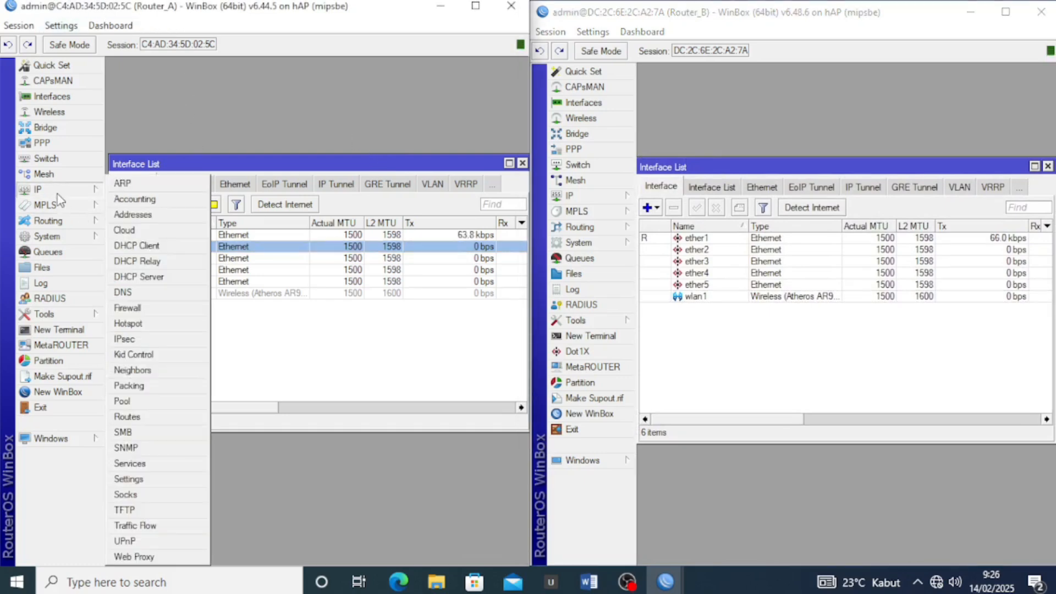
left_click(161, 250)
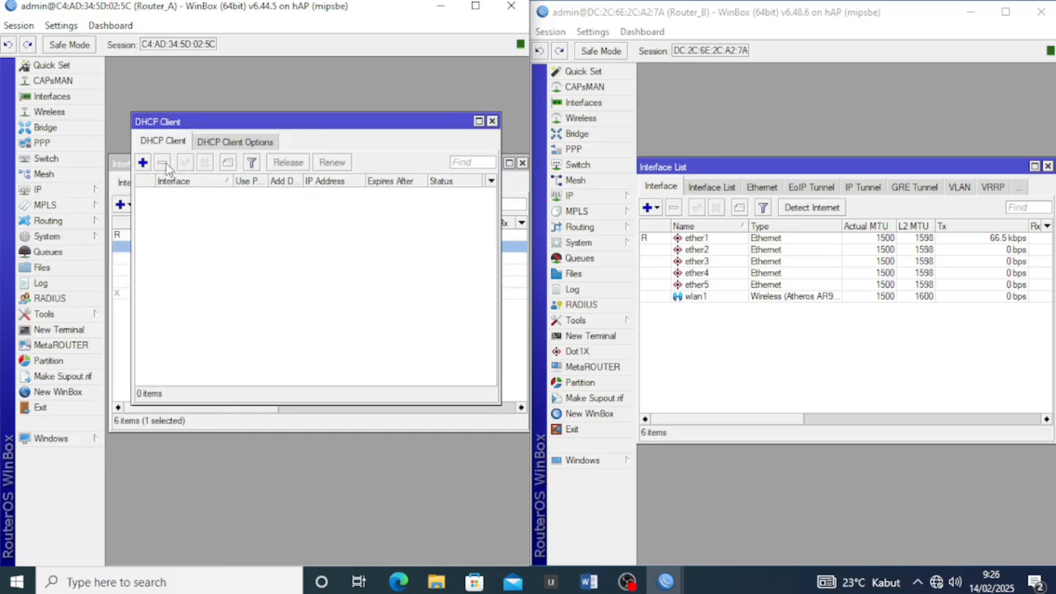
left_click(143, 163)
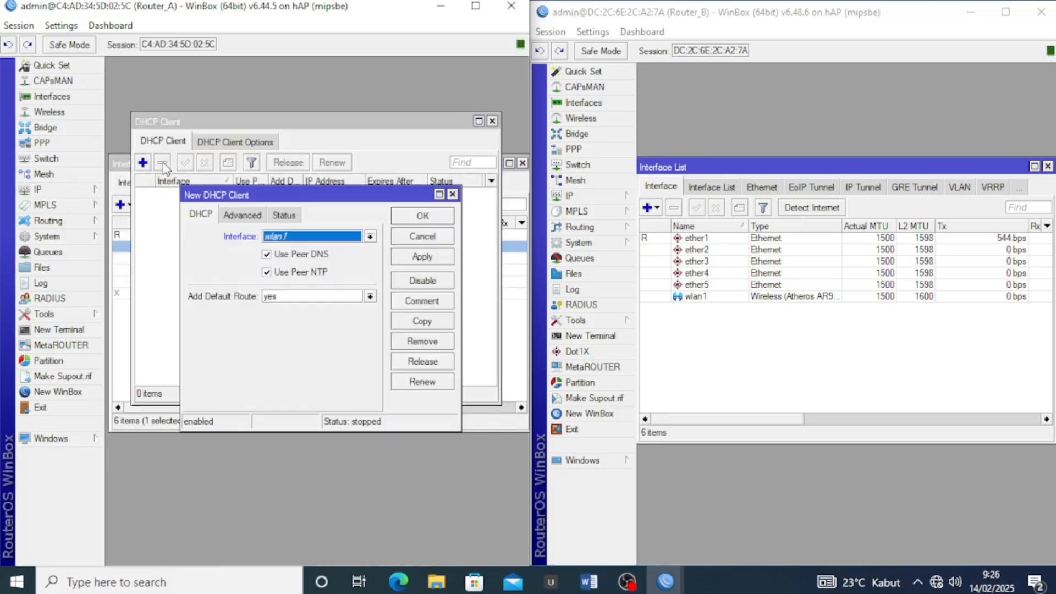
left_click(340, 239)
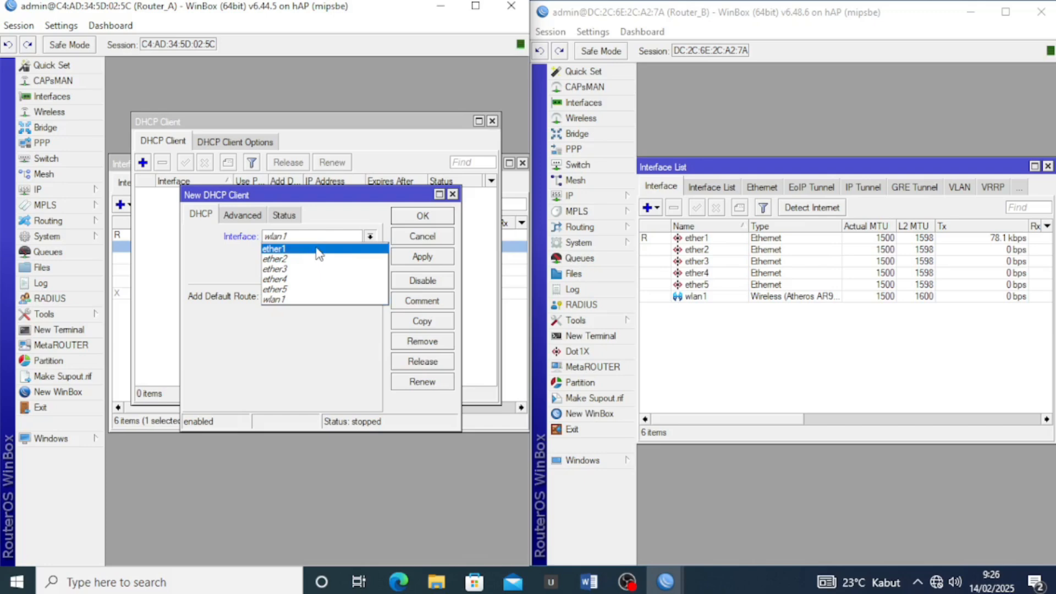
left_click(317, 250)
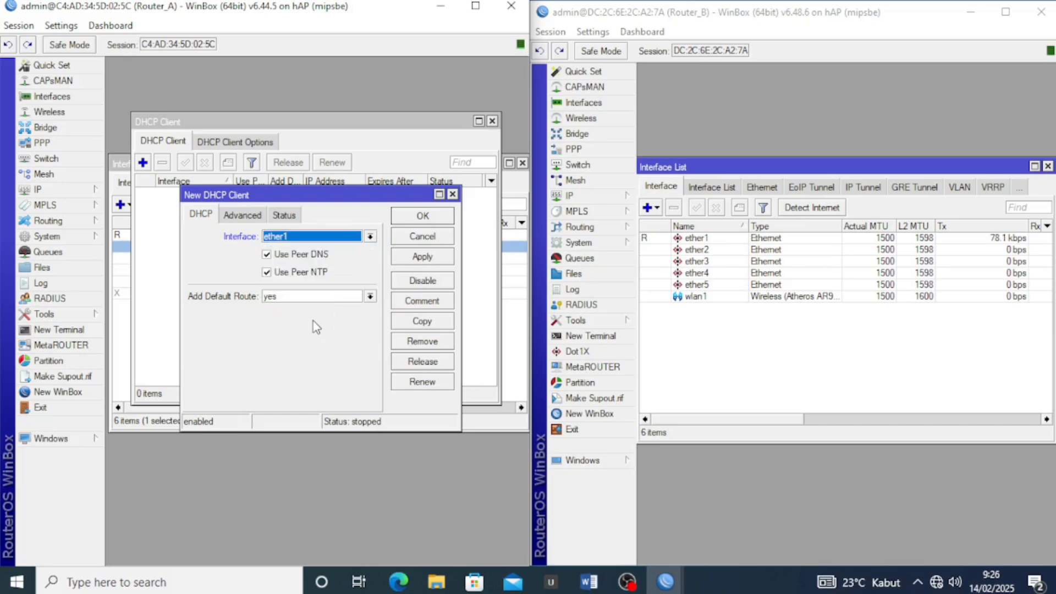
left_click(428, 257)
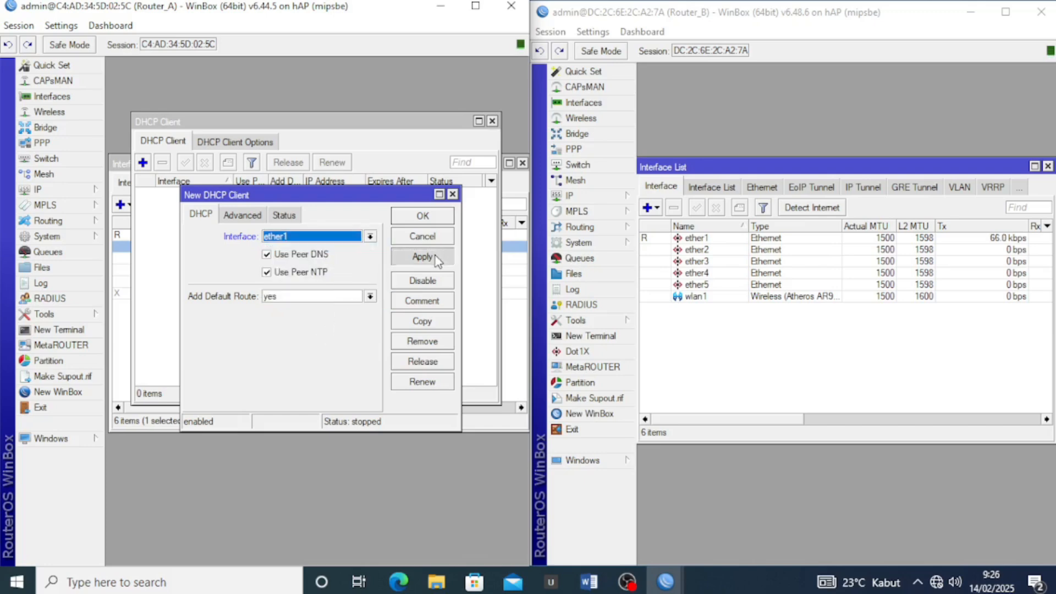
left_click(432, 217)
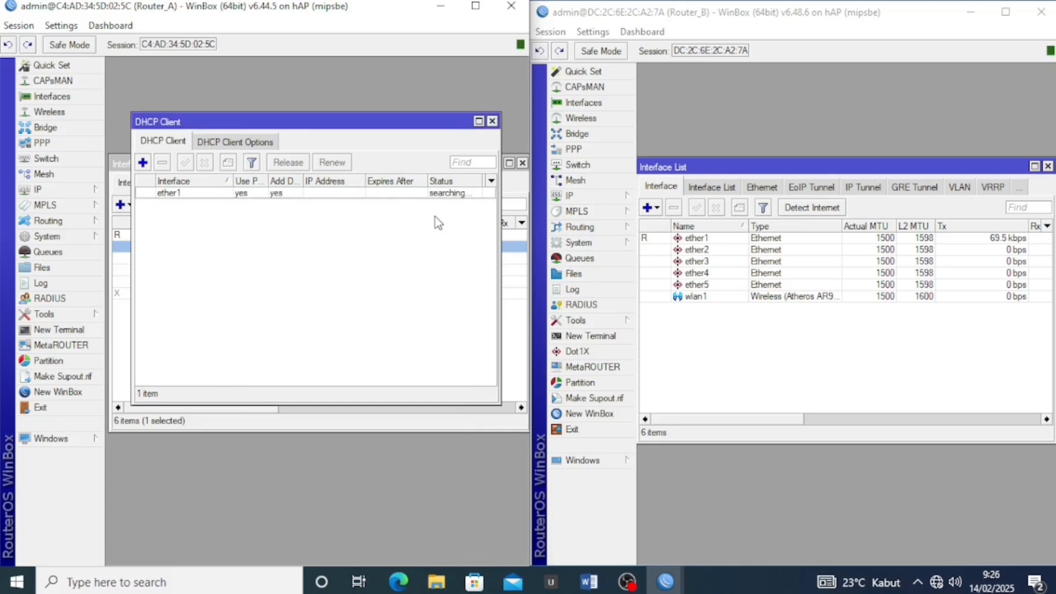
left_click(711, 124)
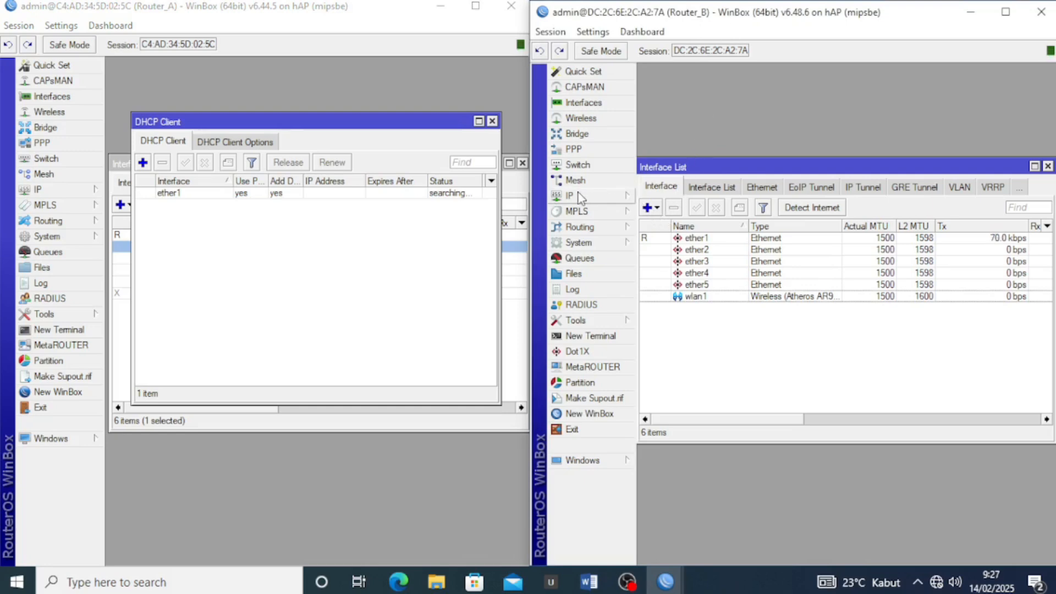
Start a new DHCP client on Router_B, then bring up the Word task sheet
left_click(592, 198)
left_click(682, 246)
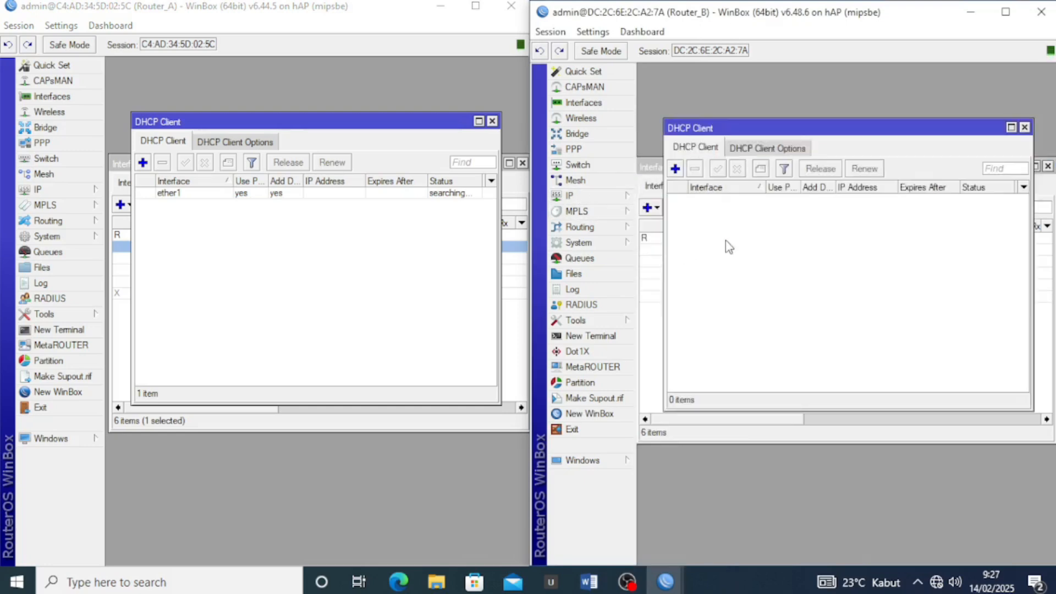
left_click(675, 169)
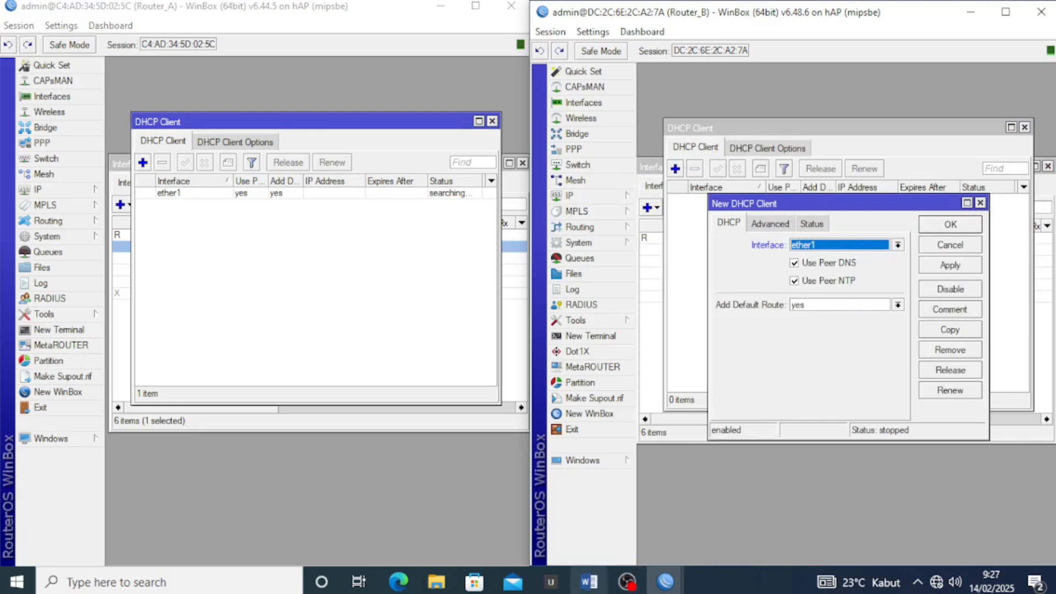
left_click(587, 583)
Scroll the task sheet and read the Static Routing requirement line
scroll(572, 363, "down", 2)
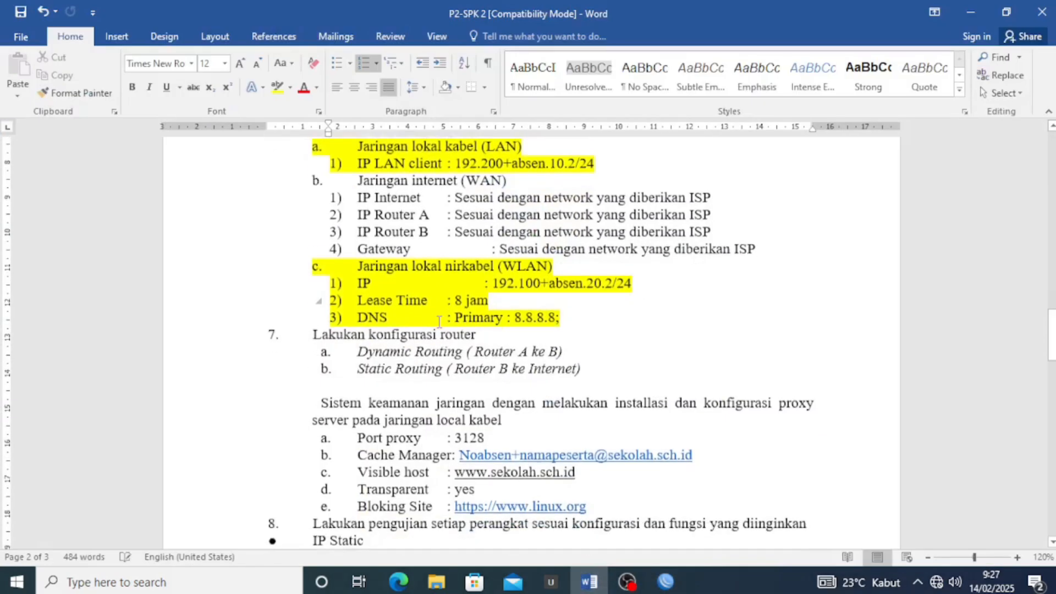
left_click_drag(575, 356, 405, 351)
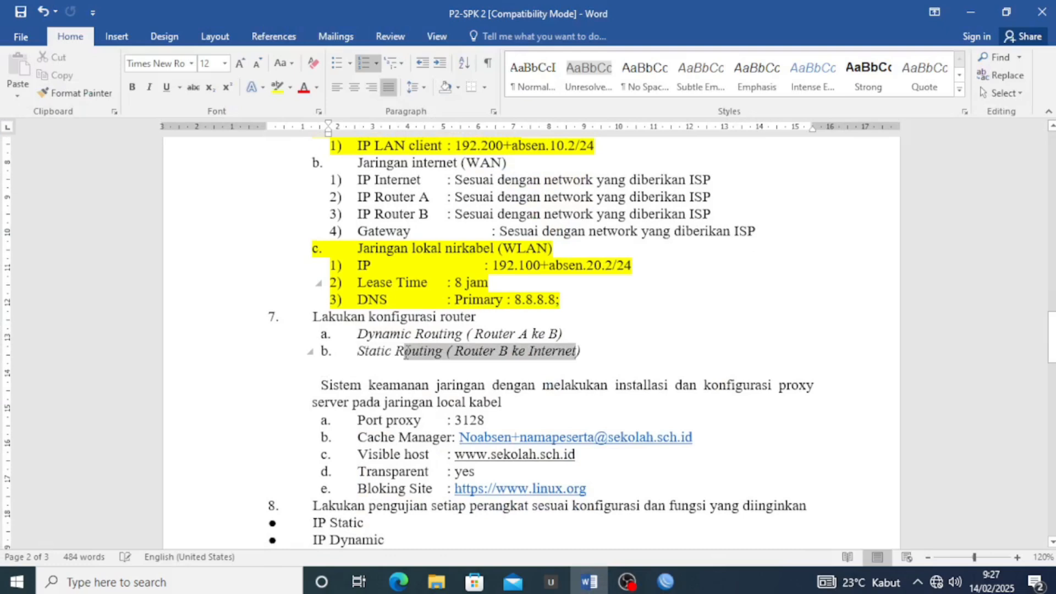
left_click(378, 351)
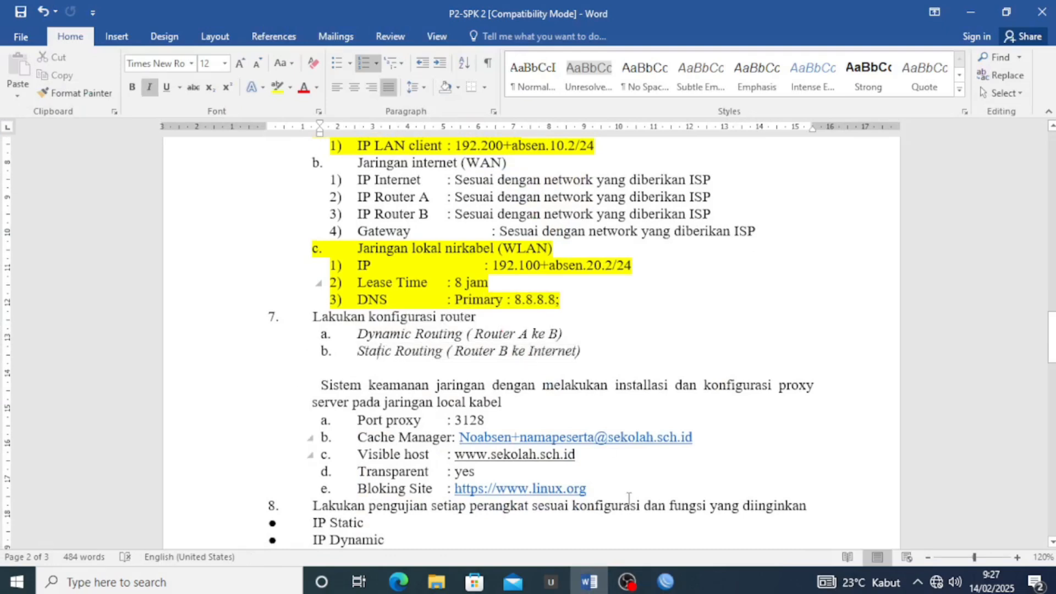
Turn off Add Default Route on Router_B's ether1 DHCP client and save it
left_click(960, 10)
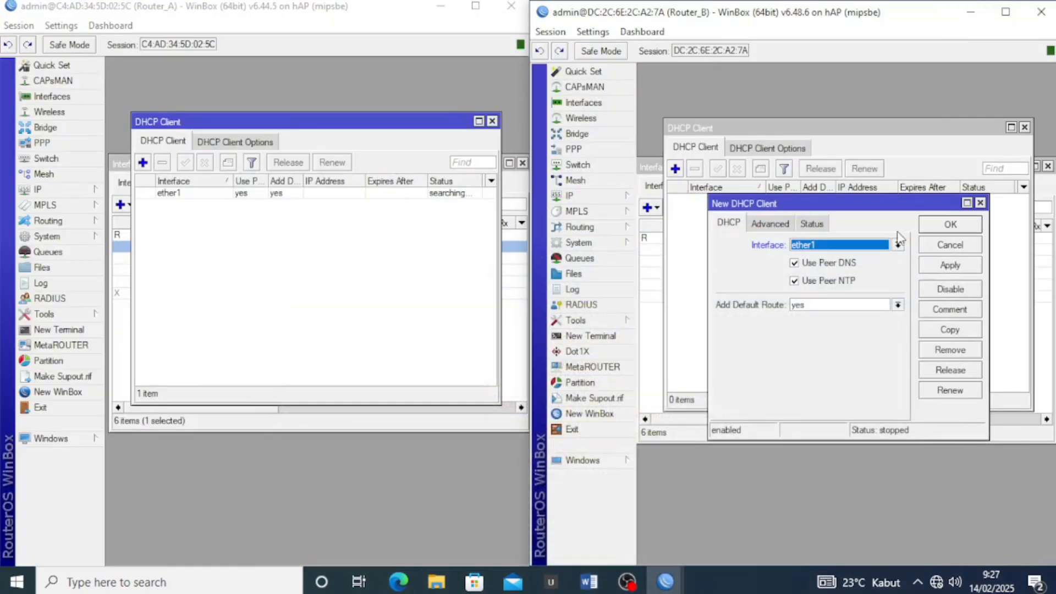
left_click(798, 307)
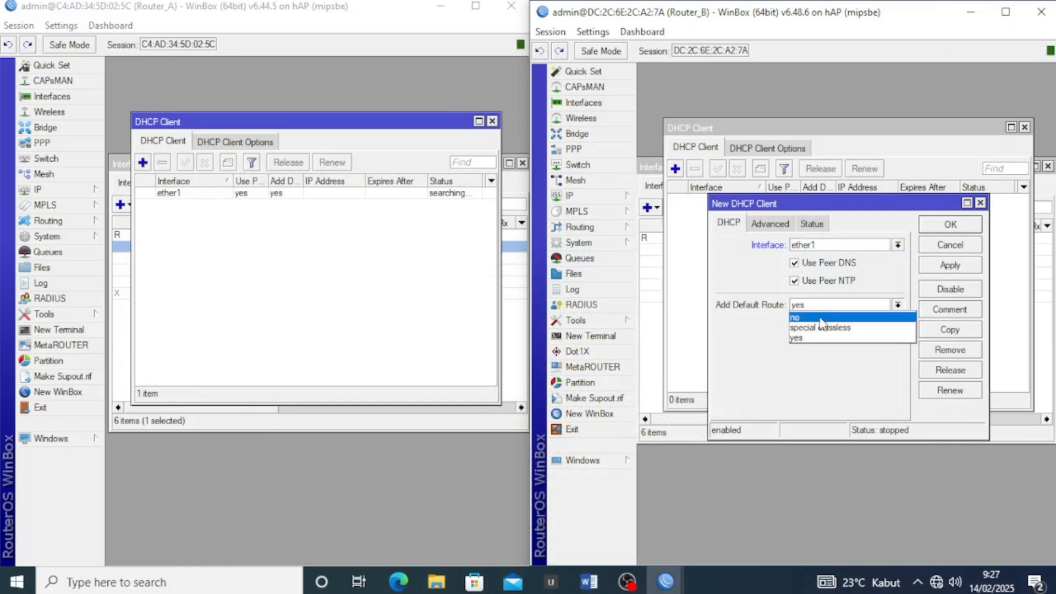
left_click(820, 318)
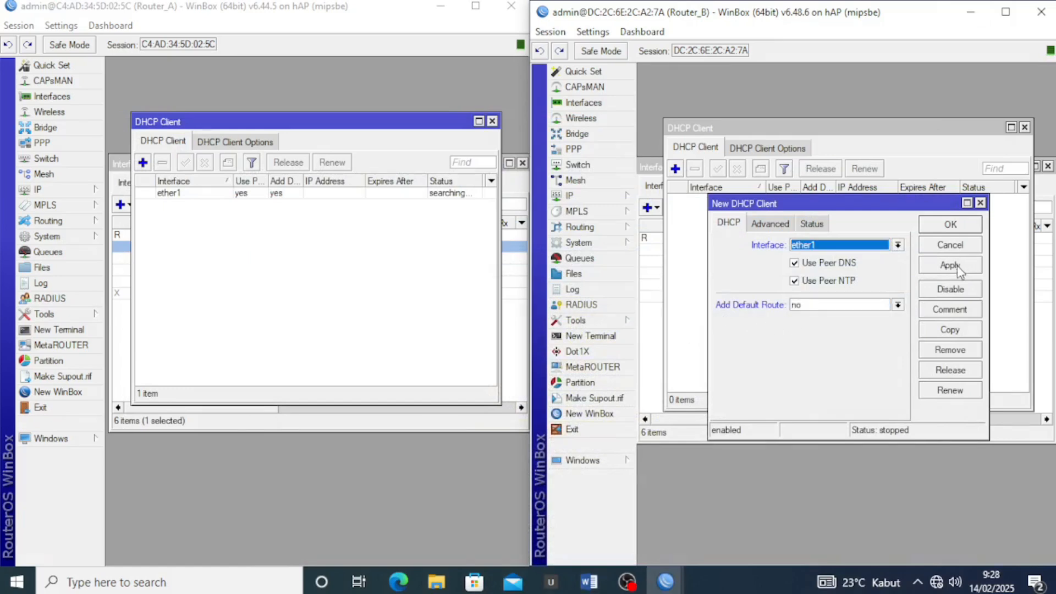
left_click(950, 266)
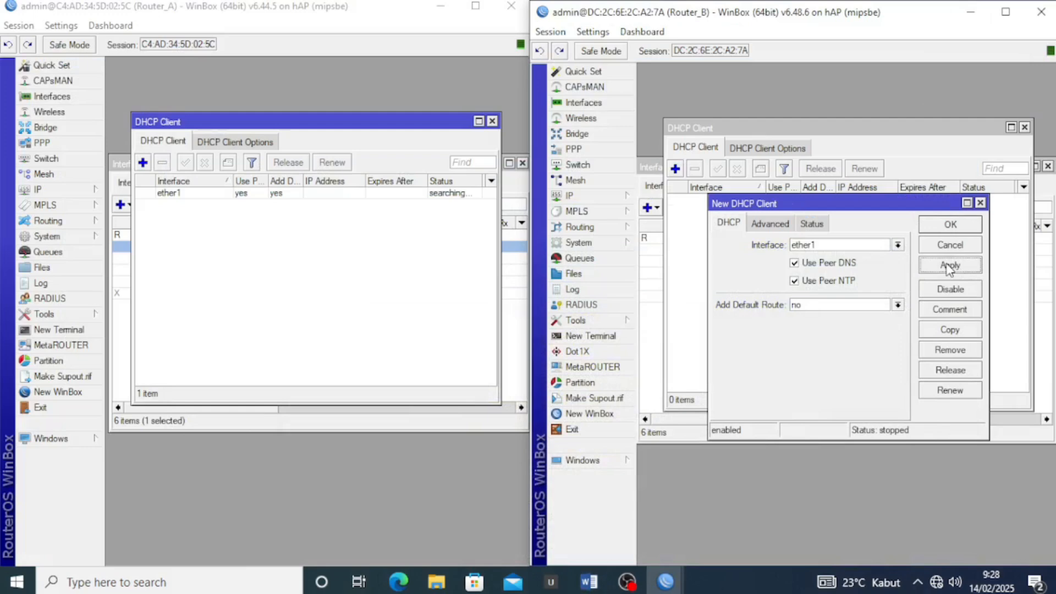
left_click(954, 226)
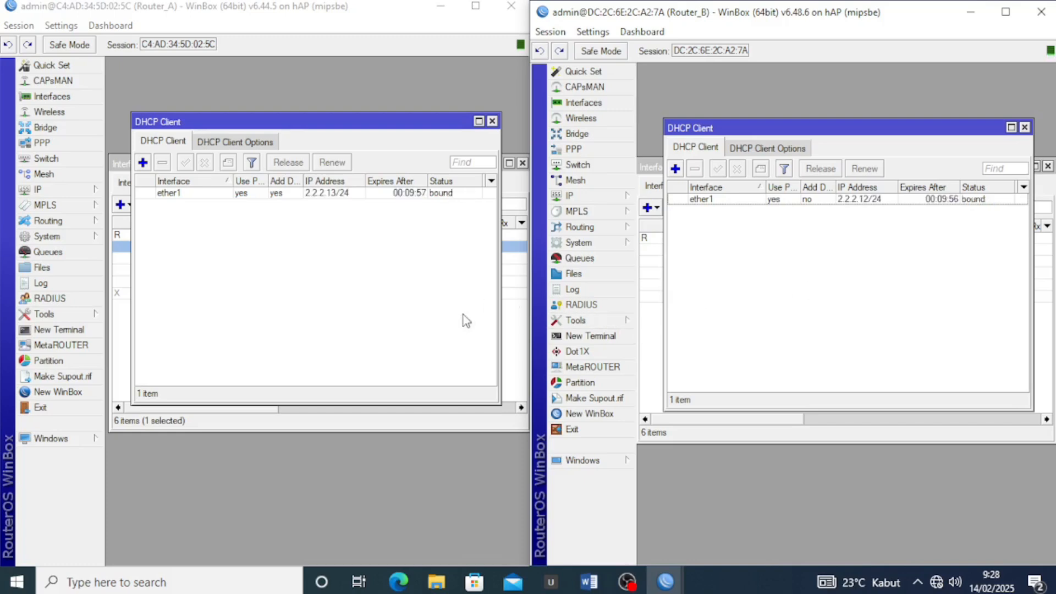
Close the DHCP client windows on both routers, leaving Router_A's interface list showing
left_click(454, 194)
left_click(442, 222)
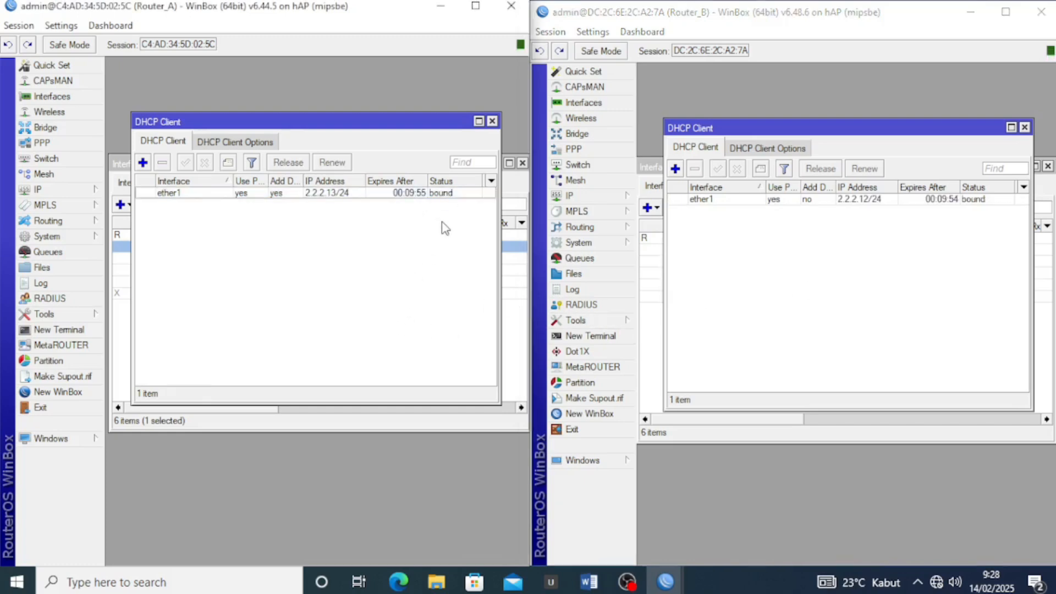
left_click(997, 200)
left_click(942, 253)
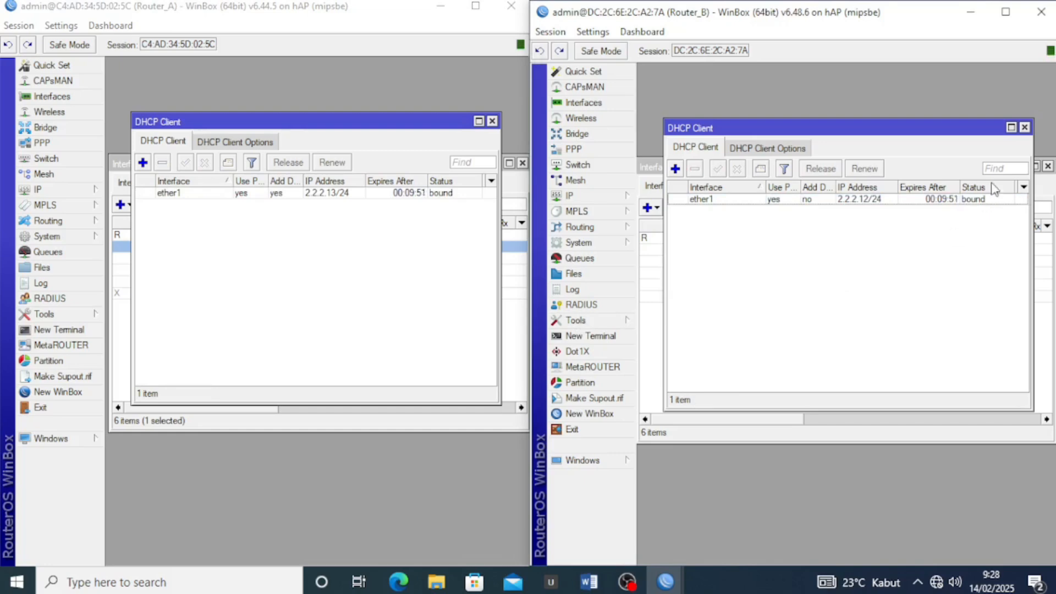
left_click(1024, 127)
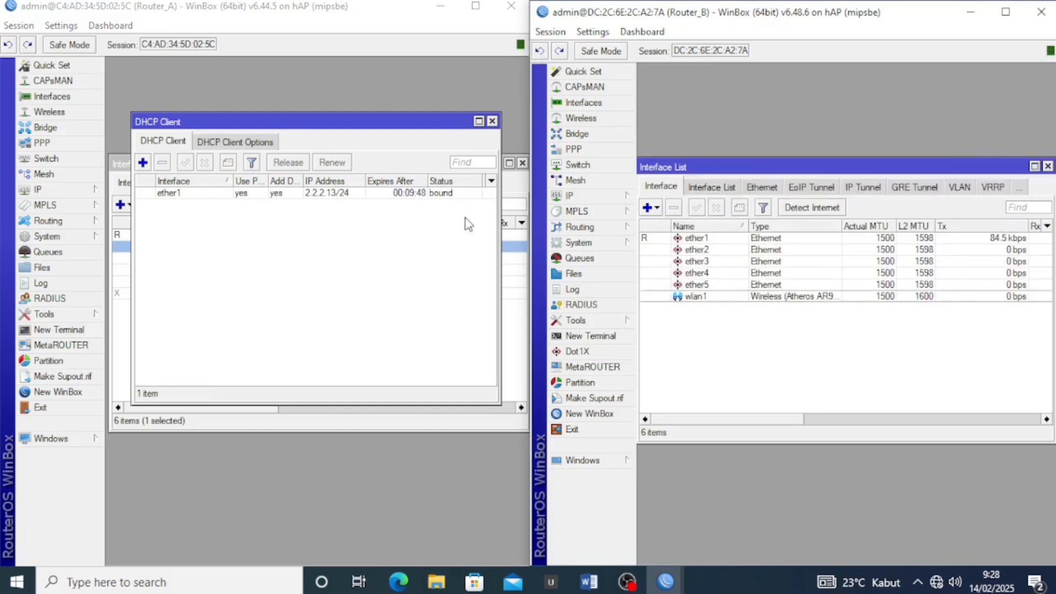
left_click(492, 121)
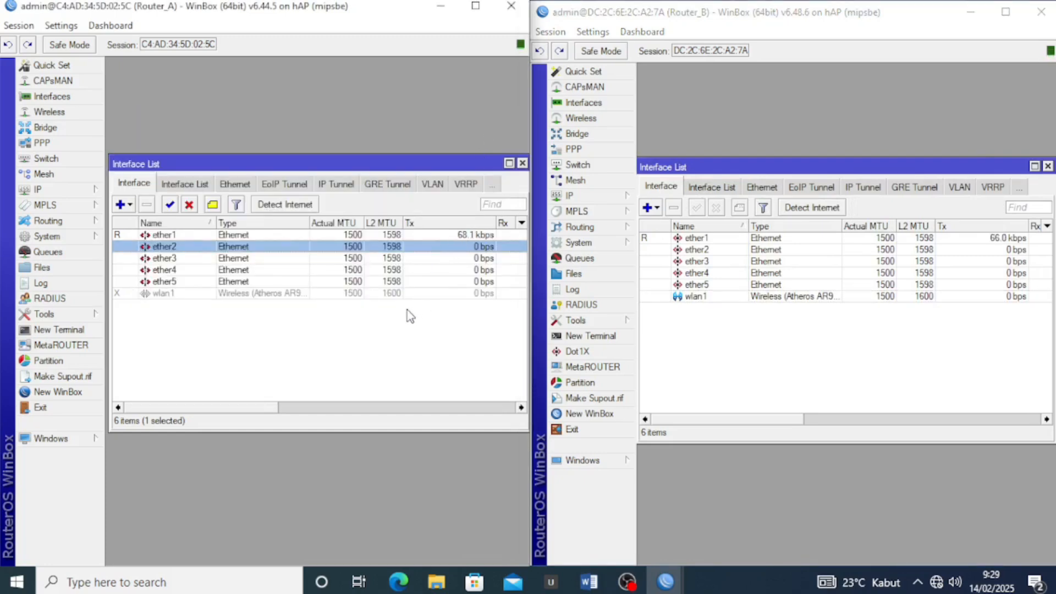
Start a new srcnat rule in Router_A's firewall NAT list
left_click(378, 306)
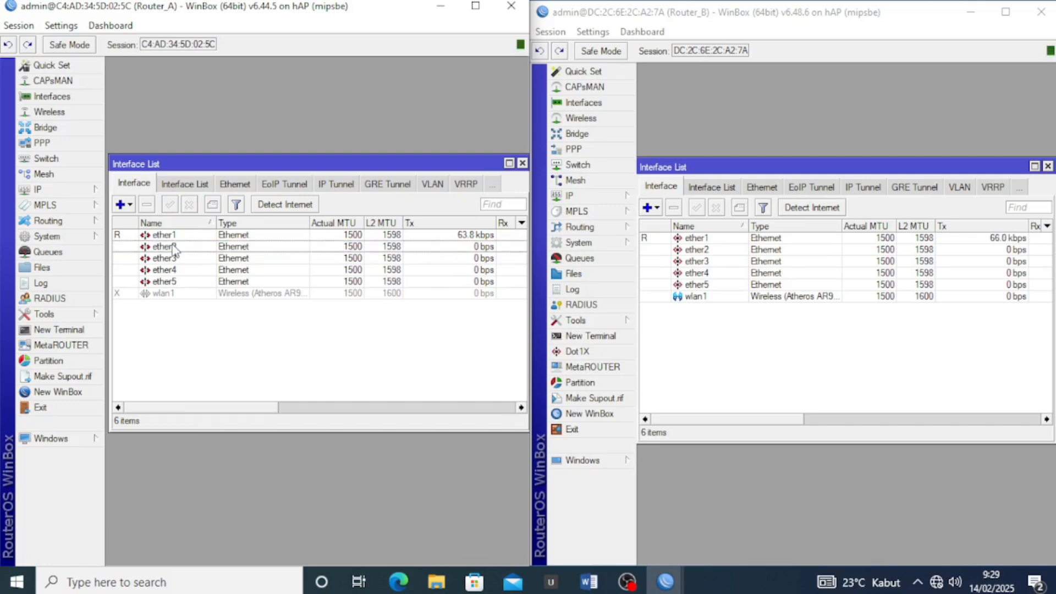
left_click(45, 190)
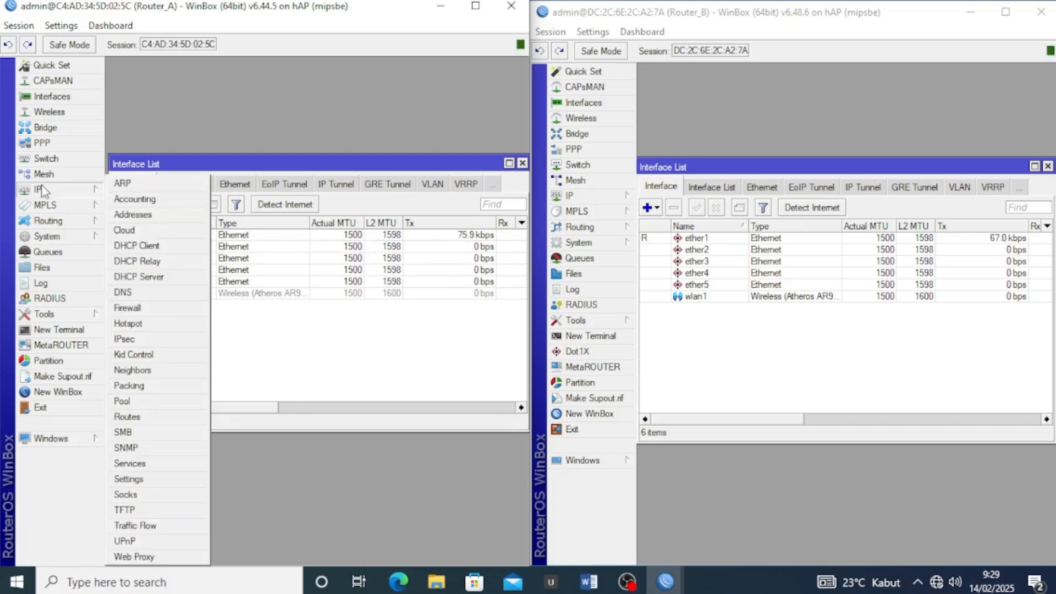
left_click(132, 309)
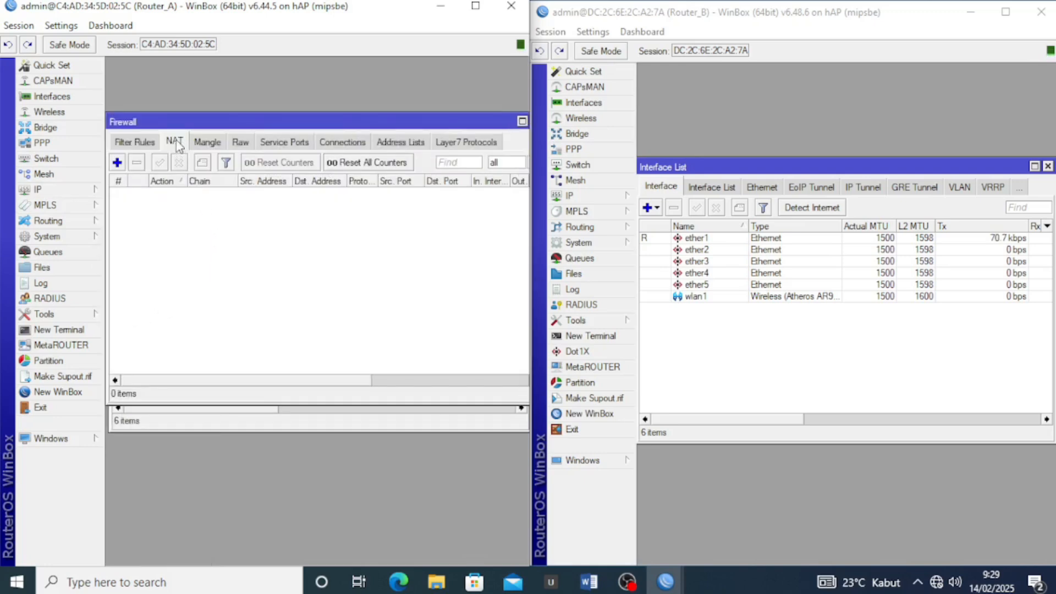
left_click(117, 162)
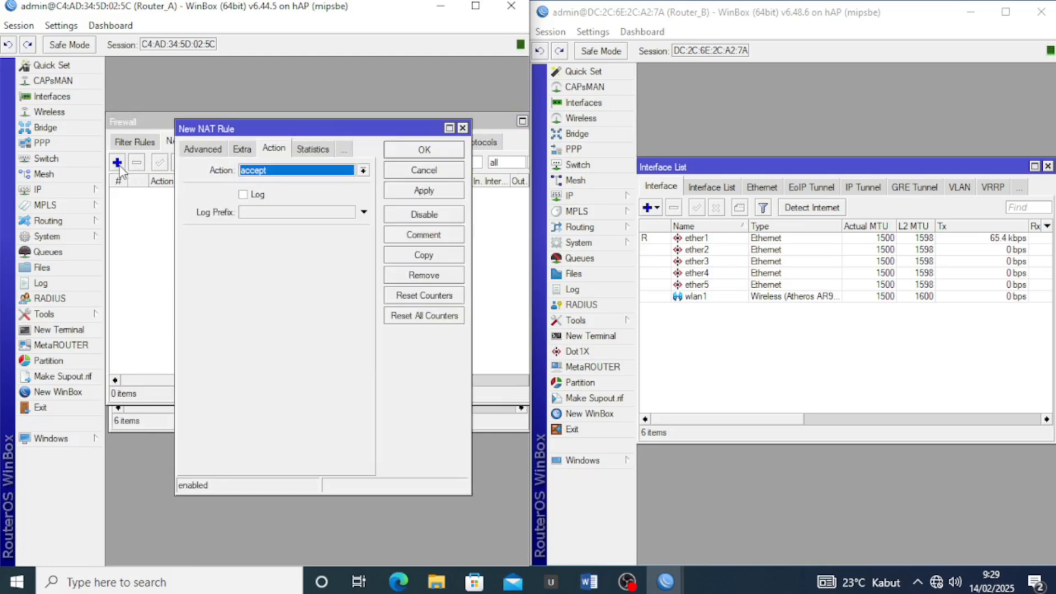
left_click(207, 150)
left_click(208, 150)
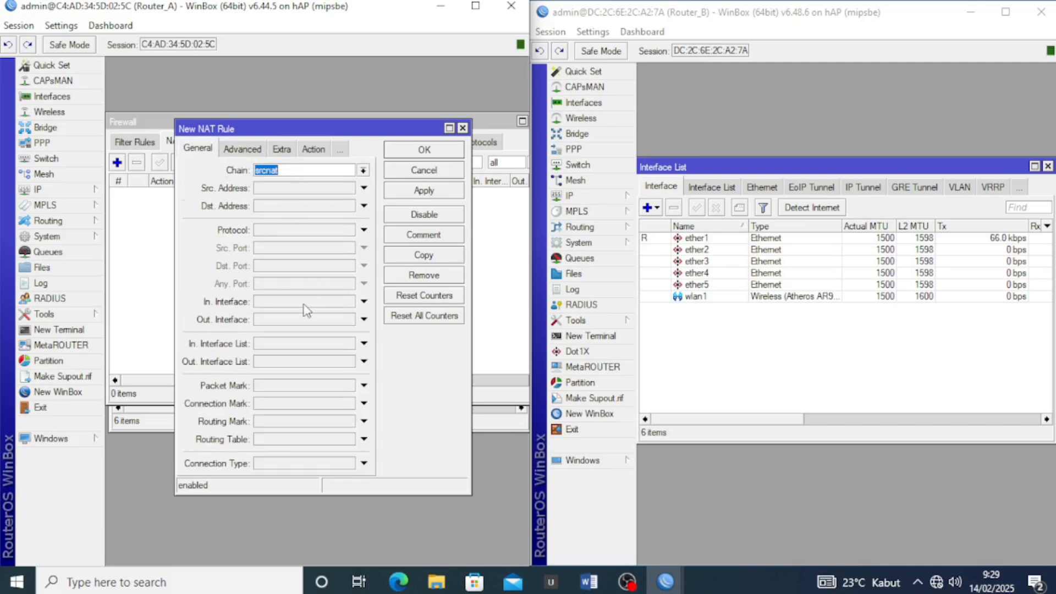
Give the rule Out. Interface ether1 and action masquerade, then save it
left_click(286, 319)
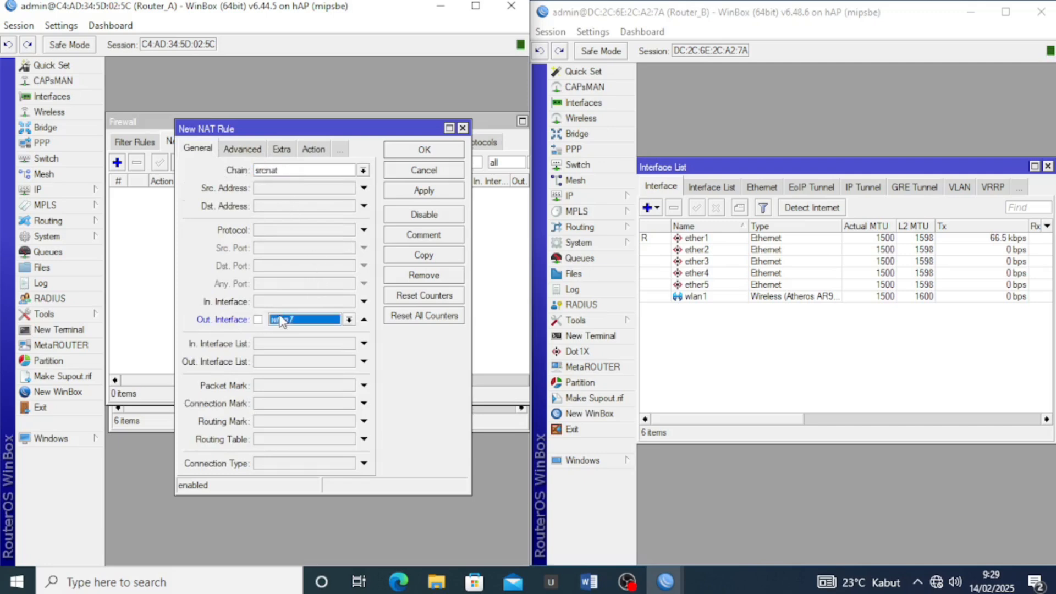
left_click(349, 319)
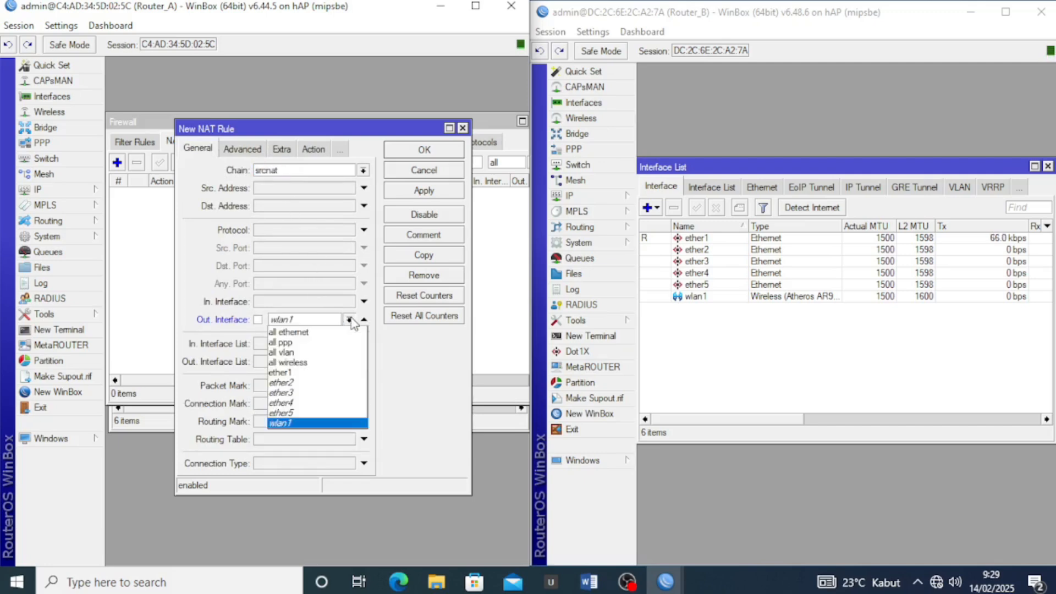
left_click(332, 373)
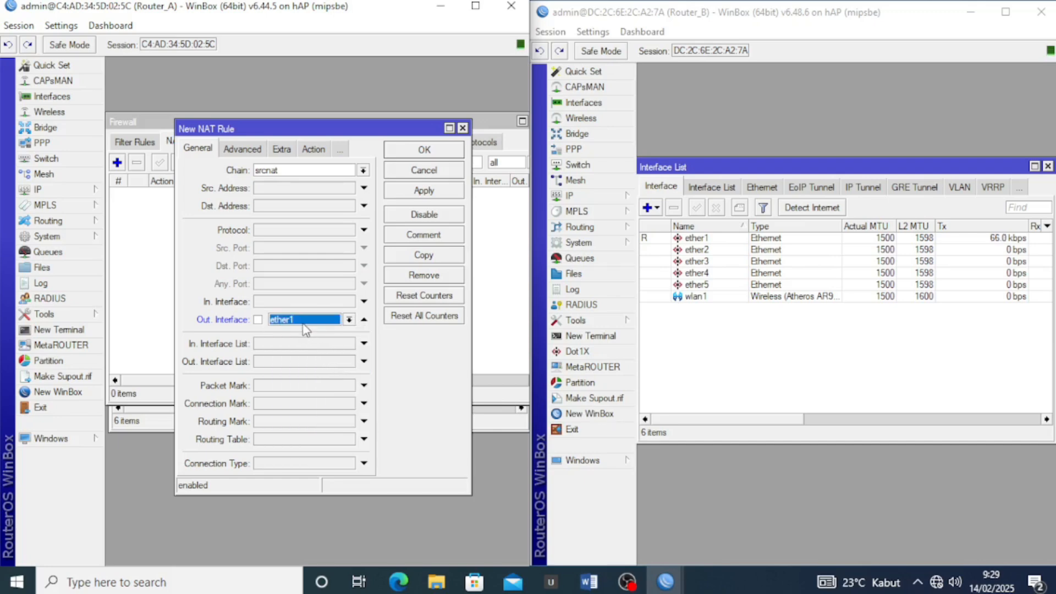
left_click(313, 150)
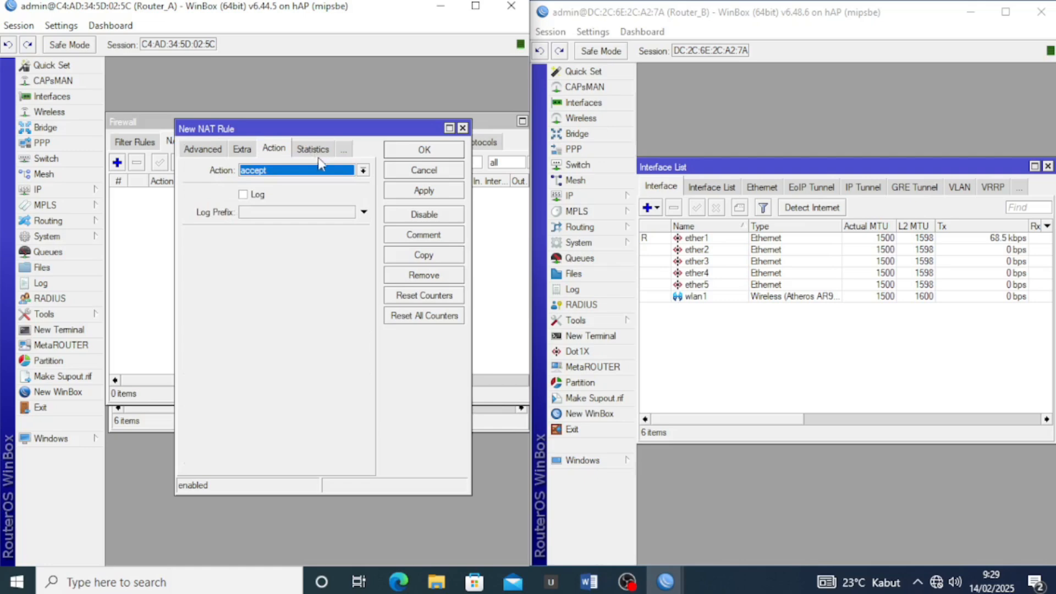
left_click(324, 171)
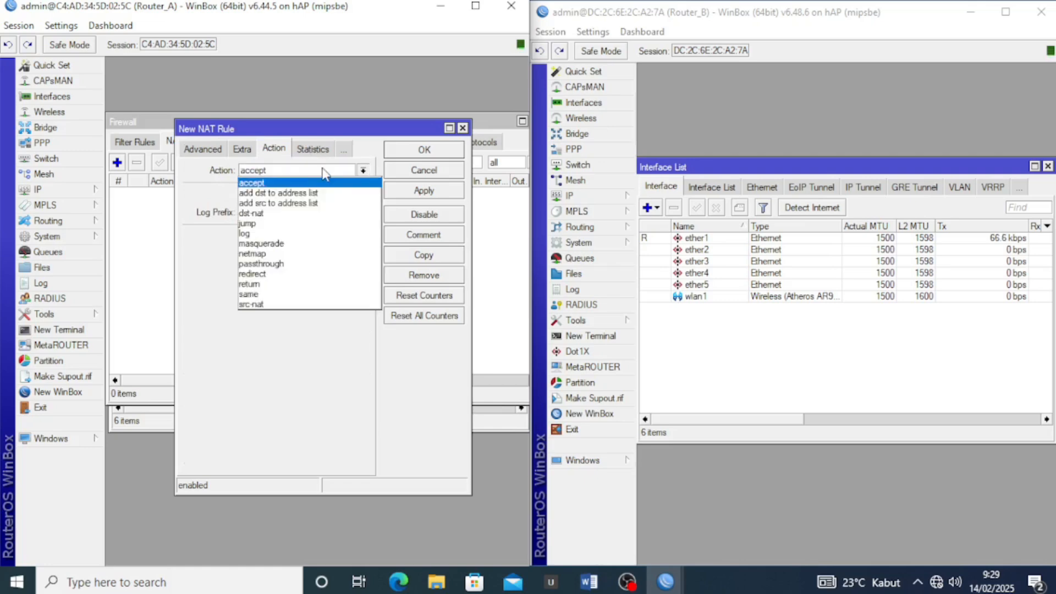
left_click(319, 242)
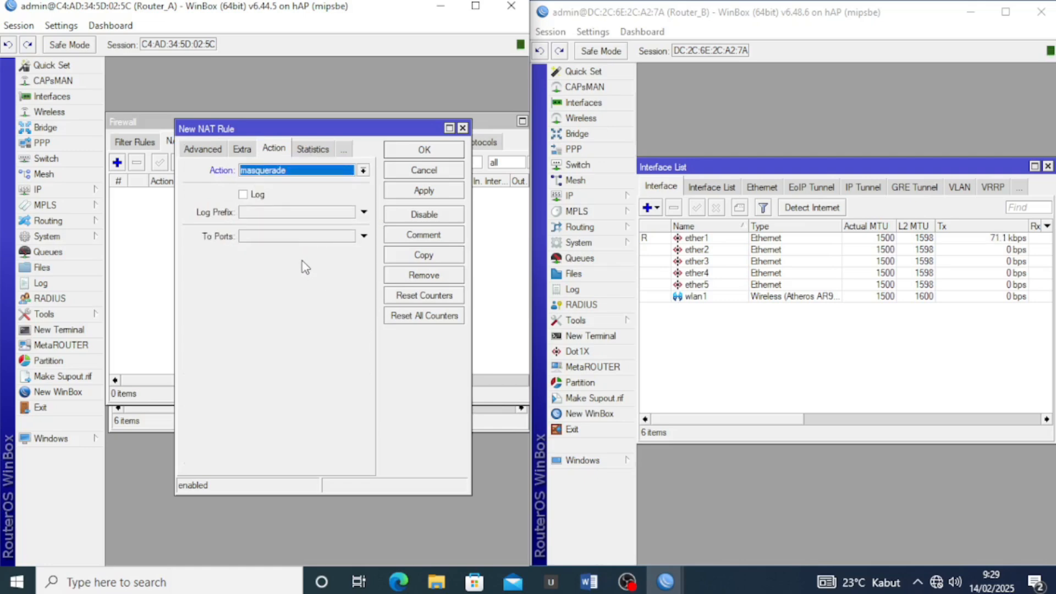
left_click(429, 192)
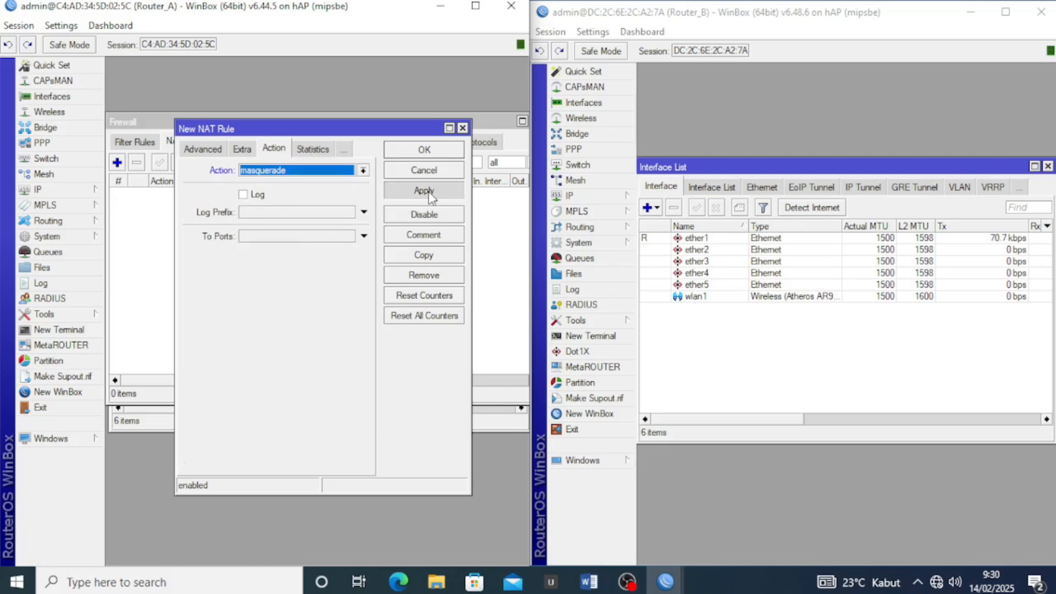
left_click(429, 147)
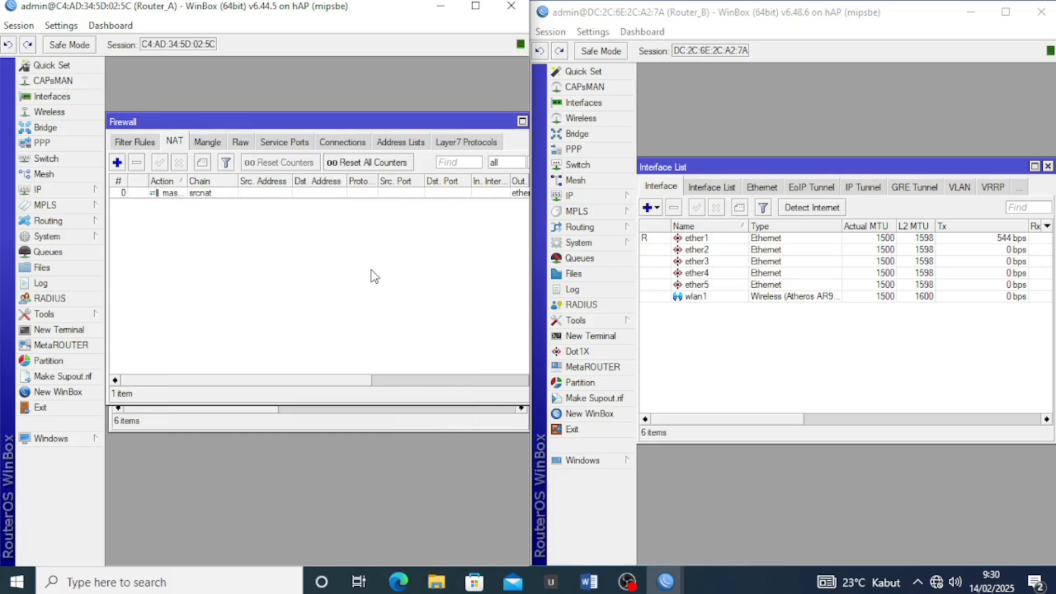
left_click(670, 110)
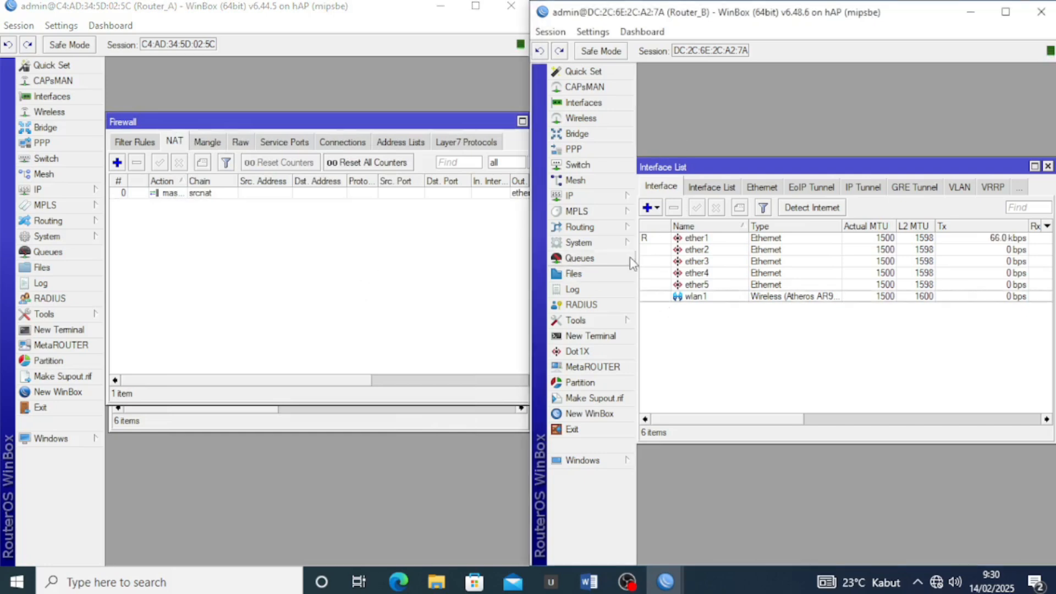
Add a srcnat rule on Router_B with Out. Interface ether1 and action masquerade
left_click(588, 197)
left_click(687, 309)
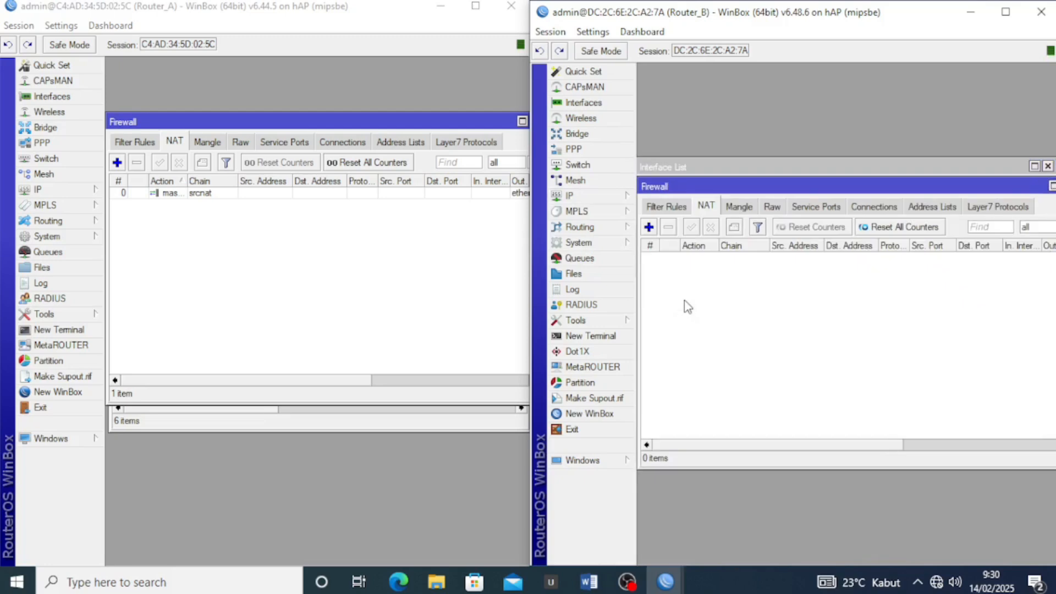
left_click(649, 226)
left_click(743, 160)
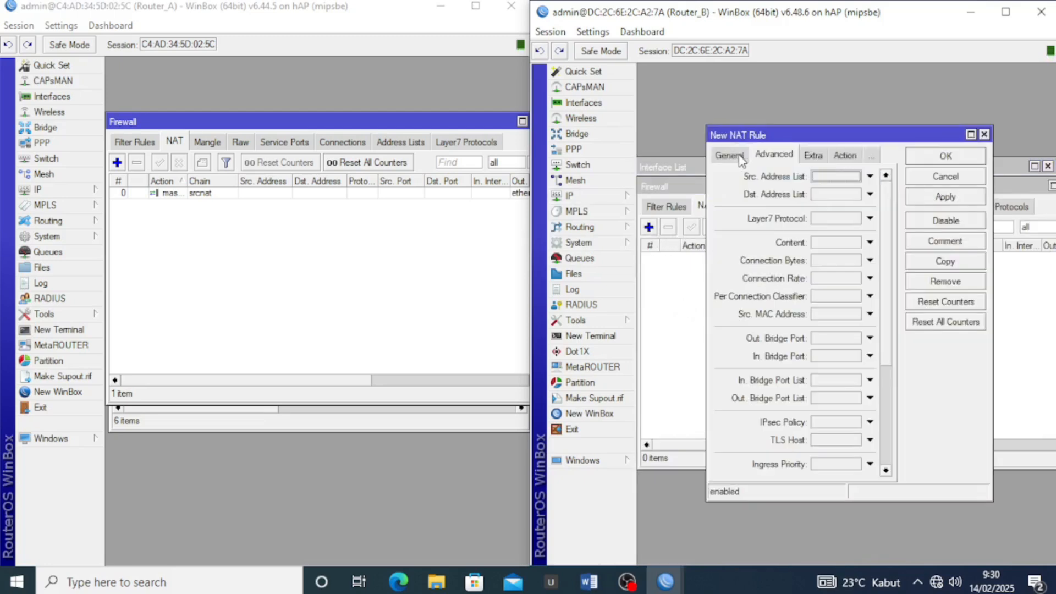
left_click(742, 159)
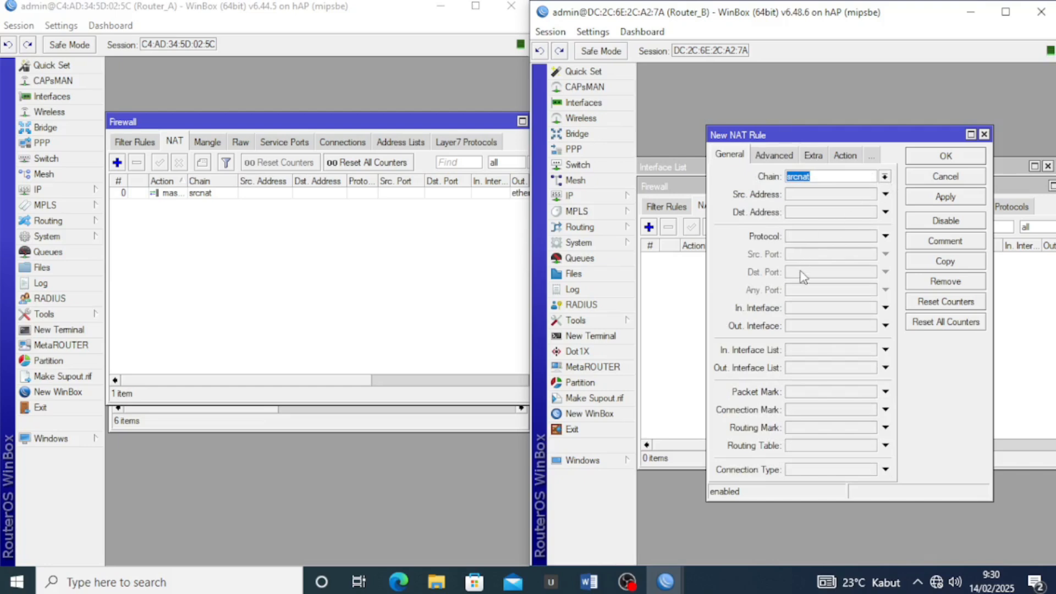
left_click(817, 326)
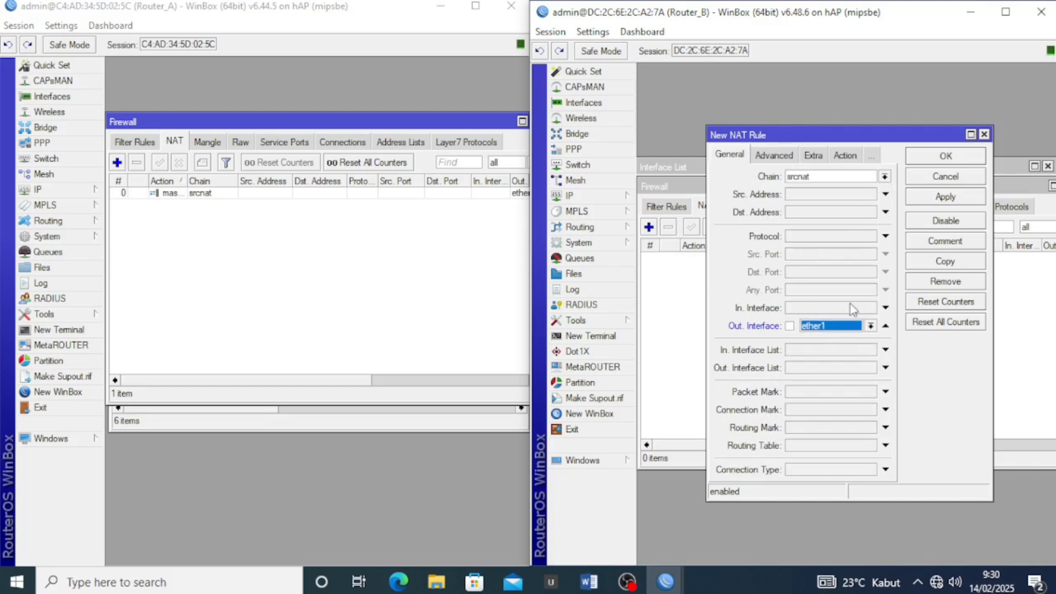
left_click(843, 157)
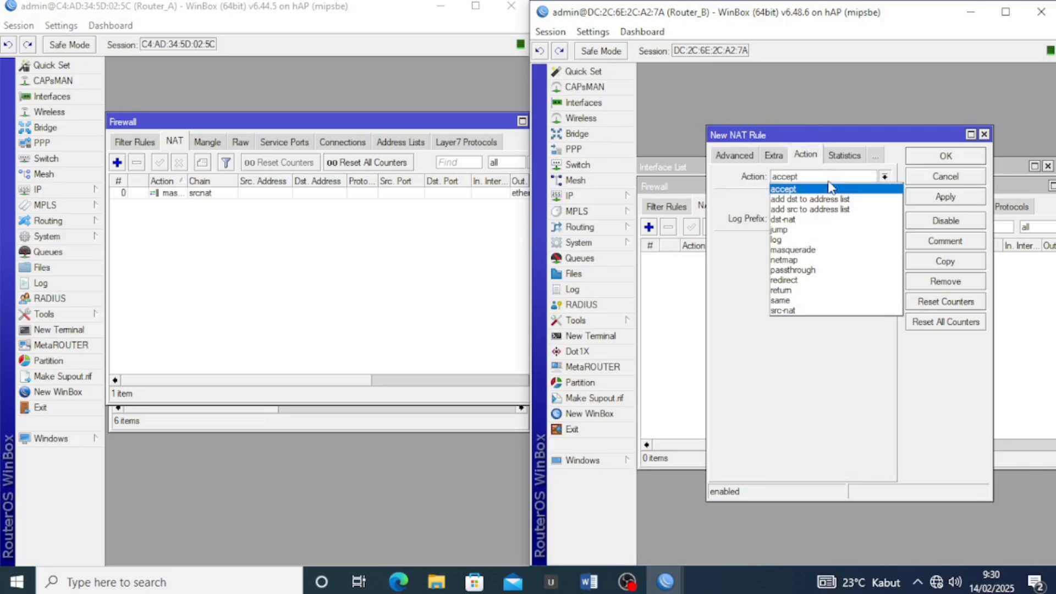
left_click(833, 250)
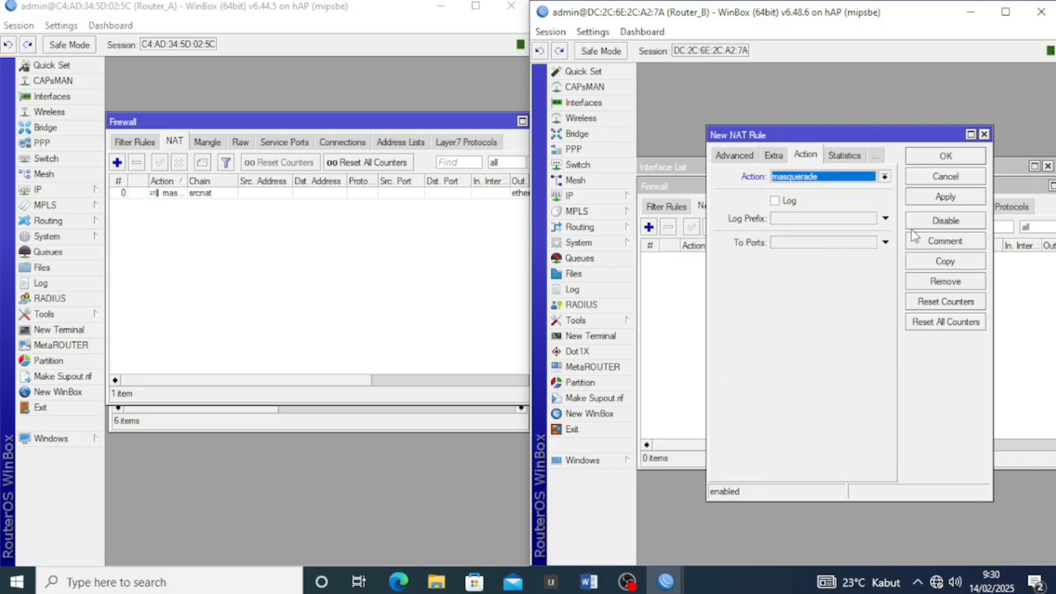
left_click(939, 199)
left_click(945, 159)
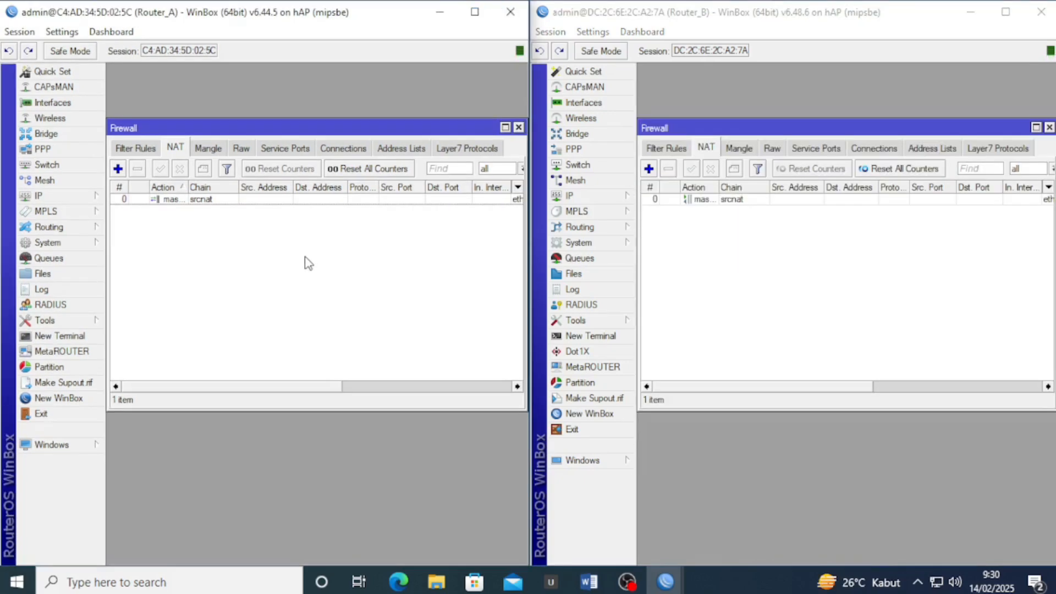
Ping 8.8.8.8 from a Router_A terminal and stop it to see the summary
left_click(75, 339)
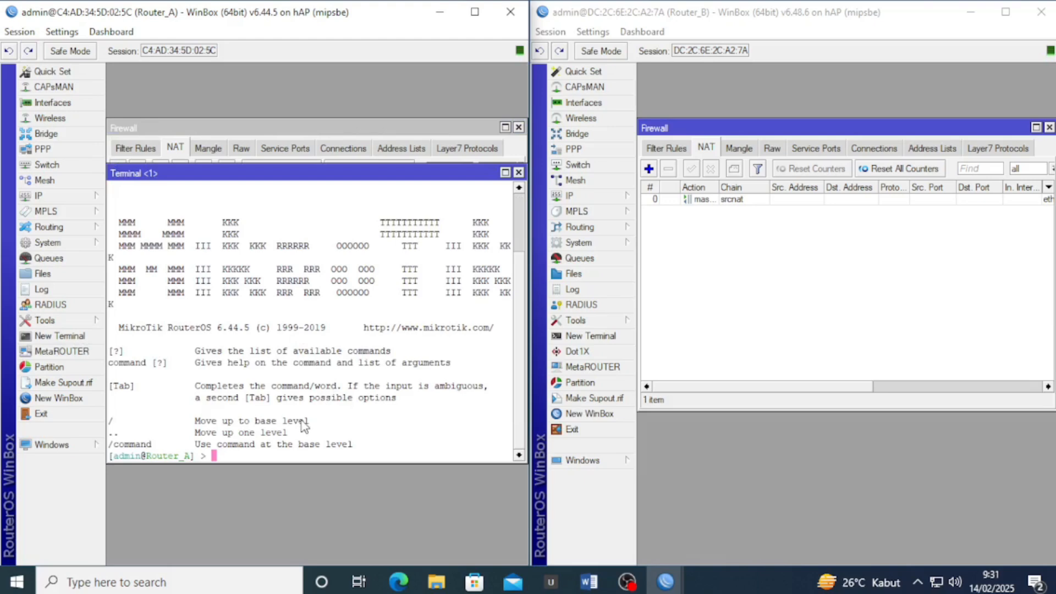
type("ping 8.8.8.8")
key("Return")
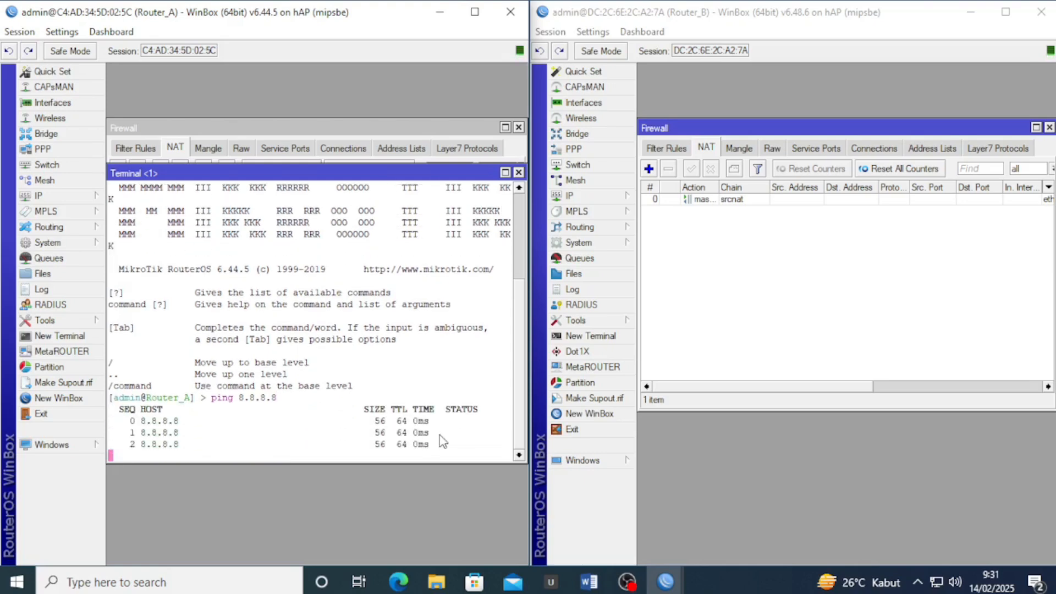
left_click_drag(433, 442, 375, 422)
left_click(371, 443)
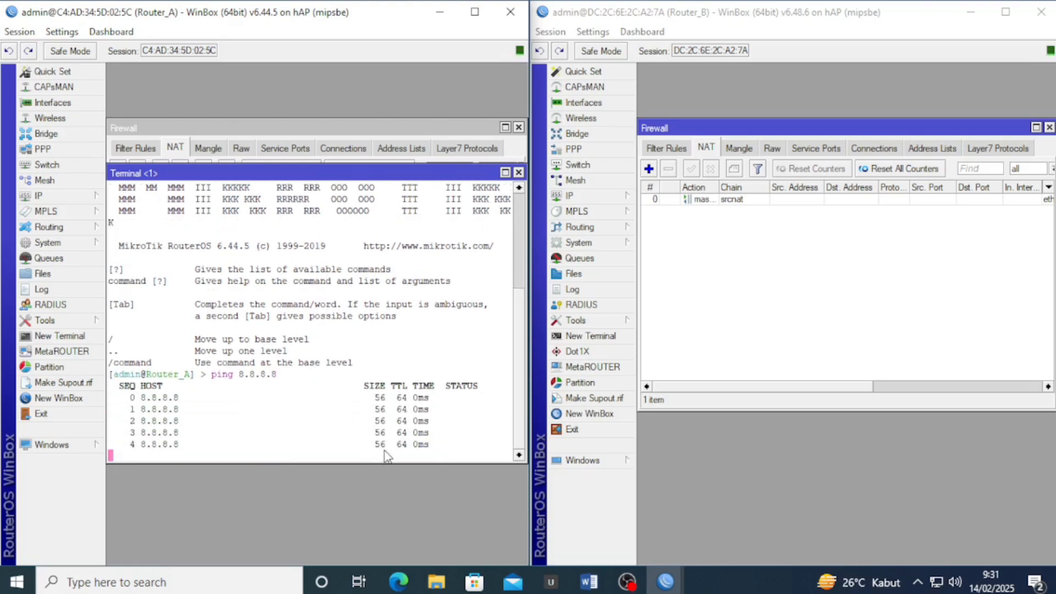
key("ctrl+c")
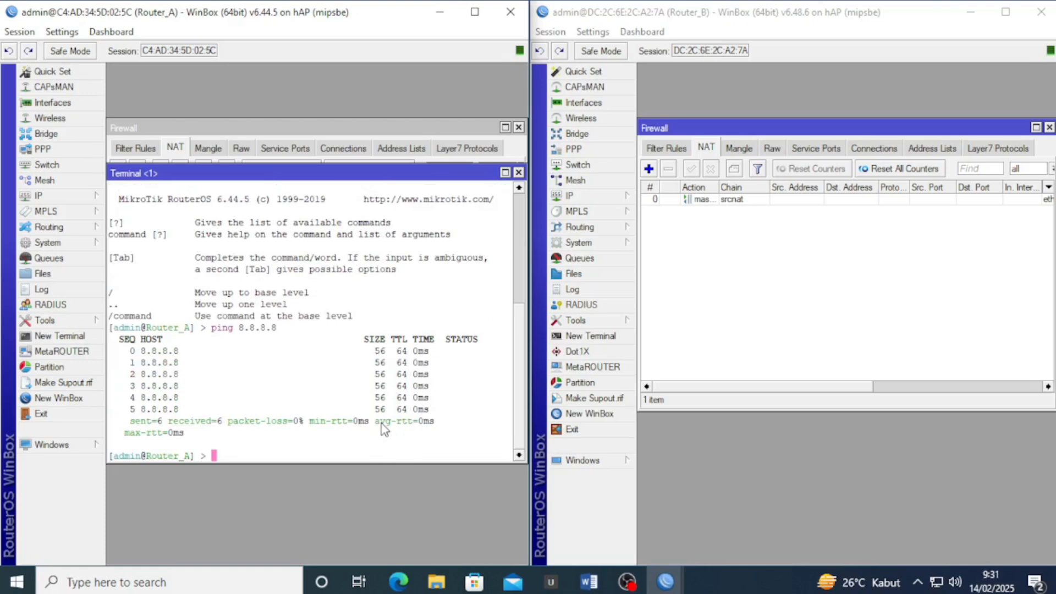
Ping google.com from Router_A and stop it after 0% packet loss
key("Up")
key("BackSpace")
key("BackSpace")
key("BackSpace")
key("BackSpace")
key("BackSpace")
key("BackSpace")
key("BackSpace")
type("google.com")
key("Return")
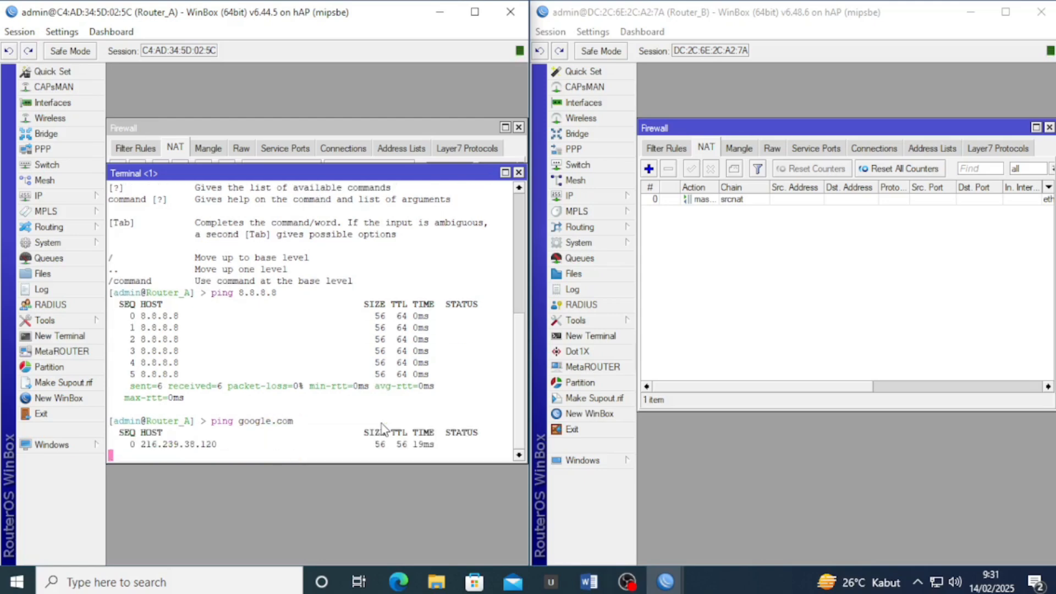
key("ctrl+c")
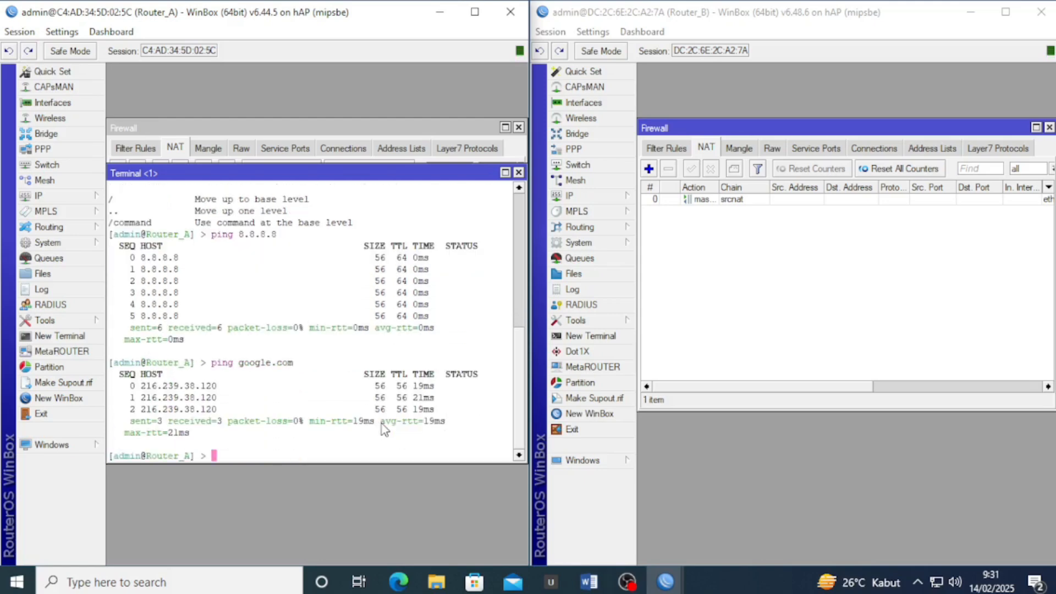
left_click(666, 352)
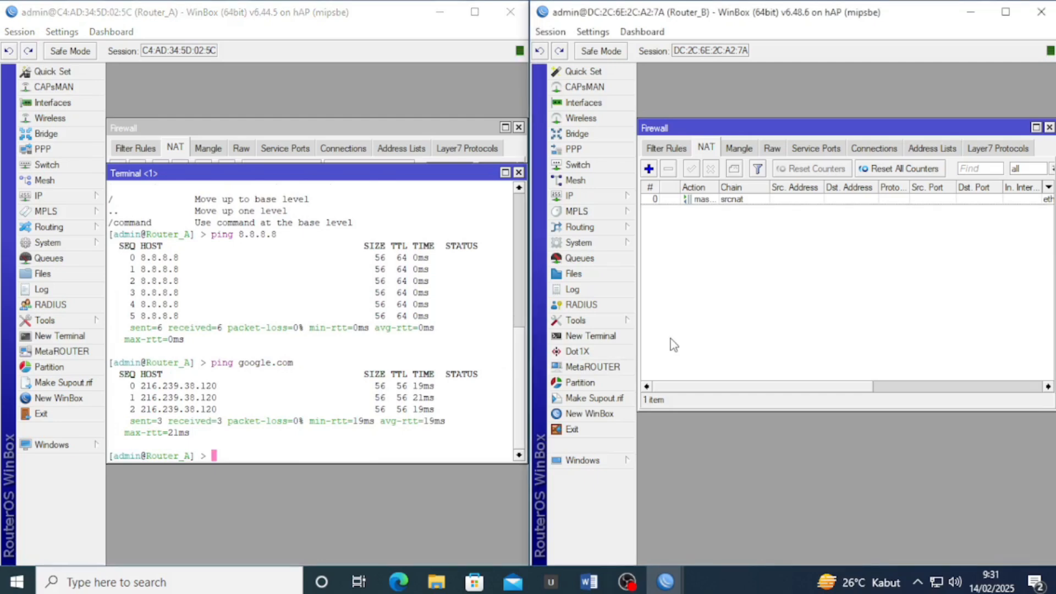
Ping 8.8.8.8 from a Router_B terminal and stop it after no-route, 100% loss replies
left_click(614, 337)
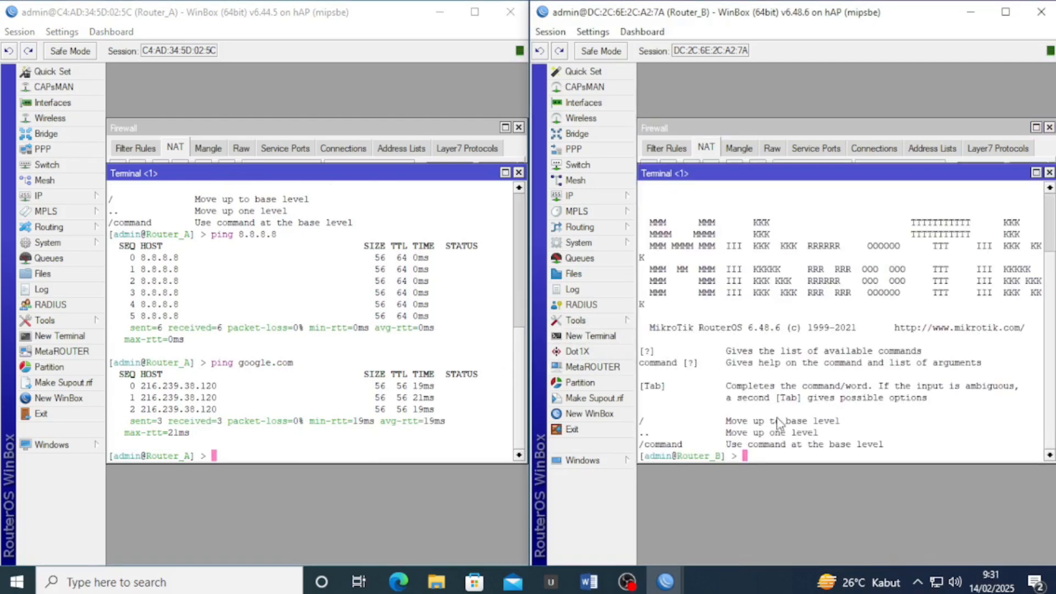
type("ping 8.8.8.8")
key("Return")
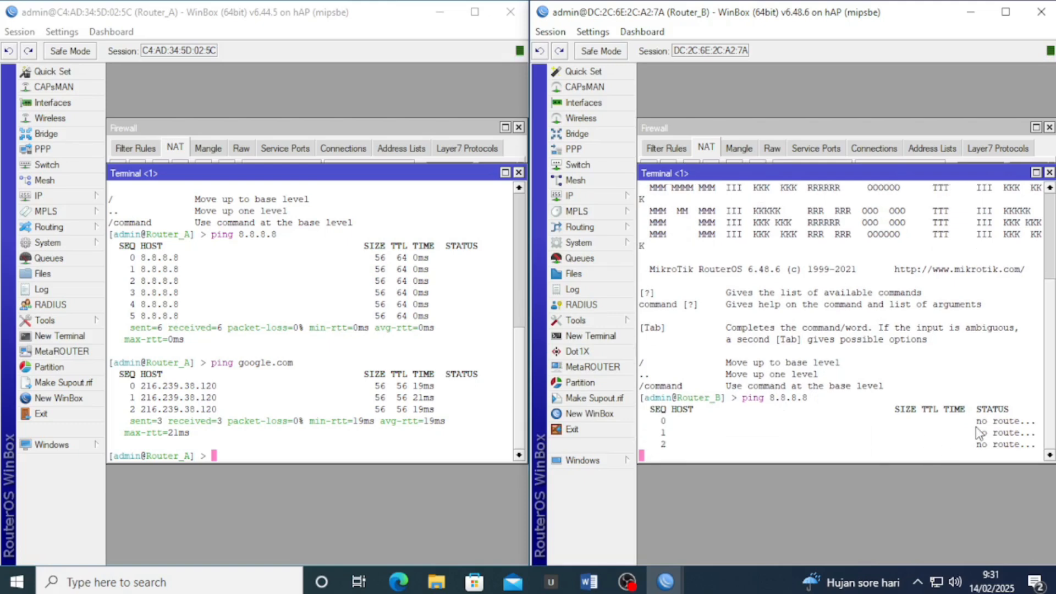
left_click_drag(974, 420, 1014, 447)
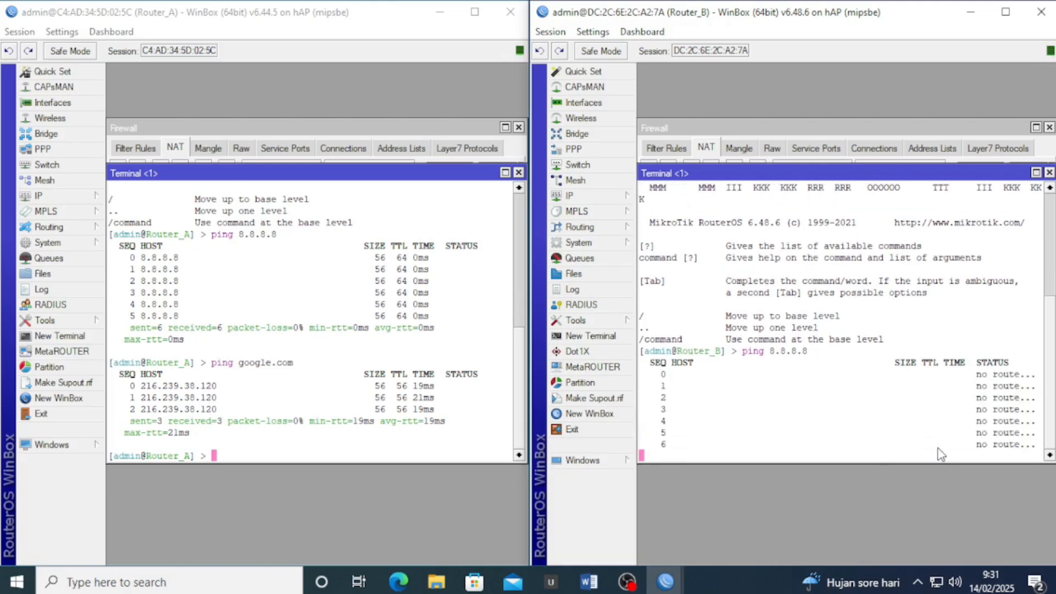
key("ctrl+c")
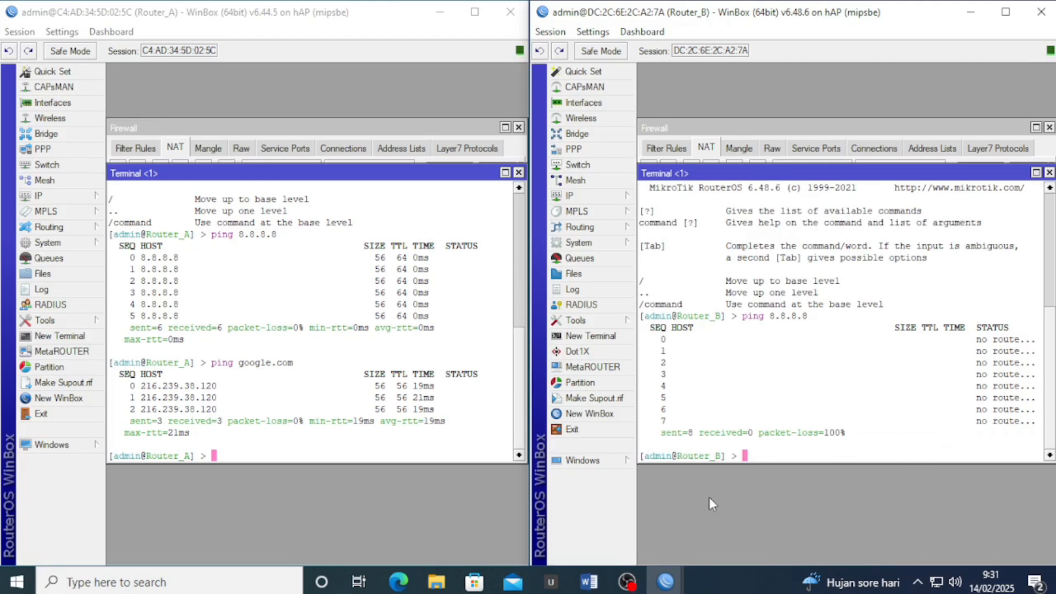
left_click(589, 581)
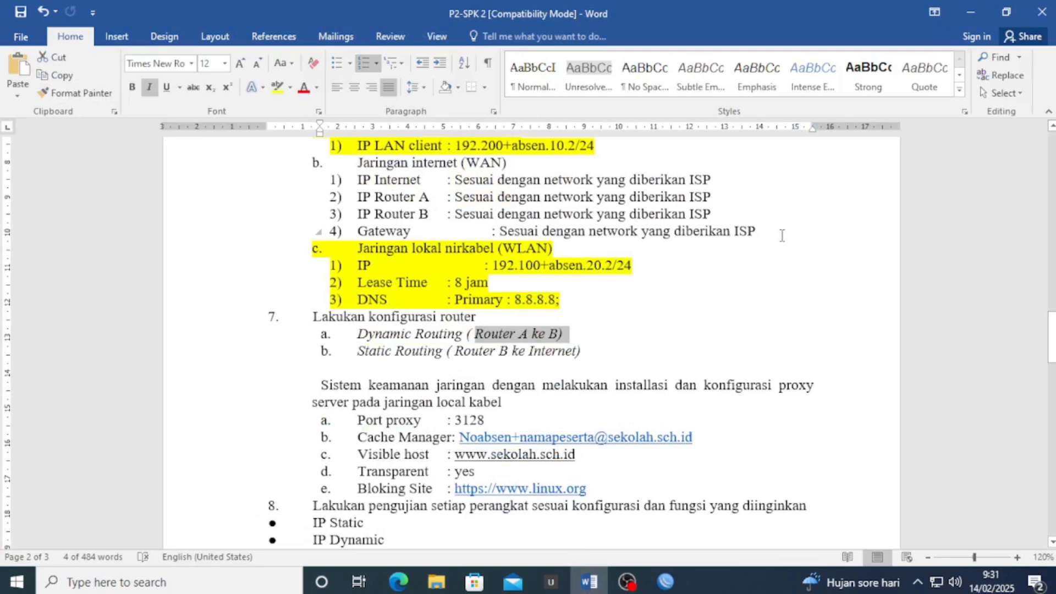
Highlight the Jaringan internet (WAN) lines through Gateway in yellow, then minimize Word
left_click_drag(779, 234, 311, 162)
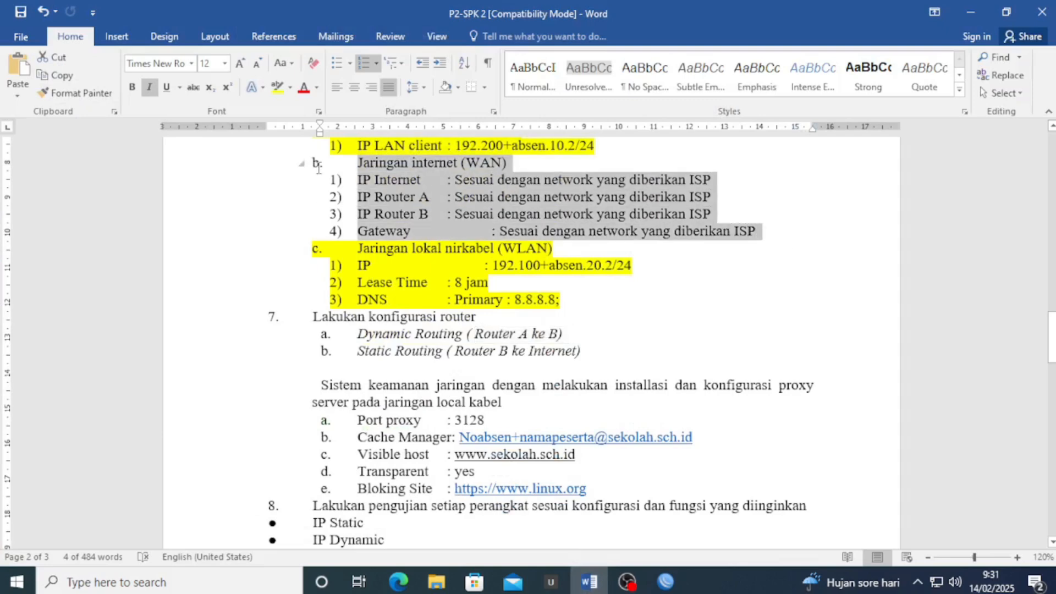
left_click(277, 87)
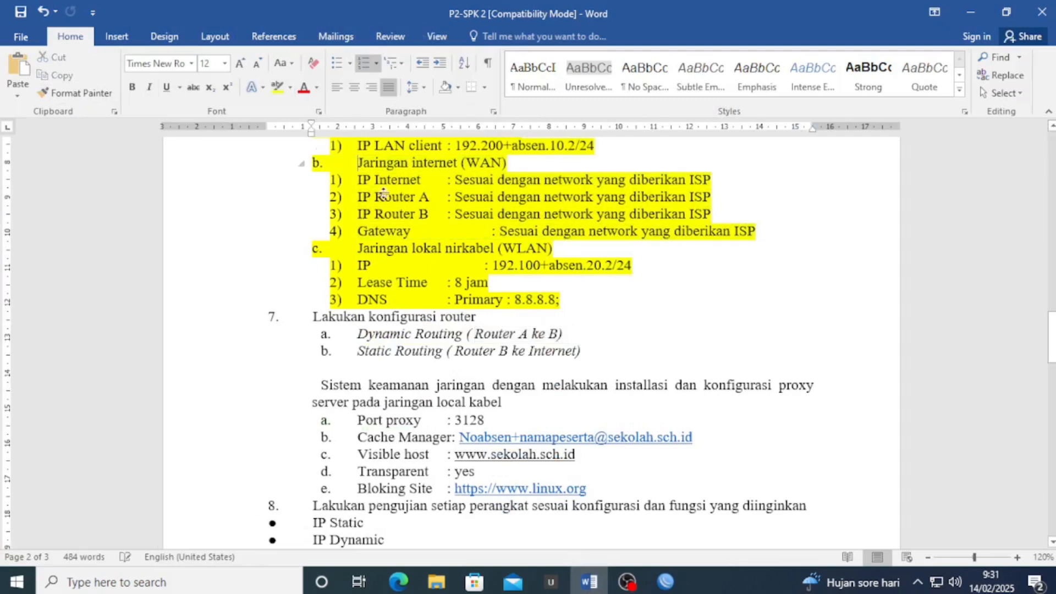
left_click(610, 282)
left_click_drag(583, 352, 353, 350)
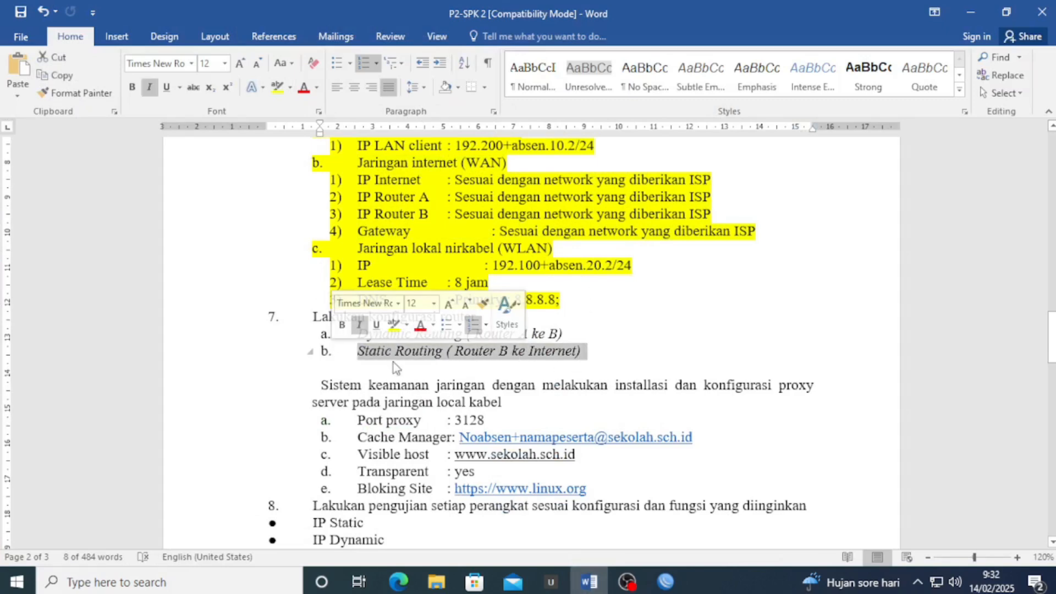
left_click(965, 9)
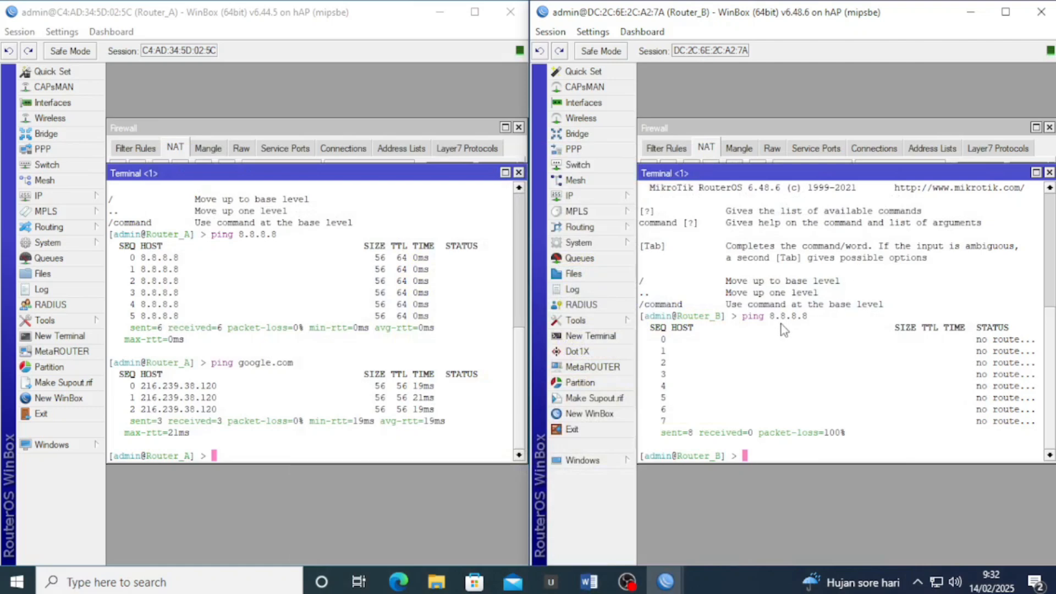
Close Router_B's terminal and start a new 0.0.0.0/0 route from its Route List
left_click(1048, 173)
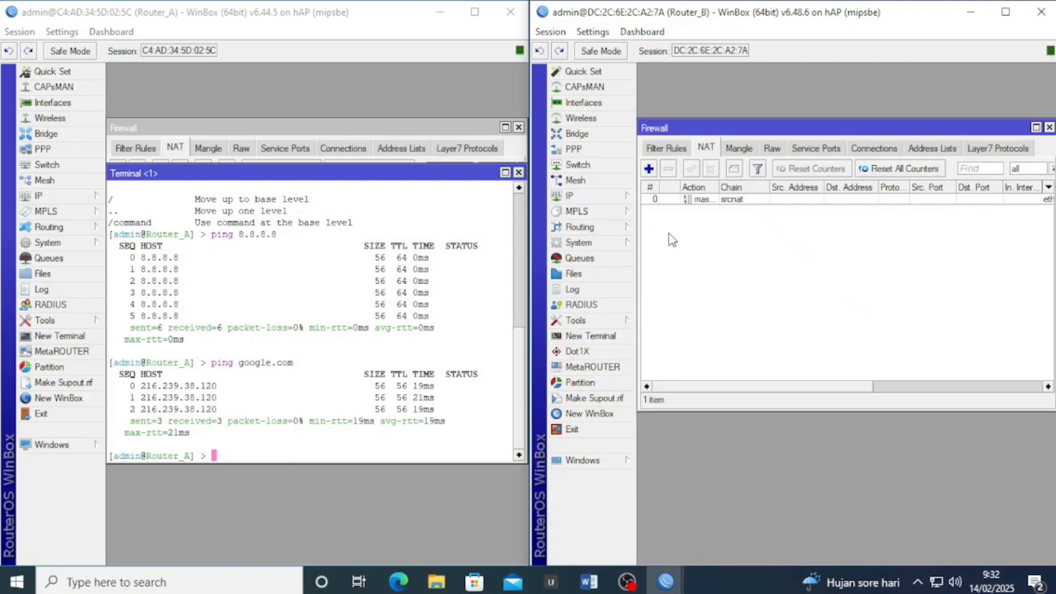
left_click(622, 199)
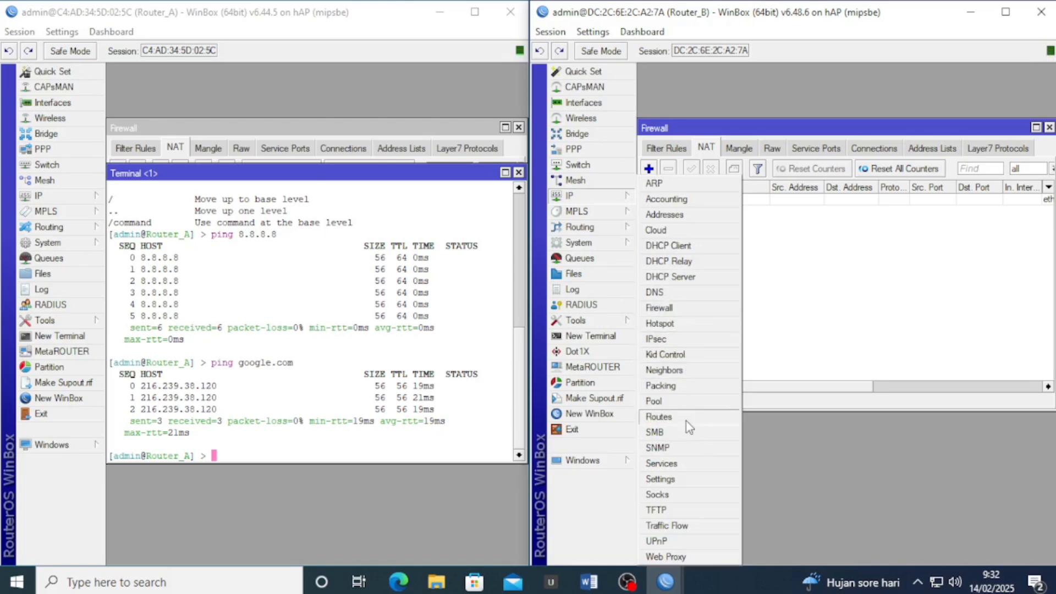
left_click(660, 417)
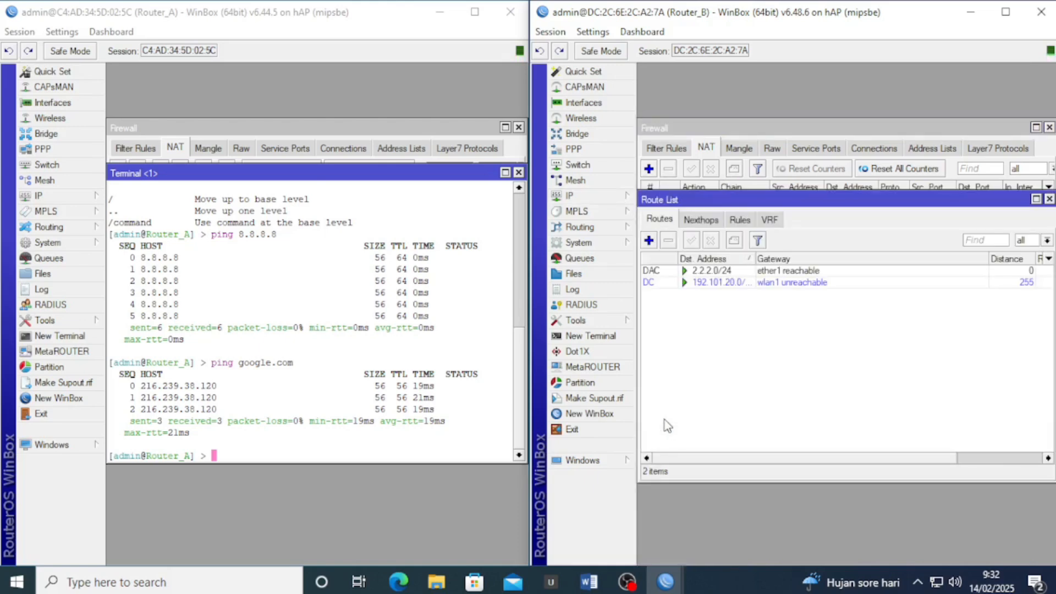
left_click(650, 240)
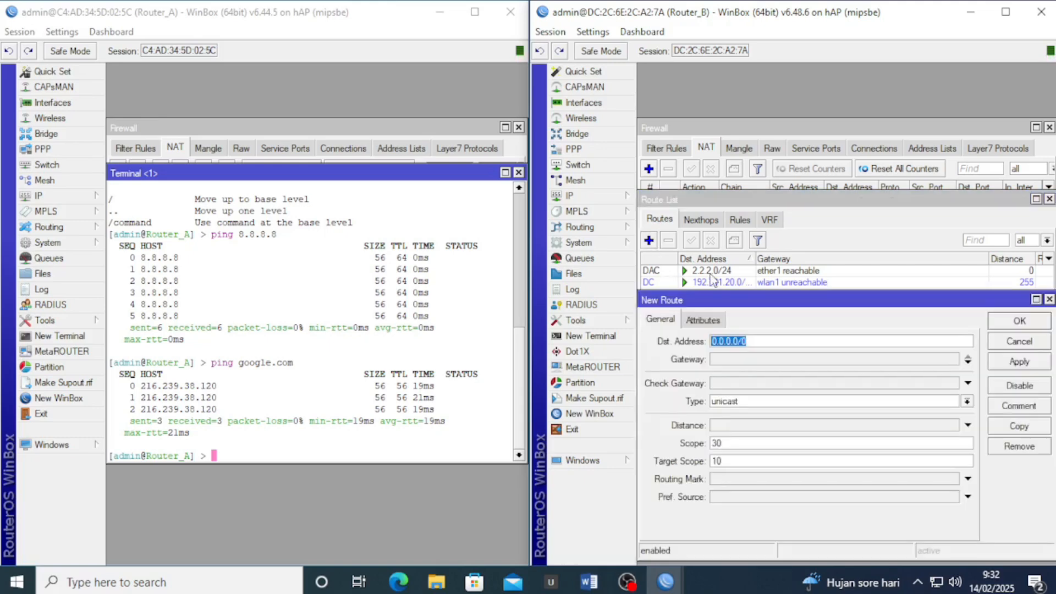
left_click(735, 359)
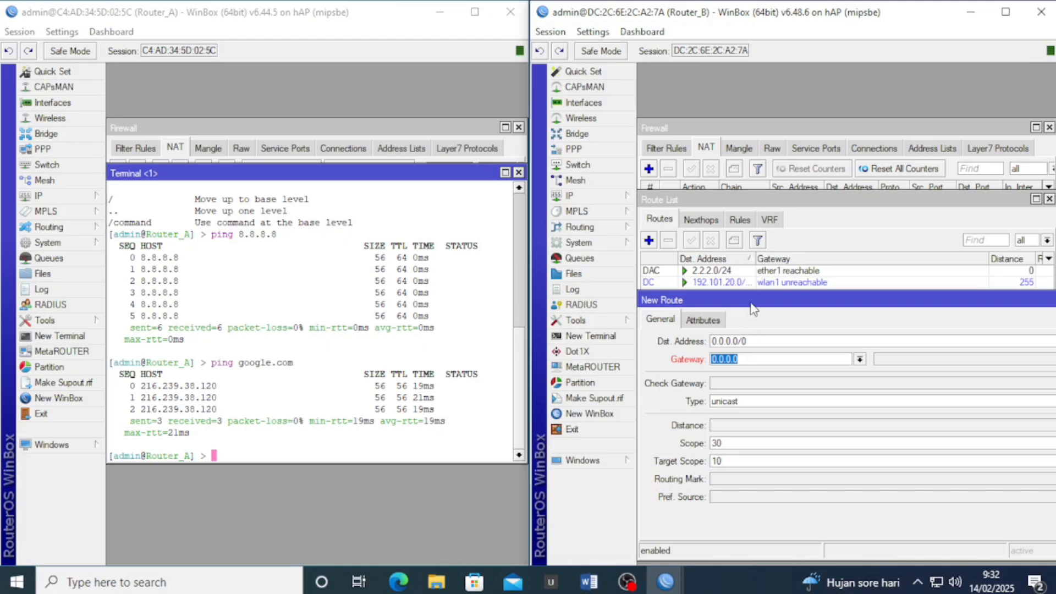
left_click_drag(753, 309, 763, 230)
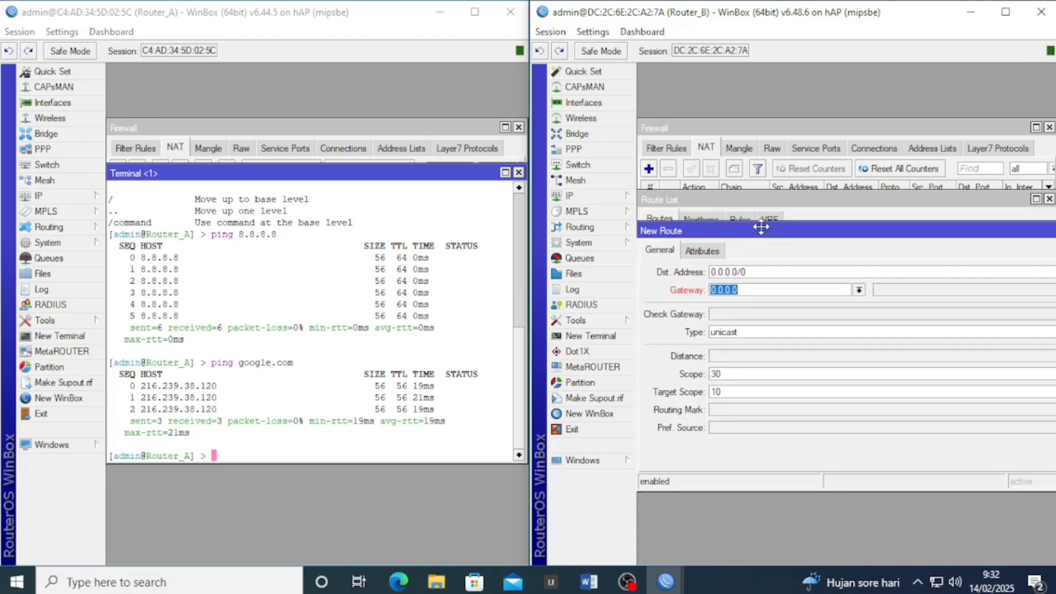
Run ipconfig in Command Prompt and mark the PC's default gateway 2.2.2.2
left_click(750, 292)
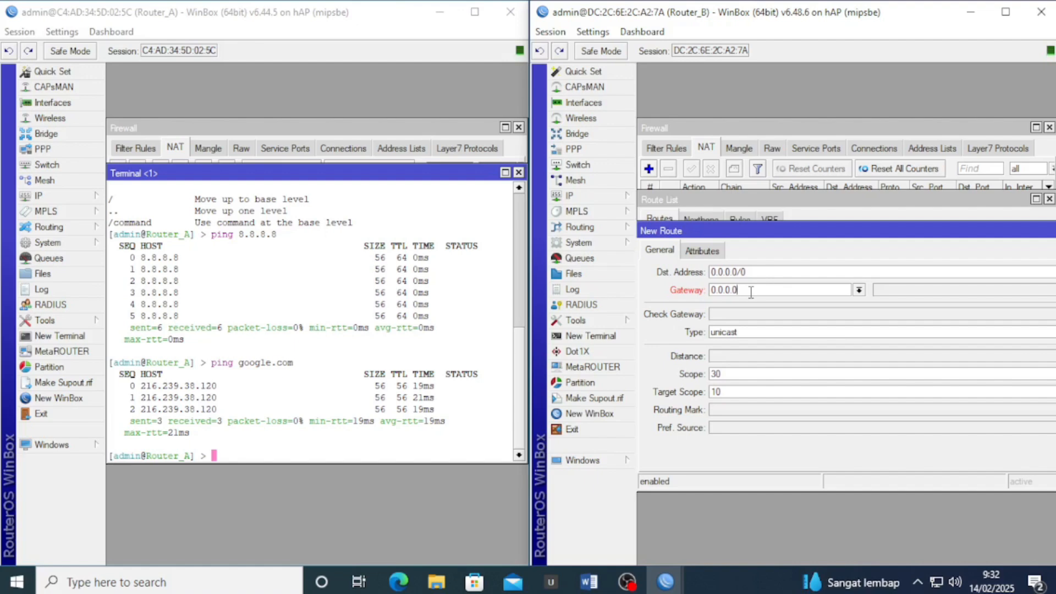
key("super+r")
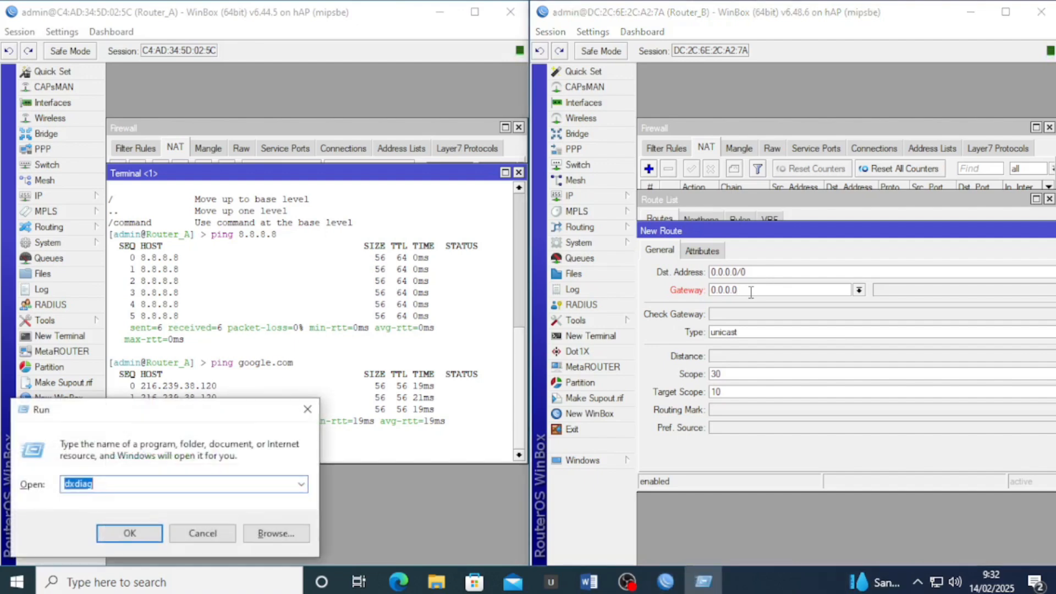
type("cmd")
key("Return")
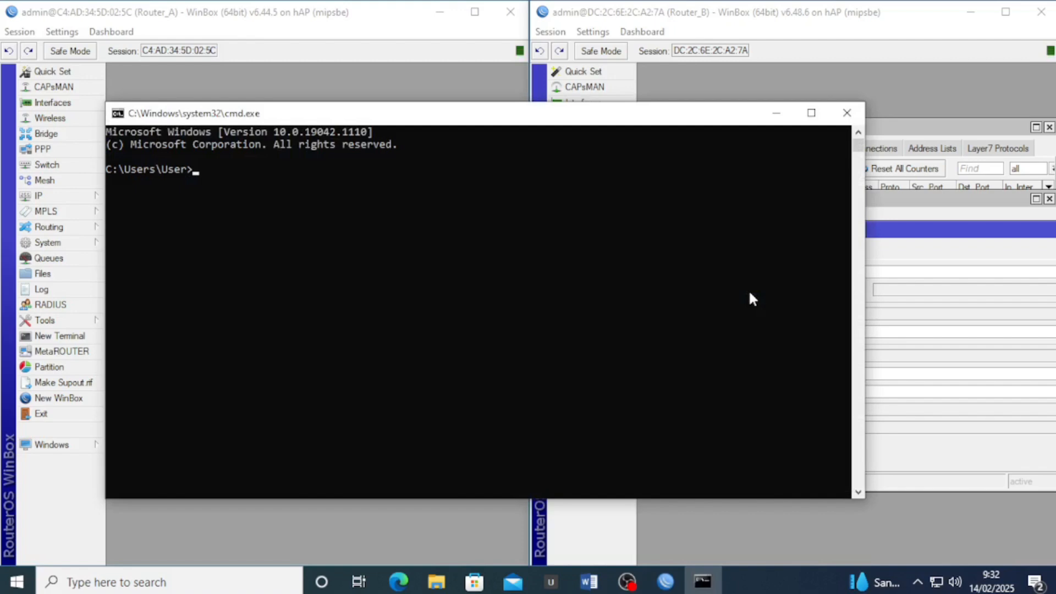
type("ipconfig")
key("Return")
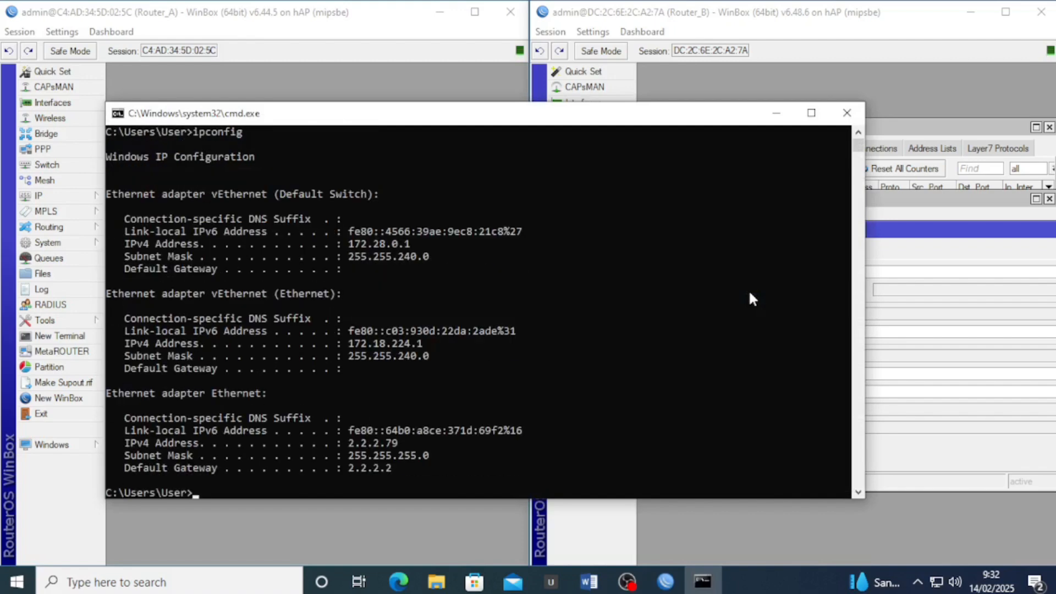
scroll(737, 299, "down", 2)
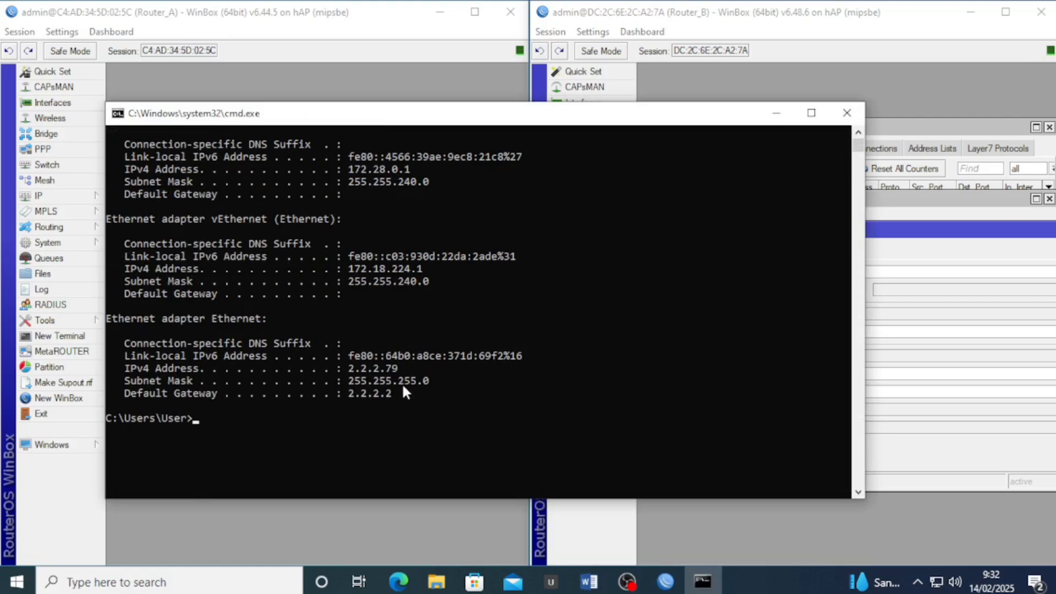
left_click_drag(403, 387, 357, 395)
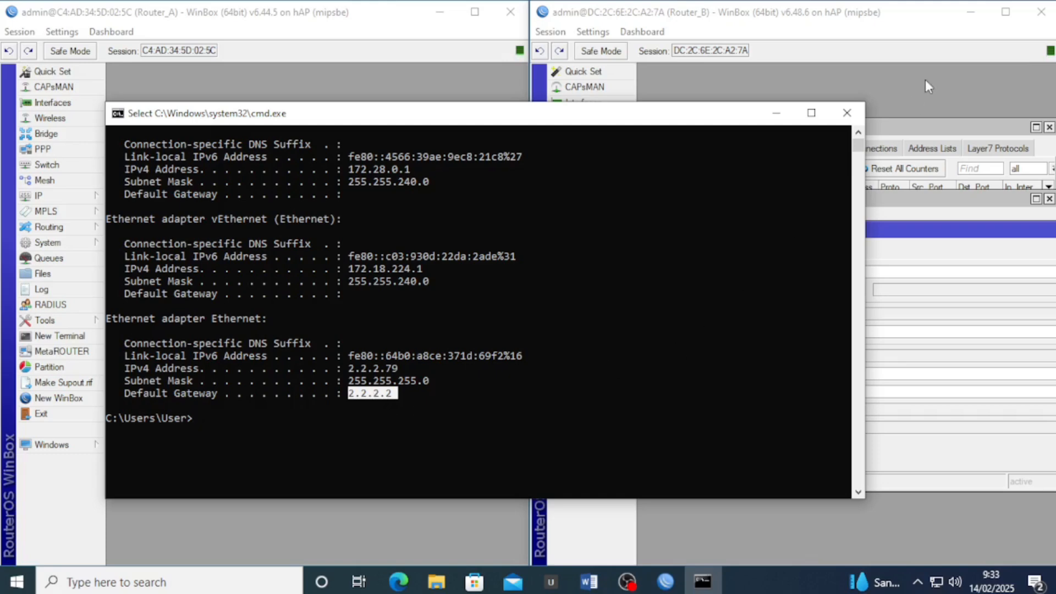
Set gateway 2.2.2.2 on Router_B's new 0.0.0.0/0 route and save it
left_click(847, 113)
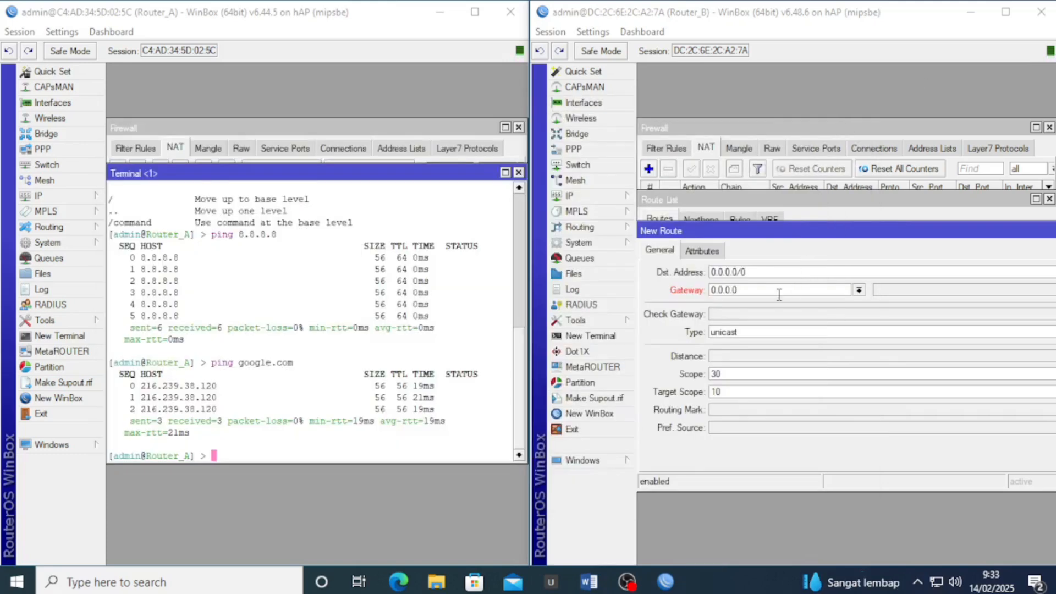
left_click_drag(779, 295, 703, 295)
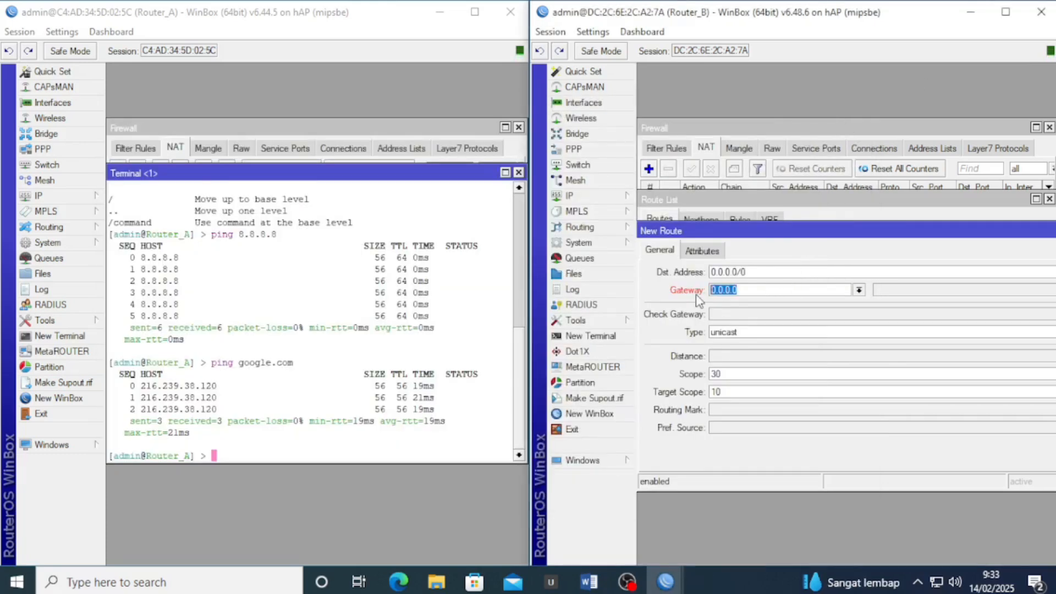
type("2.2.2.2")
left_click_drag(807, 233, 622, 277)
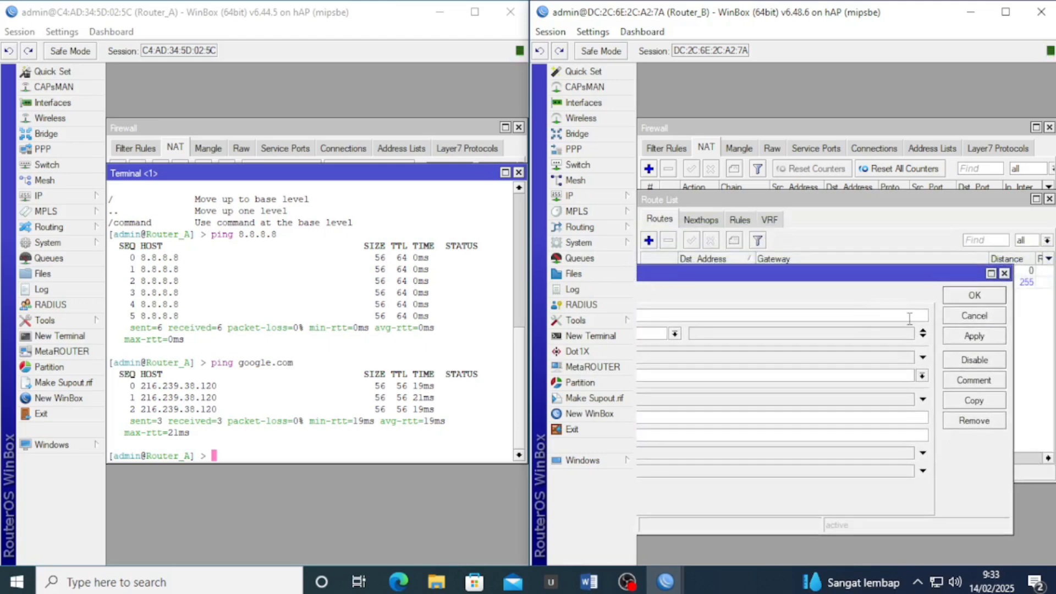
left_click(960, 337)
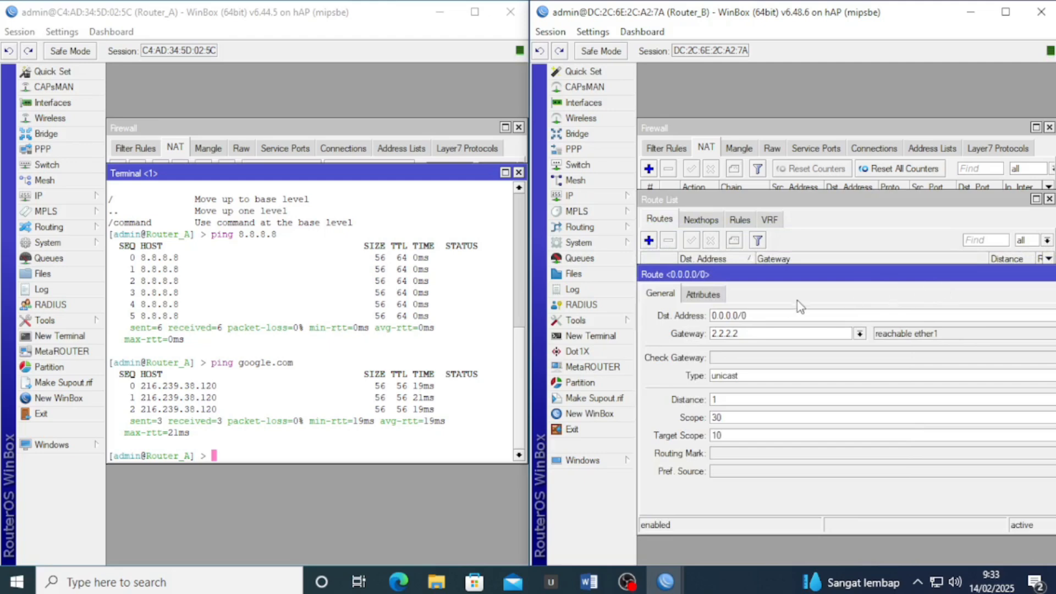
left_click_drag(844, 270, 595, 308)
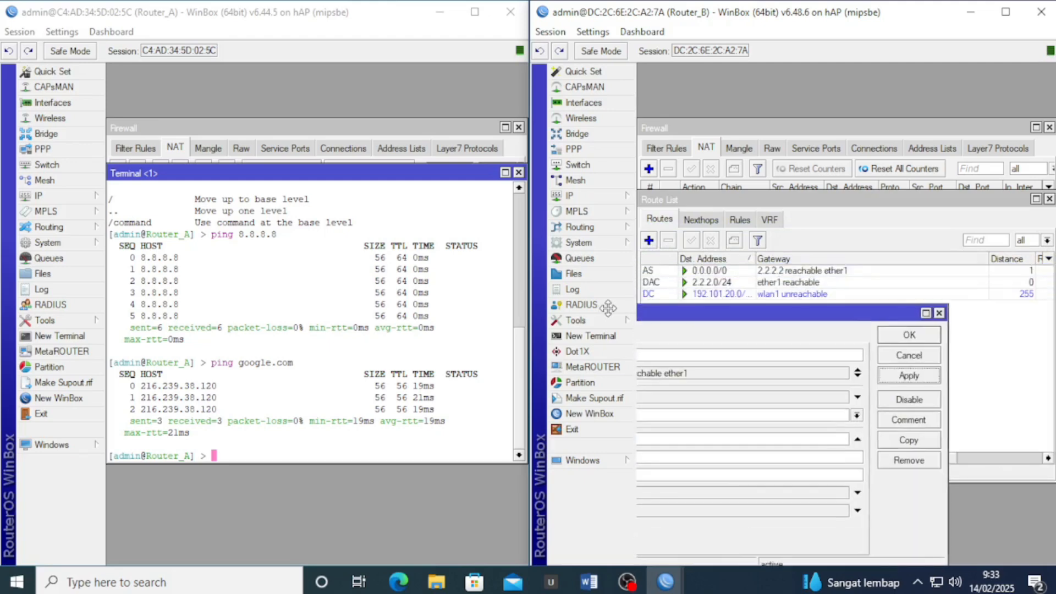
left_click(911, 336)
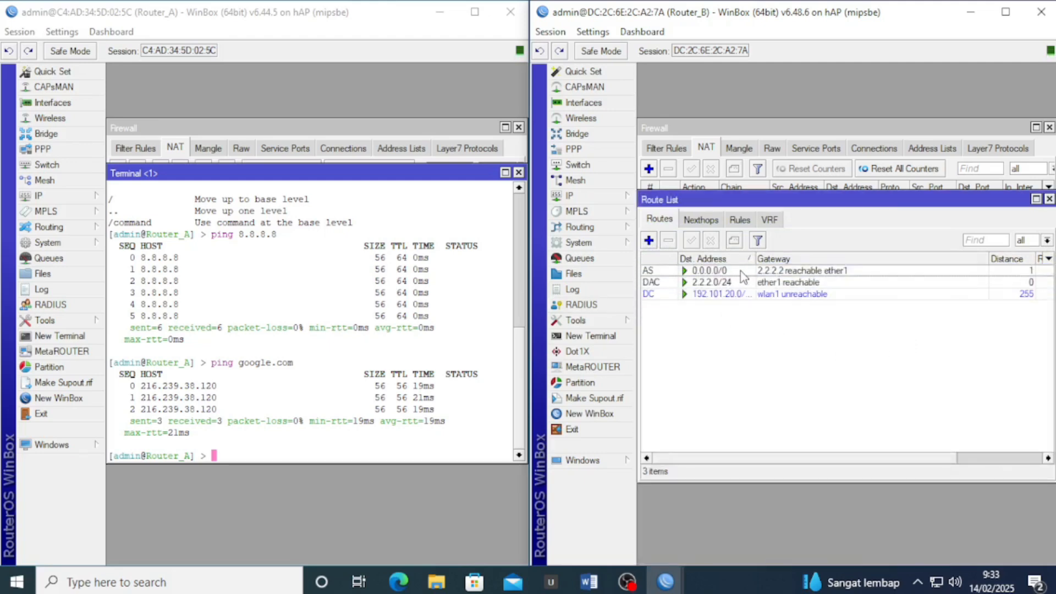
Ping 8.8.8.8 and google.com from Router_B, then close its terminal and Route List
left_click(607, 337)
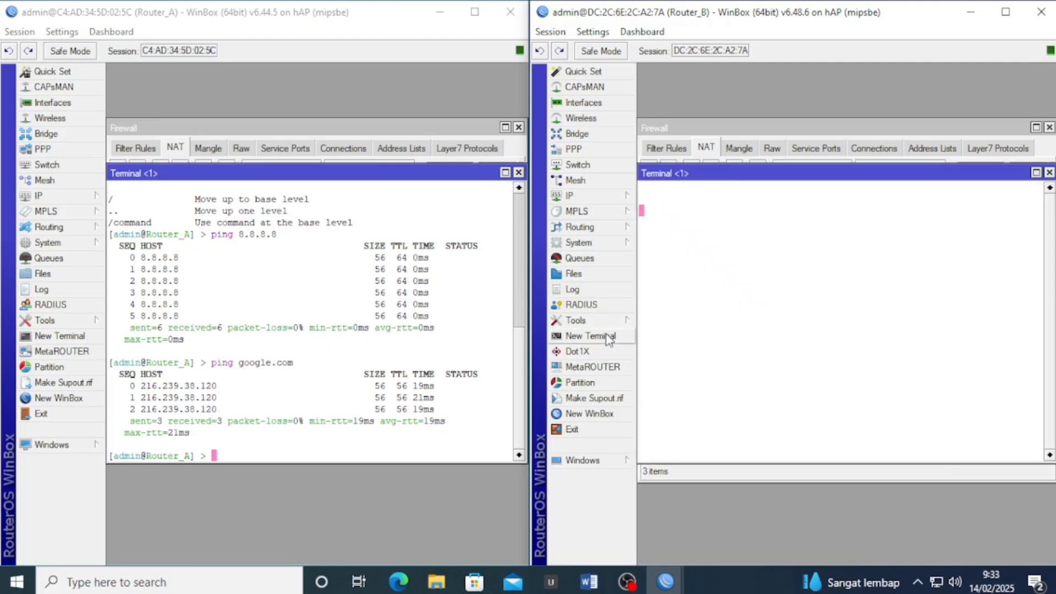
type("ping 8.8.")
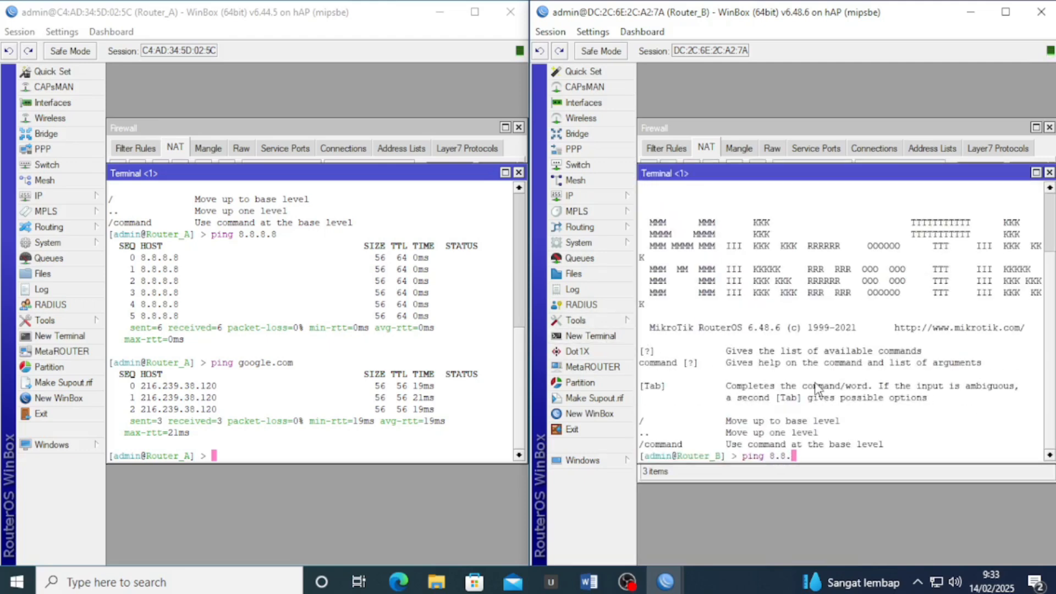
type("8.8")
key("Return")
key("ctrl+c")
type("ping 8.8.")
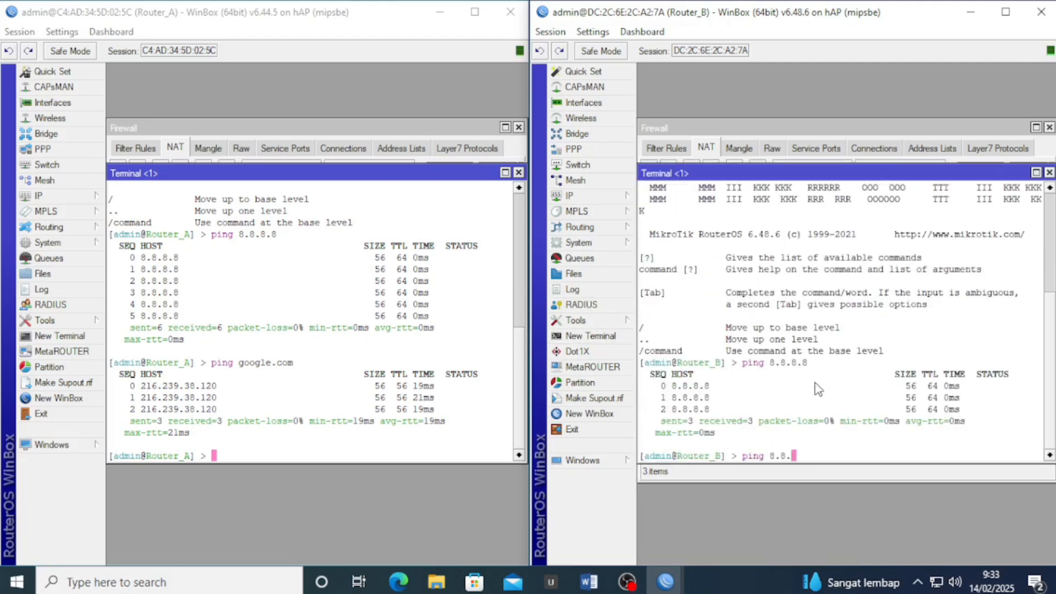
key("BackSpace")
key("BackSpace")
key("BackSpace")
key("BackSpace")
type("google.com")
key("Return")
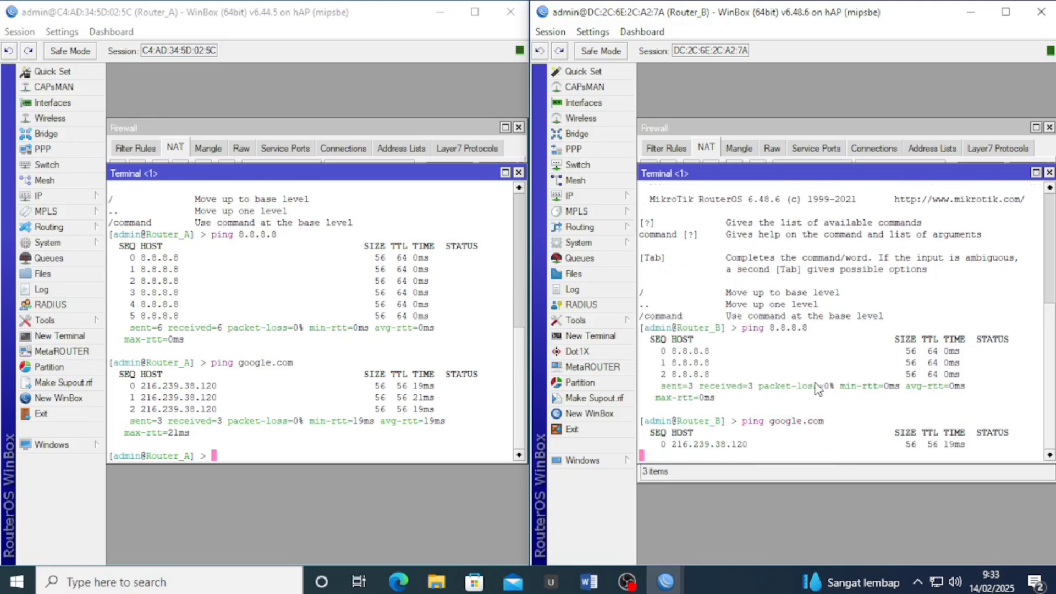
key("ctrl+c")
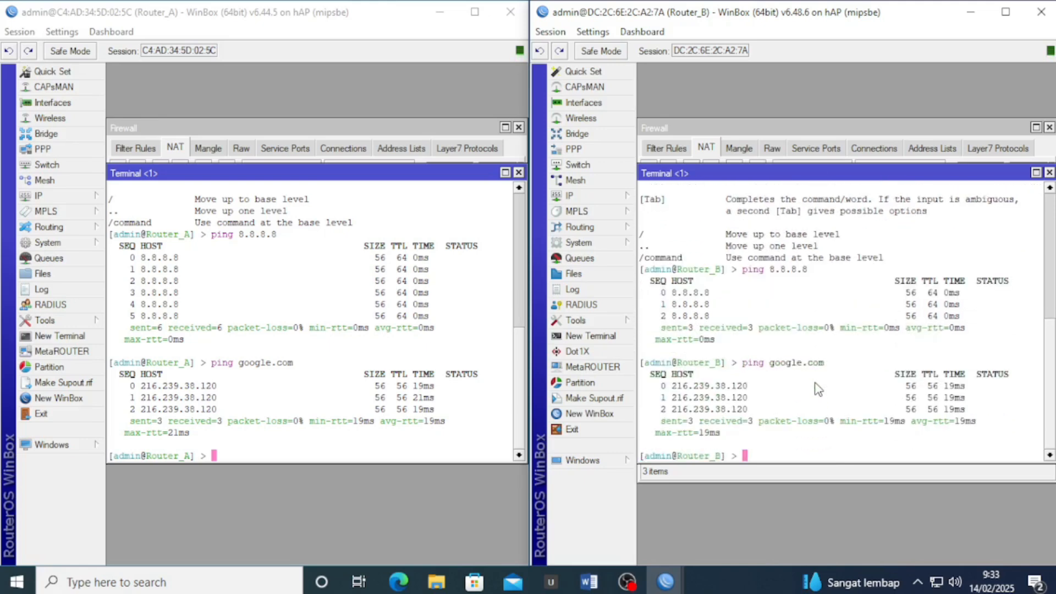
left_click(1049, 174)
left_click(1049, 196)
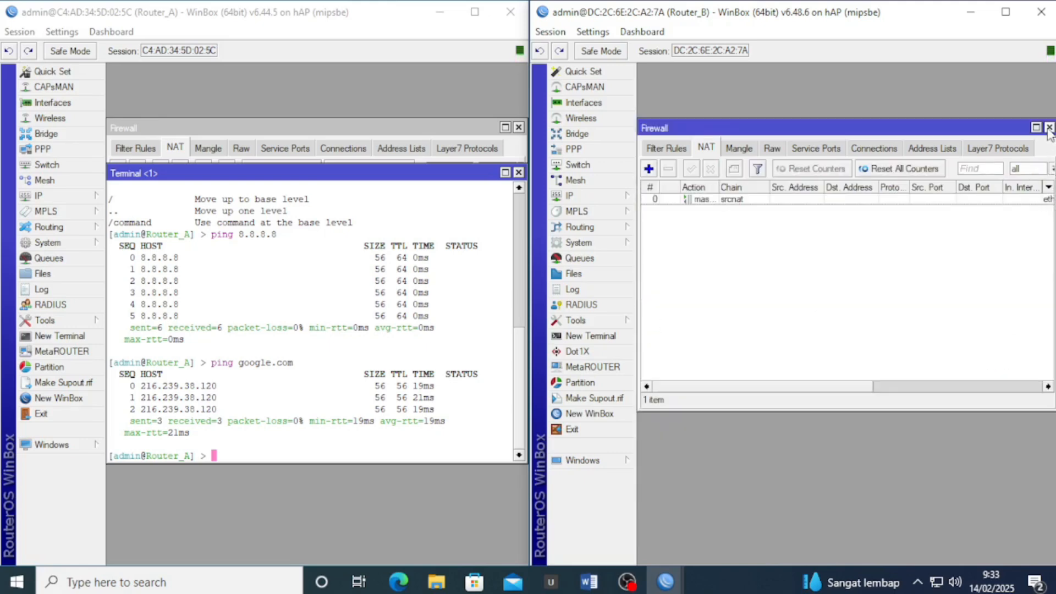
Close the firewall and terminal windows on both routers, leaving their Interface Lists visible
left_click(1049, 128)
mouse_move(589, 580)
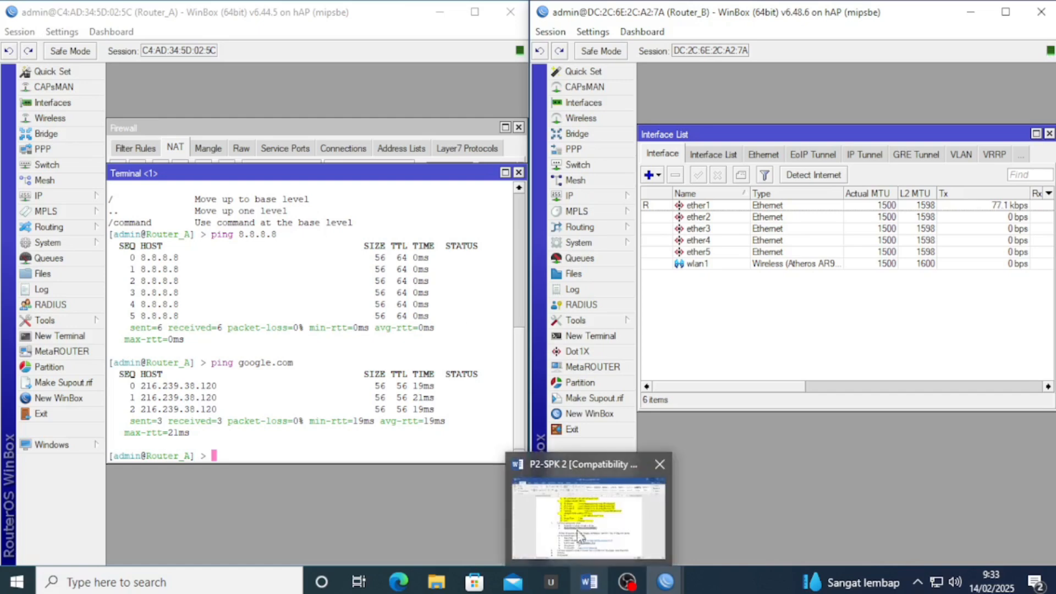
left_click(518, 172)
left_click(518, 127)
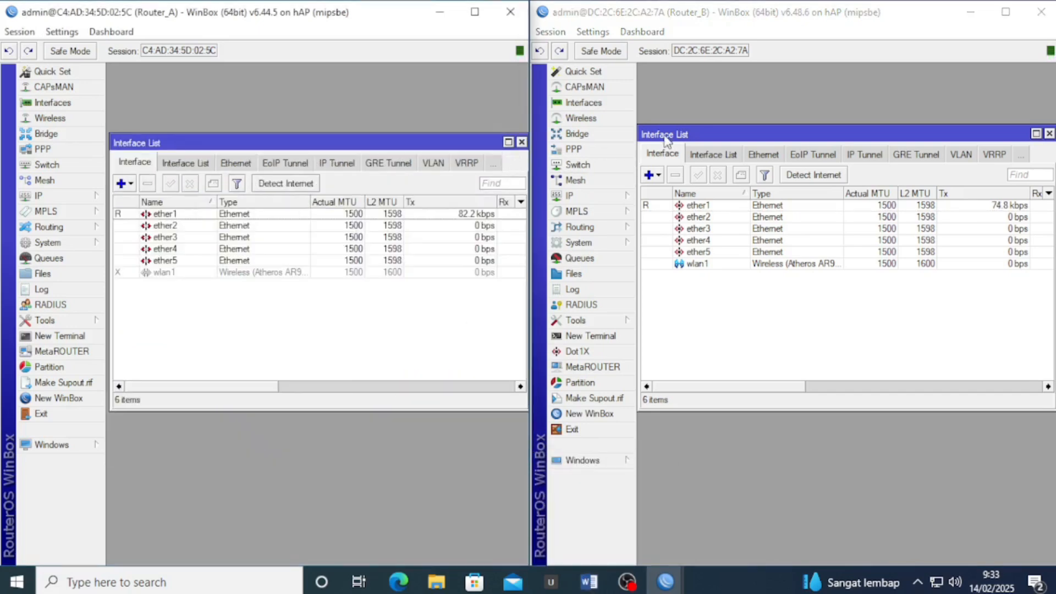
left_click_drag(666, 140, 667, 149)
Highlight the Static Routing (Router B ke Internet) line yellow in Word, then return to WinBox
left_click(588, 581)
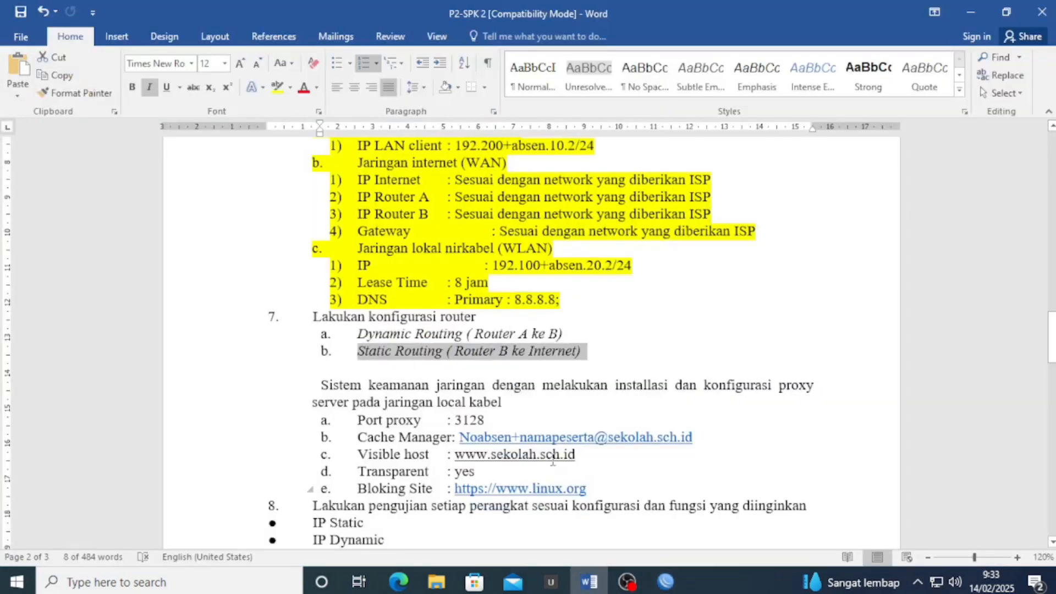
scroll(553, 460, "down", 1)
left_click(609, 308)
left_click_drag(609, 308, 357, 306)
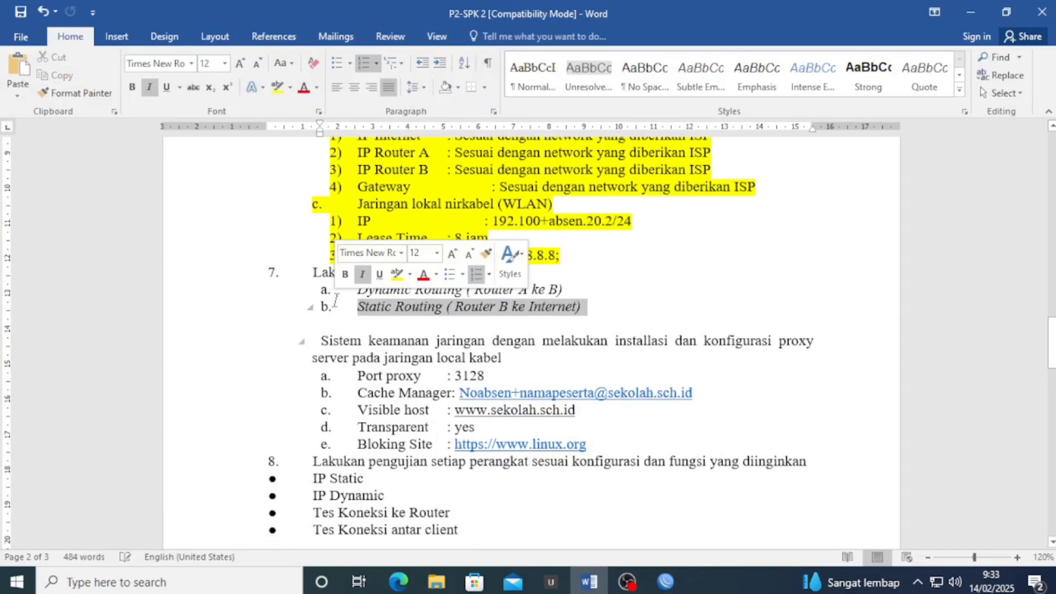
left_click(278, 87)
left_click_drag(561, 289, 390, 290)
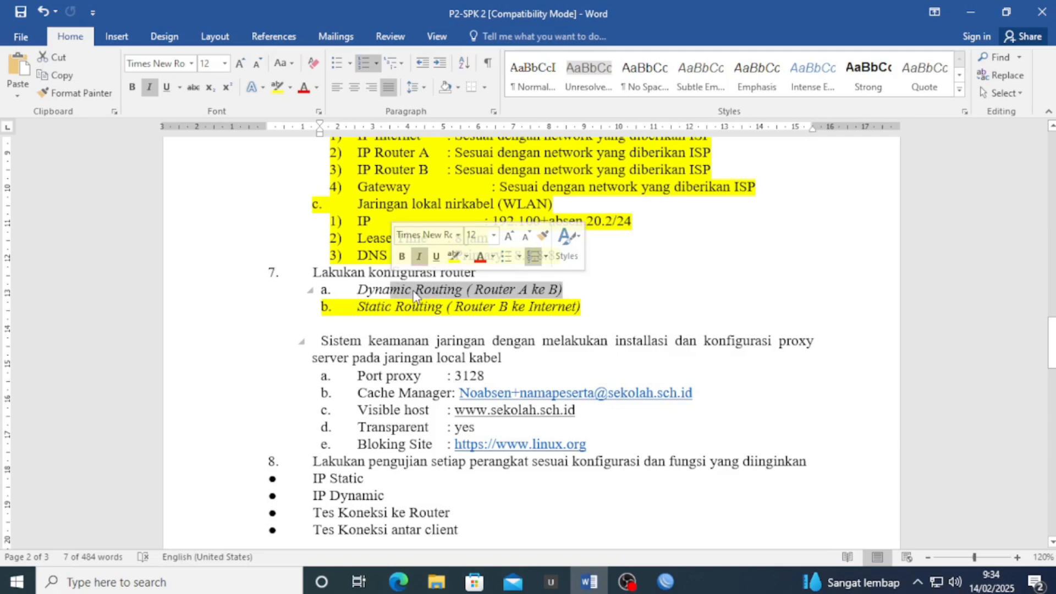
left_click(414, 295)
left_click(971, 12)
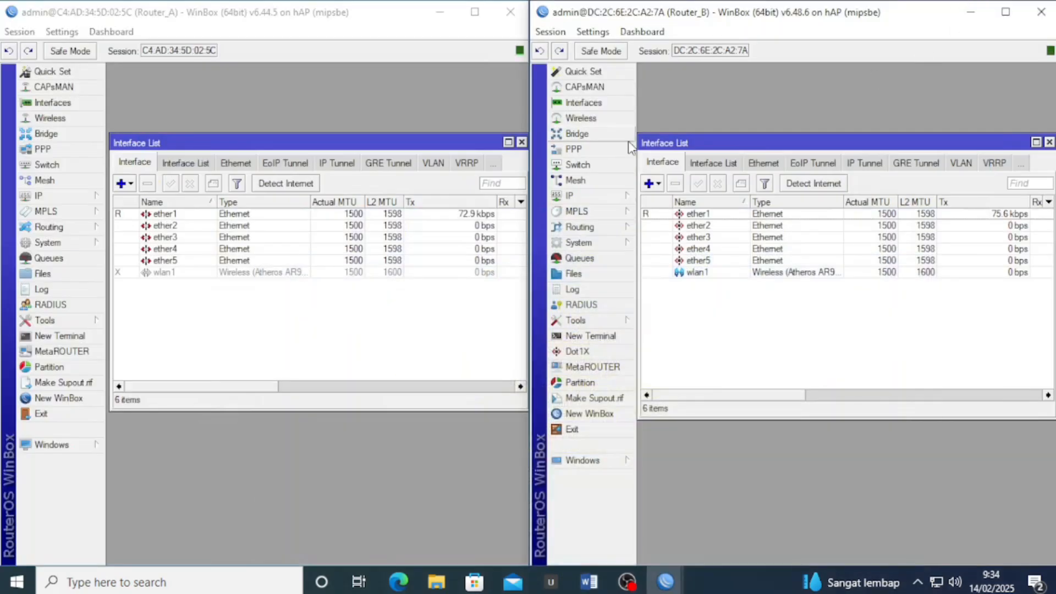
left_click(283, 98)
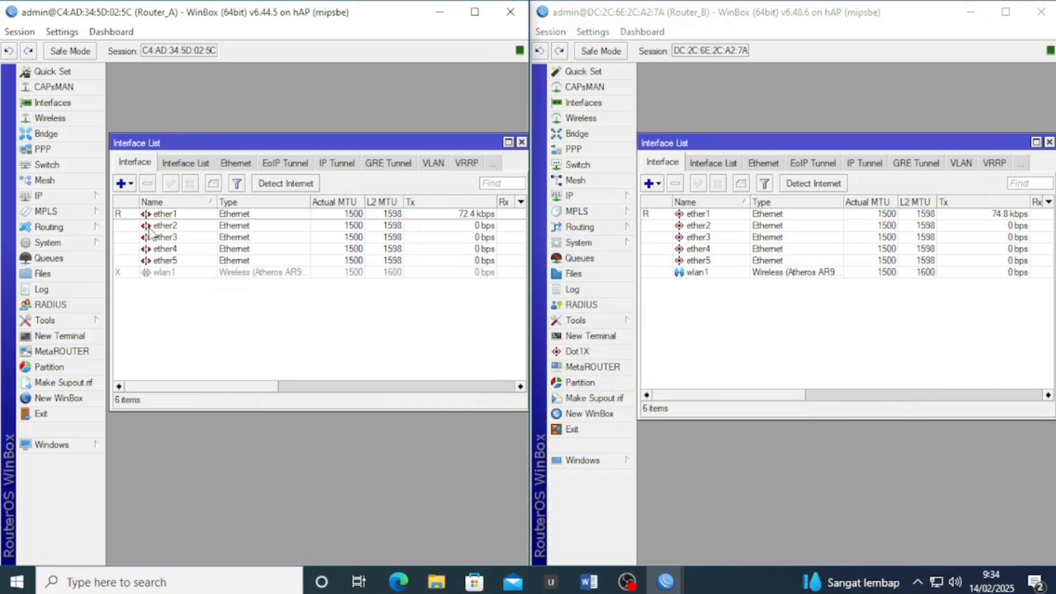
Set Router_A's default OSPF instance to redistribute connected routes as type 1
left_click(70, 233)
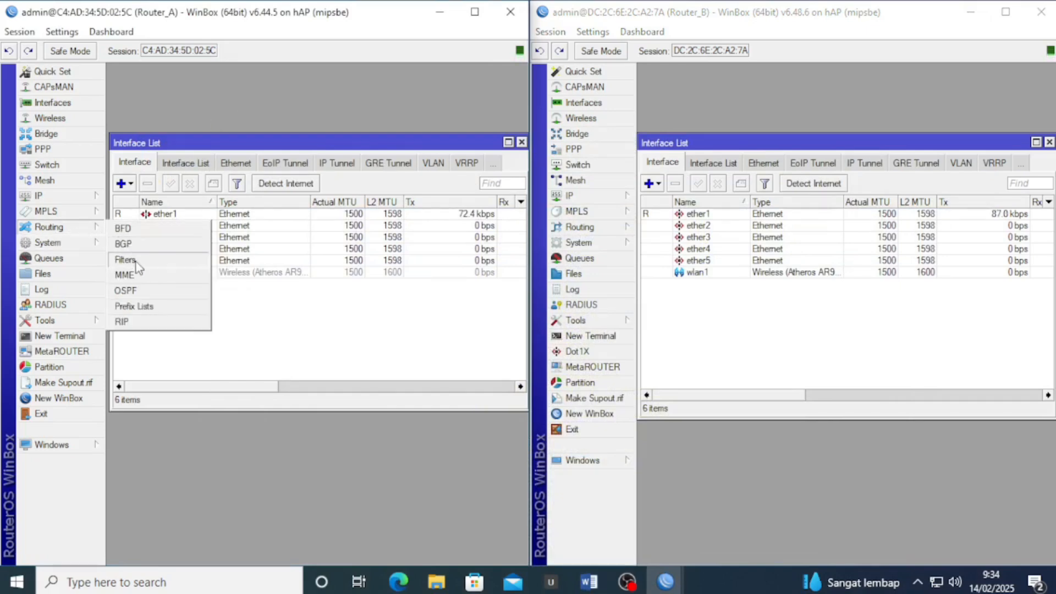
left_click(126, 290)
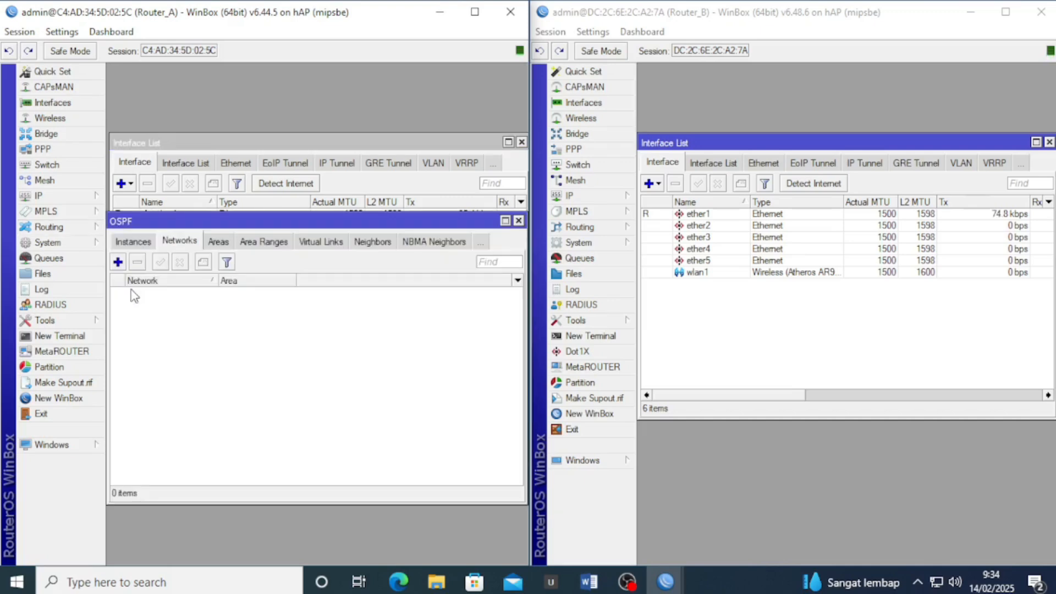
left_click(144, 245)
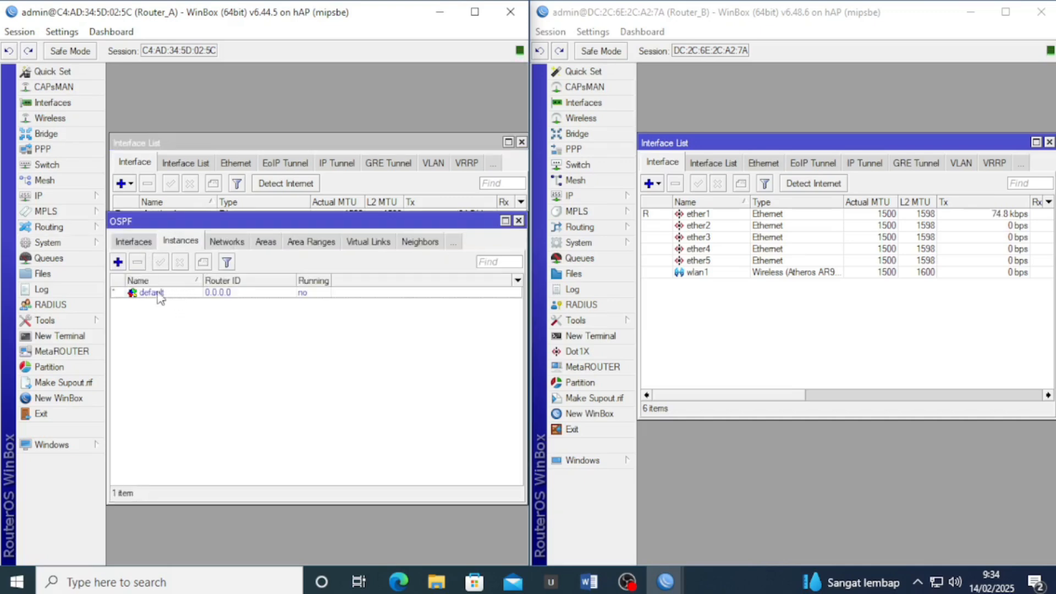
double_click(148, 293)
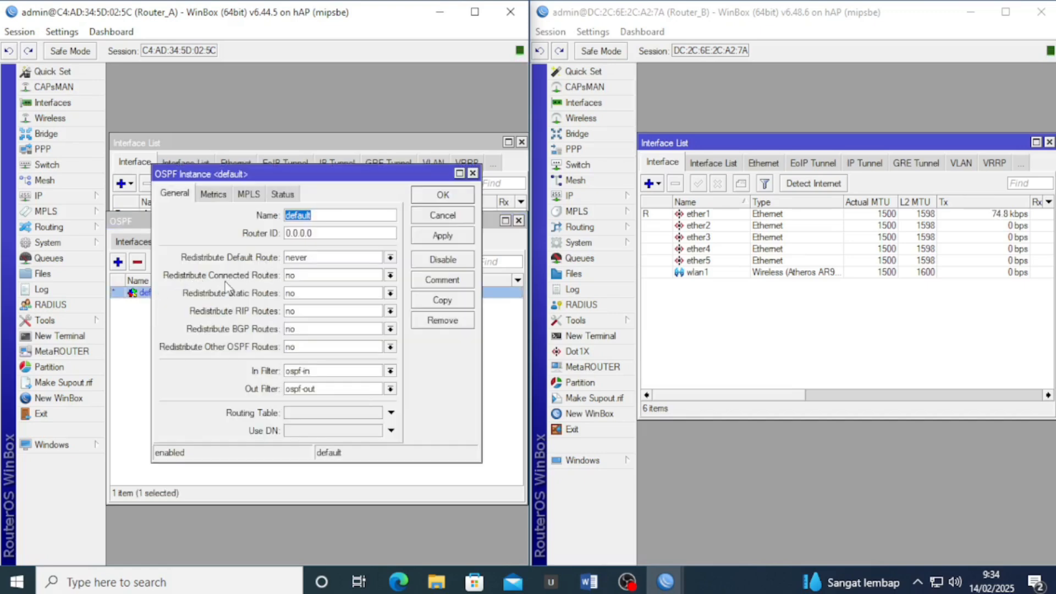
left_click(309, 276)
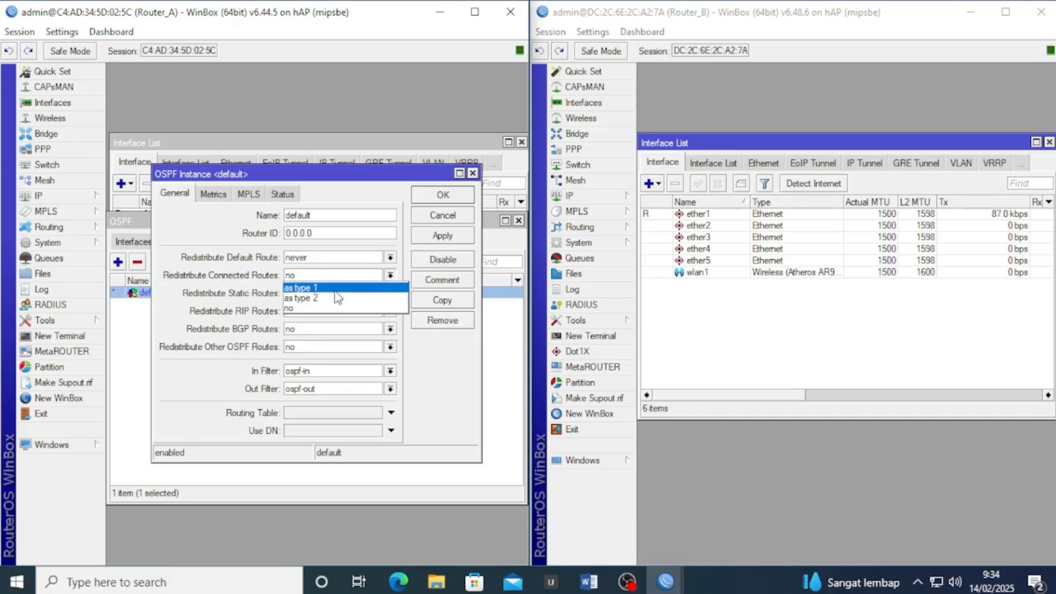
left_click(337, 292)
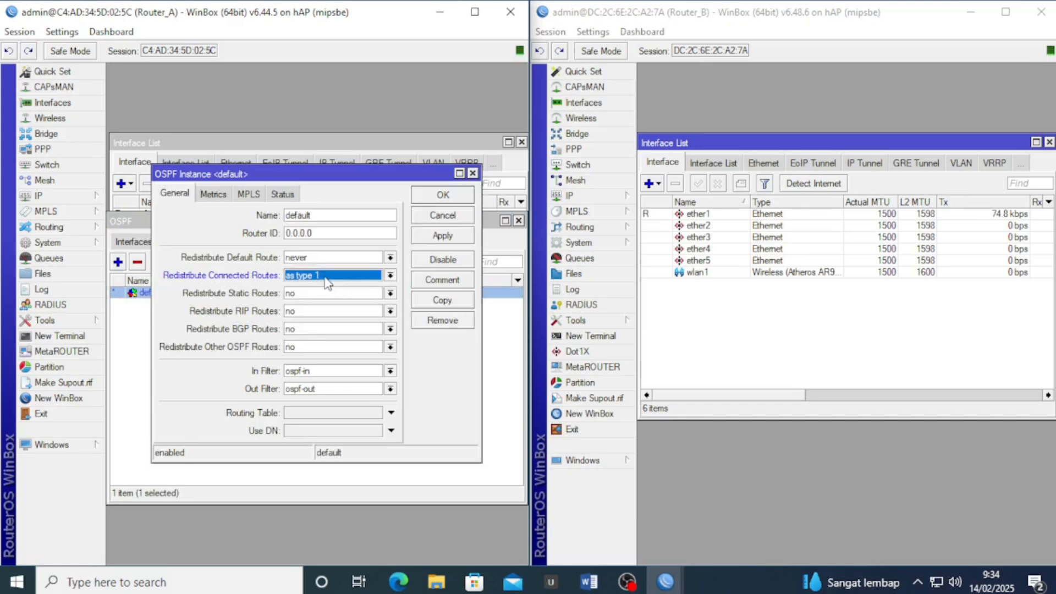
left_click(451, 240)
left_click(454, 193)
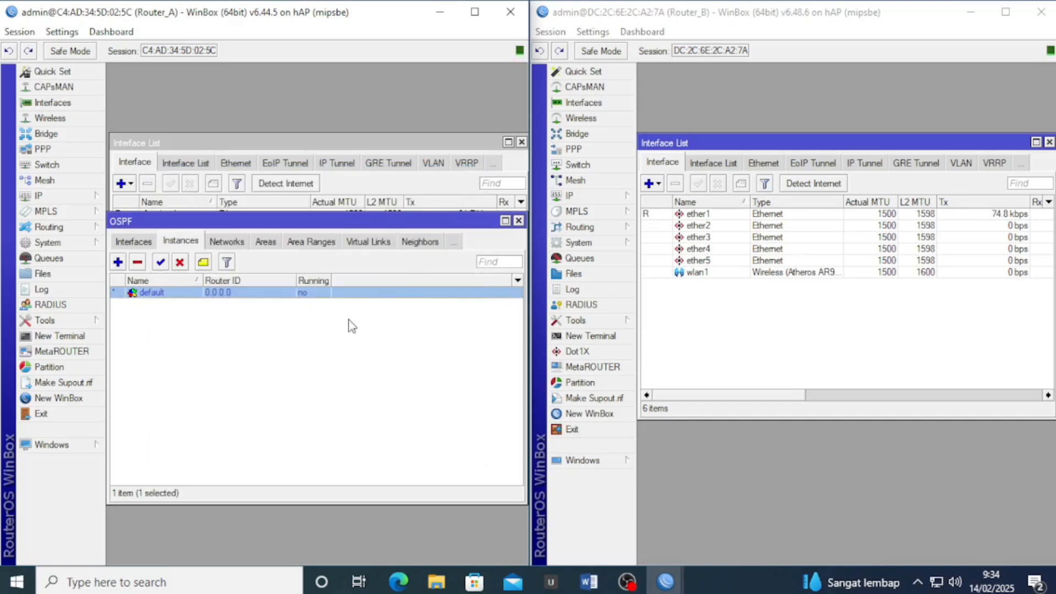
left_click_drag(339, 223, 338, 261)
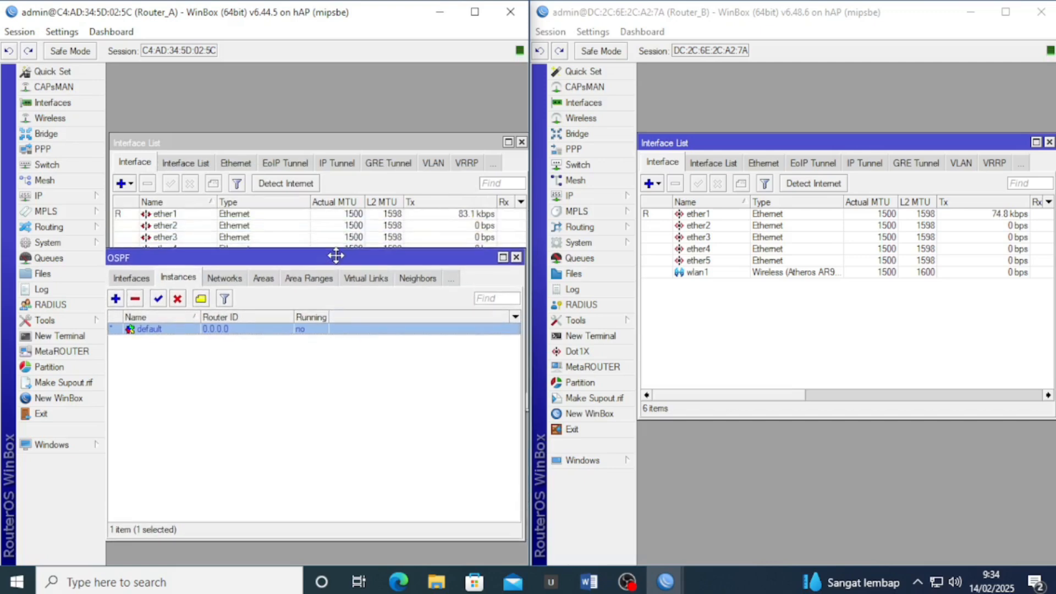
left_click(233, 279)
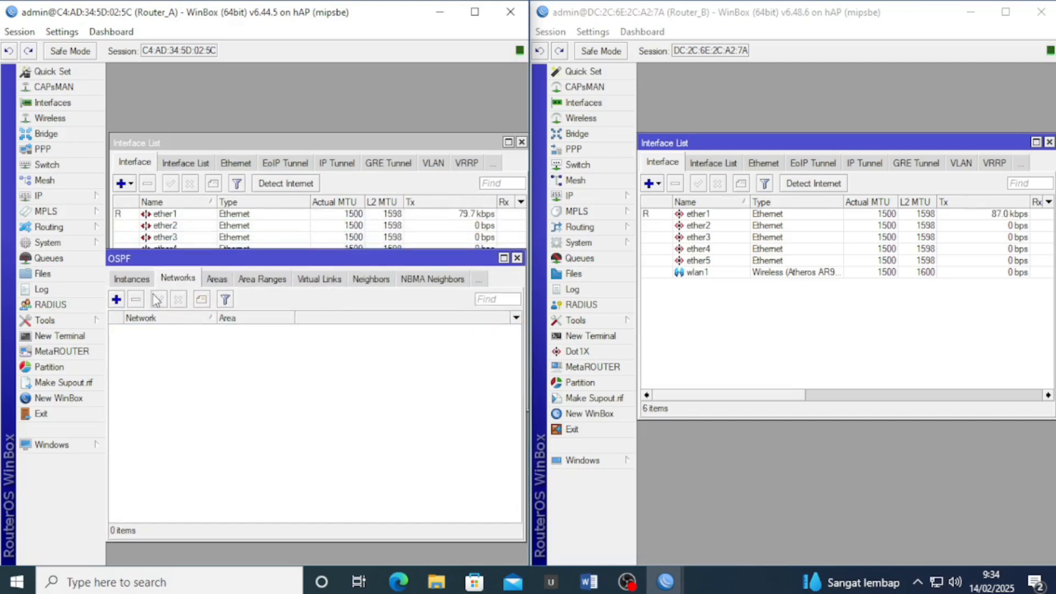
Open Router_A's IP address list for reference and add OSPF network 2.2.2.0/24 in backbone
left_click(94, 196)
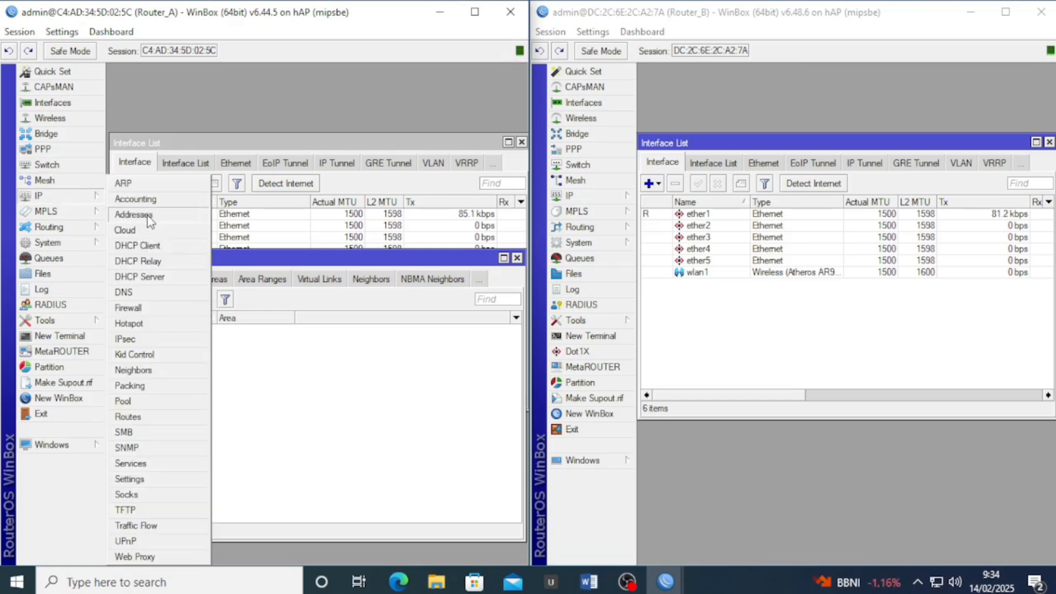
left_click(132, 209)
left_click_drag(321, 167, 241, 122)
left_click(249, 368)
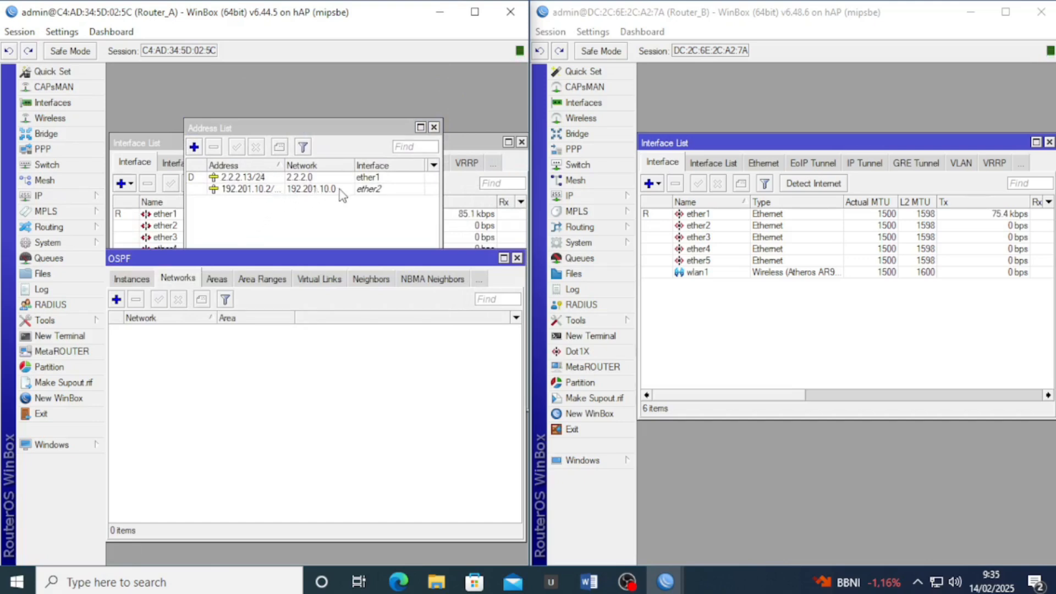
left_click(122, 301)
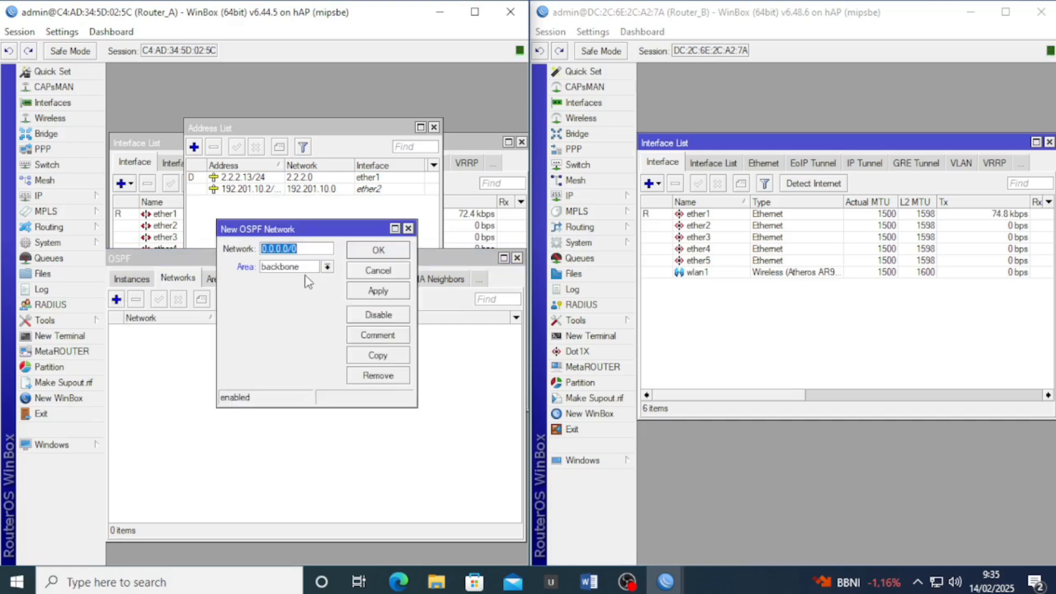
type("2.2.2.0/")
left_click(374, 291)
left_click(391, 254)
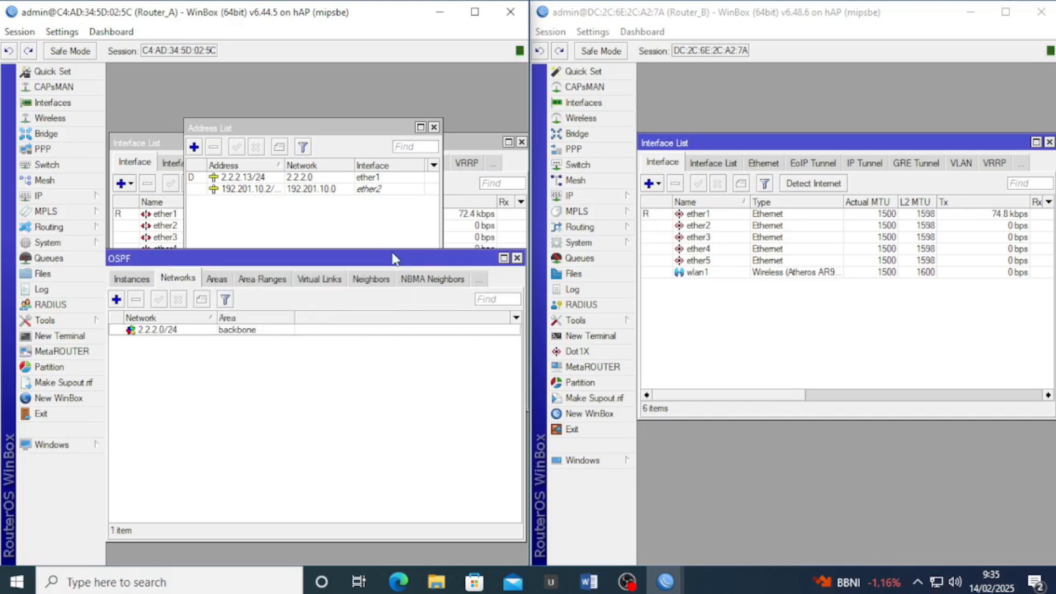
Add OSPF network 192.201.10.0/24 in the backbone area on Router_A
left_click(116, 299)
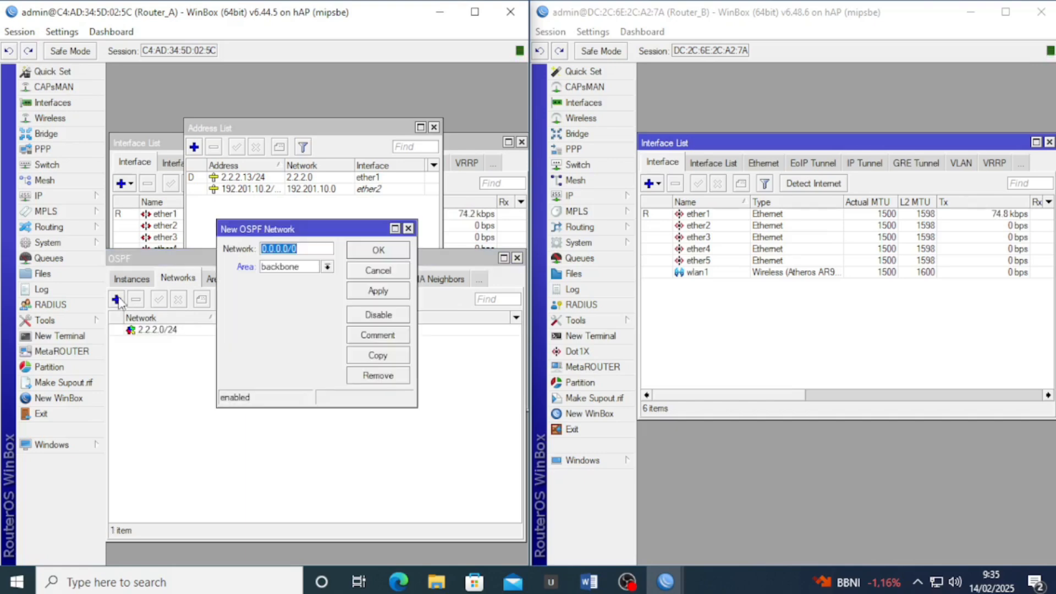
left_click_drag(302, 245, 252, 243)
type("192")
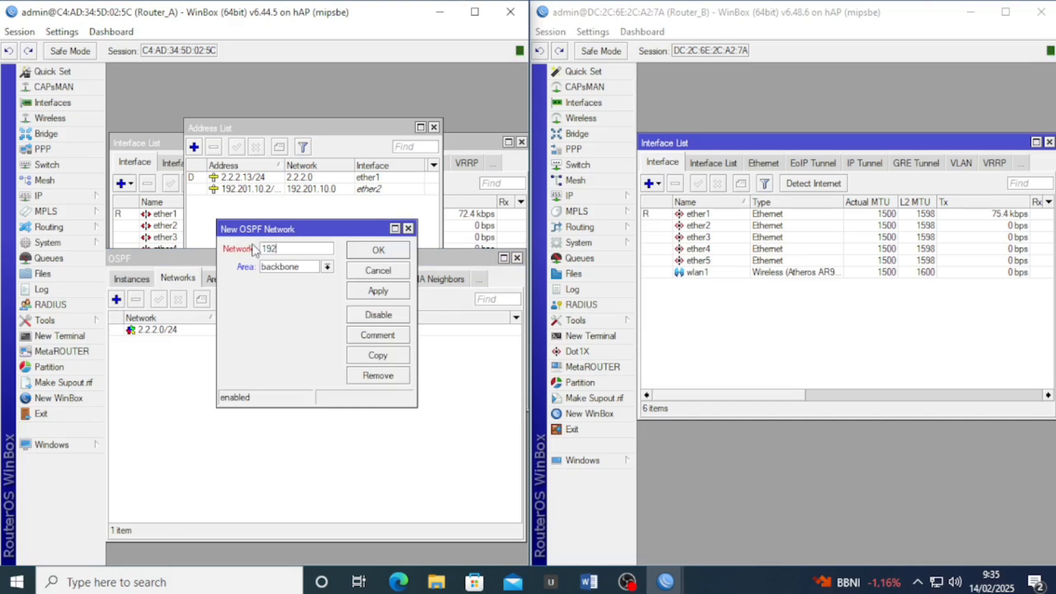
type(".201.10.0/24")
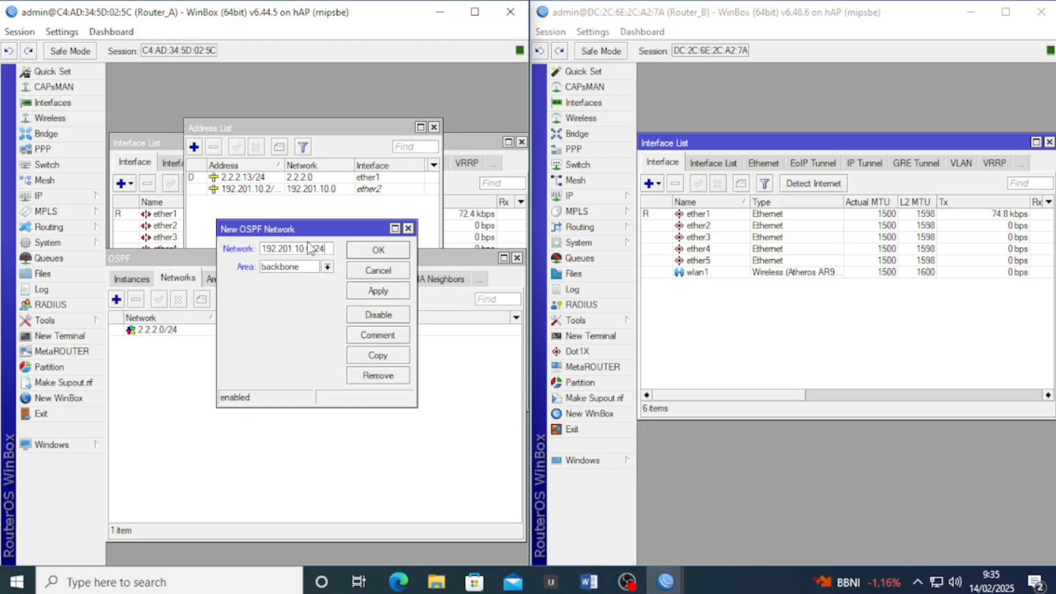
left_click(375, 291)
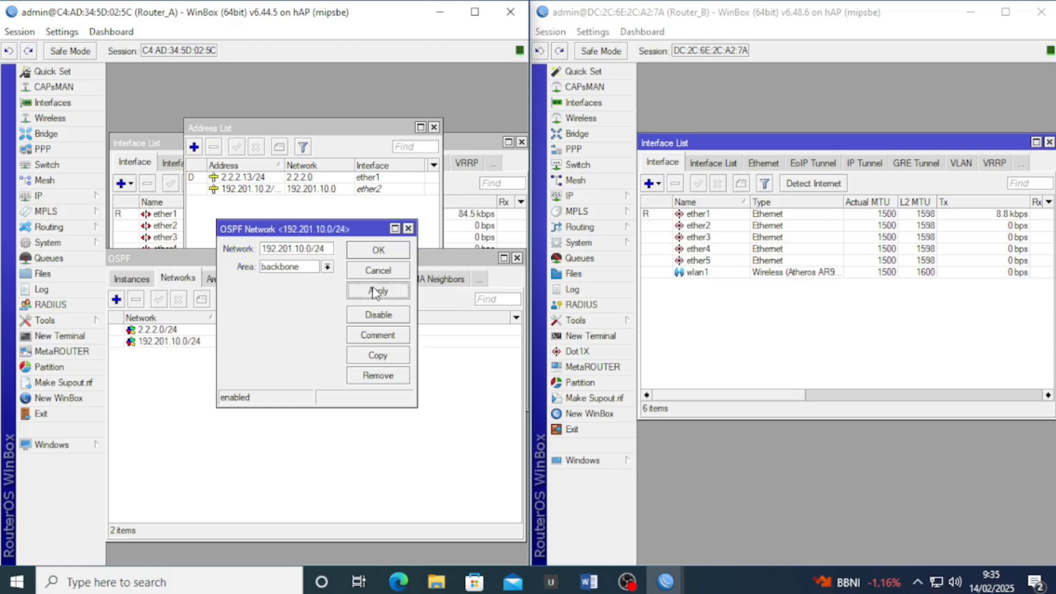
left_click(375, 254)
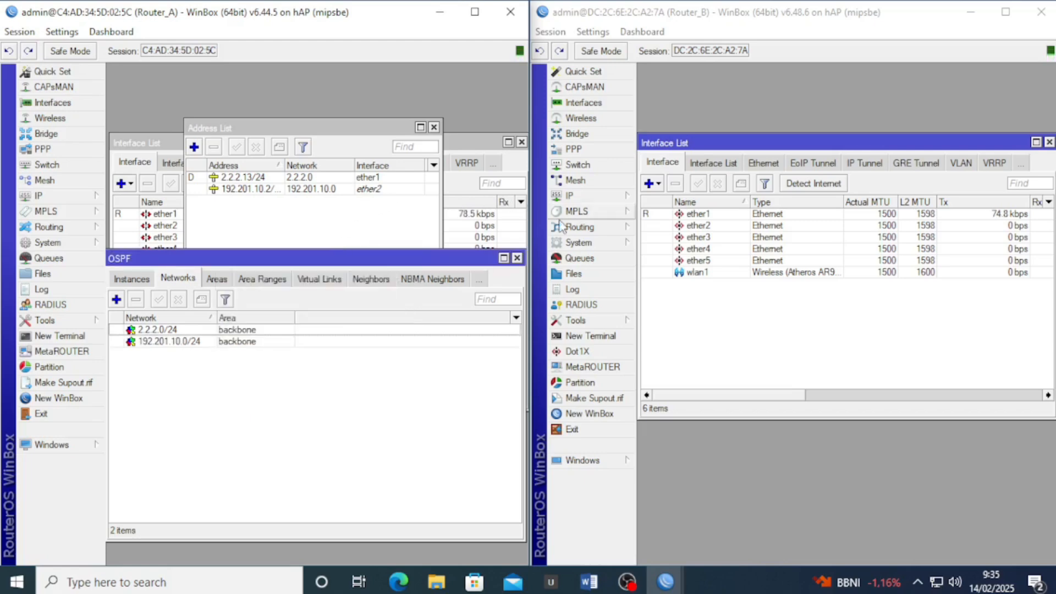
Open Router_B's OSPF window alongside its IP address list
left_click(708, 304)
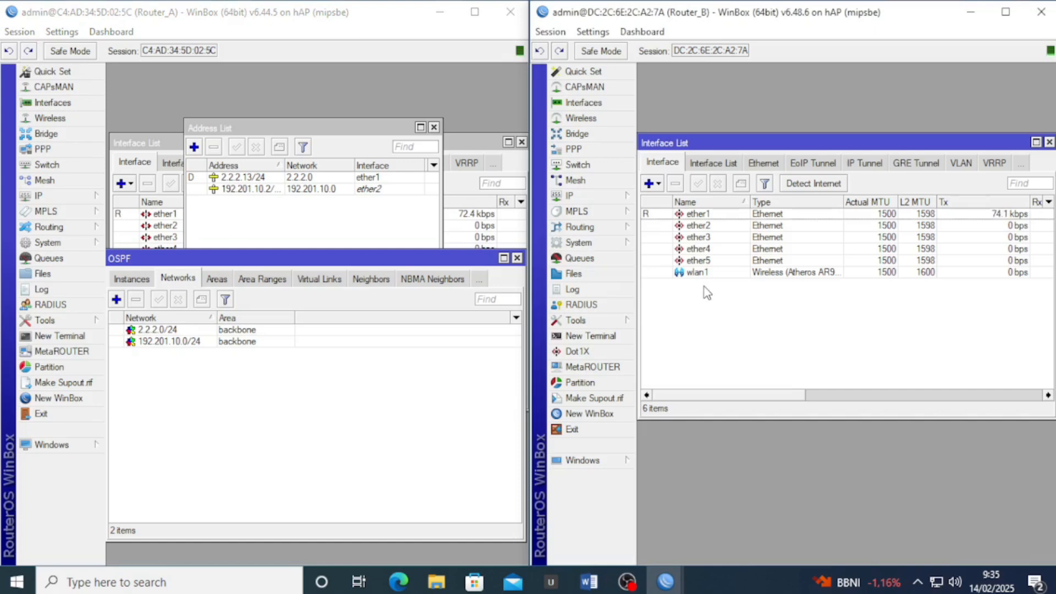
left_click(588, 227)
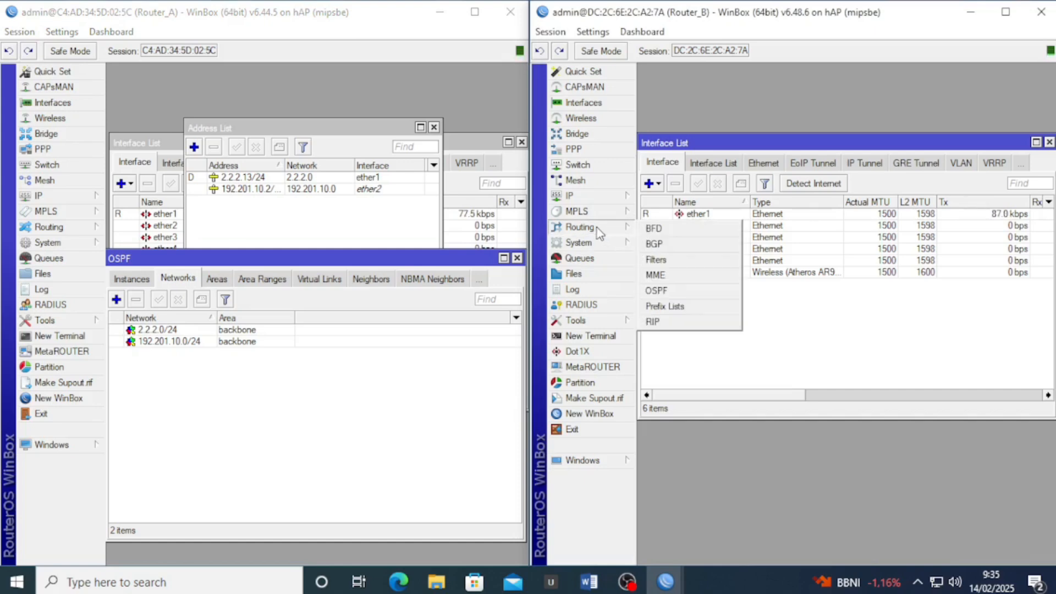
left_click(672, 292)
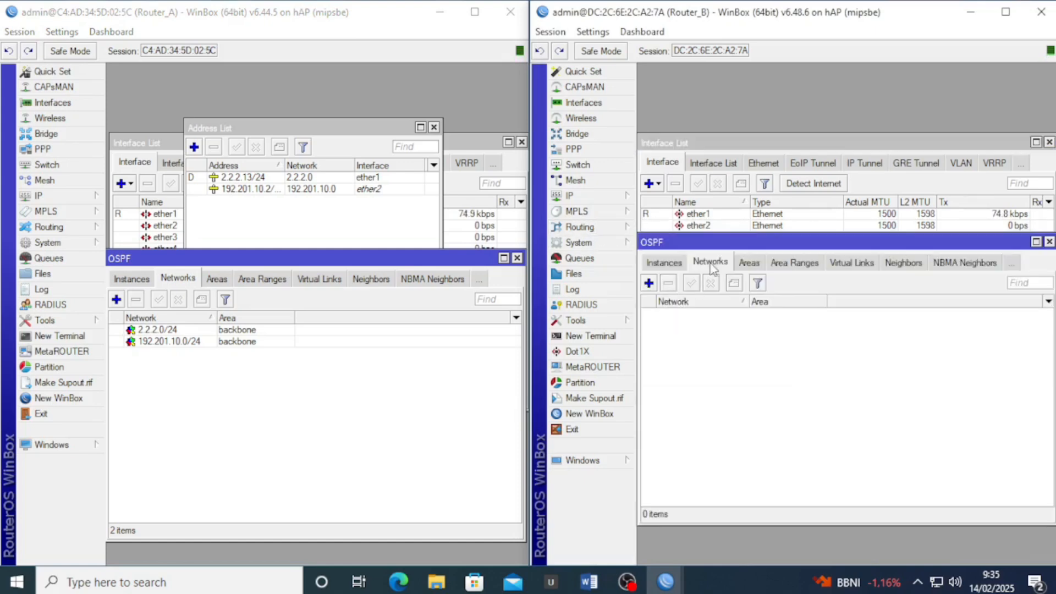
left_click(616, 197)
left_click(665, 222)
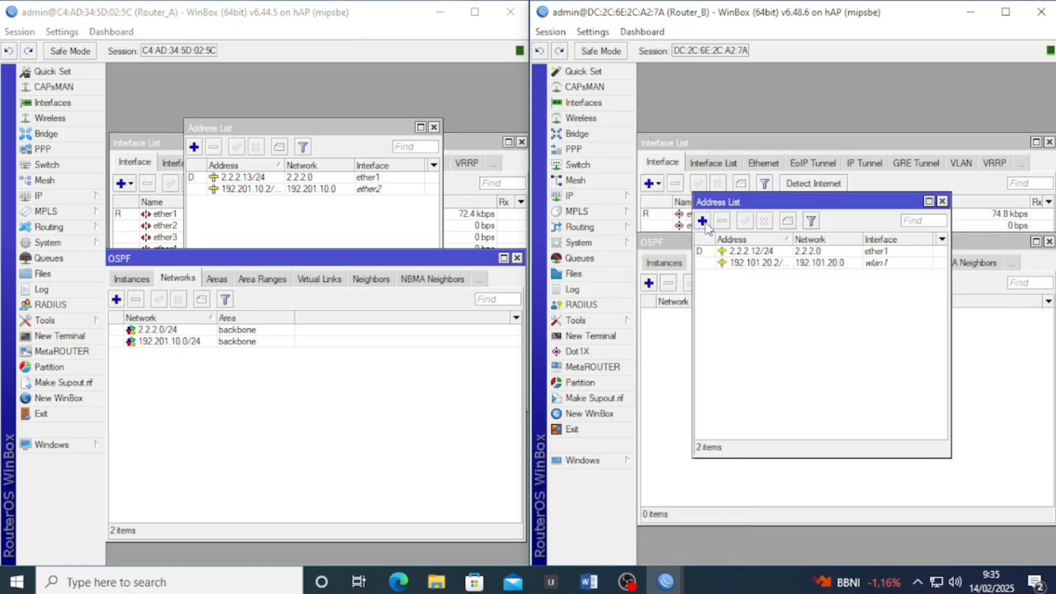
left_click_drag(740, 206, 738, 134)
left_click(686, 391)
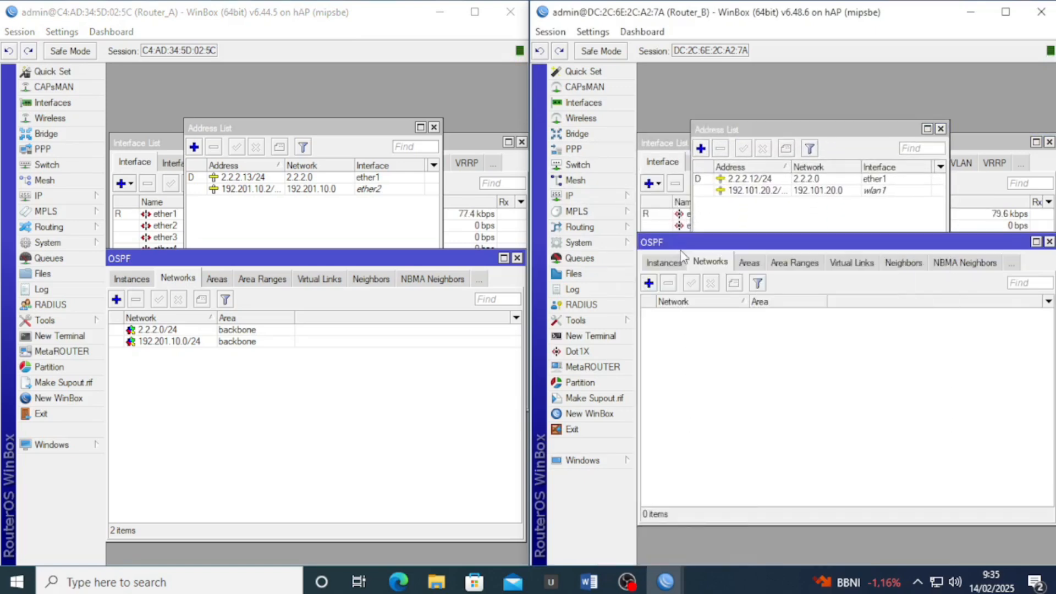
left_click_drag(687, 247, 687, 265)
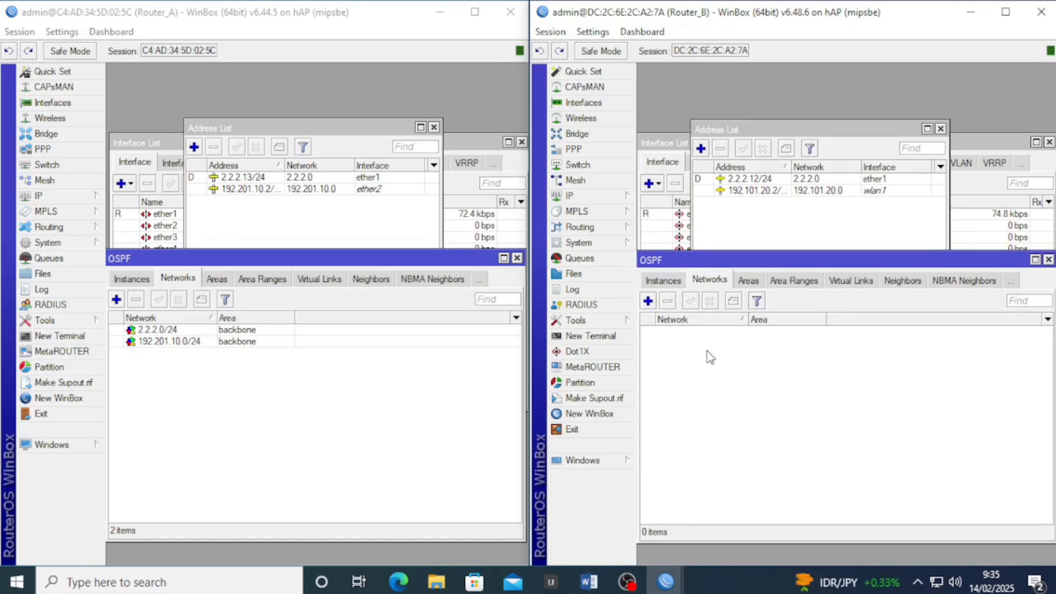
Add OSPF networks 2.2.2.0/24 and 192.101.20.0/24 in the backbone area on Router_B
left_click(648, 300)
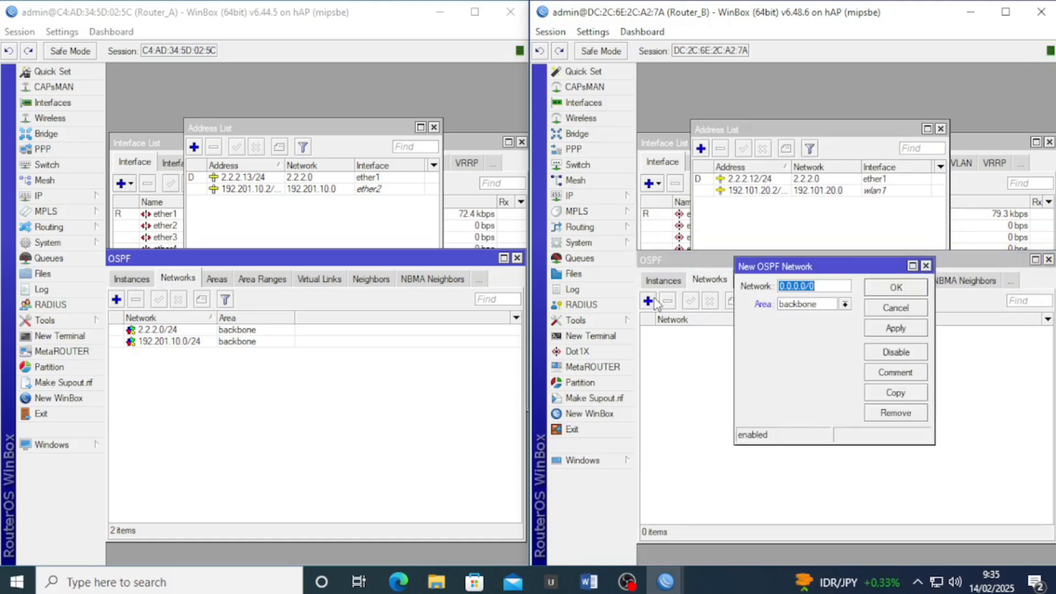
type("2.2.2")
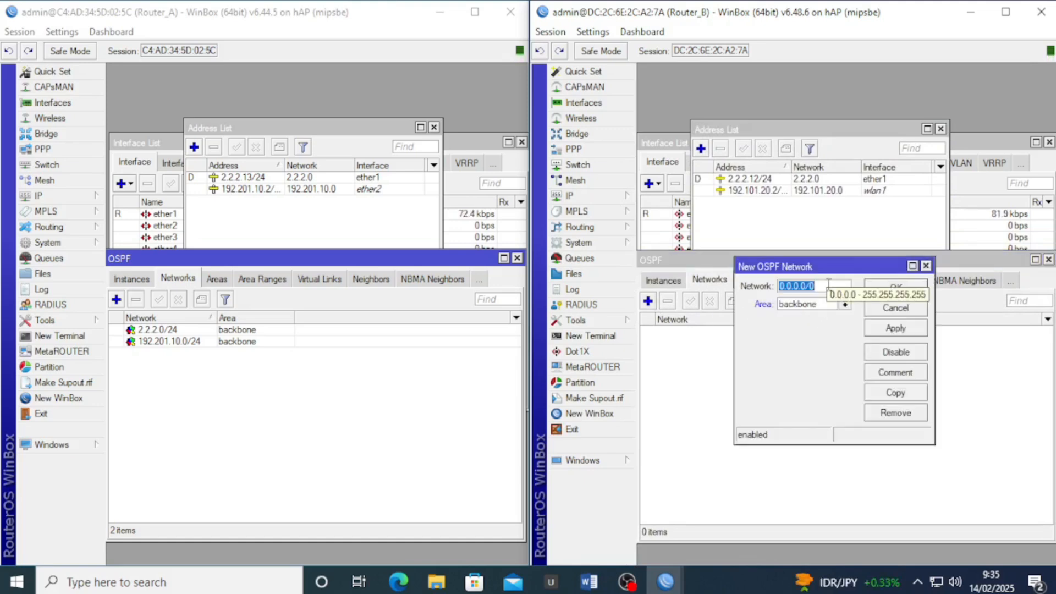
type(".0/24")
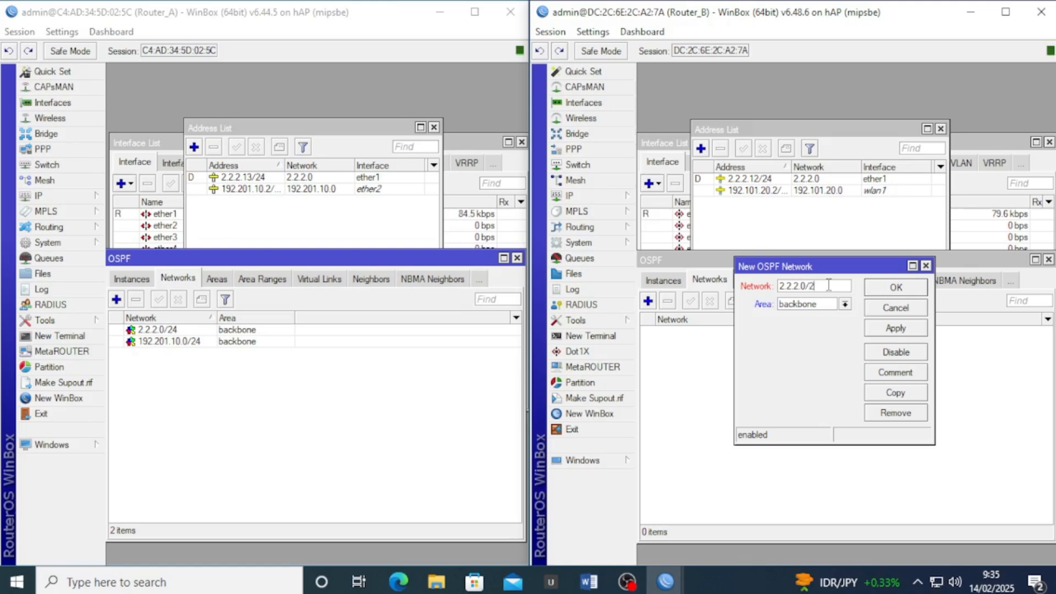
left_click(910, 328)
left_click(898, 291)
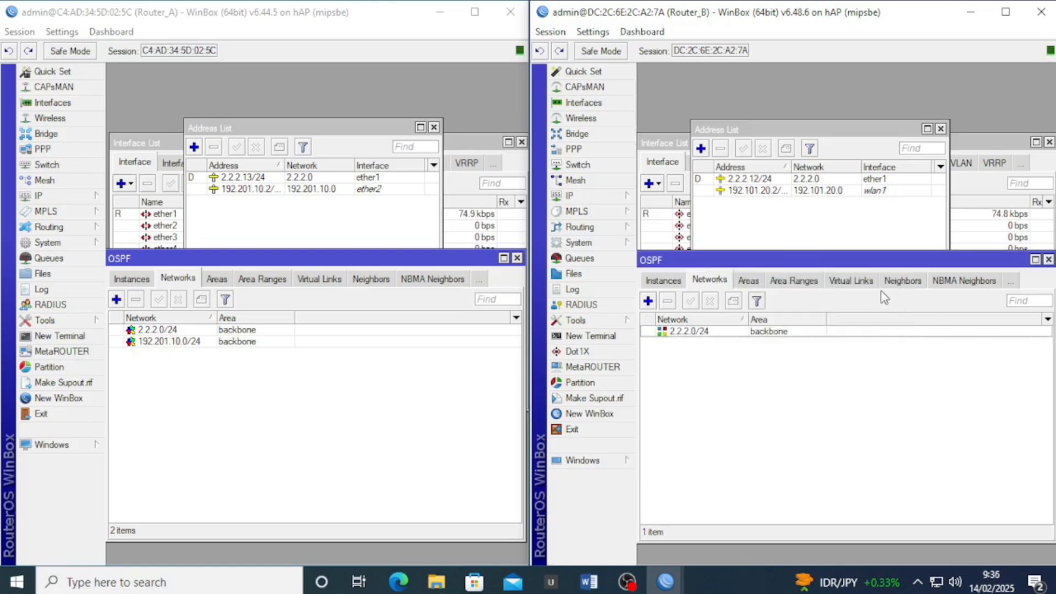
left_click(648, 301)
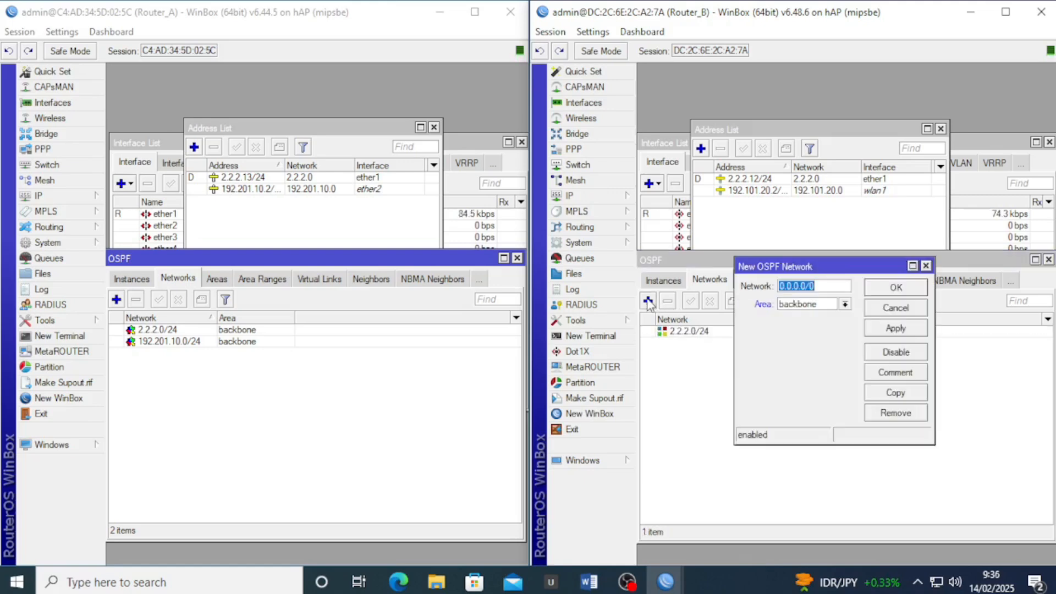
type("192")
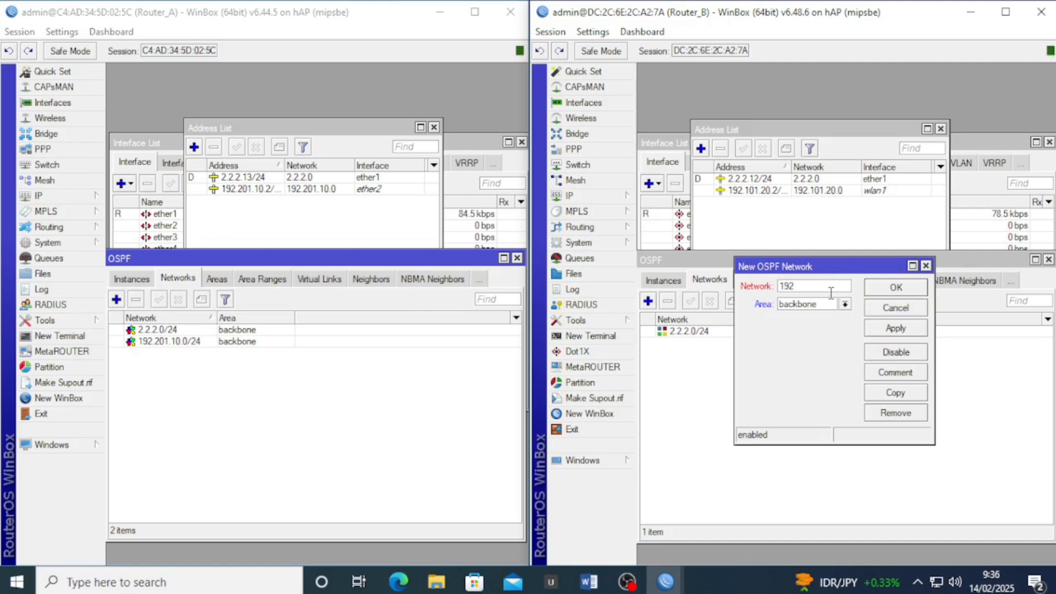
type(".101.20.0/24")
left_click(895, 328)
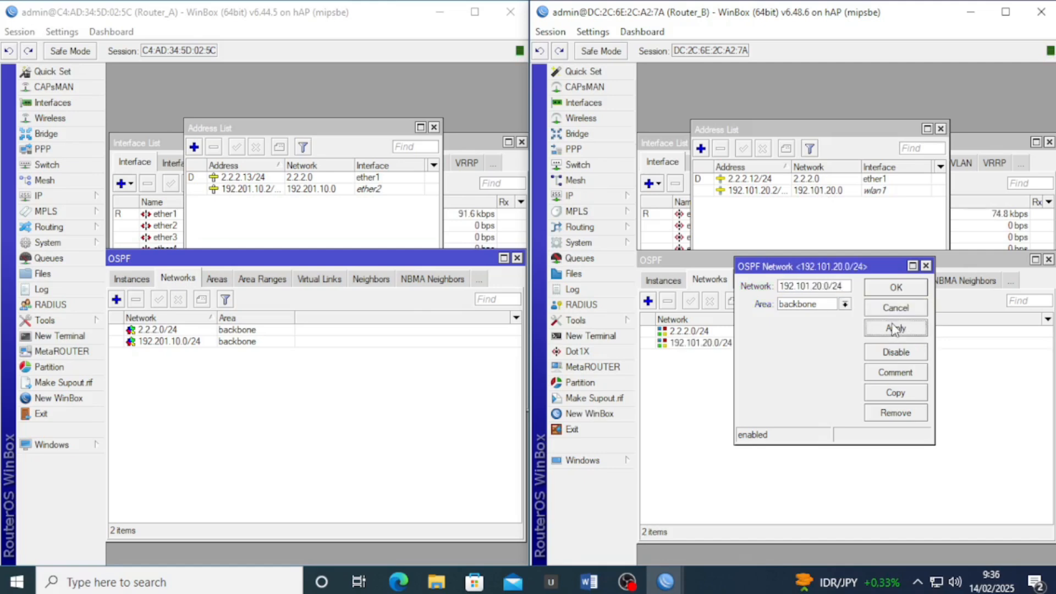
left_click(902, 287)
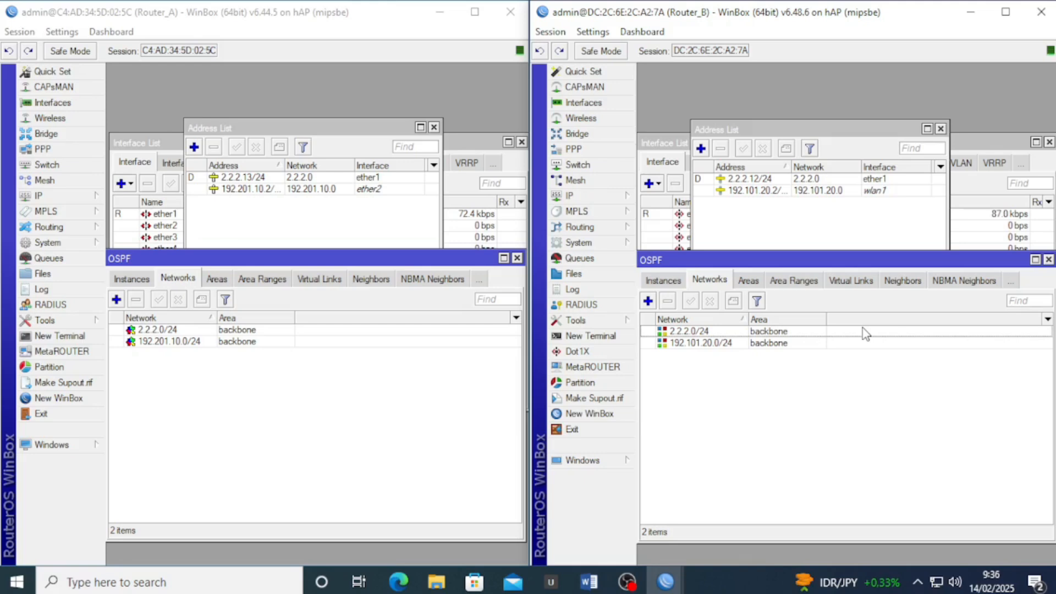
Set Router_B's default OSPF instance to redistribute connected routes as type 1
left_click(664, 282)
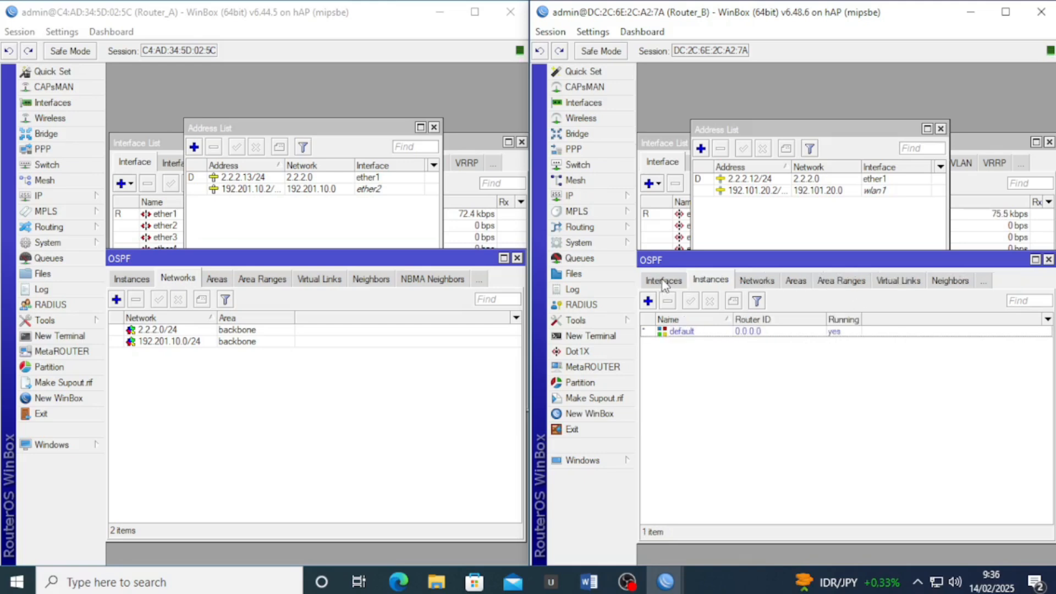
left_click(692, 333)
double_click(692, 332)
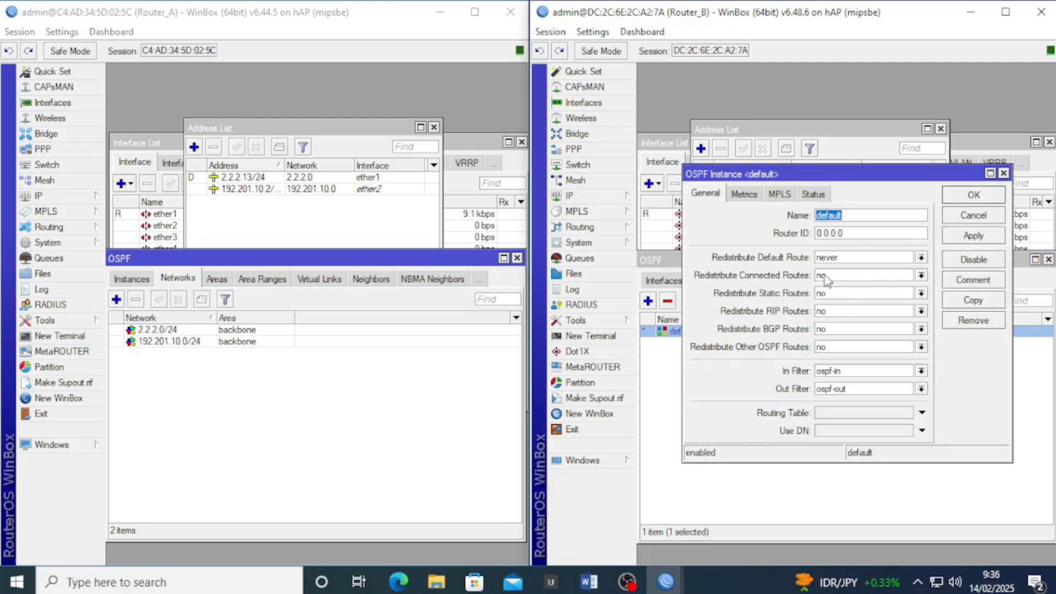
left_click(853, 275)
left_click(856, 289)
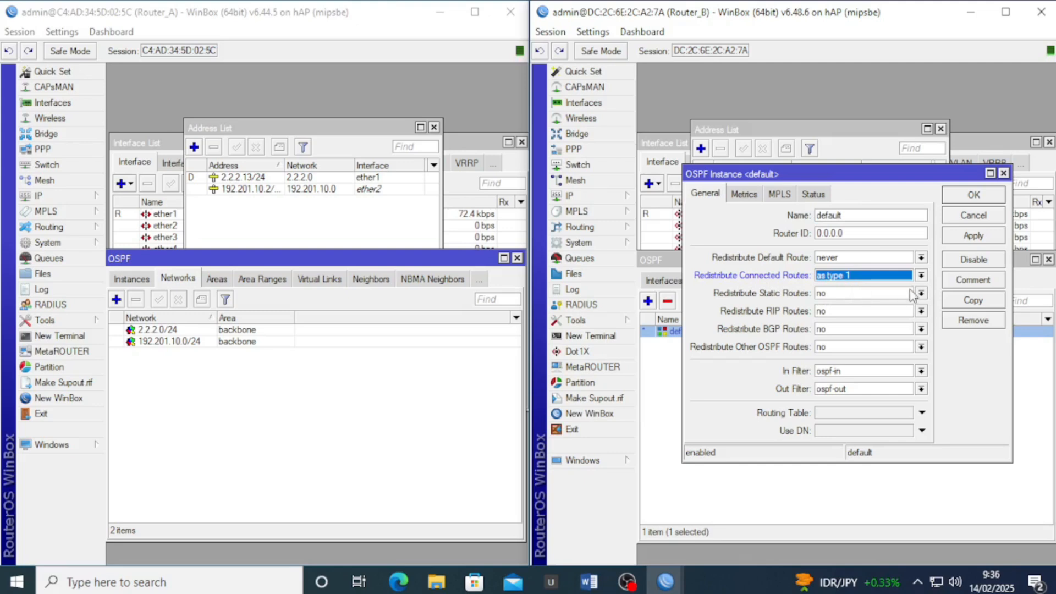
left_click(994, 241)
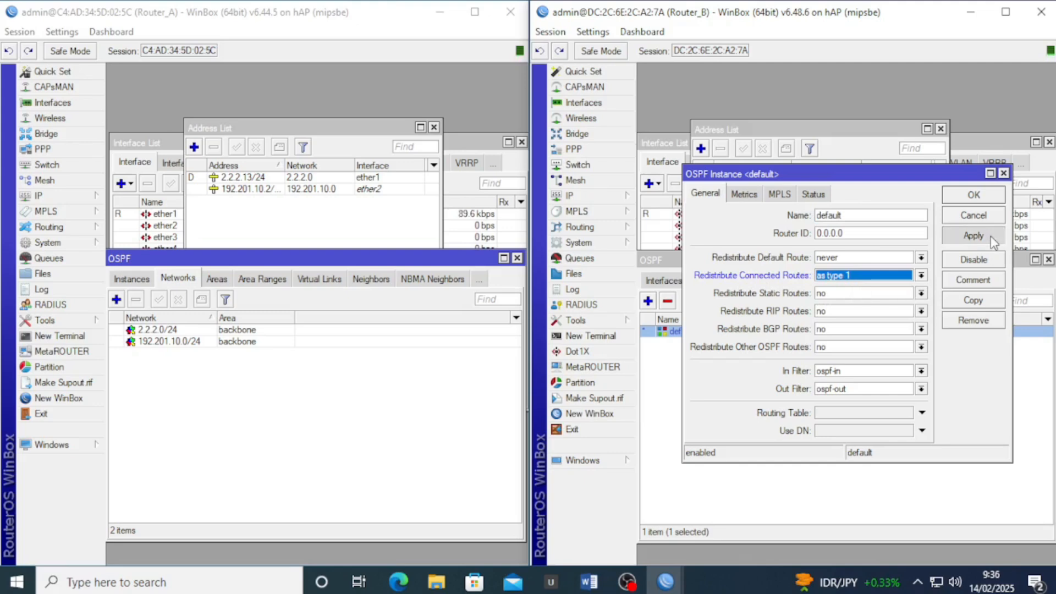
left_click(987, 198)
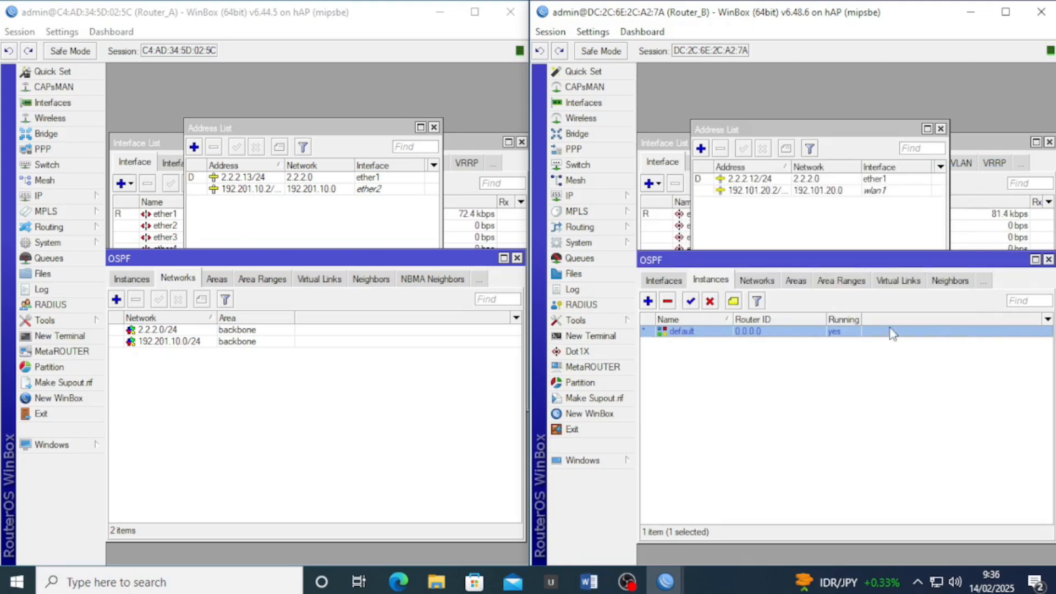
Close the OSPF and address list windows on both routers
left_click(756, 281)
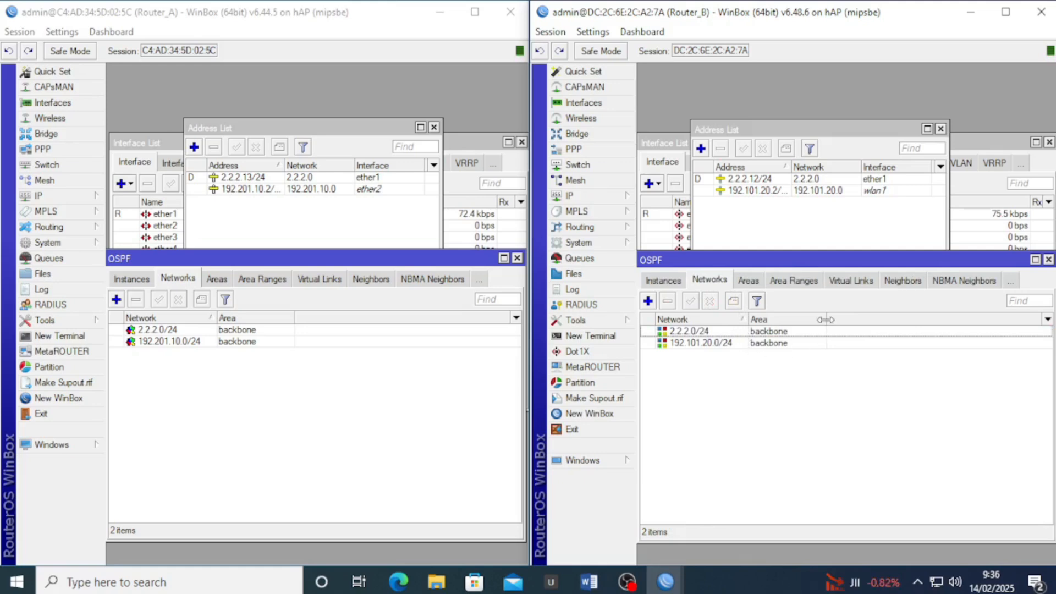
left_click(1048, 259)
left_click(940, 128)
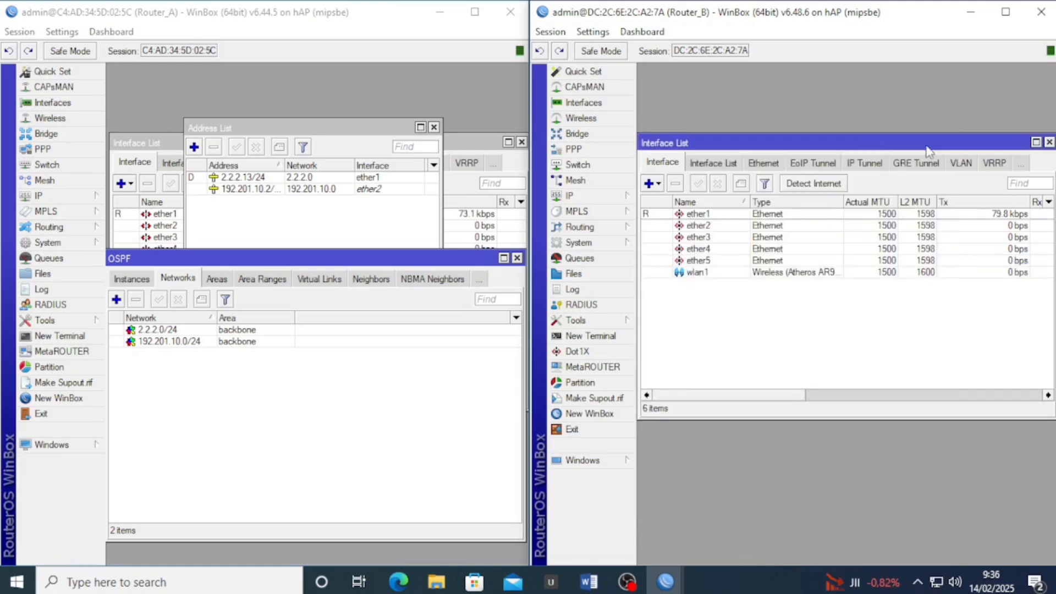
left_click(516, 258)
left_click(435, 127)
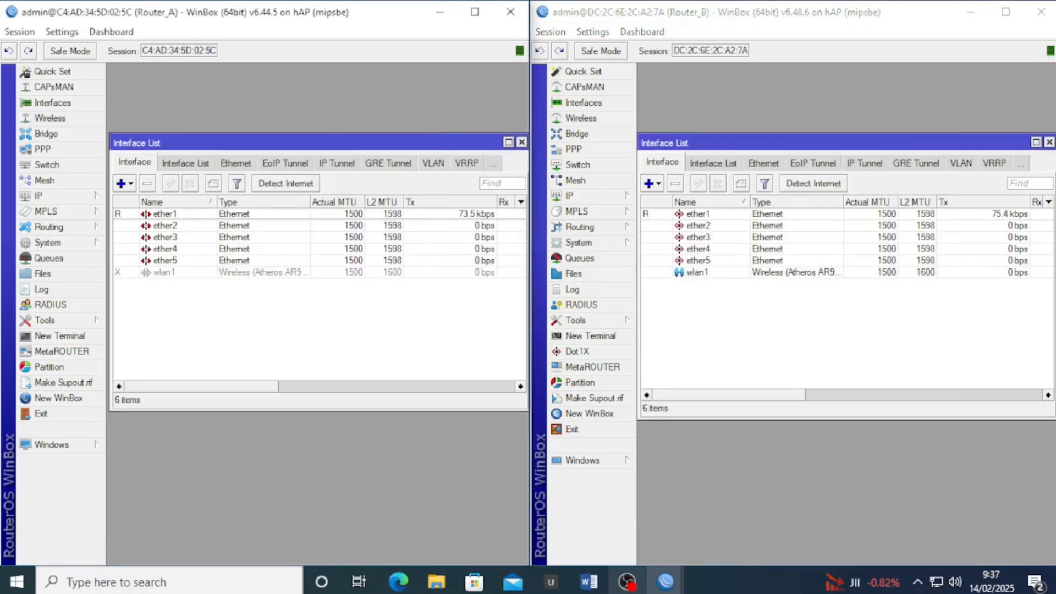
Highlight item 7 and its Dynamic Routing (Router A ke B) line yellow, then place Word beside Router_A
left_click(588, 581)
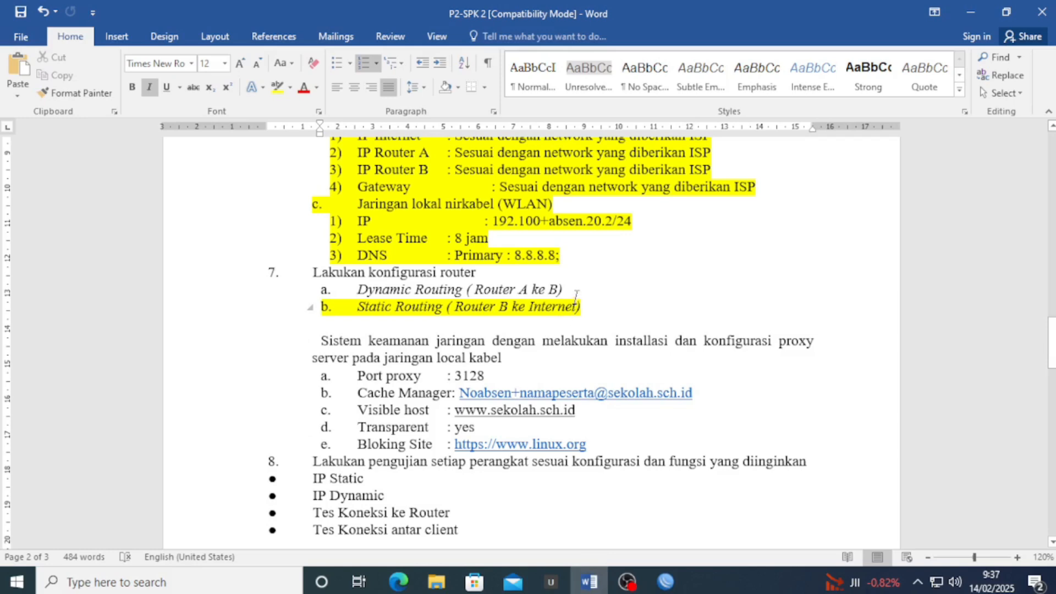
left_click_drag(572, 290, 330, 272)
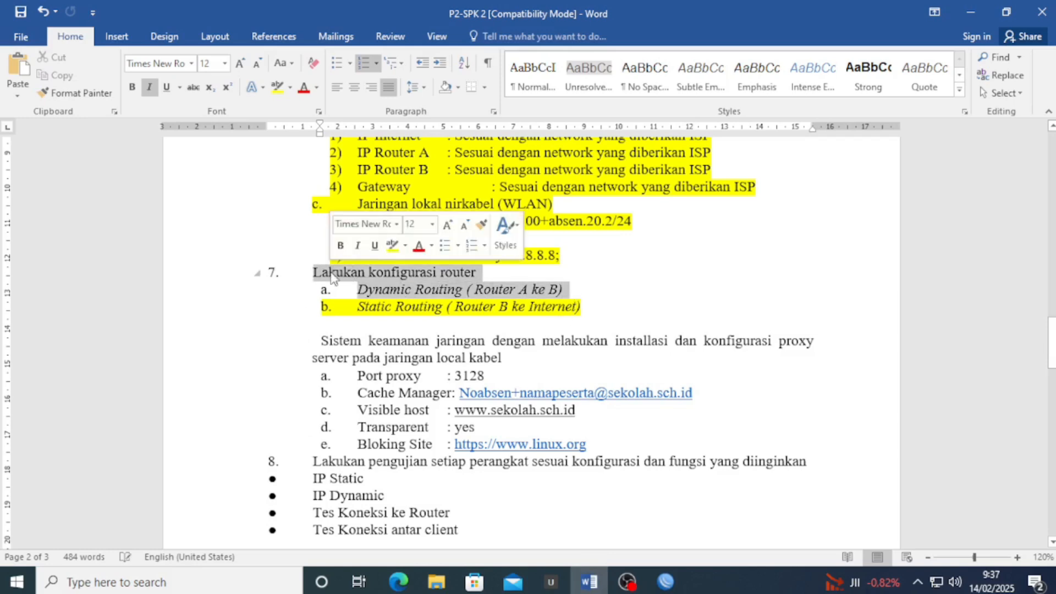
left_click(277, 87)
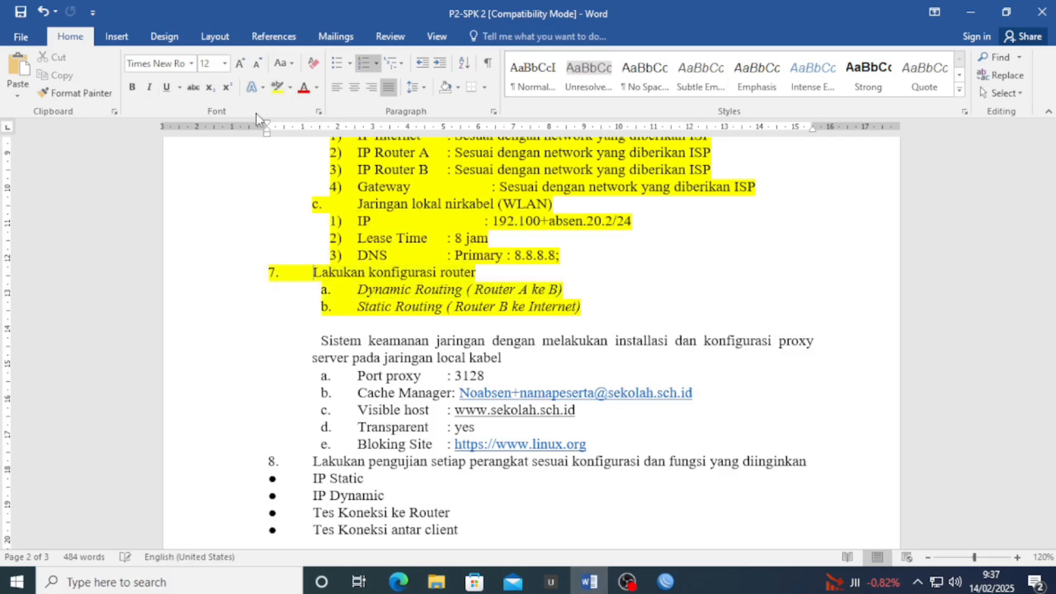
scroll(371, 159, "down", 3)
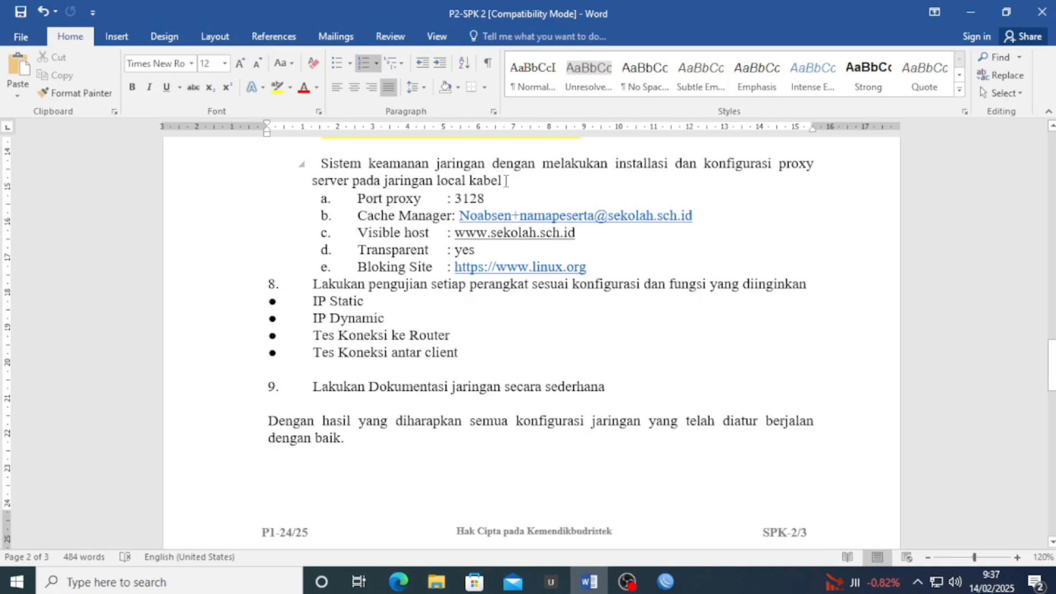
left_click_drag(506, 181, 531, 180)
scroll(479, 251, "down", 6)
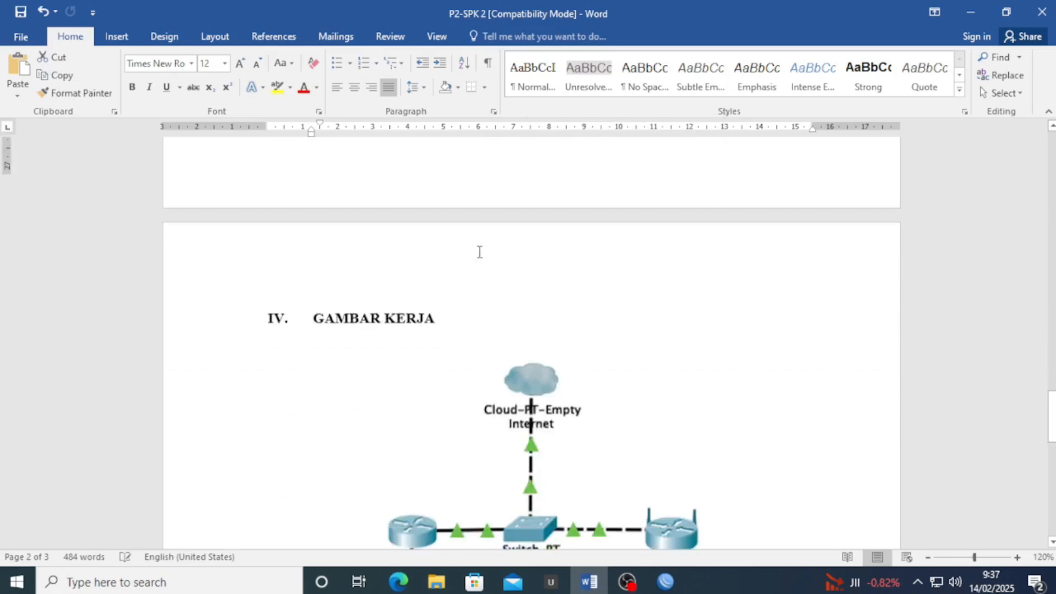
scroll(478, 252, "down", 5)
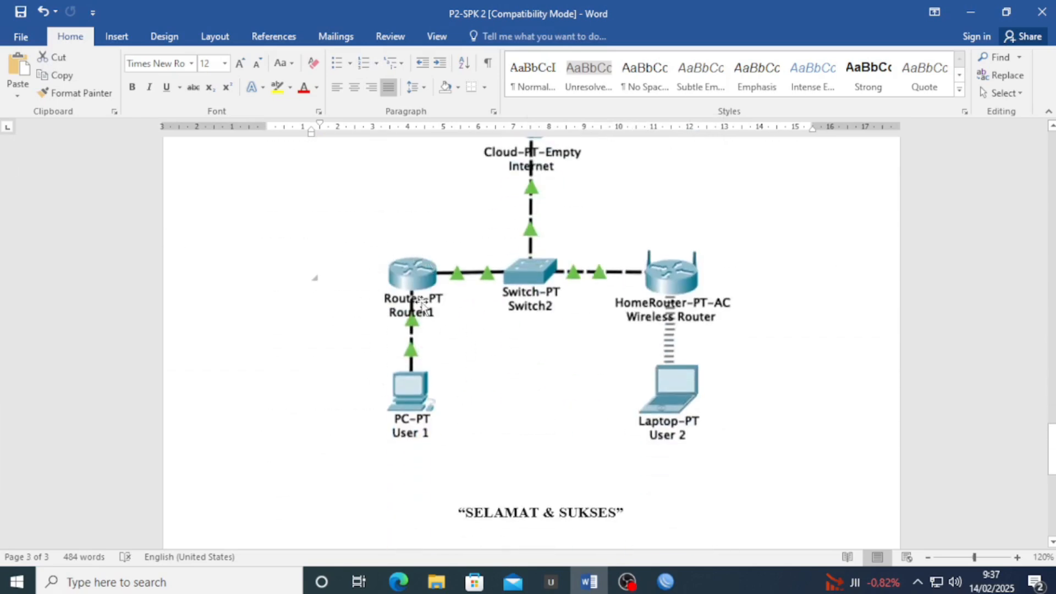
scroll(436, 292, "up", 10)
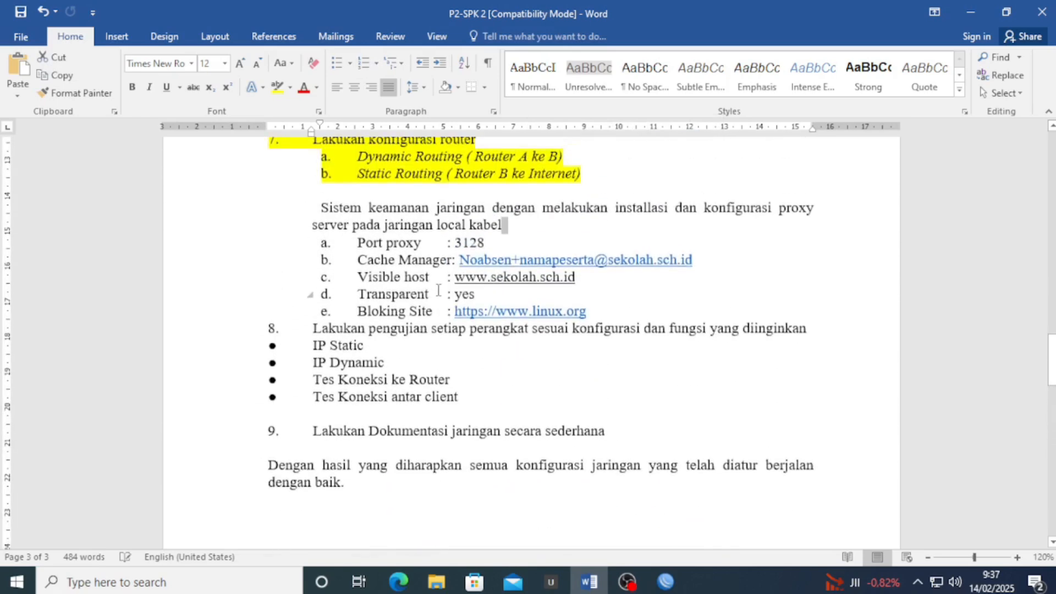
left_click_drag(414, 4, 1055, 192)
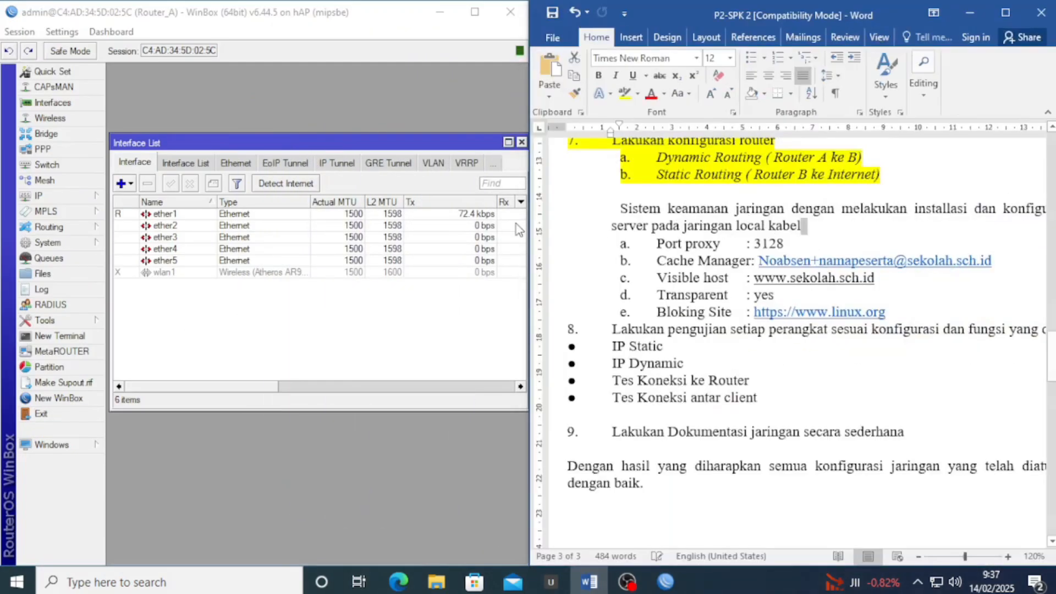
Enable Router_A's web proxy on port 3128 with Anonymous ticked, and begin entering the cache administrator
left_click(516, 224)
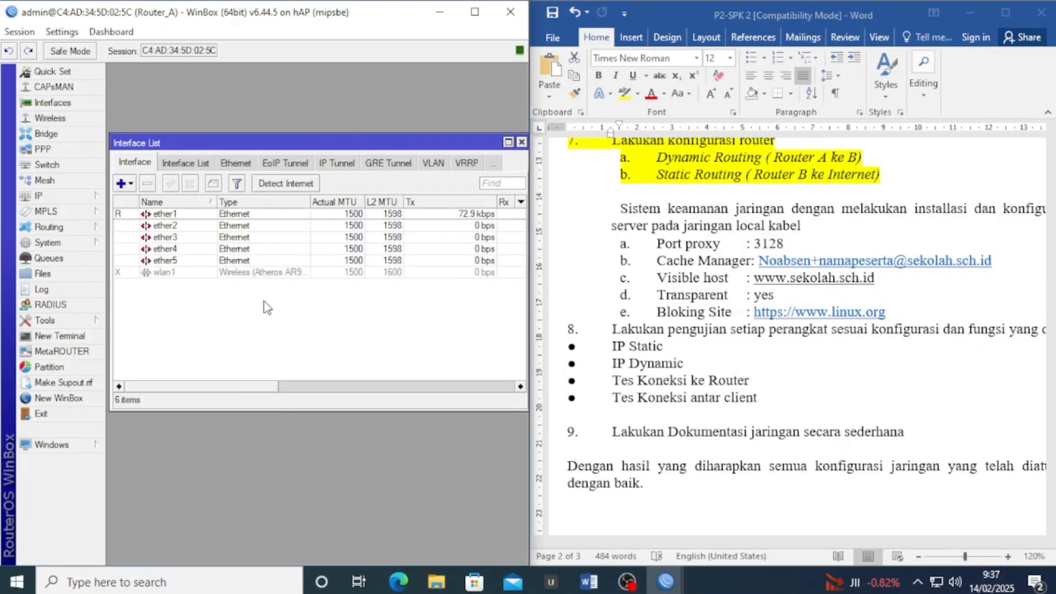
left_click(95, 199)
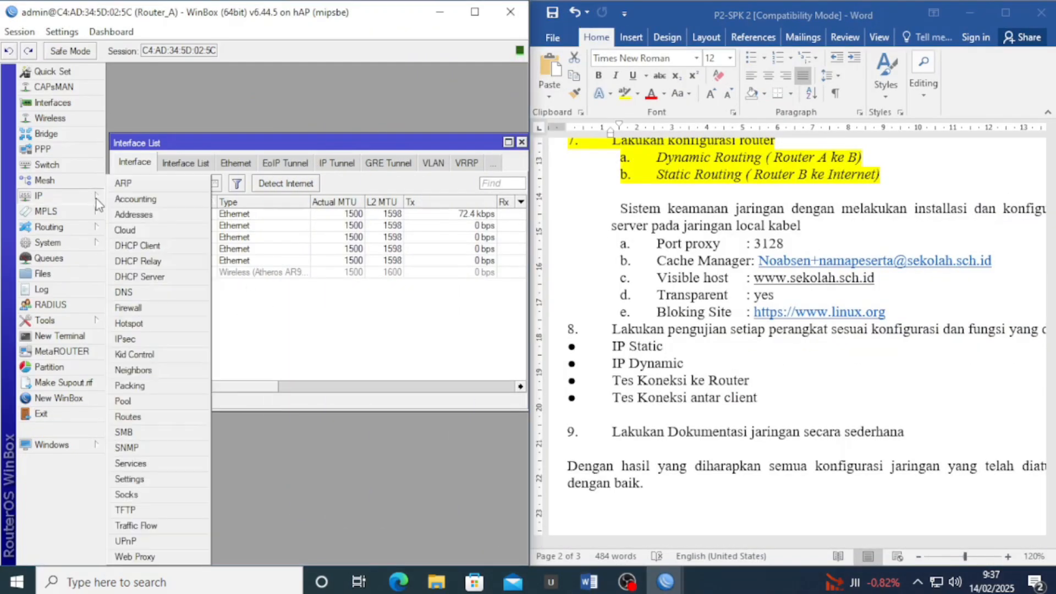
left_click(135, 557)
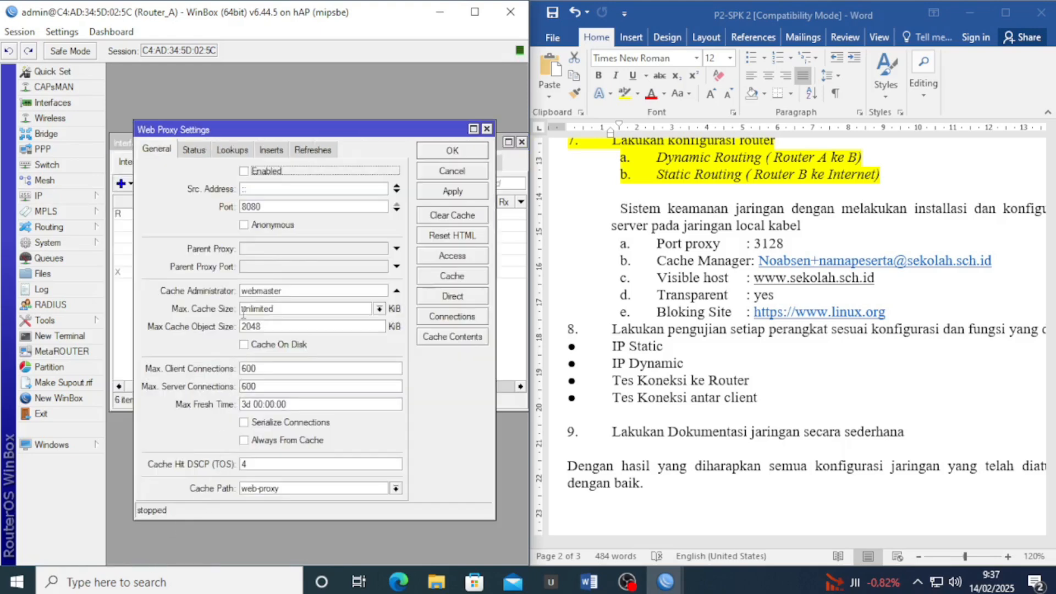
left_click(251, 172)
left_click_drag(284, 212, 220, 209)
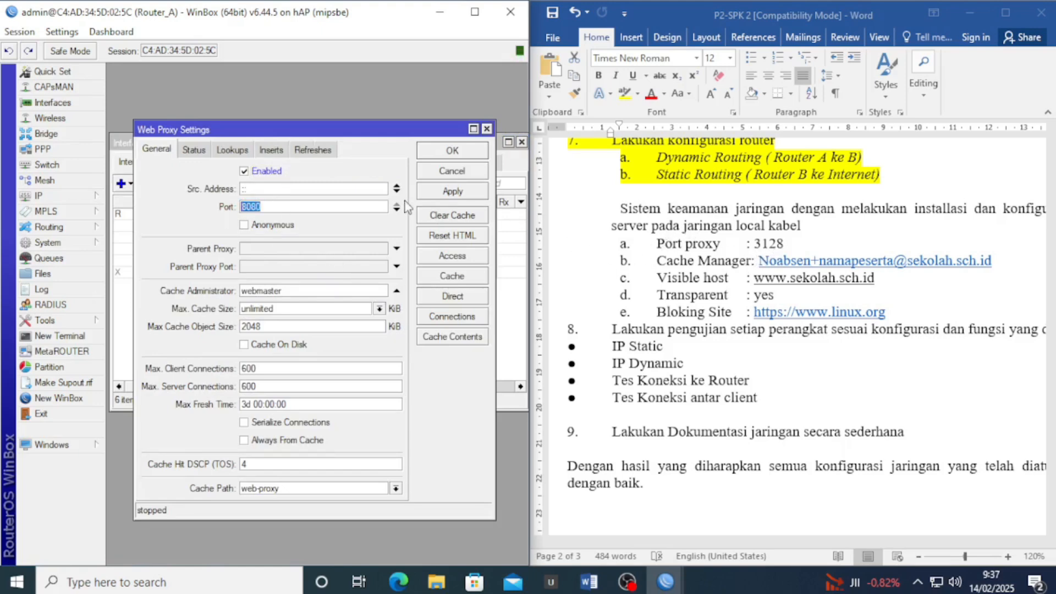
type("3128")
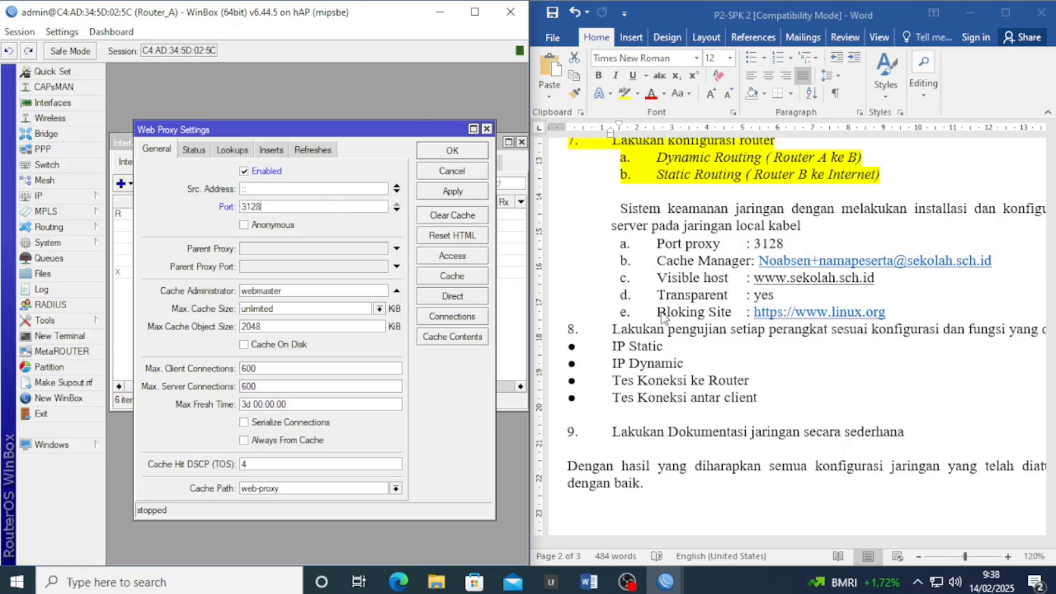
left_click(244, 225)
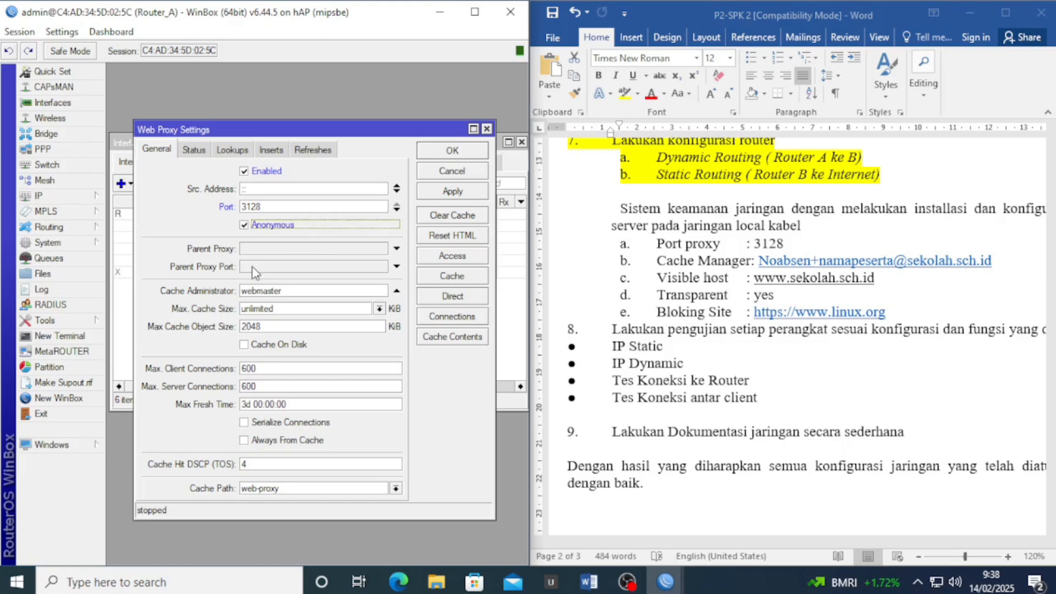
left_click_drag(281, 293, 220, 287)
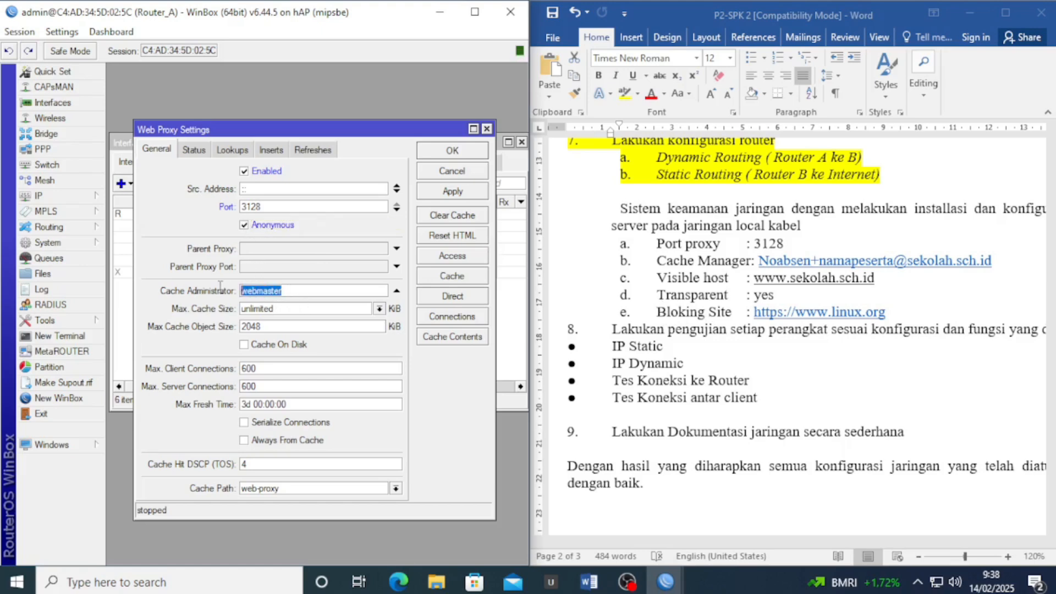
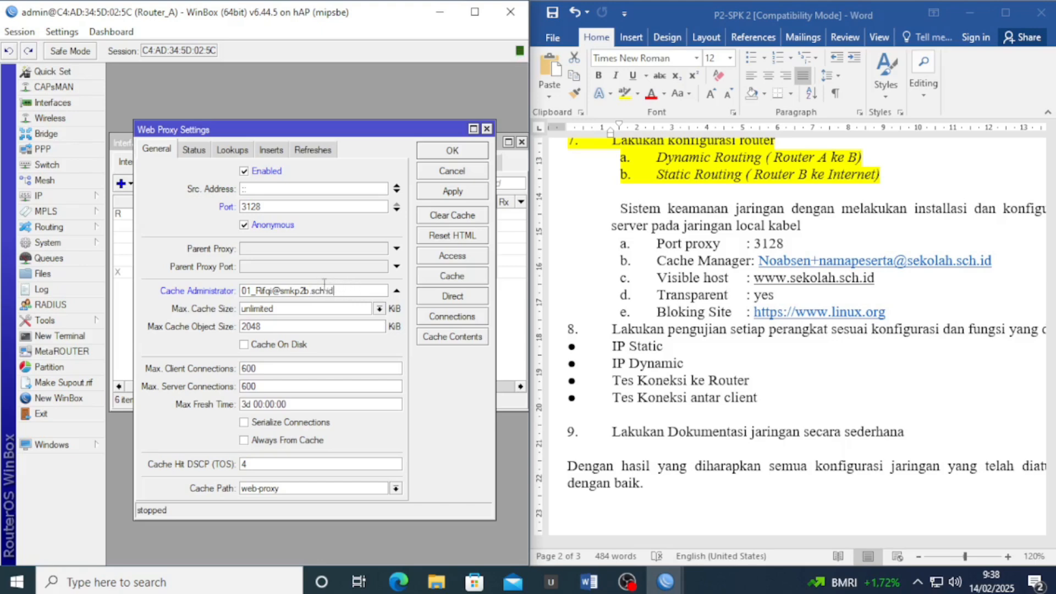
Turn on Cache On Disk for the web proxy, apply it, and open Web Proxy Access
left_click(282, 349)
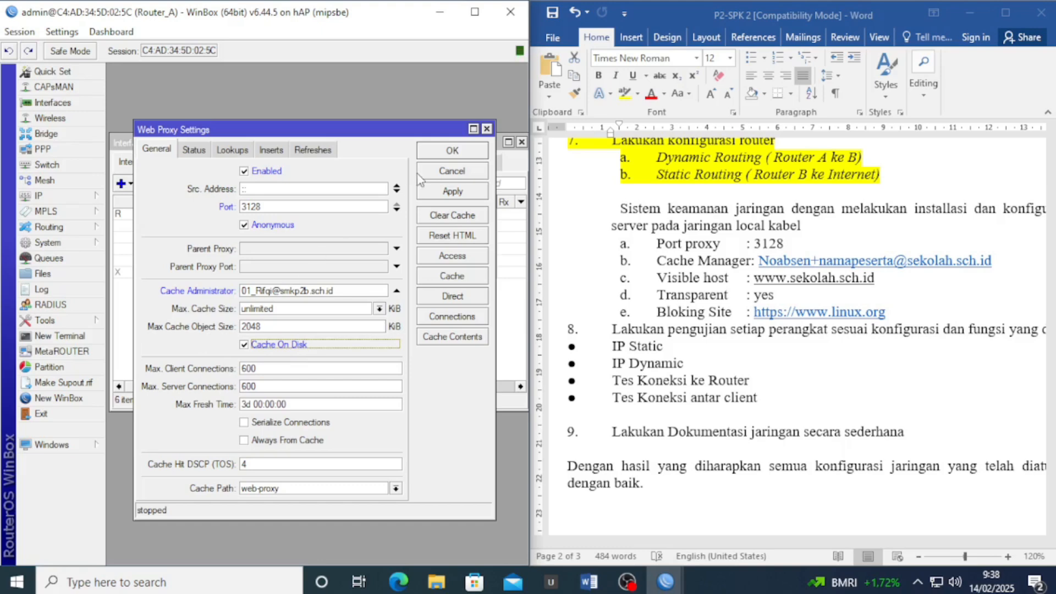
left_click(446, 196)
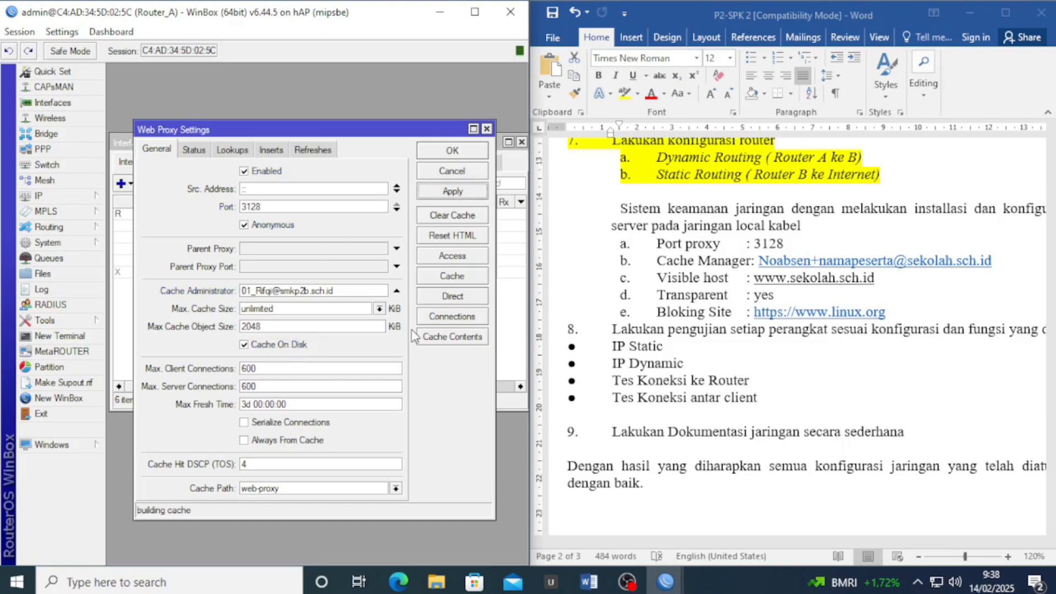
left_click(460, 258)
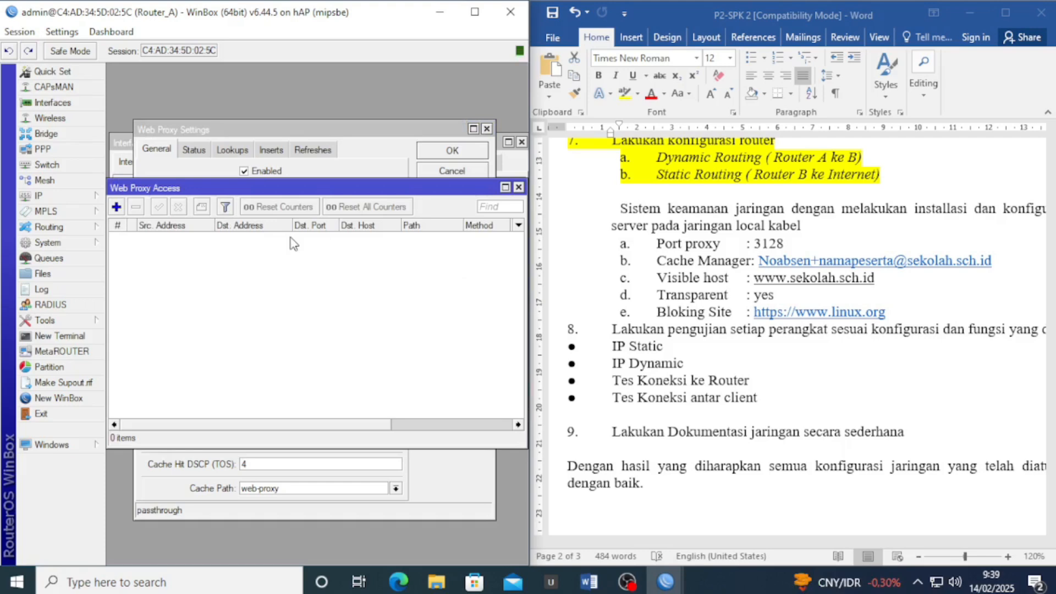
Add a Web Proxy Access rule with Dst. Host *linux.org* and action deny
left_click(117, 207)
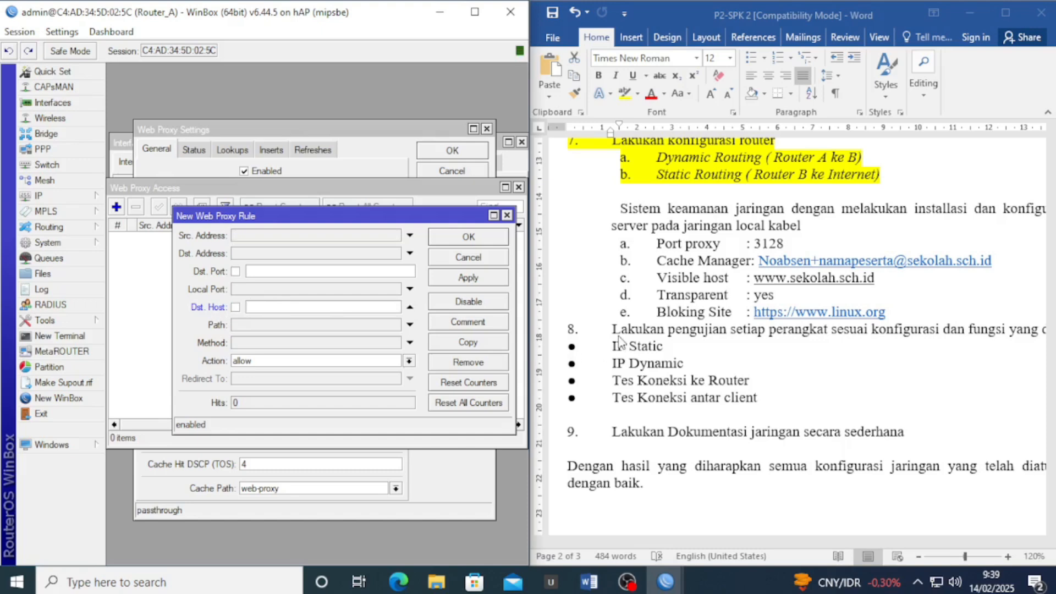
left_click(758, 317)
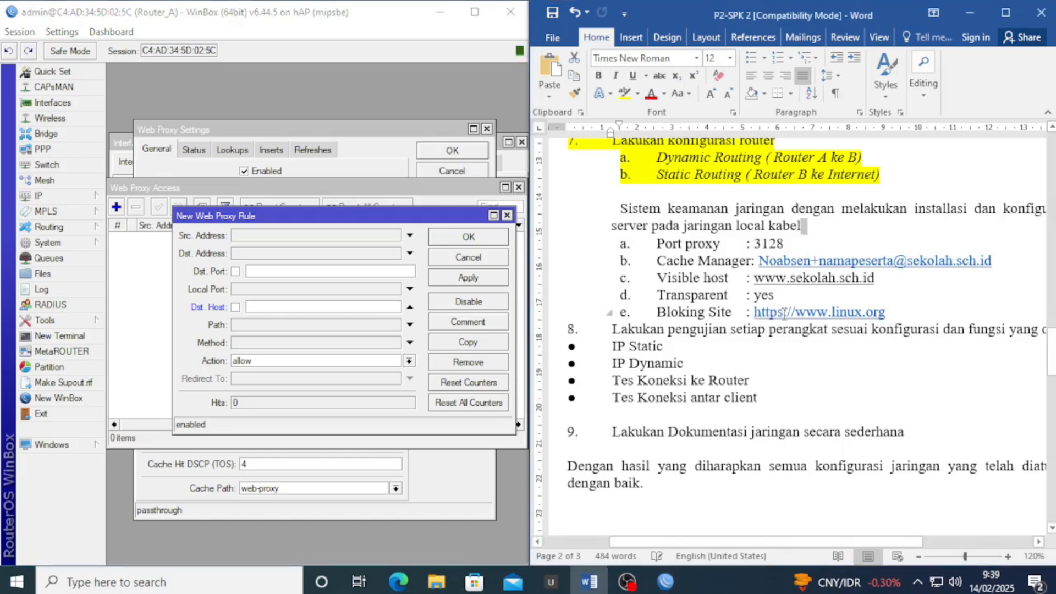
left_click_drag(783, 312, 753, 312)
left_click(778, 327)
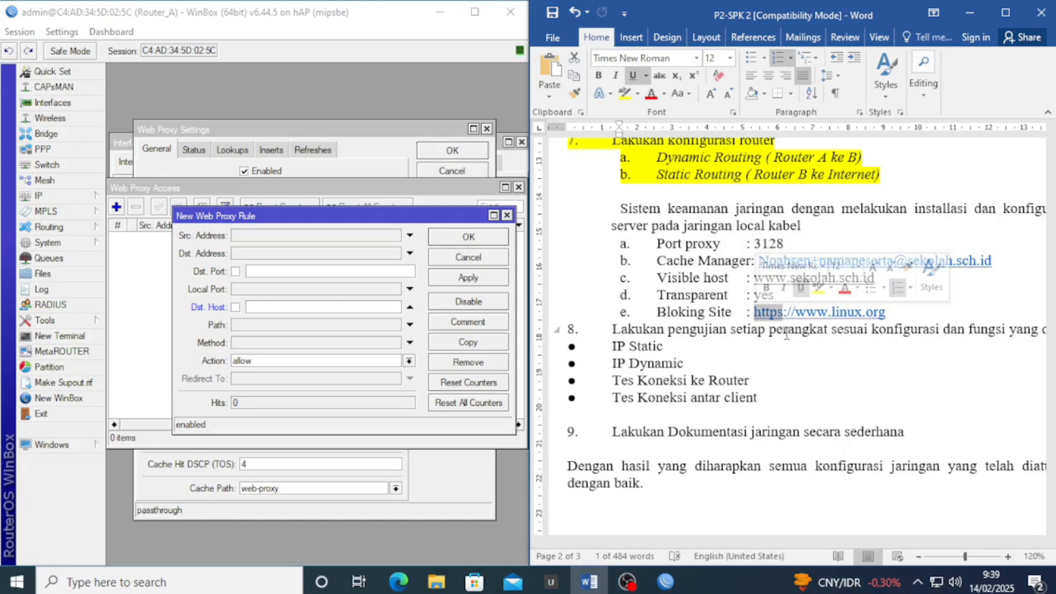
left_click(294, 308)
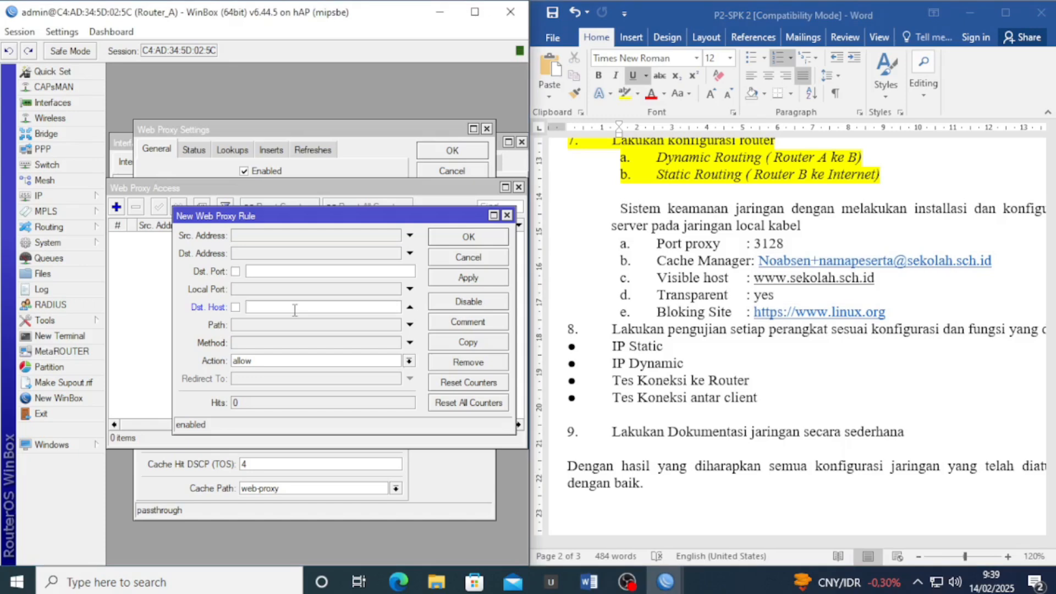
type("*linux.org*")
left_click_drag(251, 310, 243, 306)
left_click(316, 306)
left_click(263, 365)
left_click(262, 386)
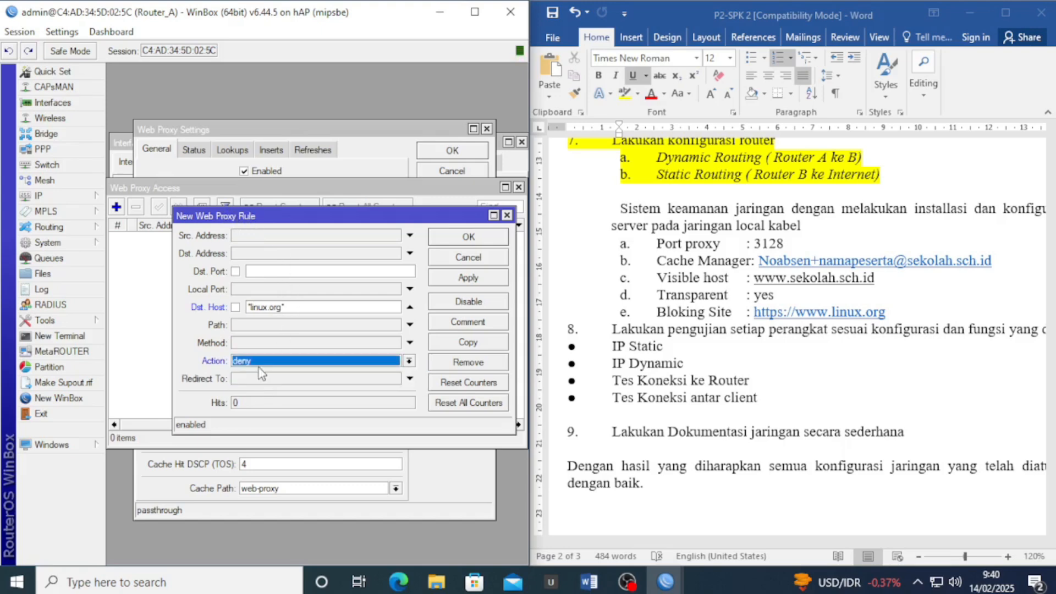
left_click(488, 284)
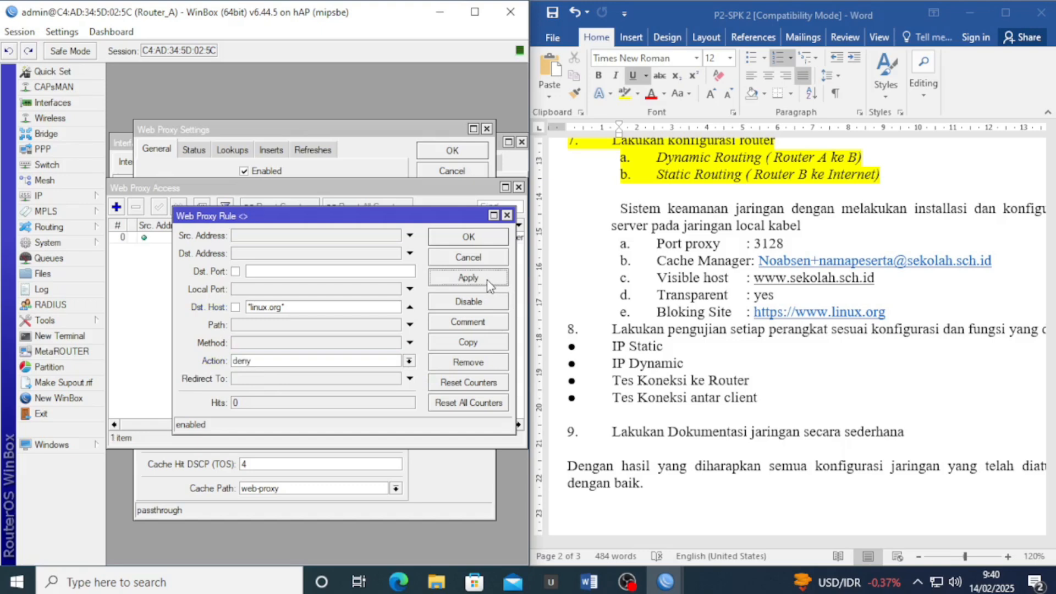
left_click(485, 240)
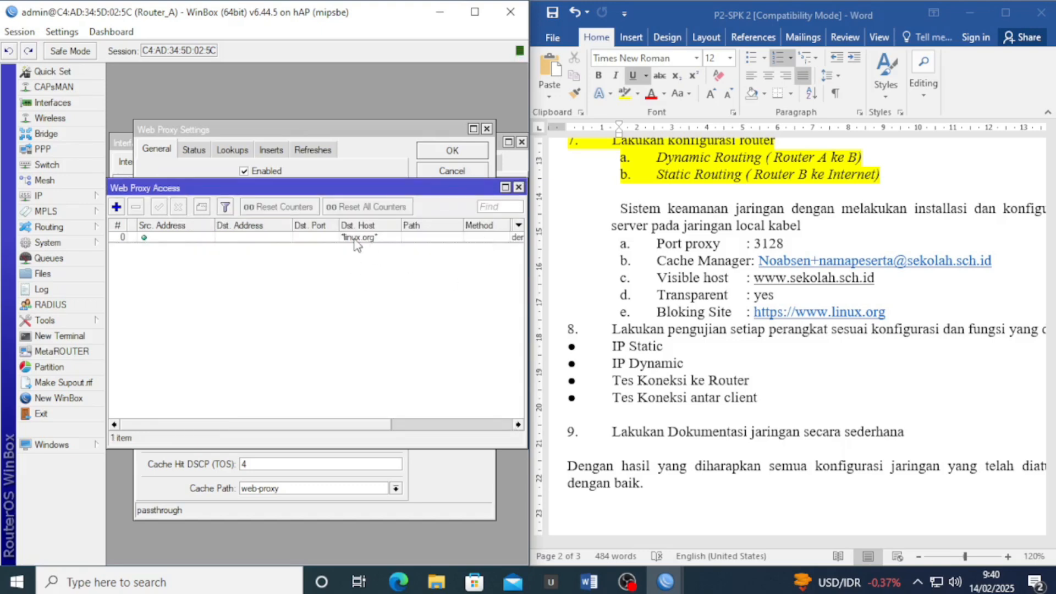
Close the web proxy windows and bring up the firewall NAT rule list
left_click(518, 188)
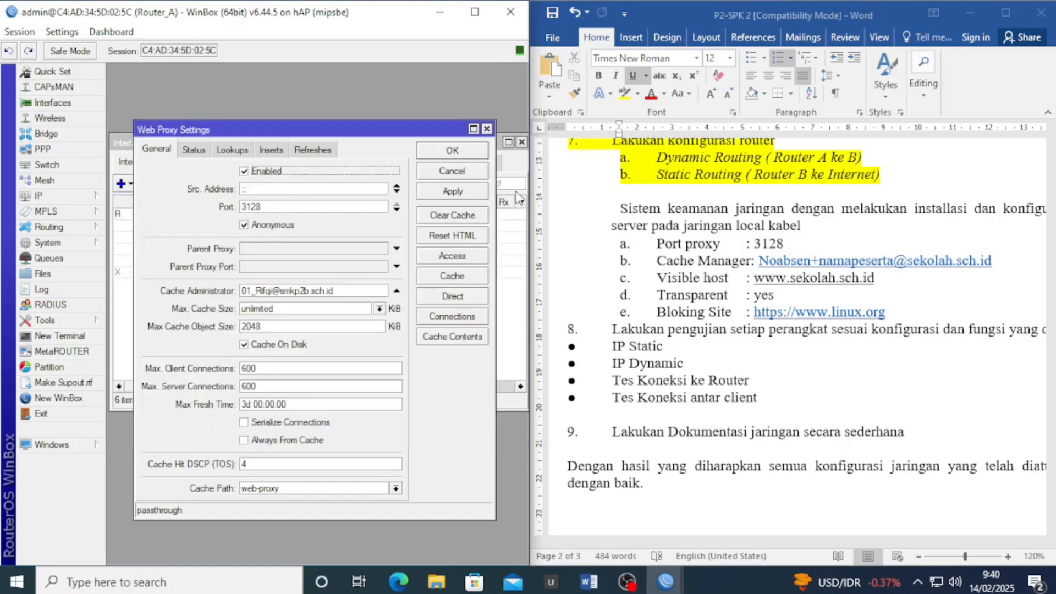
left_click(450, 152)
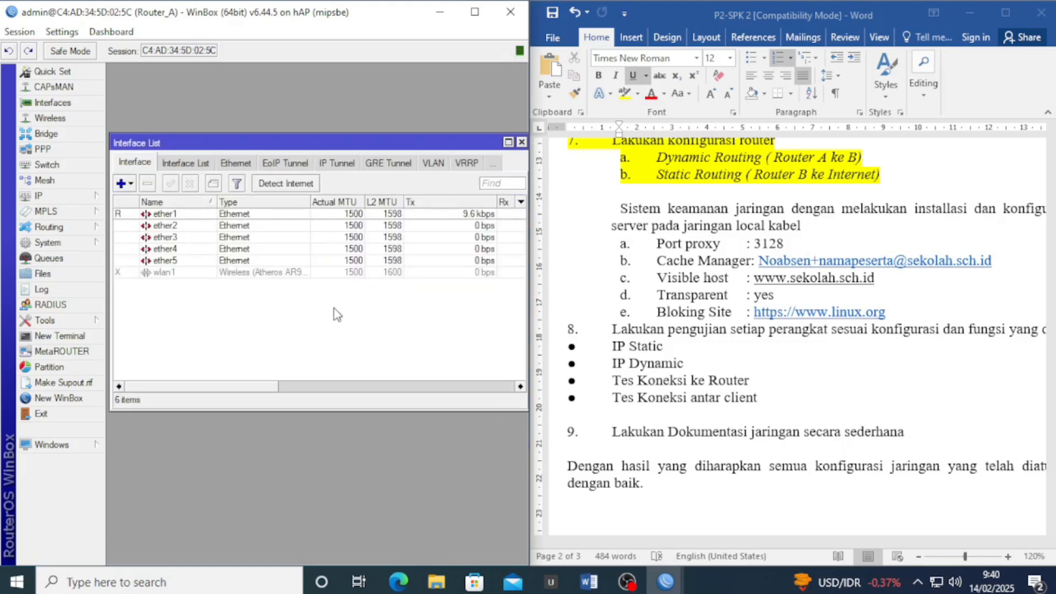
left_click(88, 197)
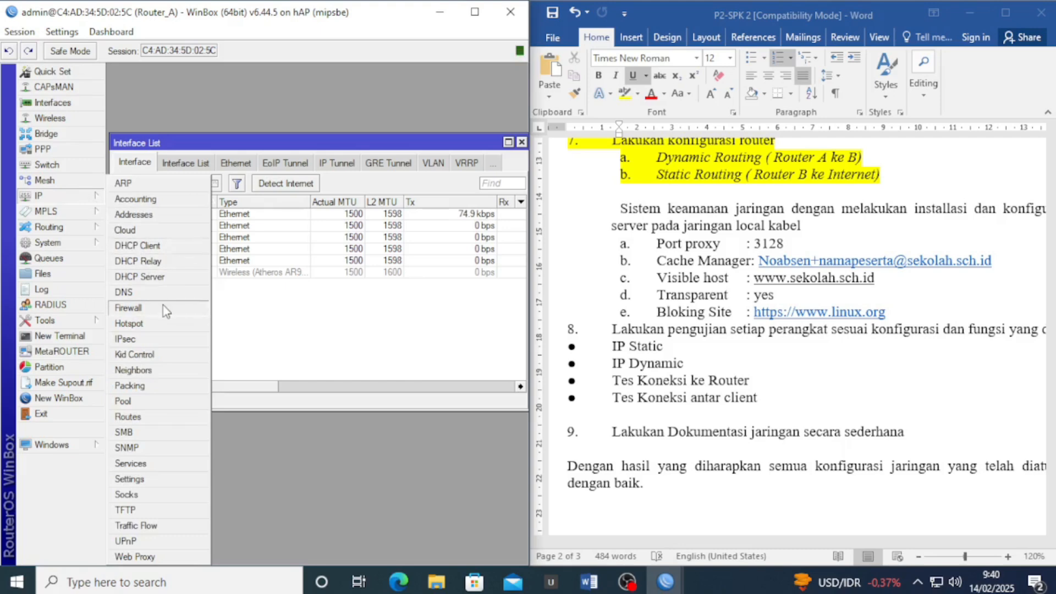
left_click(144, 306)
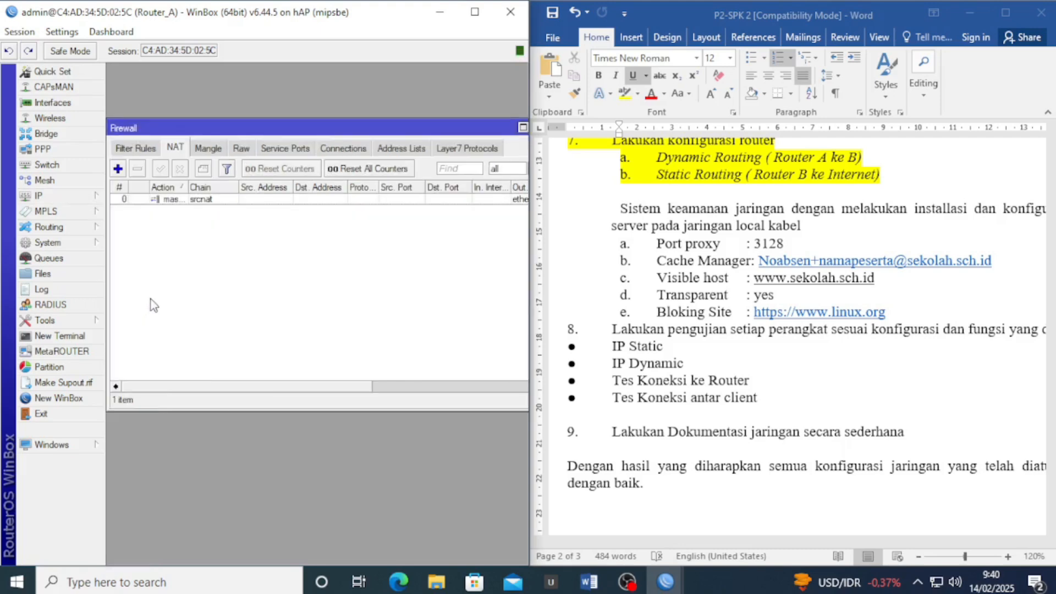
Add a dstnat NAT rule matching tcp, destination port 80, in-interface ether2
left_click(117, 169)
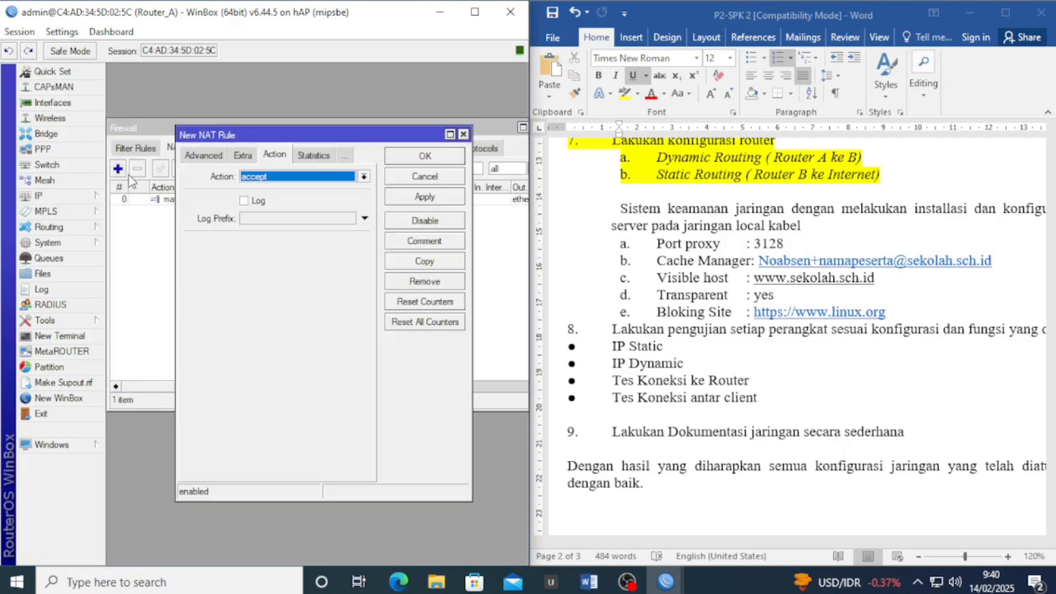
left_click(196, 157)
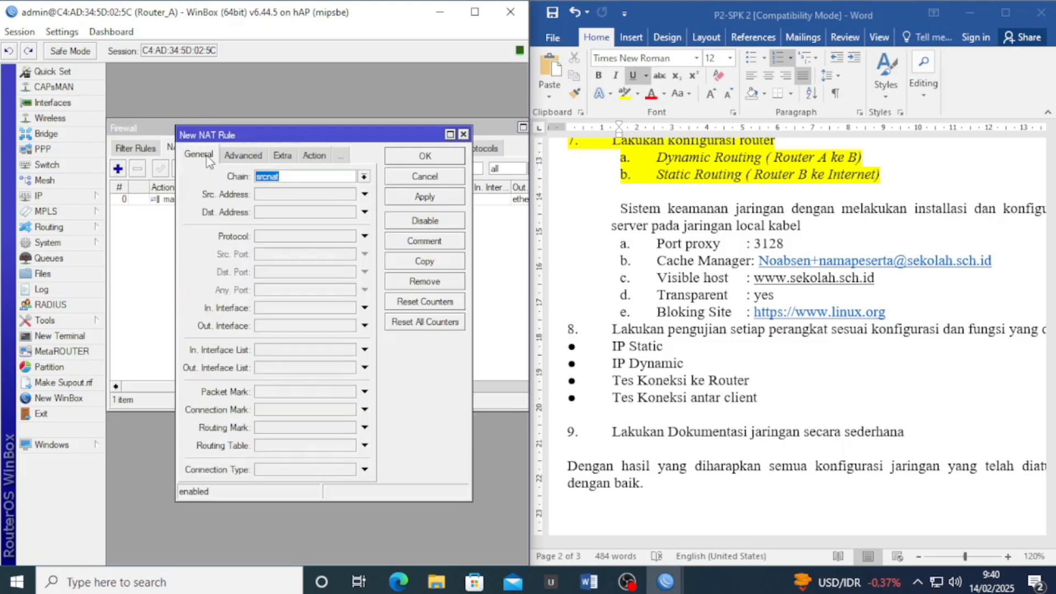
left_click(364, 176)
left_click(328, 189)
left_click(280, 237)
left_click(309, 237)
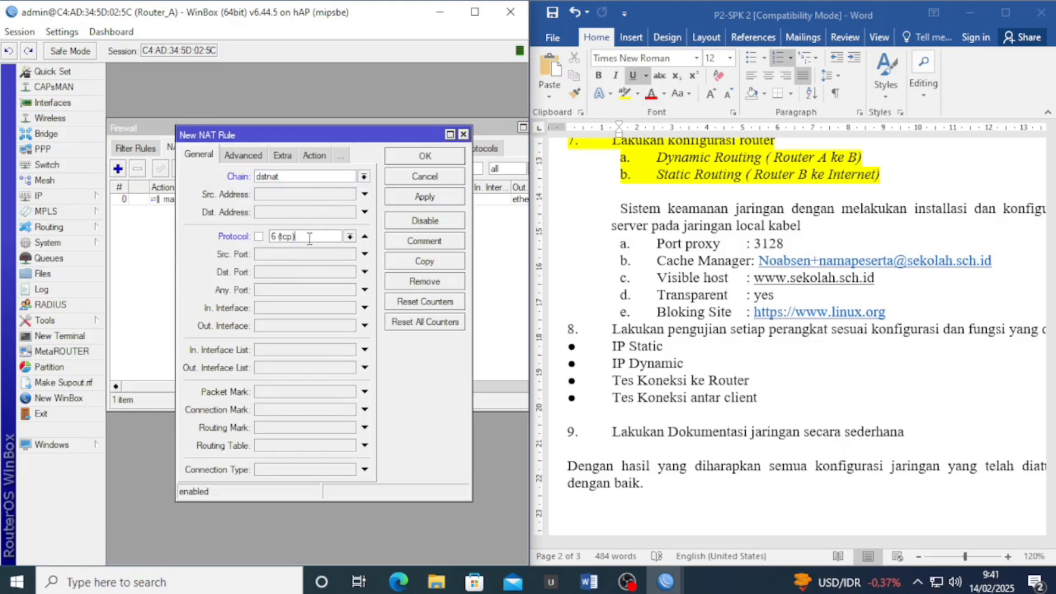
left_click_drag(309, 237, 264, 242)
left_click(281, 276)
left_click(281, 275)
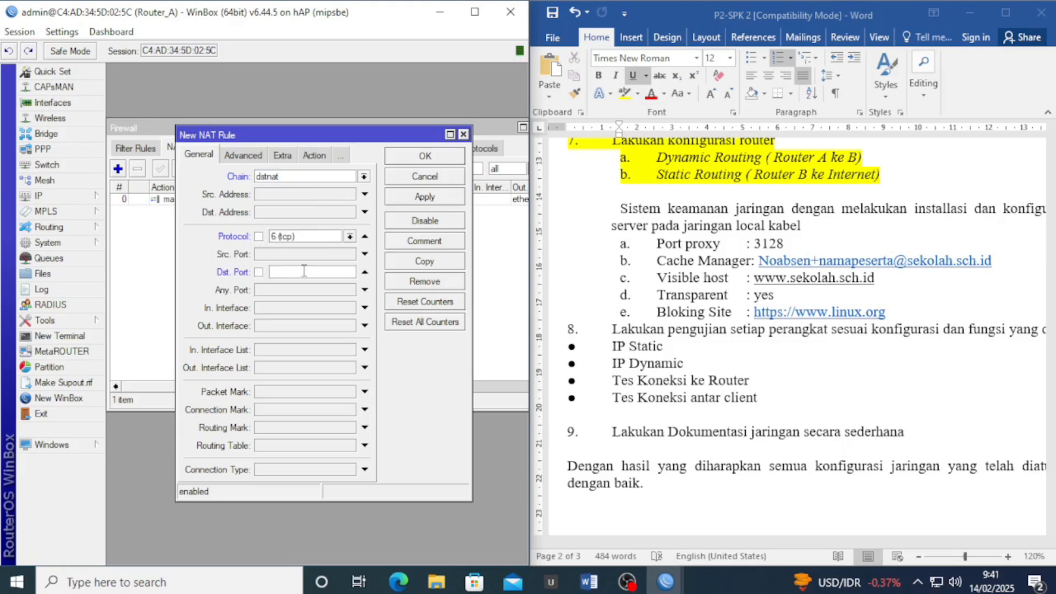
type("809")
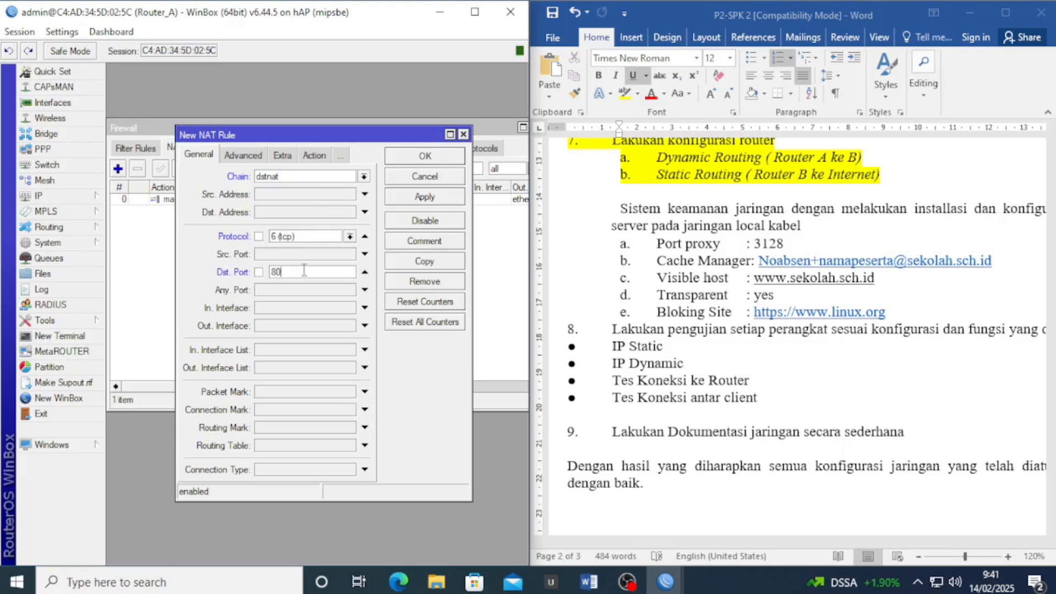
left_click_drag(282, 272, 266, 273)
left_click(274, 309)
left_click(313, 309)
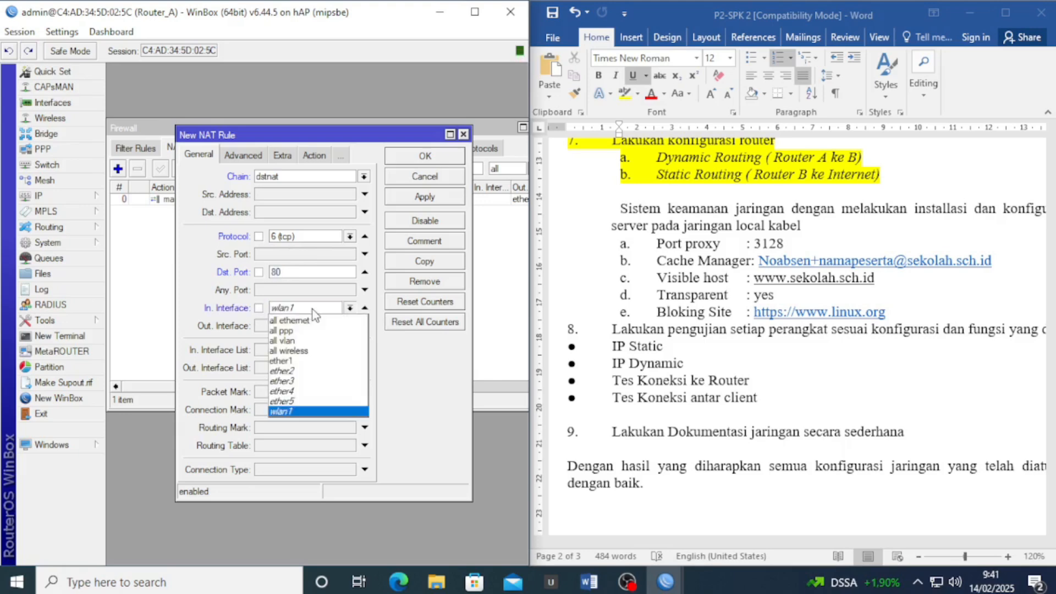
left_click(308, 372)
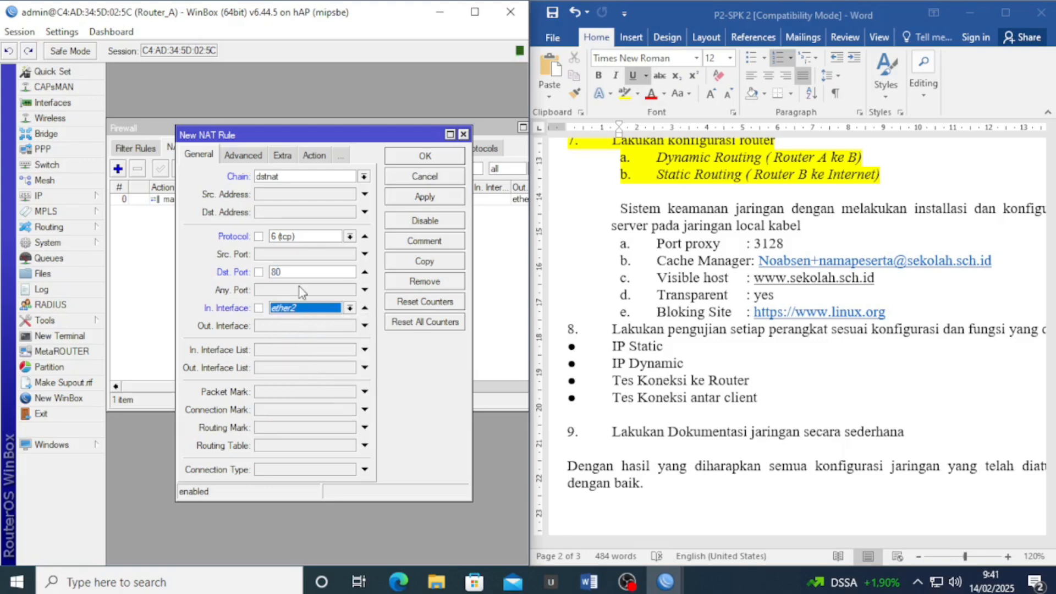
Set the rule's action to redirect to port 3128 and save it
left_click(314, 156)
left_click(362, 177)
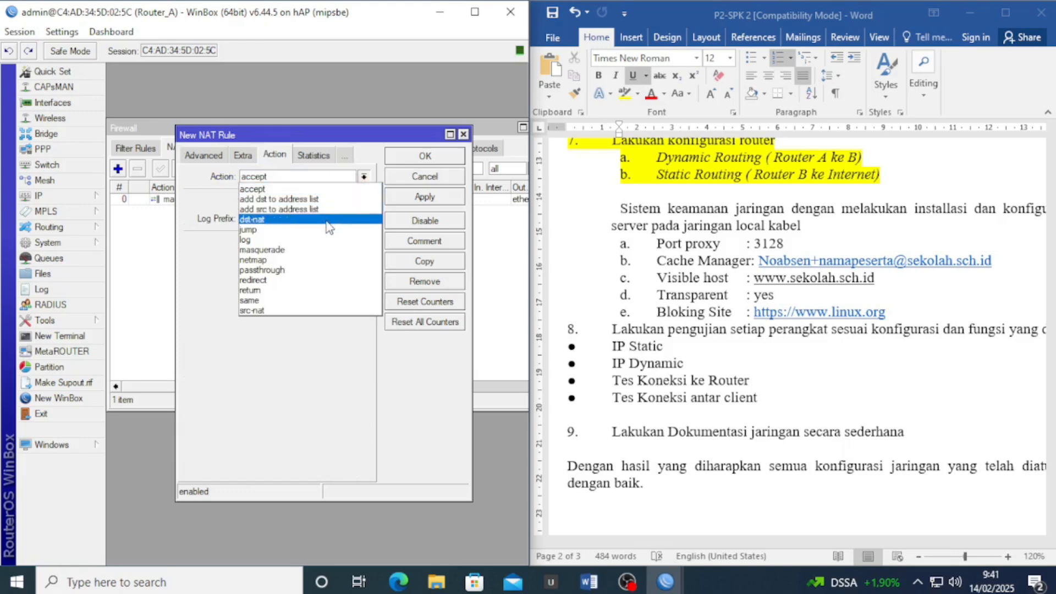
left_click(268, 280)
left_click(272, 245)
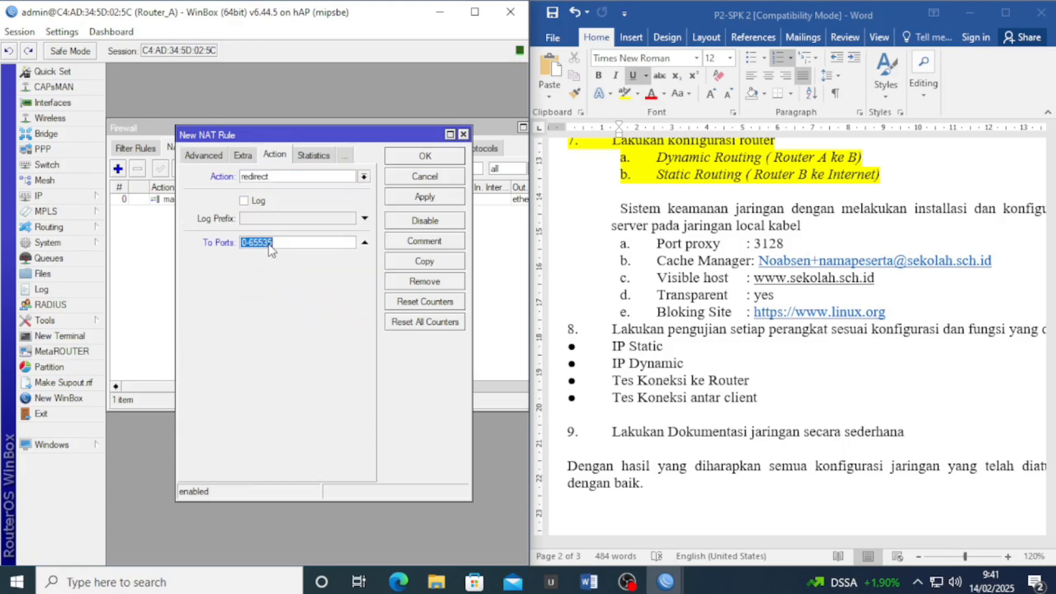
type("21")
type("12")
type("8")
left_click(432, 199)
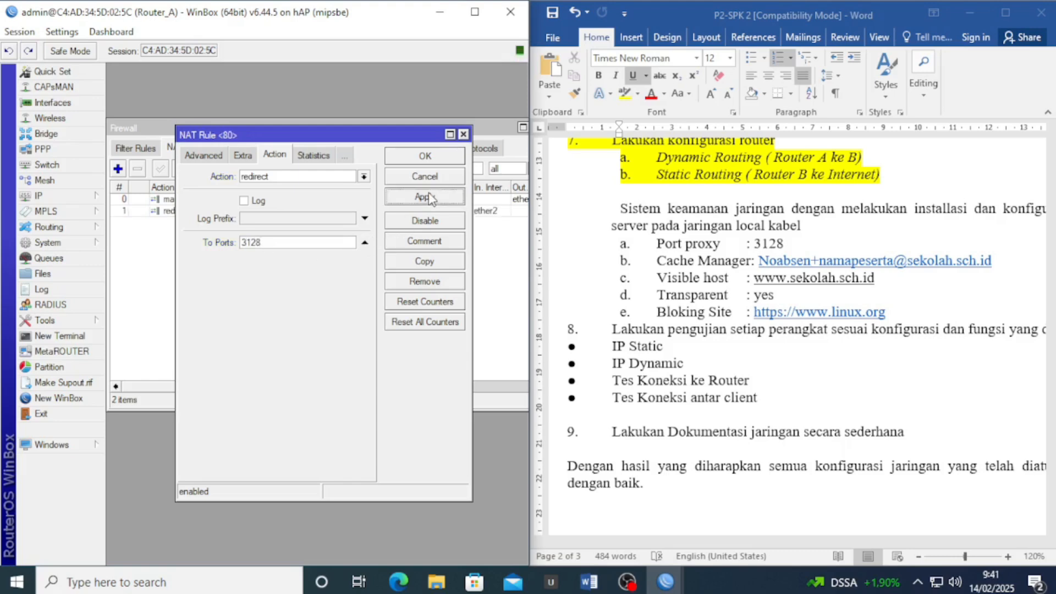
left_click(435, 158)
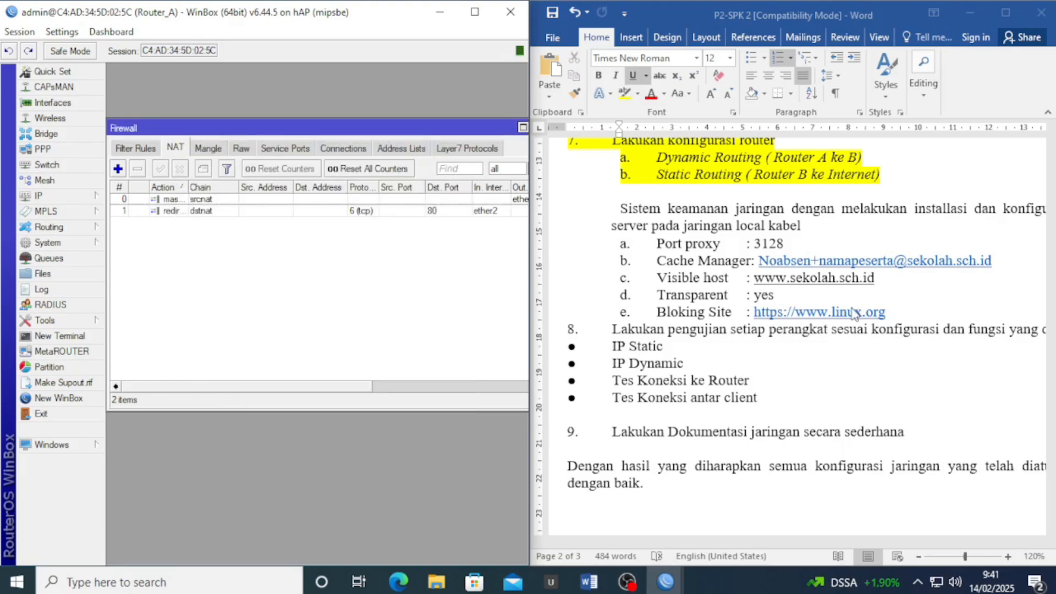
left_click(900, 316)
left_click_drag(933, 311, 620, 208)
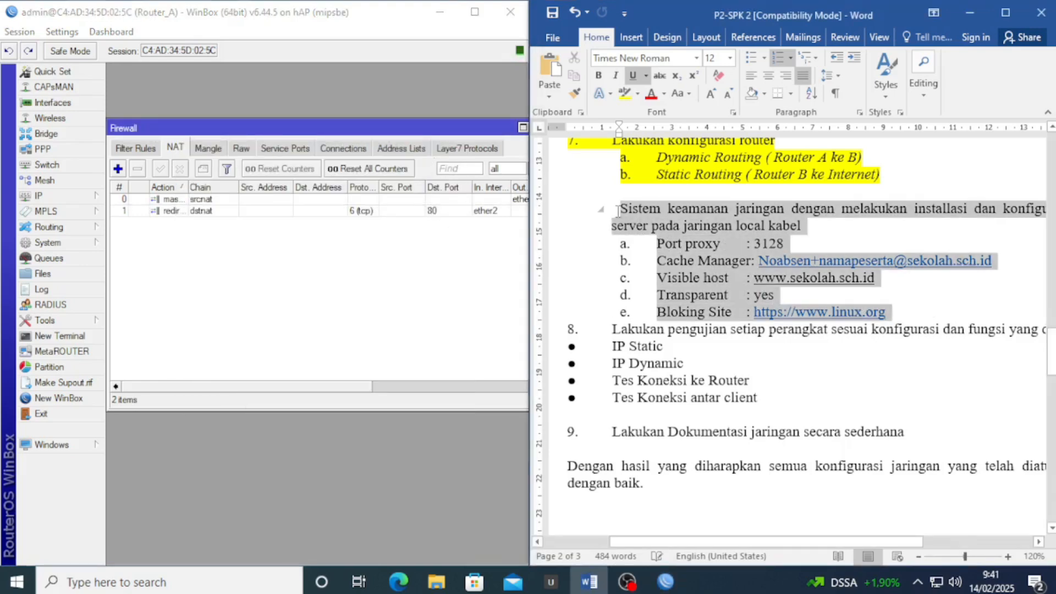
Highlight the completed proxy requirements yellow and scroll to the IP Static testing item
left_click(678, 185)
left_click(795, 240)
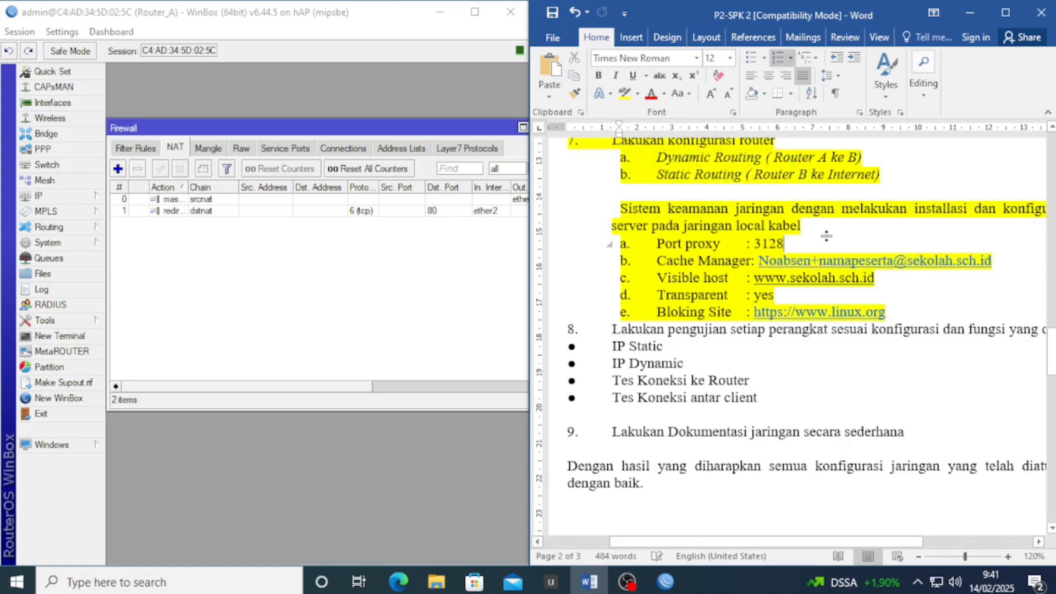
scroll(726, 317, "down", 1)
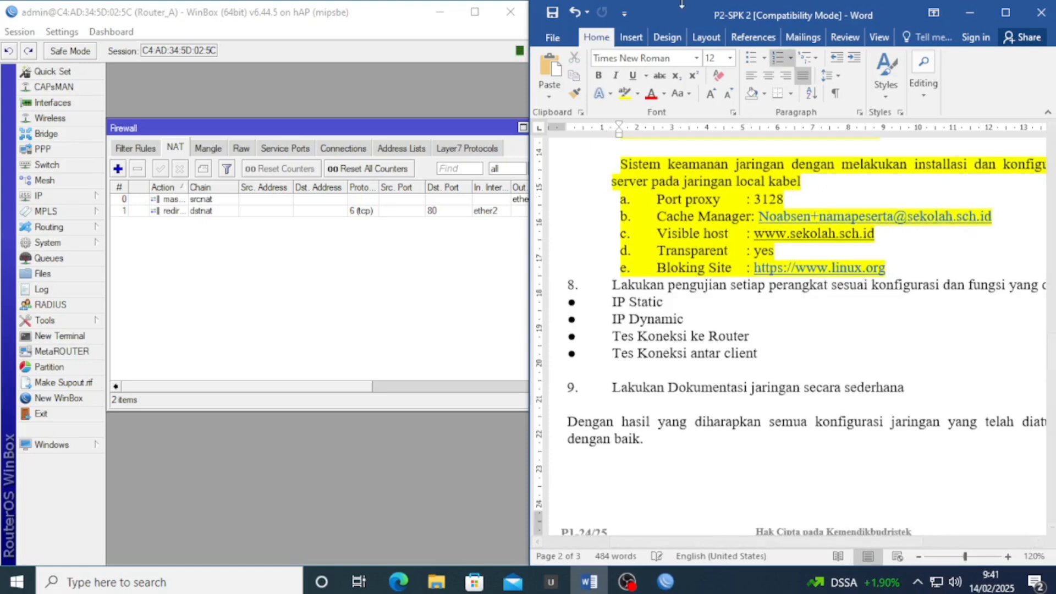
left_click_drag(677, 14, 441, 1)
scroll(390, 280, "down", 2)
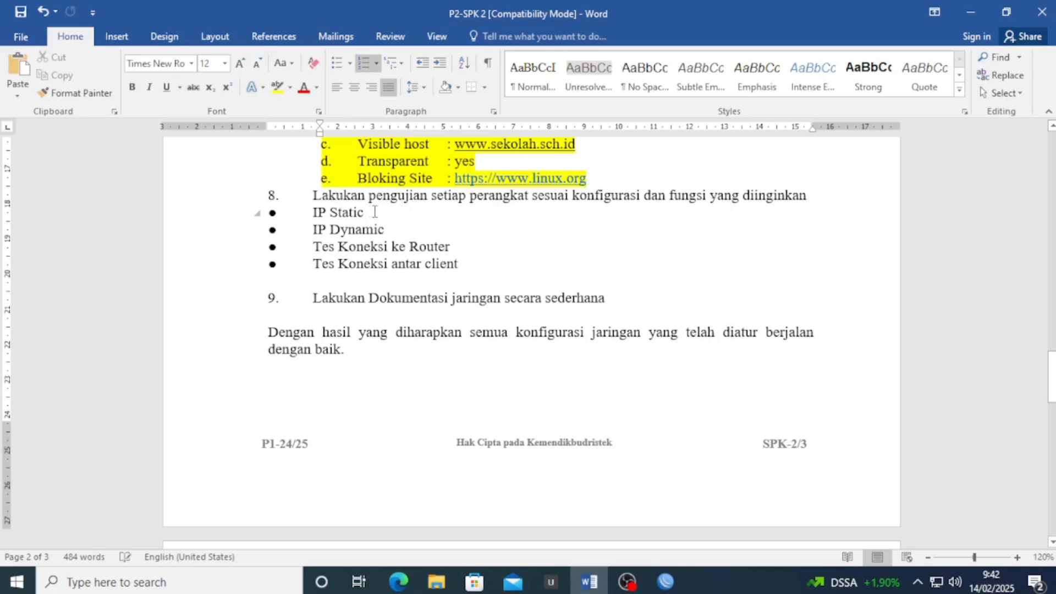
left_click_drag(370, 213, 305, 215)
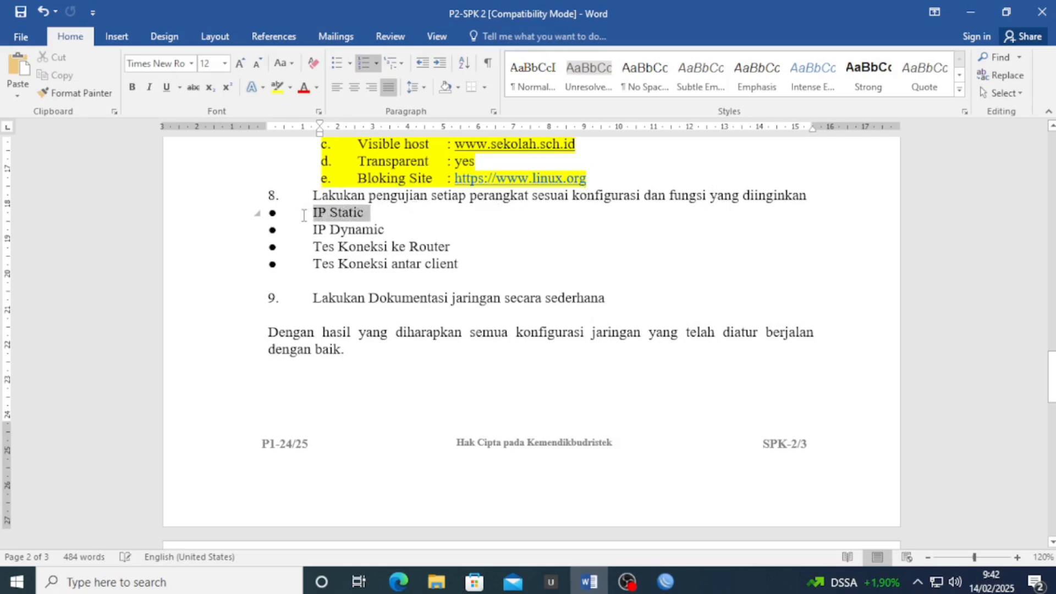
left_click(365, 215)
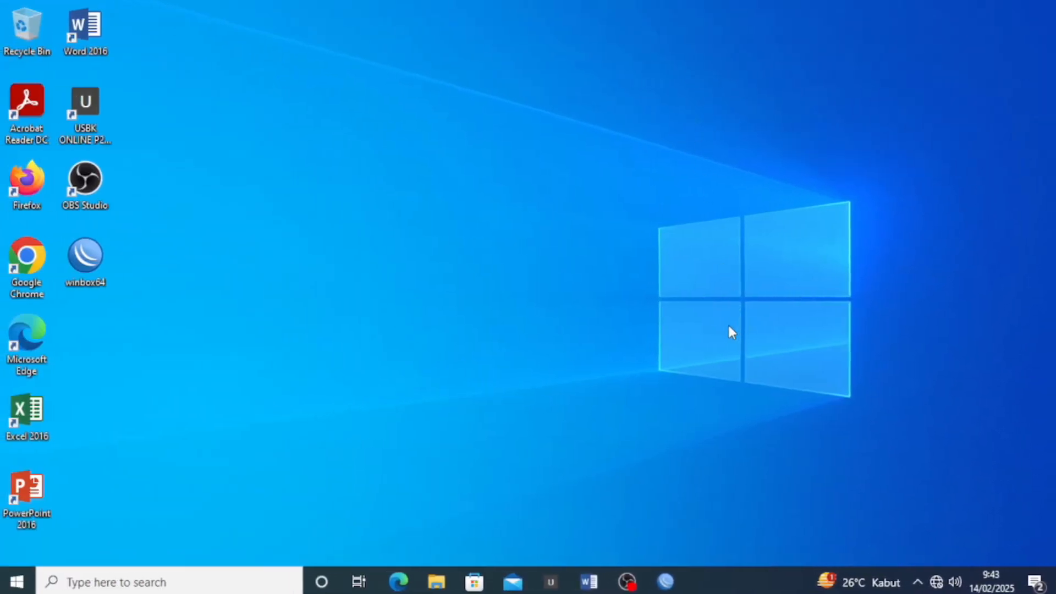
From Network & Internet settings' adapter options, open the Ethernet adapter's Properties
right_click(935, 585)
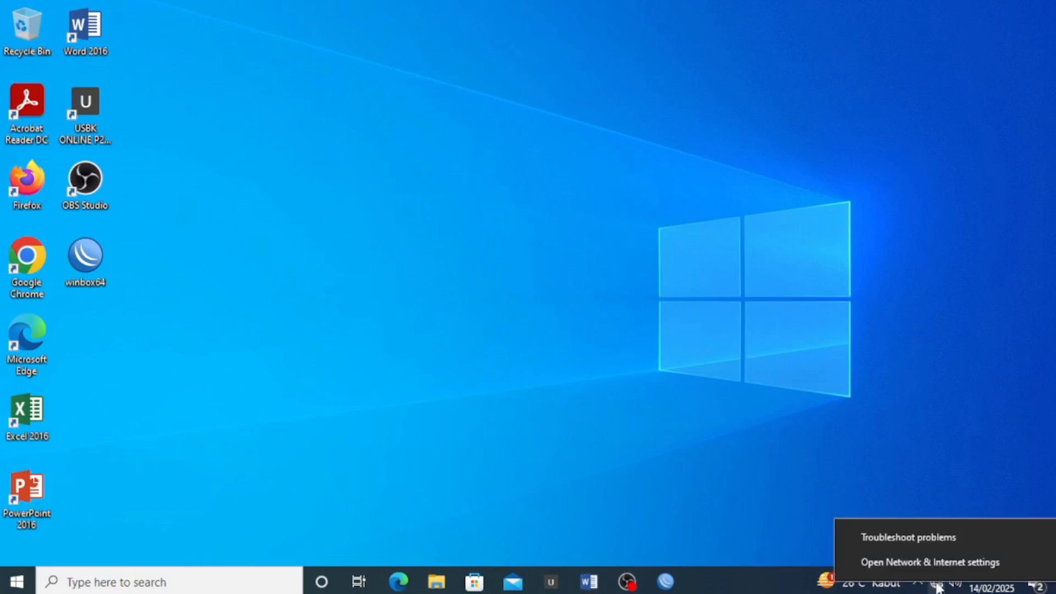
left_click(935, 563)
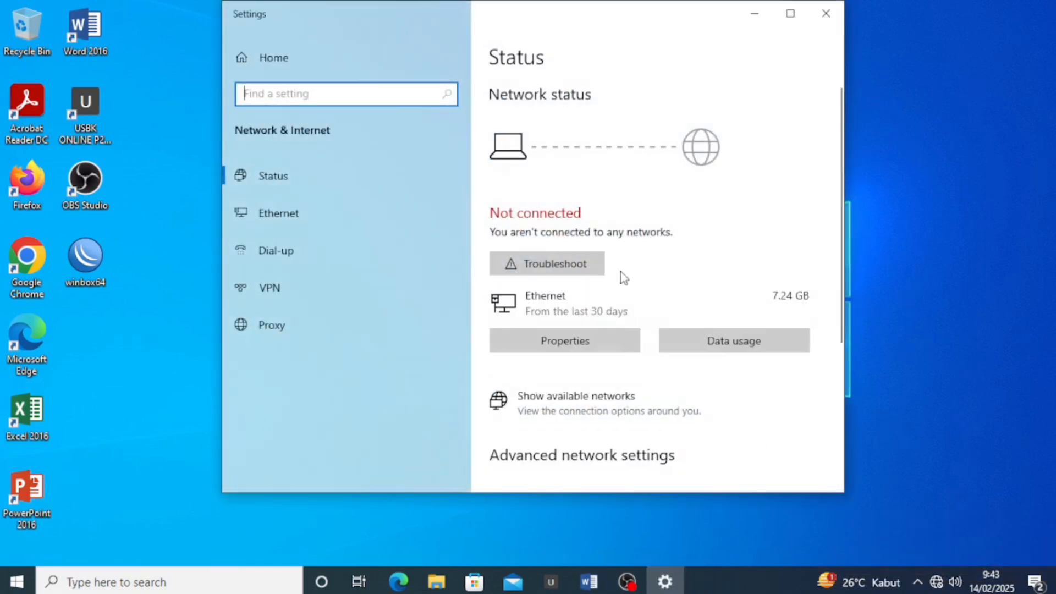
scroll(621, 274, "down", 5)
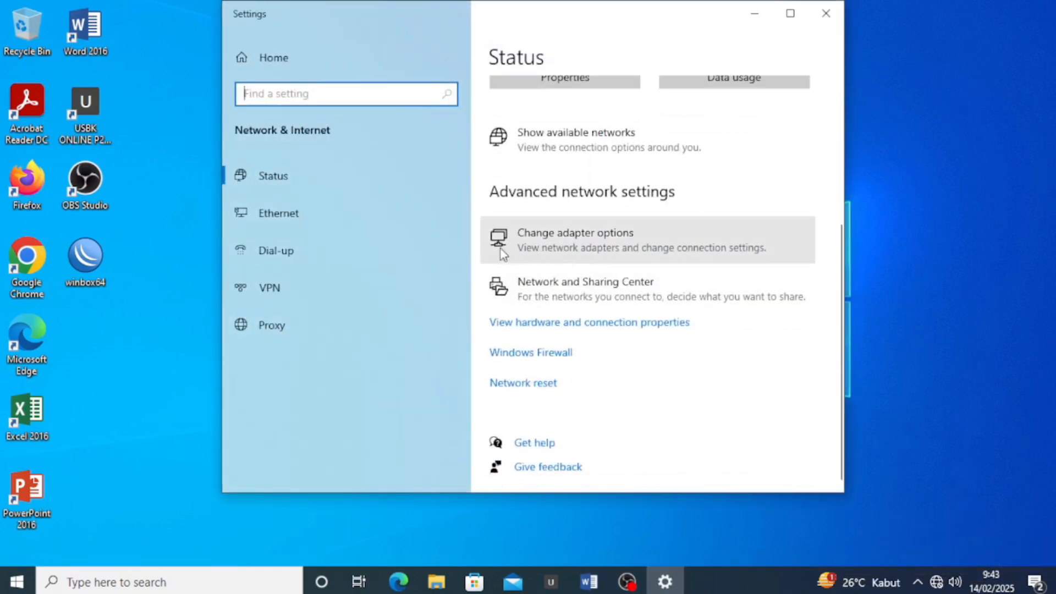
left_click(543, 247)
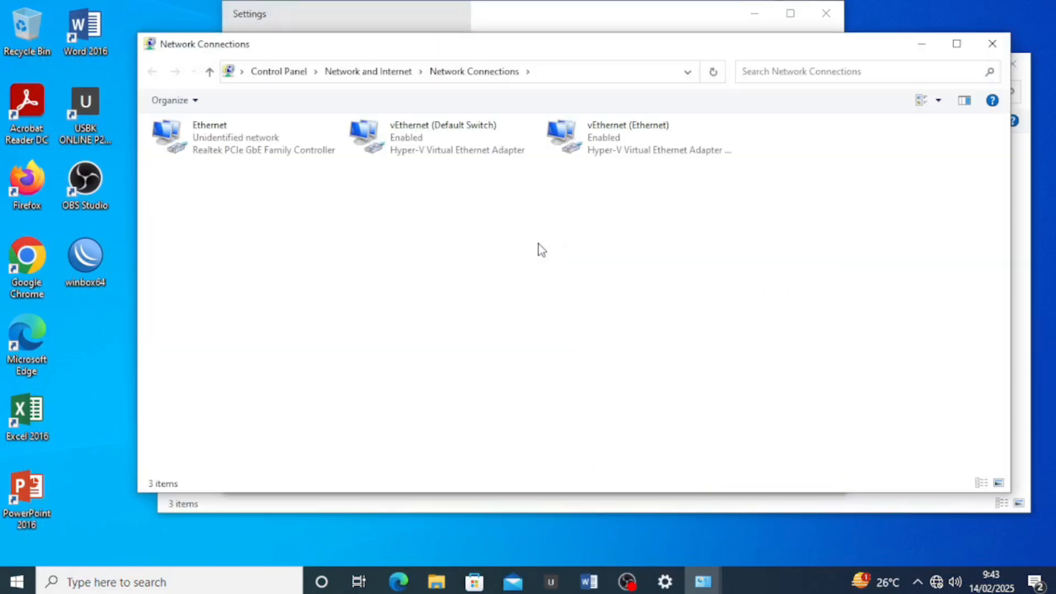
left_click(992, 44)
left_click(985, 175)
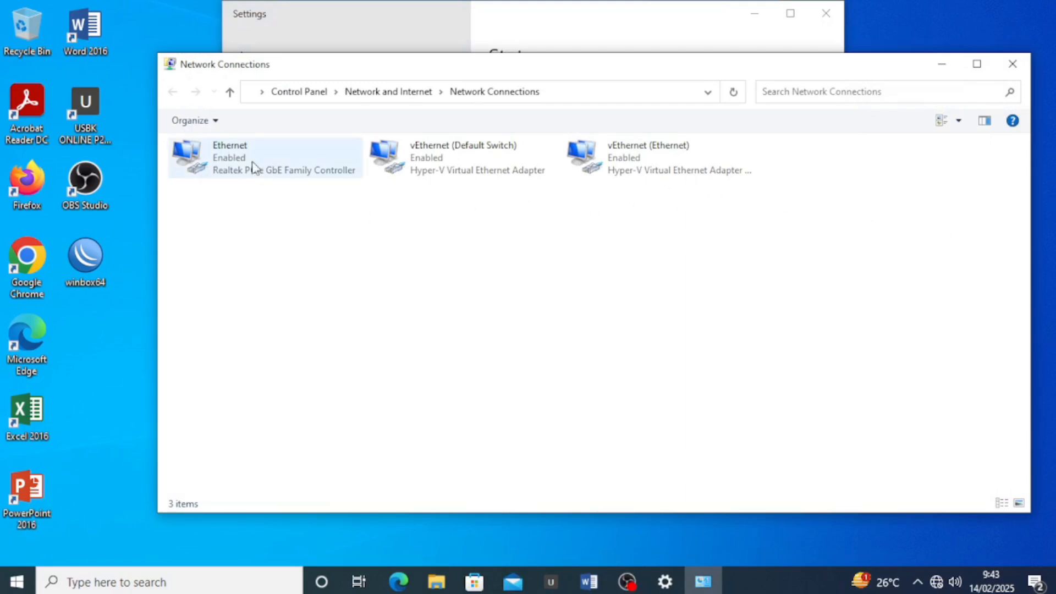
right_click(213, 154)
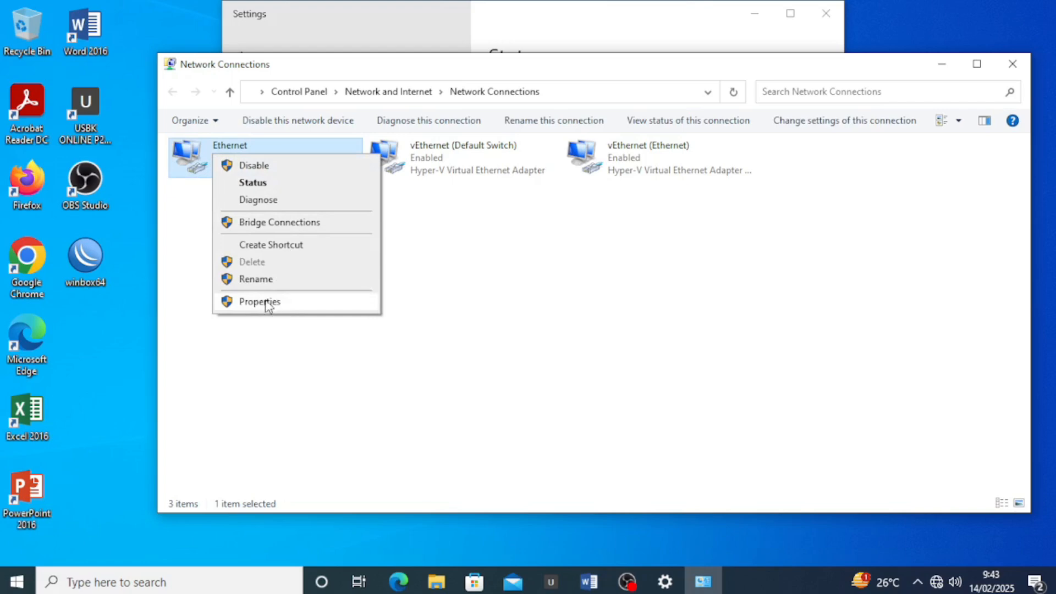
left_click(258, 302)
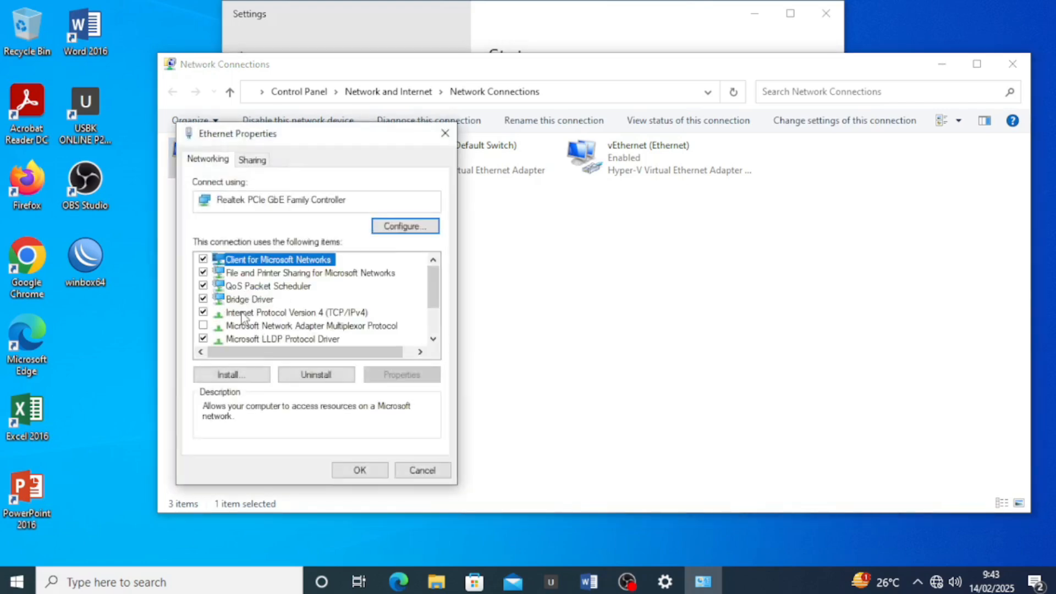
Give Ethernet static IPv4 192.201.10.5/255.255.255.0, gateway 192.201.10.2, DNS 8.8.8.8 and 8.8.4.4
double_click(279, 314)
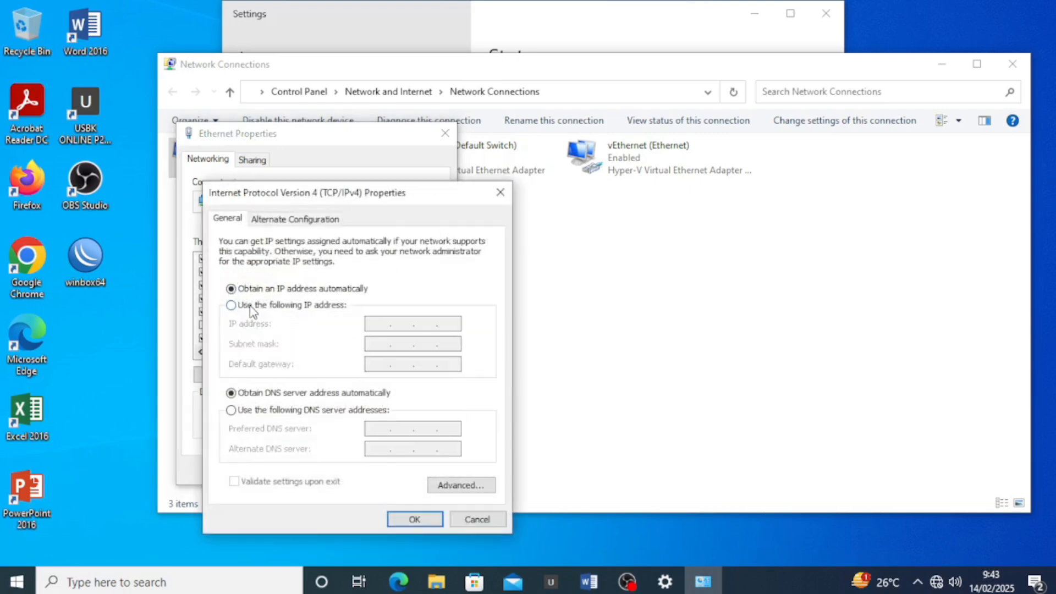
left_click(256, 309)
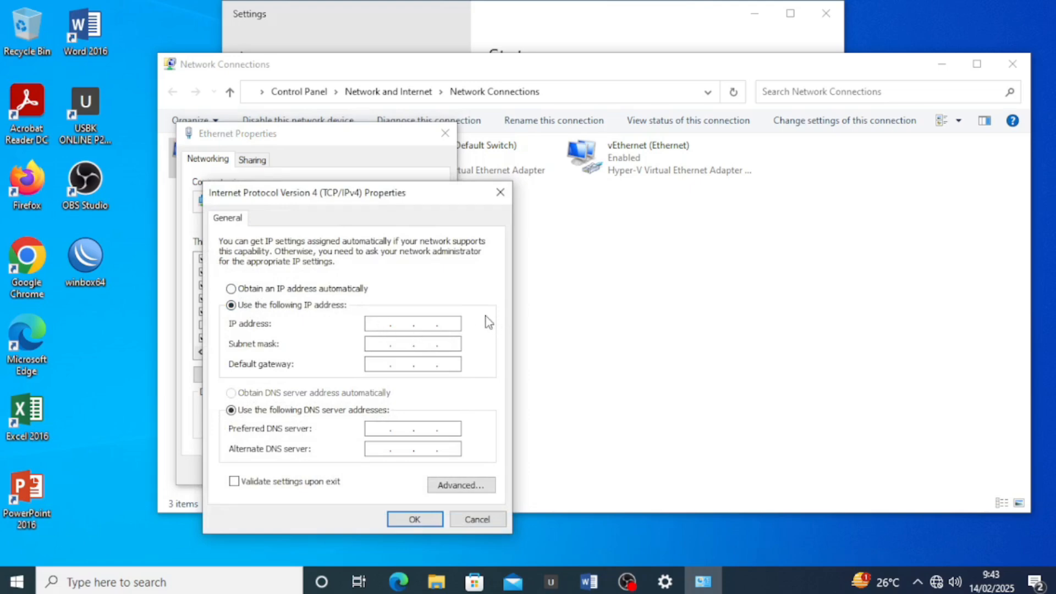
type("192 . 201 . 10 . 5")
left_click(372, 345)
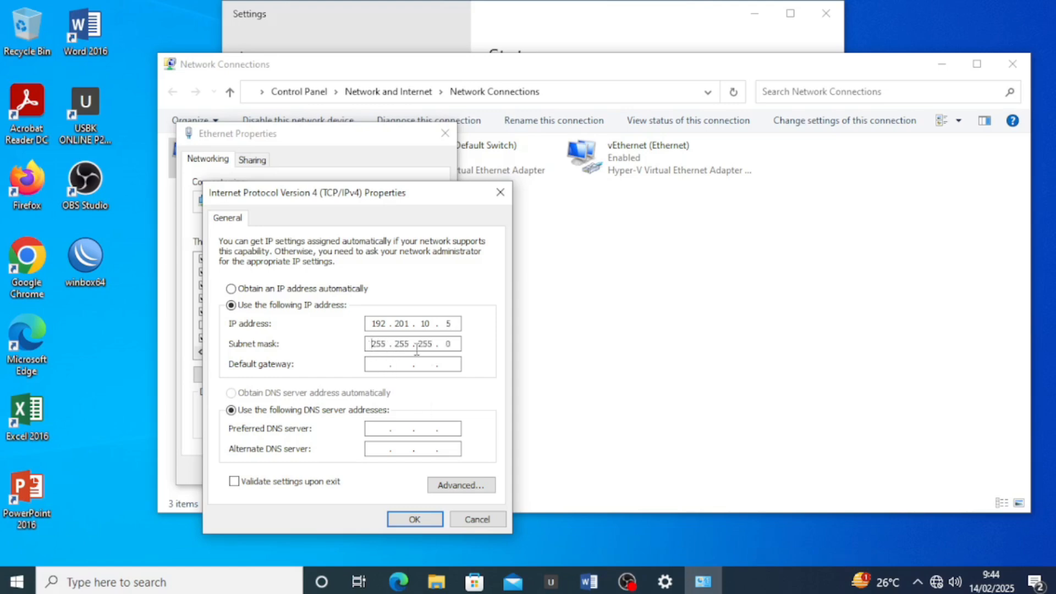
left_click(379, 363)
type("192 . 201 . 10 . 2")
left_click(376, 429)
type("8.")
left_click(386, 450)
type("8.8.")
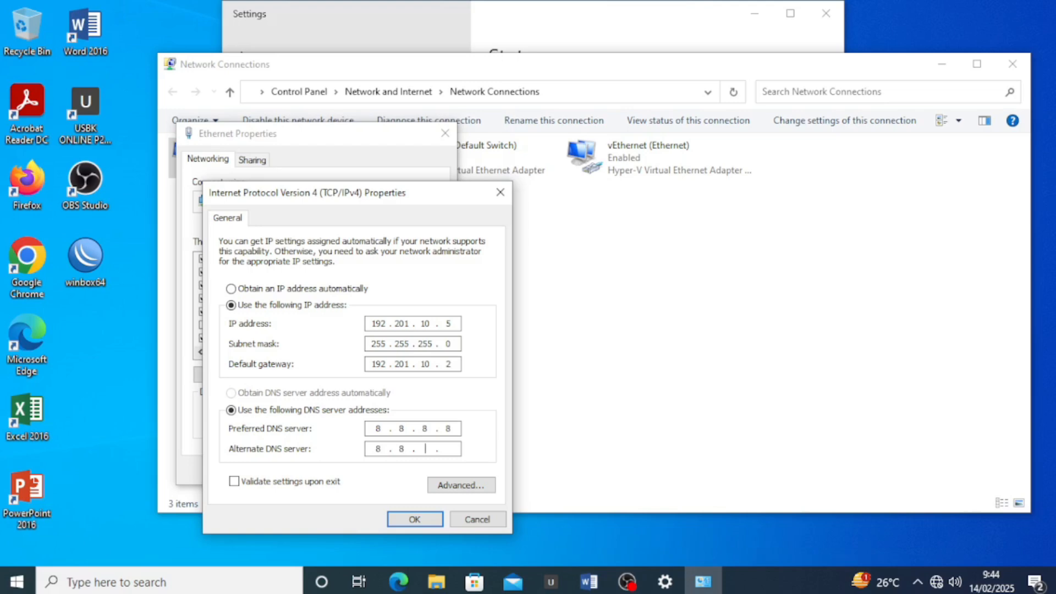
type("4.4")
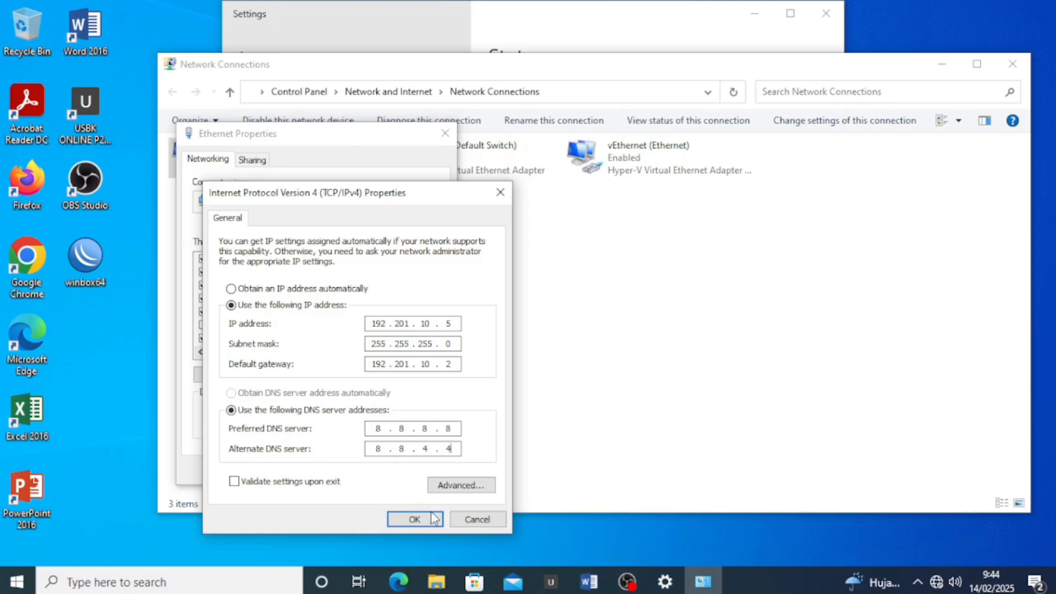
left_click(415, 517)
left_click(359, 470)
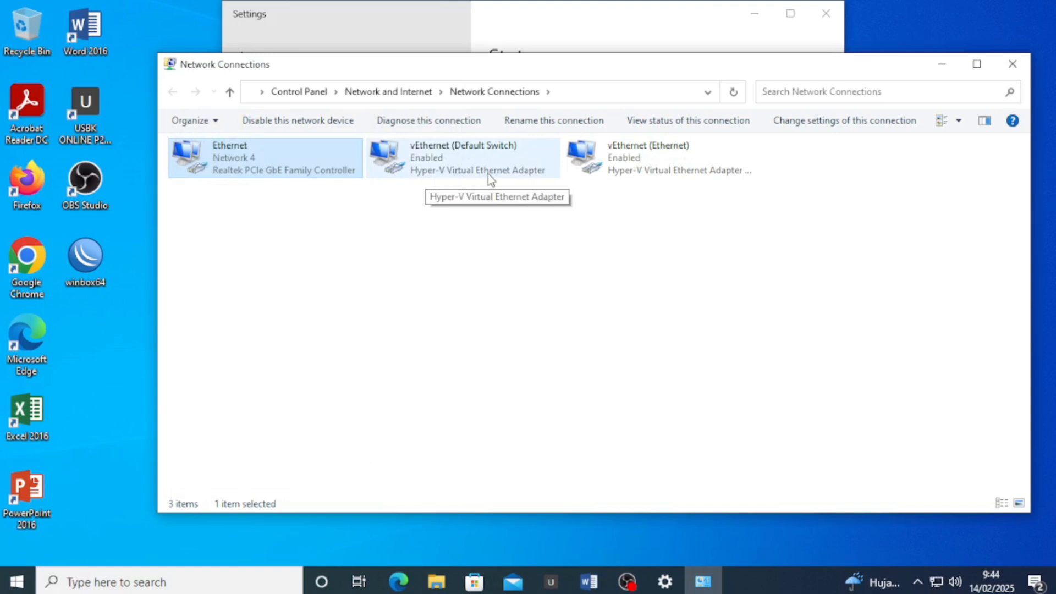
Disable the vEthernet (Default Switch) and vEthernet (Ethernet) adapters
right_click(456, 164)
left_click(526, 176)
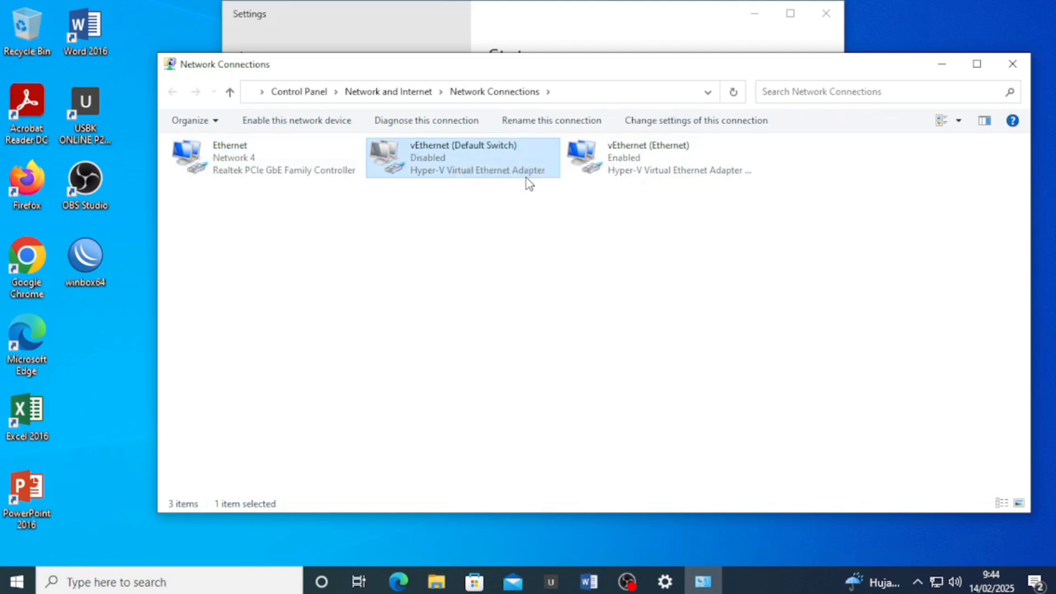
right_click(580, 161)
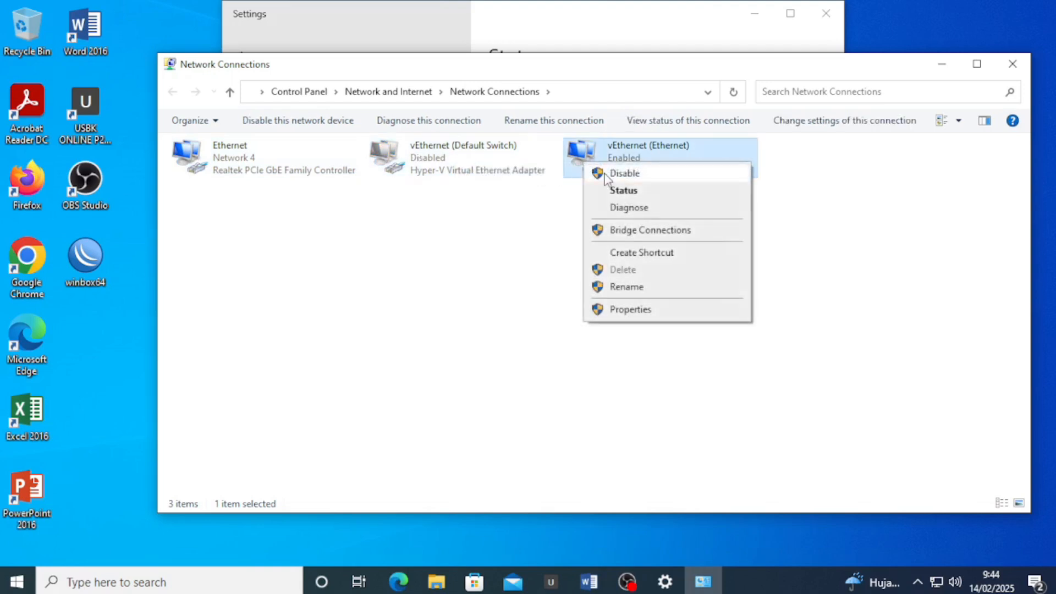
left_click(608, 175)
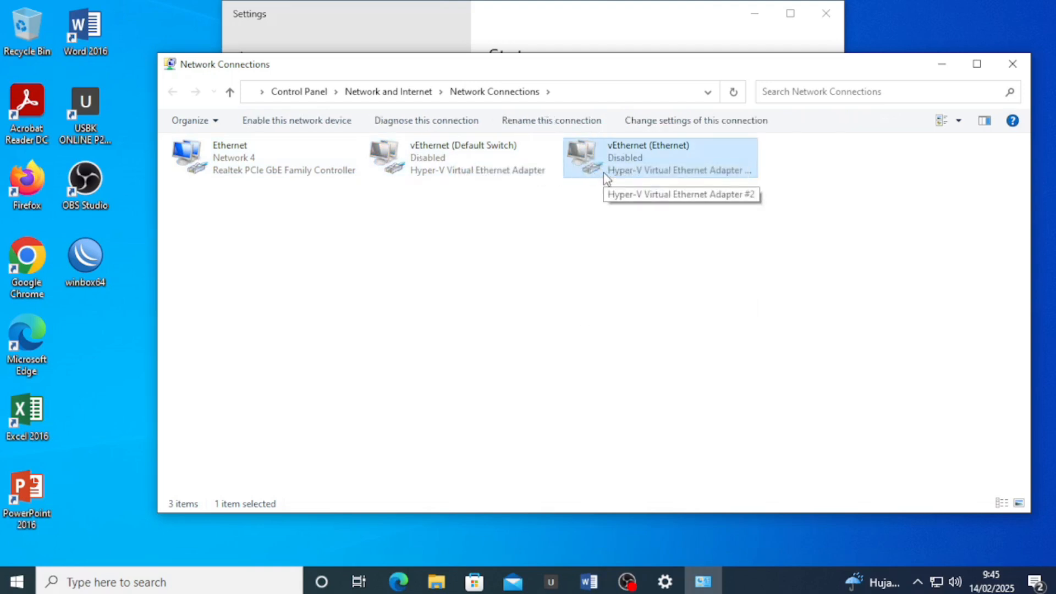
Close Network Connections and Settings, then bring up the Run box with Win+R
left_click(1011, 64)
left_click(830, 13)
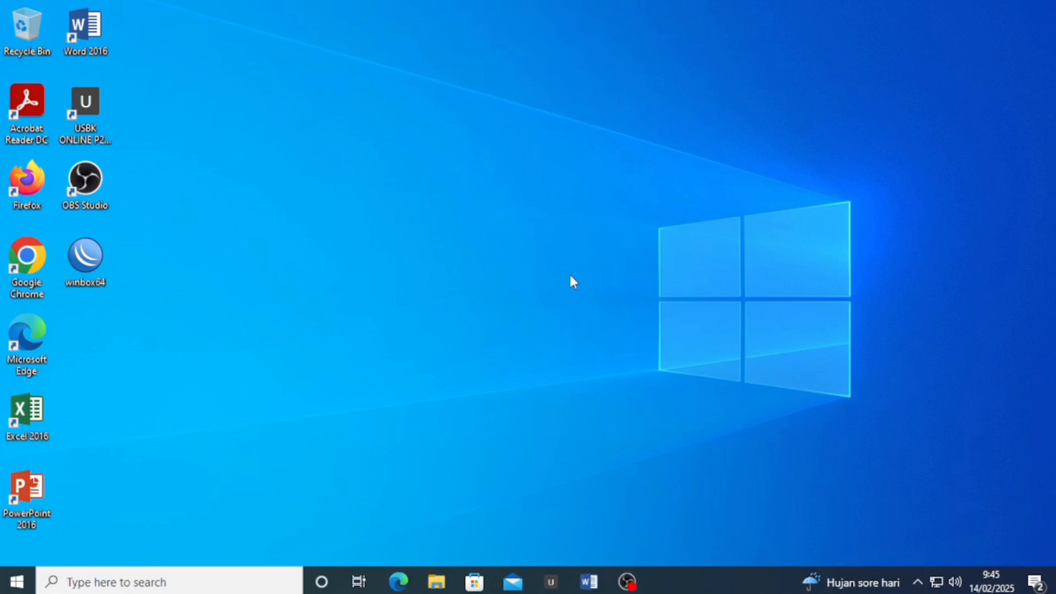
key("super+r")
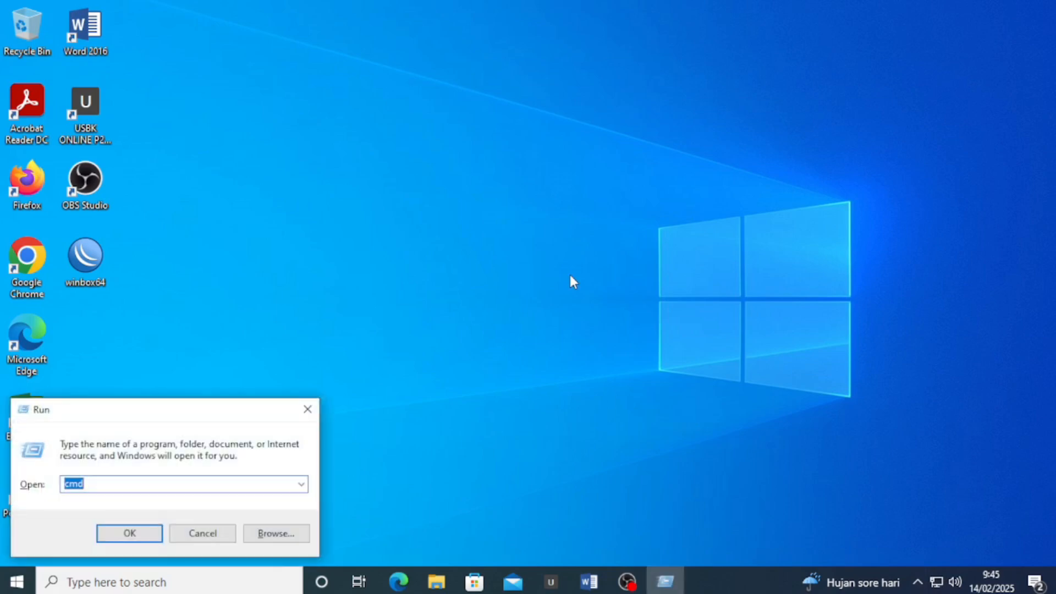
Launch Command Prompt and run ipconfig to confirm gateway 192.201.10.2
key("Return")
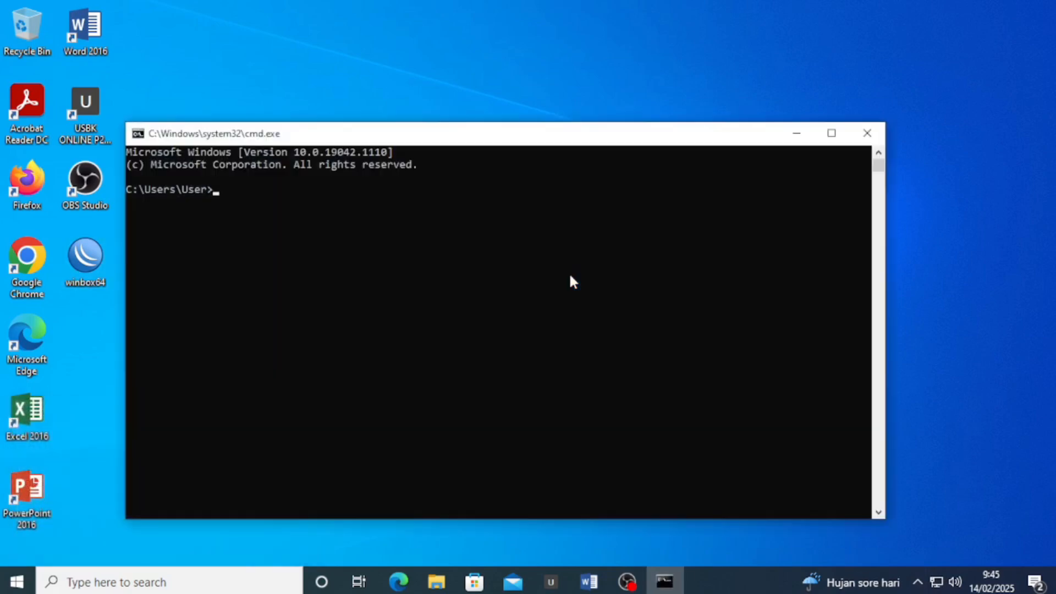
type("ipconfig")
key("Return")
scroll(436, 323, "down", 2)
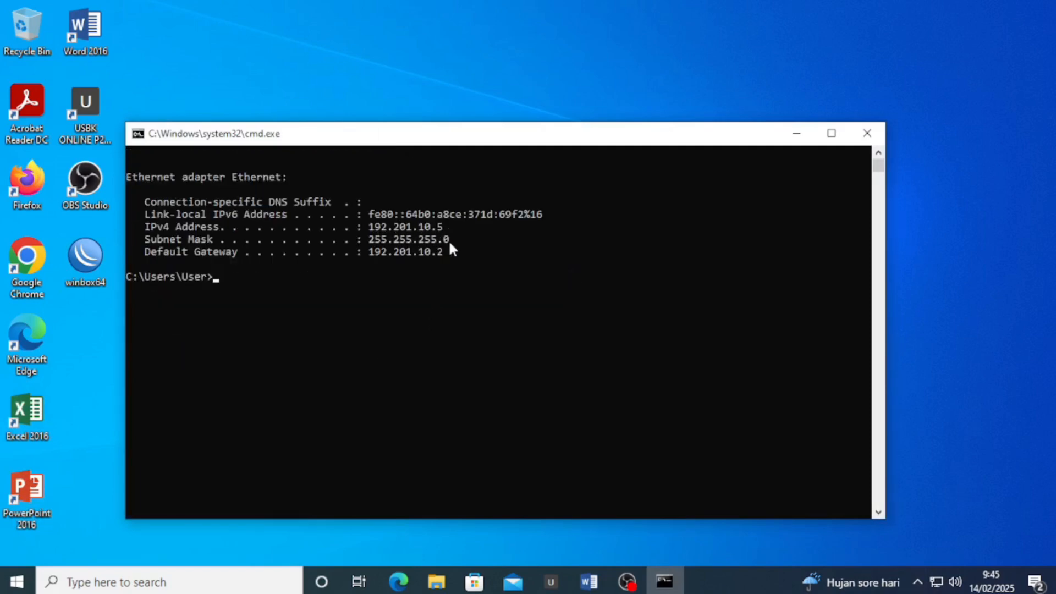
left_click_drag(448, 252, 372, 259)
left_click(345, 276)
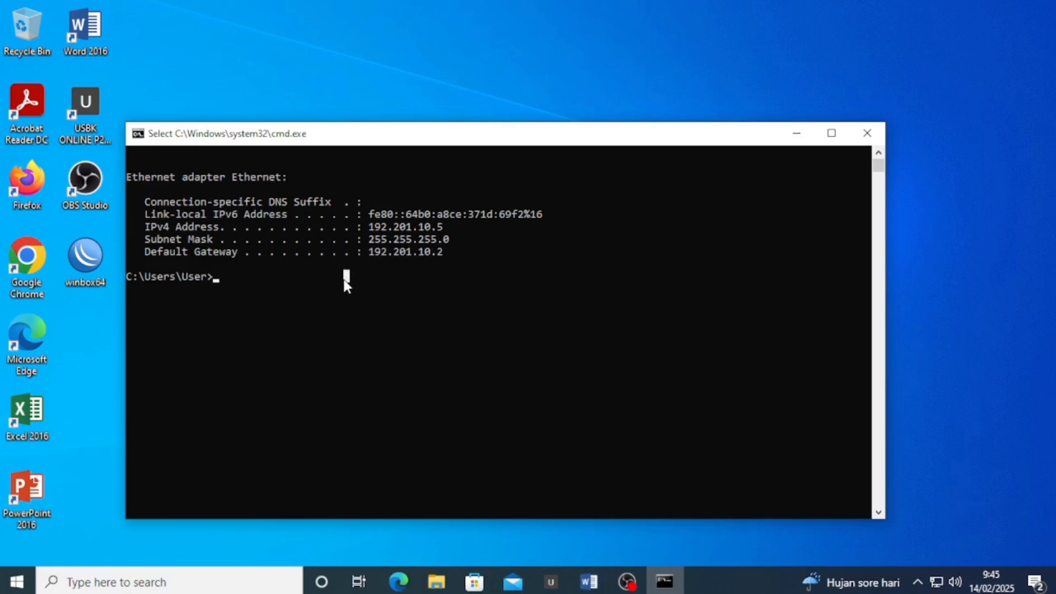
Ping 8.8.8.8 and google.com to verify internet access and name resolution
type("ping ")
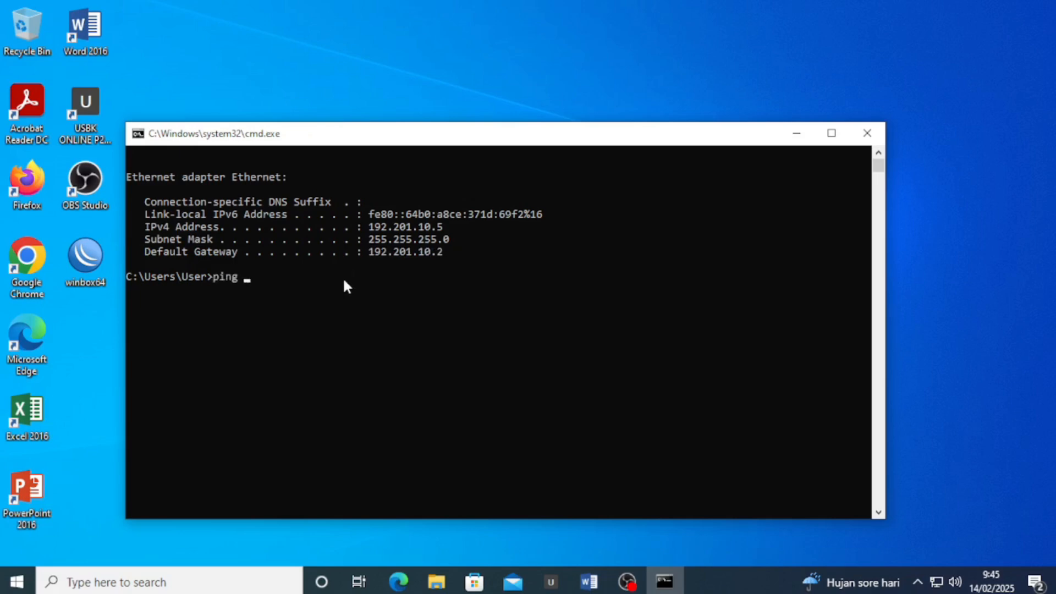
type("8.8.8.8")
key("Return")
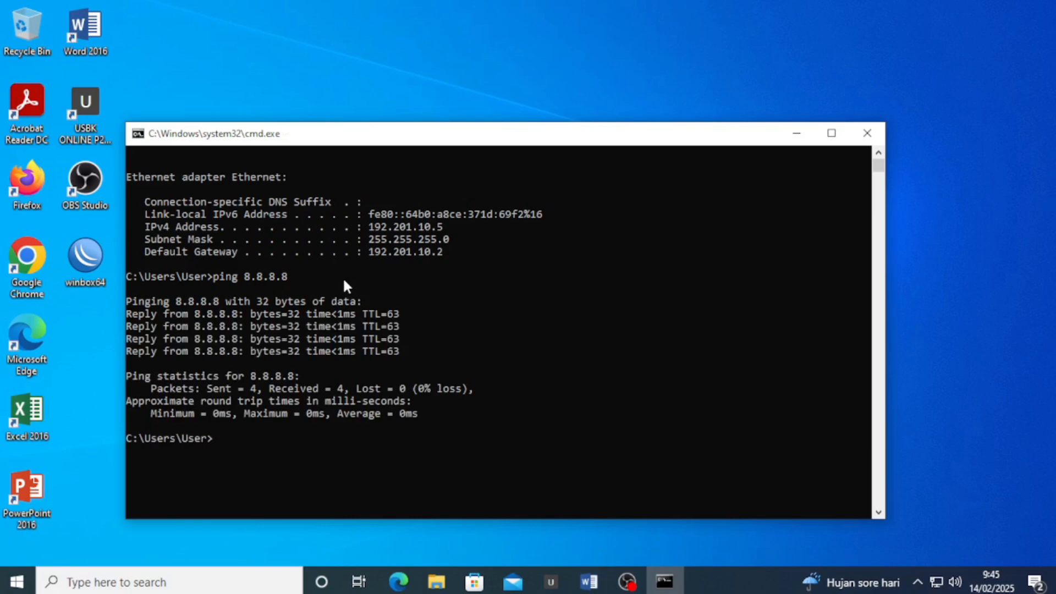
type("ping google.com")
key("Return")
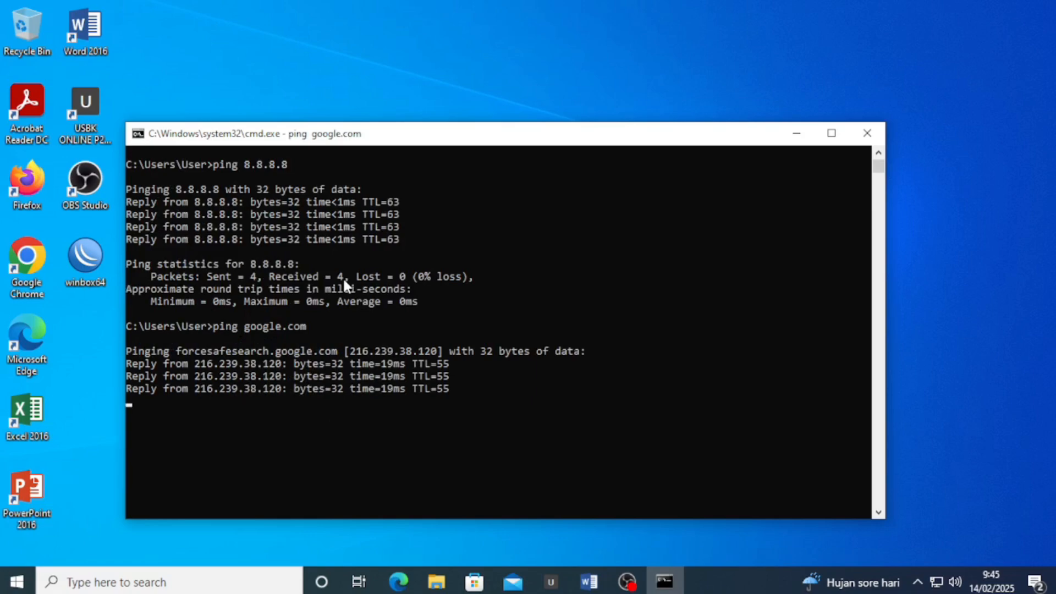
scroll(338, 316, "down", 1)
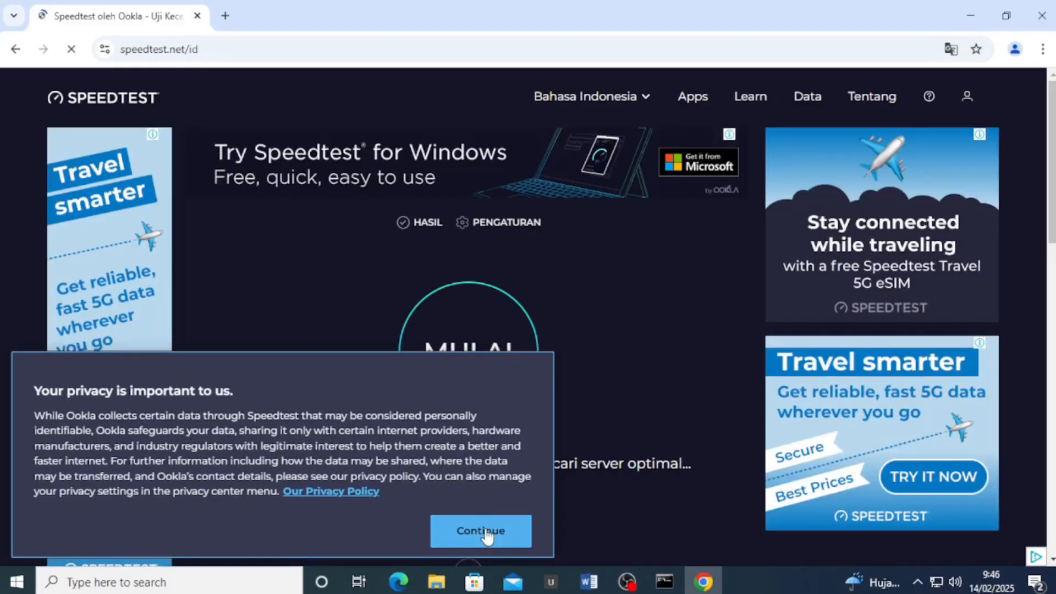
left_click(483, 530)
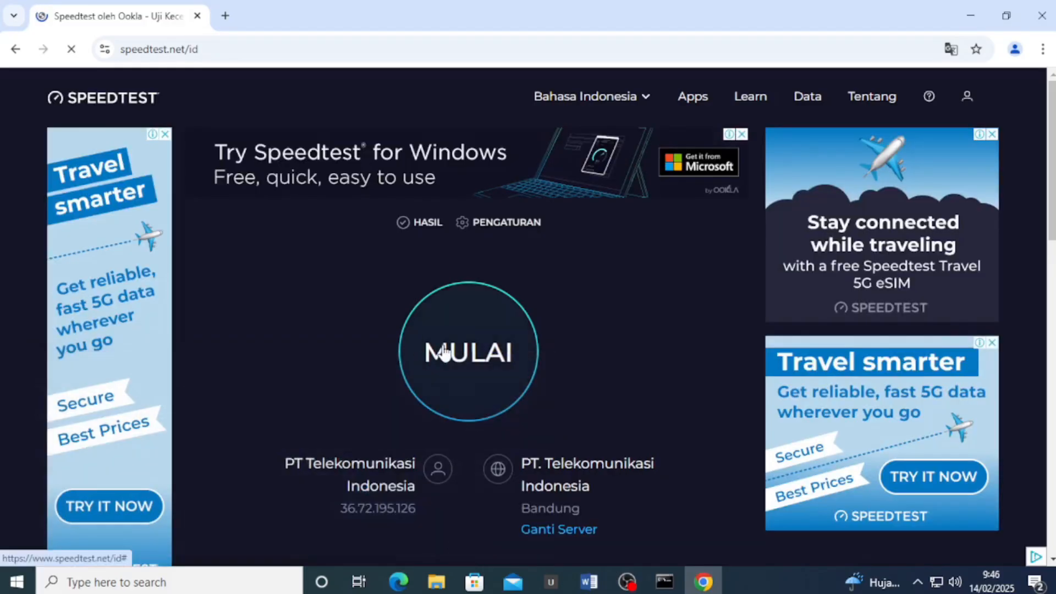
Run a Speedtest, getting 94.46 Mbps download, 40.74 Mbps upload and 4 ms ping
left_click(445, 353)
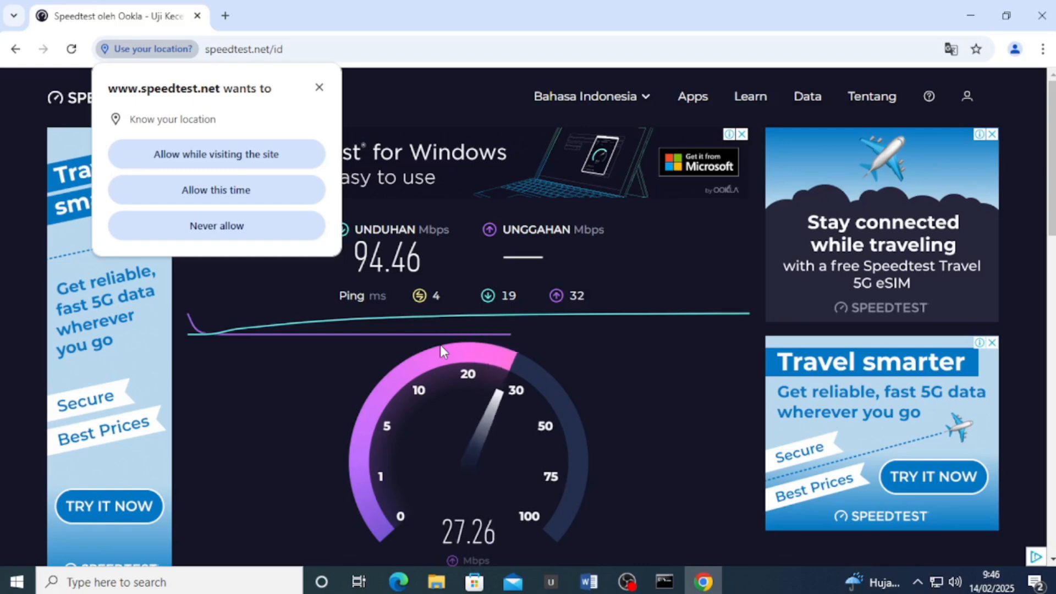
left_click(410, 210)
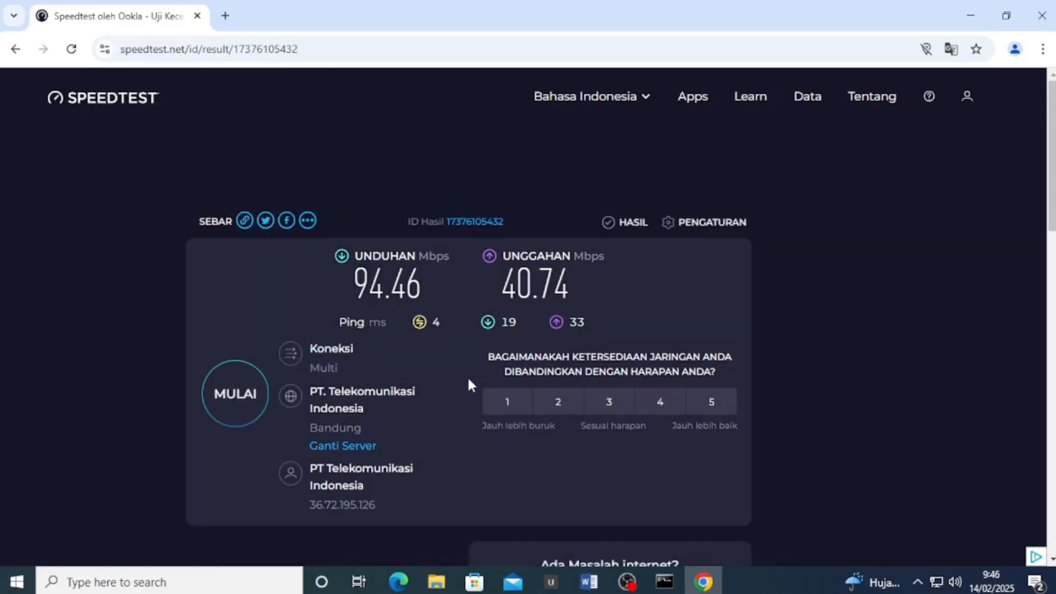
scroll(391, 271, "down", 3)
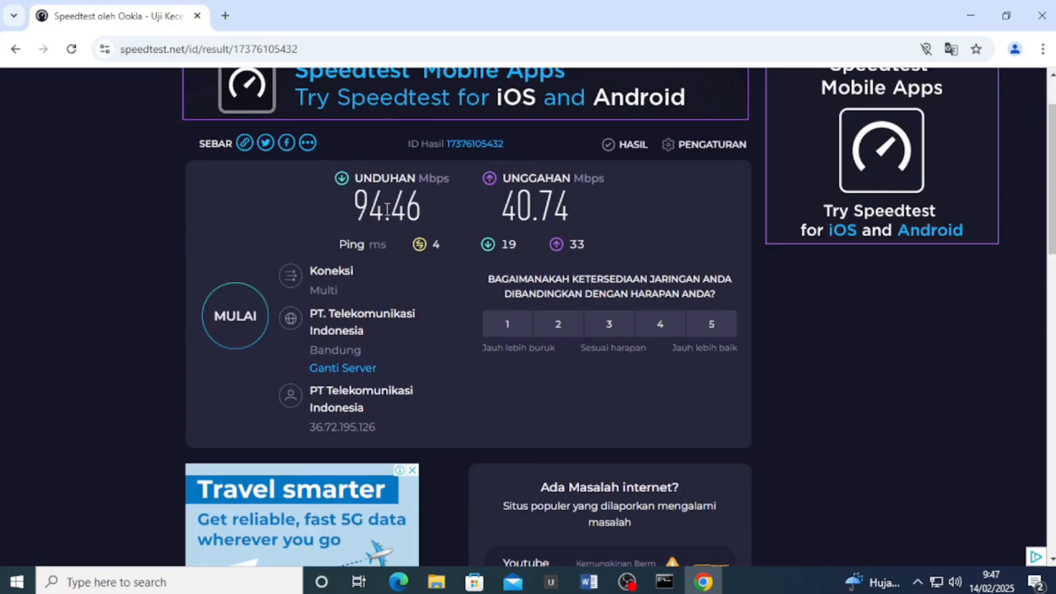
key("alt+Tab")
triple_click(319, 214)
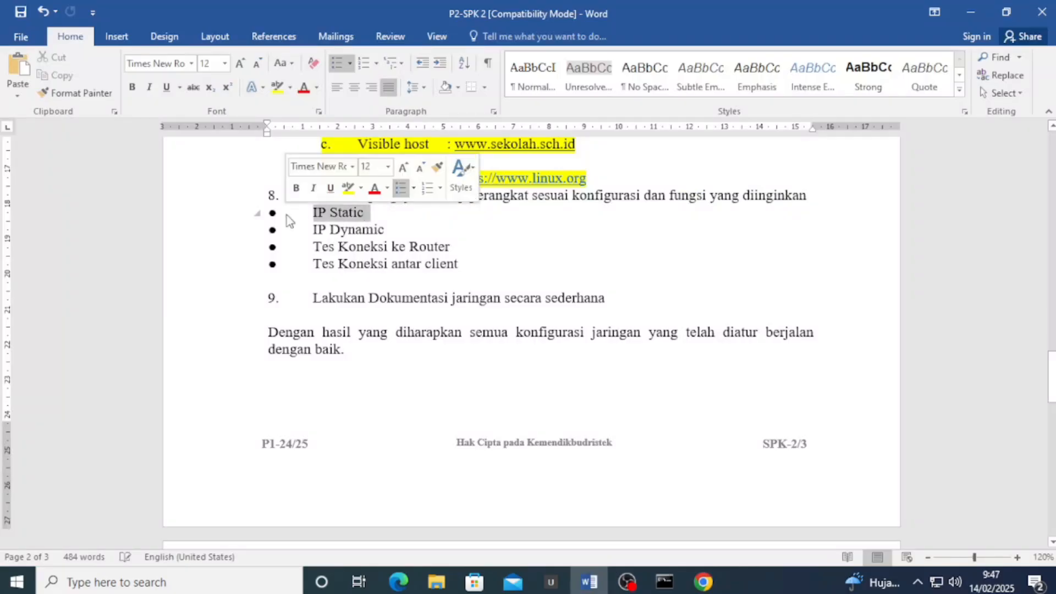
Highlight the IP Static item yellow and add the line 'IP LAN : 192.201.10.5 client'
left_click(277, 88)
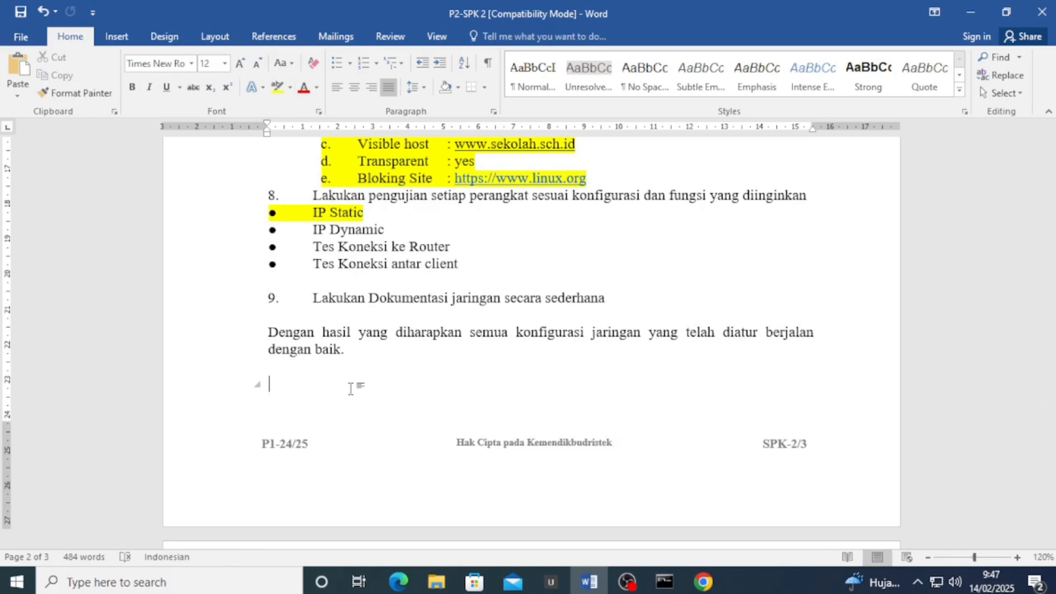
type("IP LAN ")
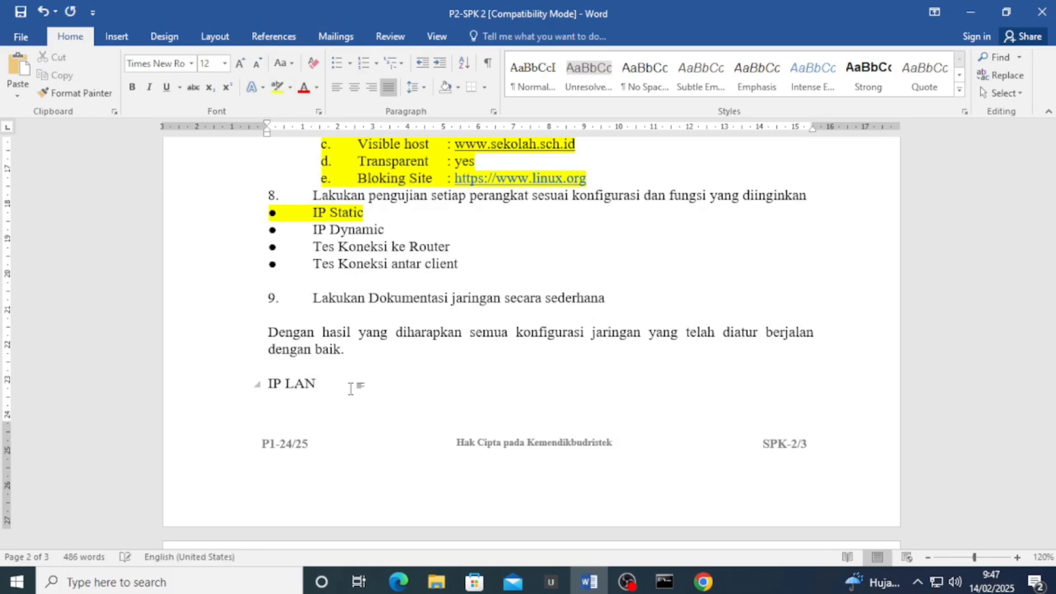
type(": 192.201.10.5 client")
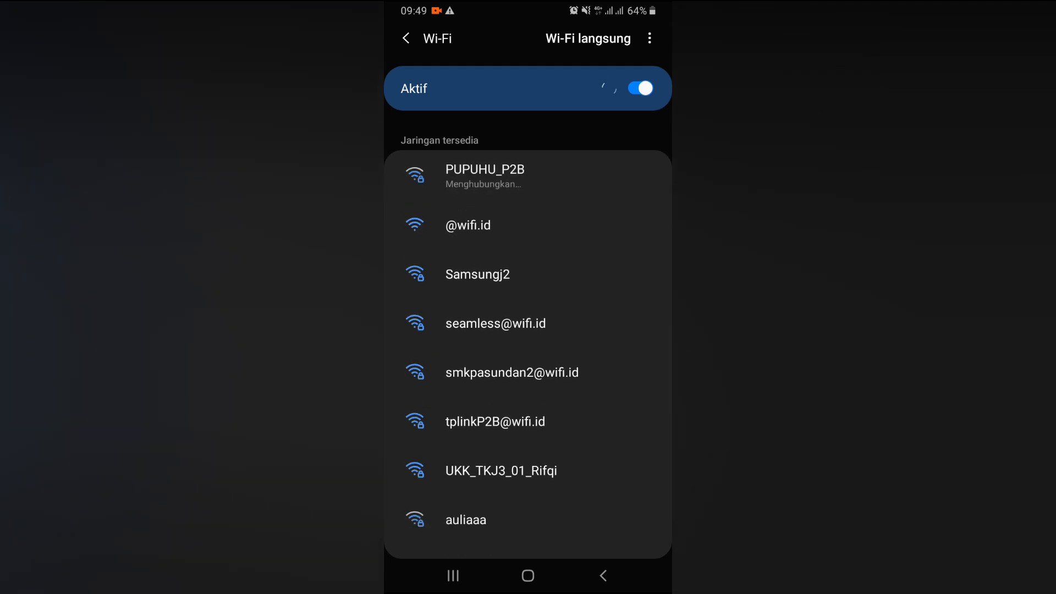
Join the phone to the UKK exam Wi-Fi with its password and confirm address 192.101.20.254
scroll(528, 330, "down", 3)
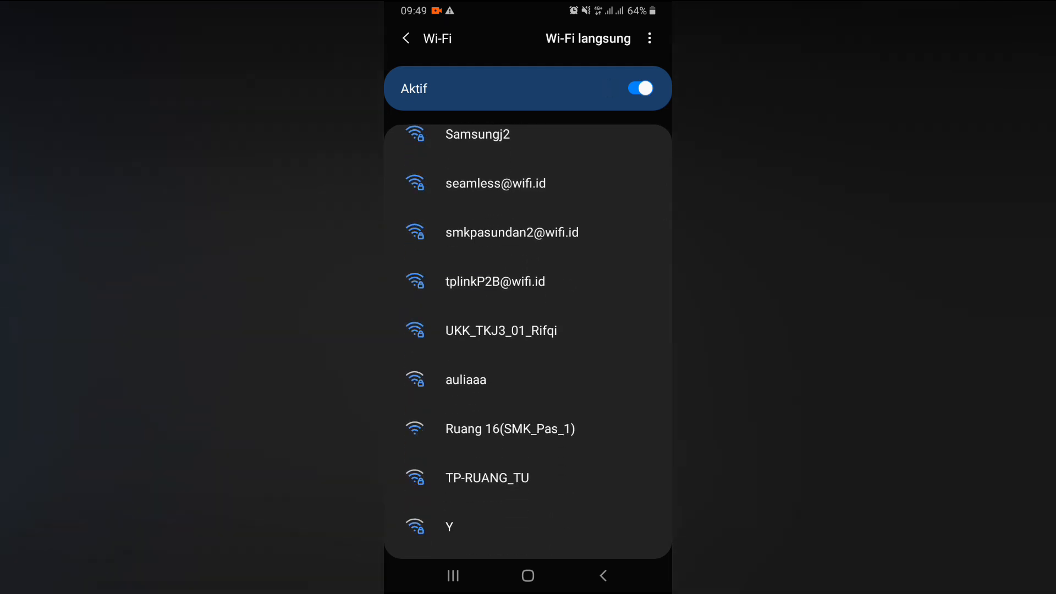
left_click(501, 330)
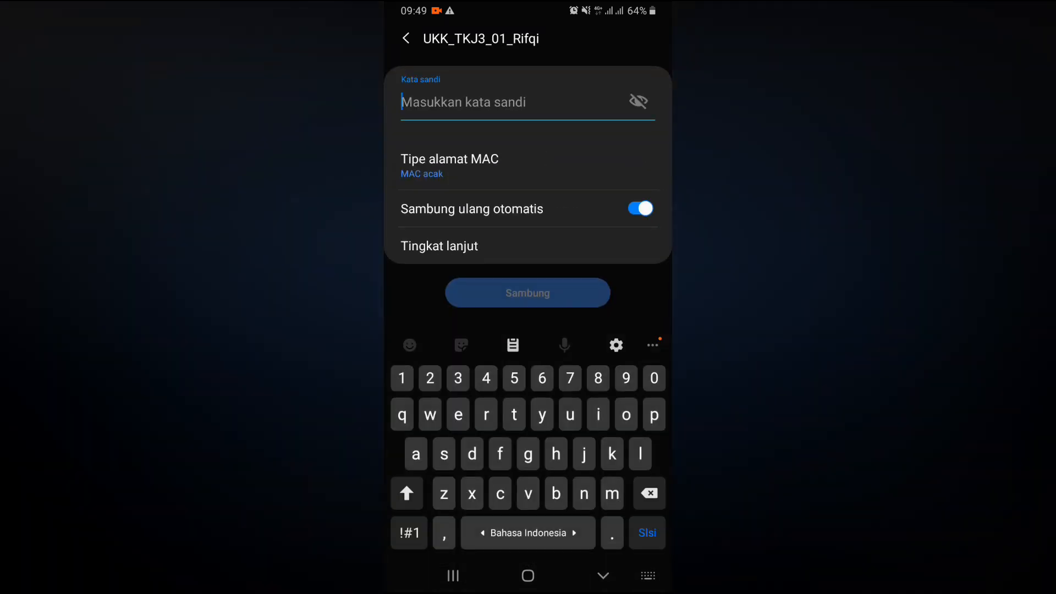
type("123456")
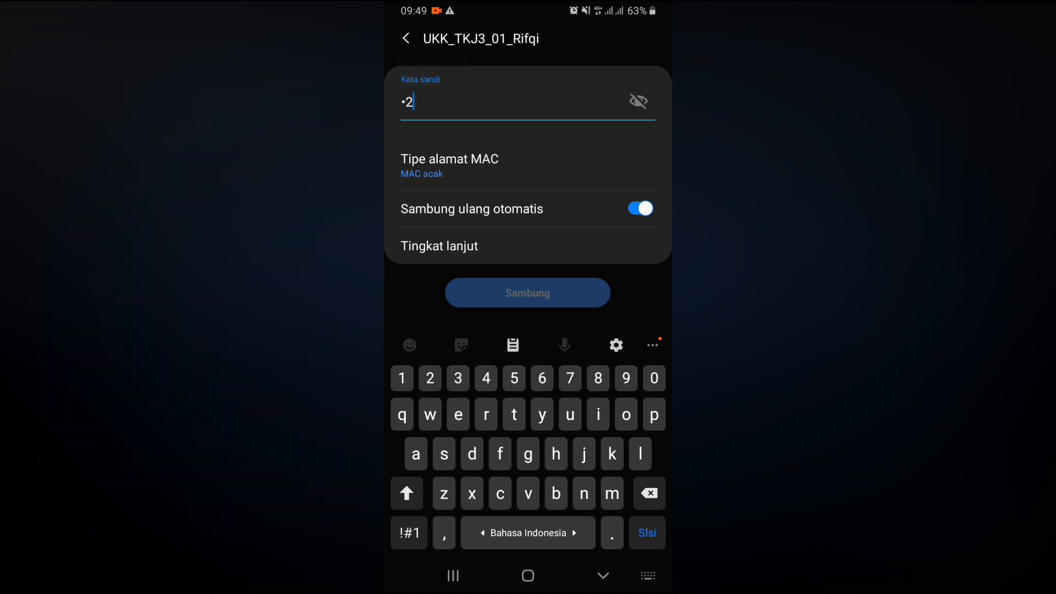
type("78")
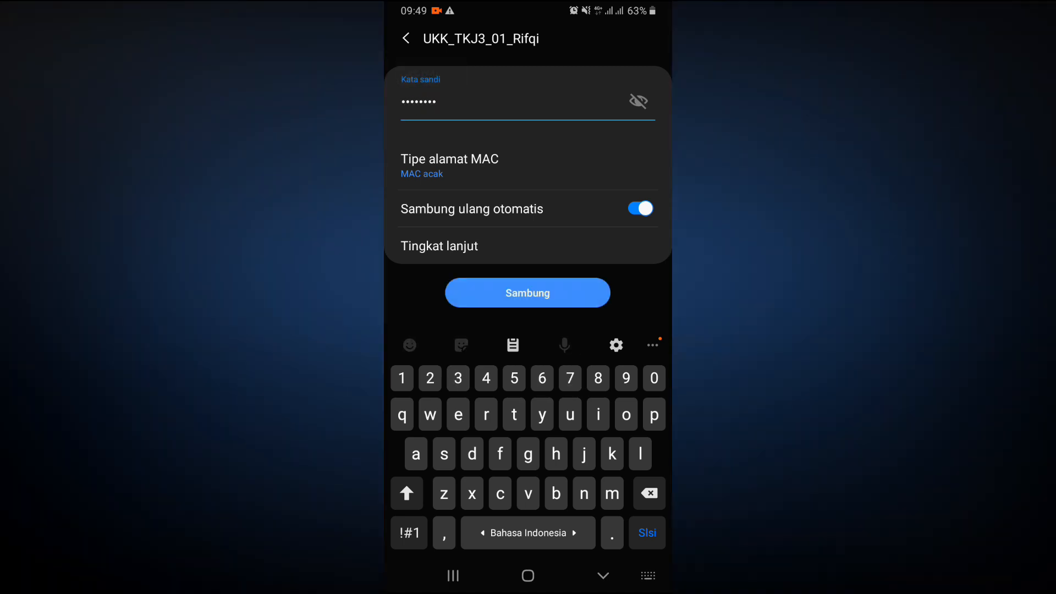
left_click(527, 293)
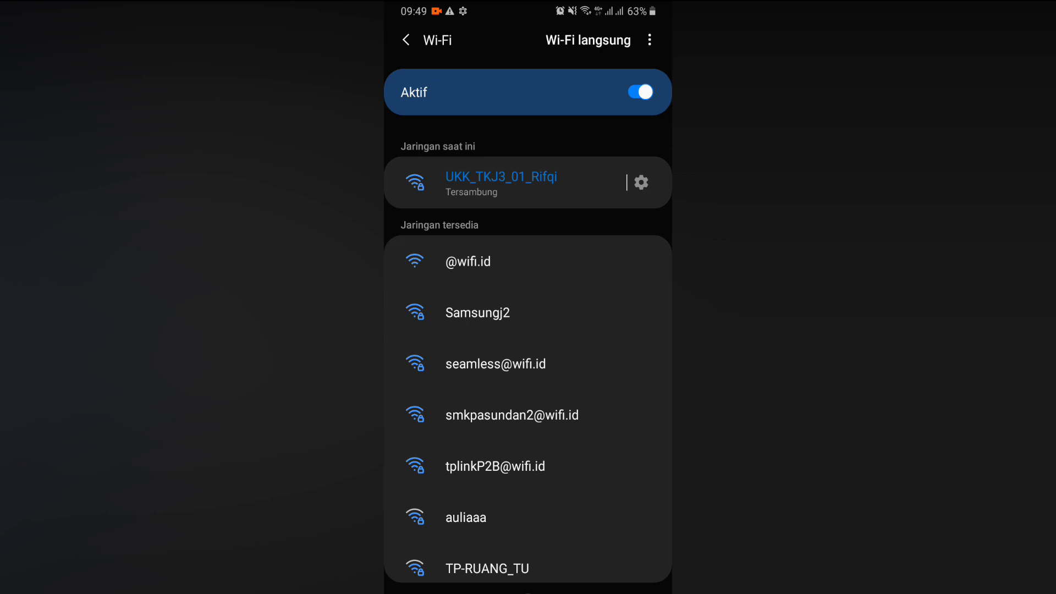
left_click(640, 182)
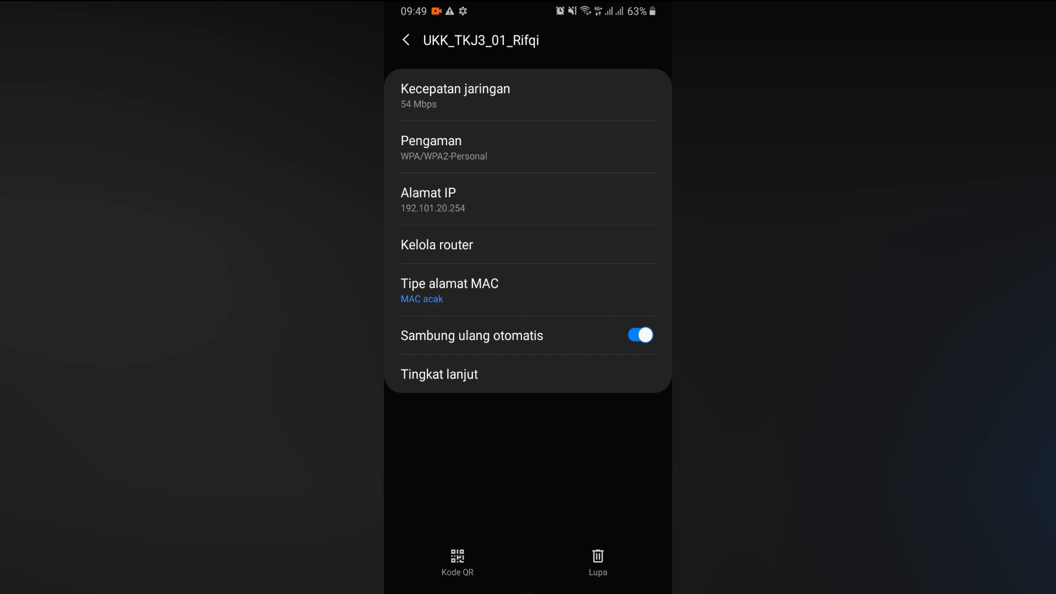
left_click(528, 576)
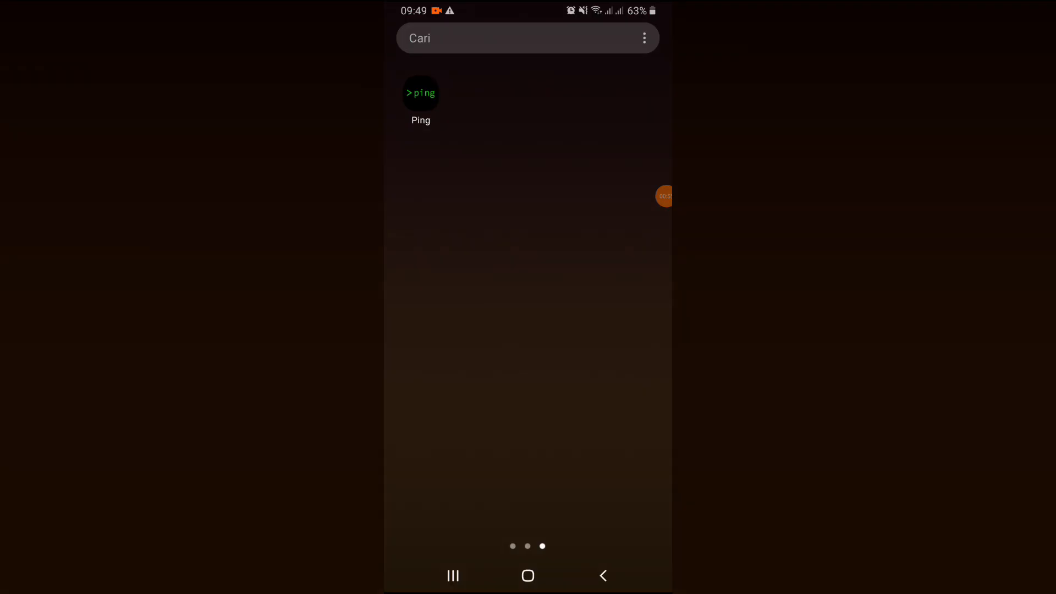
Launch the Ping app and ping 8.8.8.8
left_click_drag(421, 94, 421, 93)
left_click(420, 93)
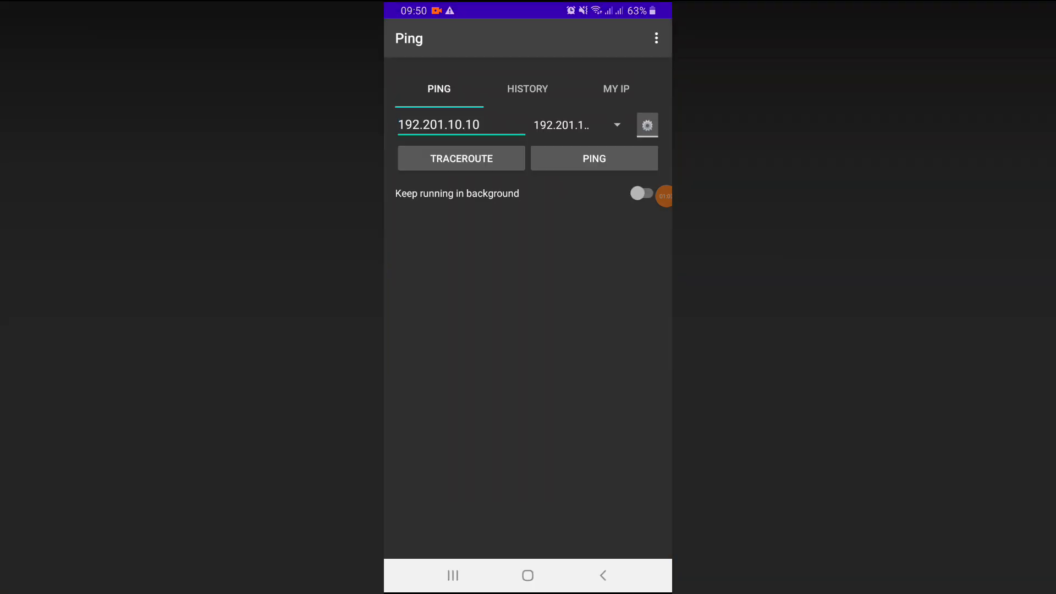
left_click(480, 125)
key("BackSpace")
key("BackSpace")
key("BackSpace")
key("BackSpace")
key("BackSpace")
key("BackSpace")
key("BackSpace")
key("BackSpace")
key("BackSpace")
key("BackSpace")
key("BackSpace")
key("BackSpace")
key("BackSpace")
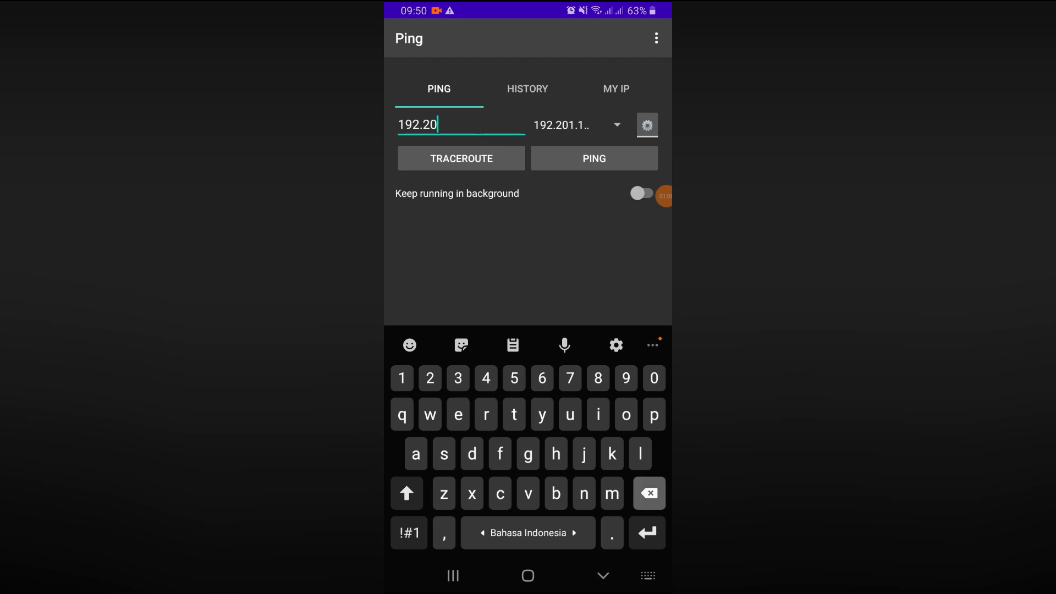
type("8.8.8.8")
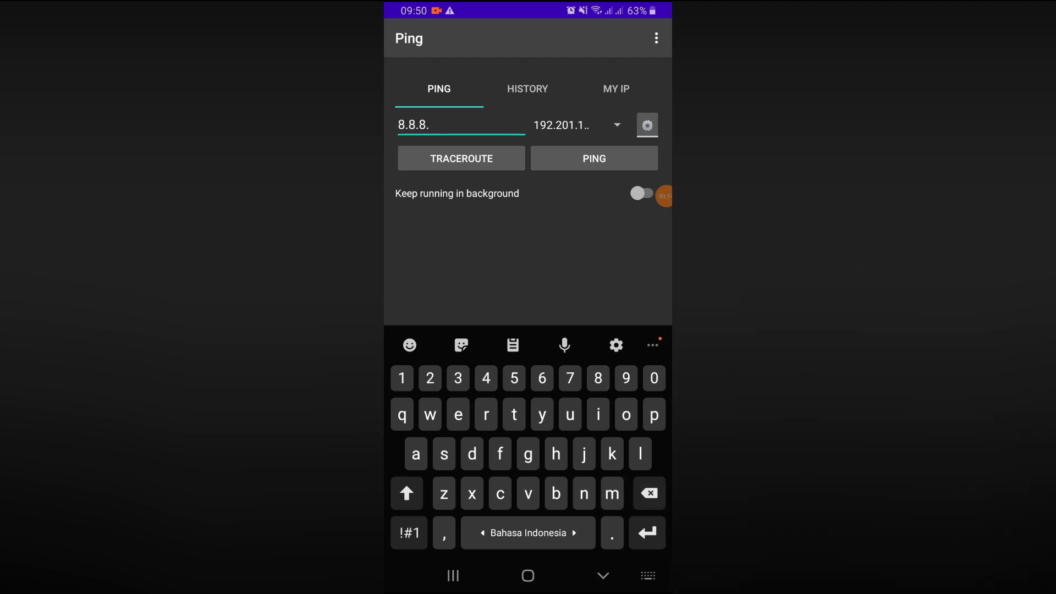
key("Return")
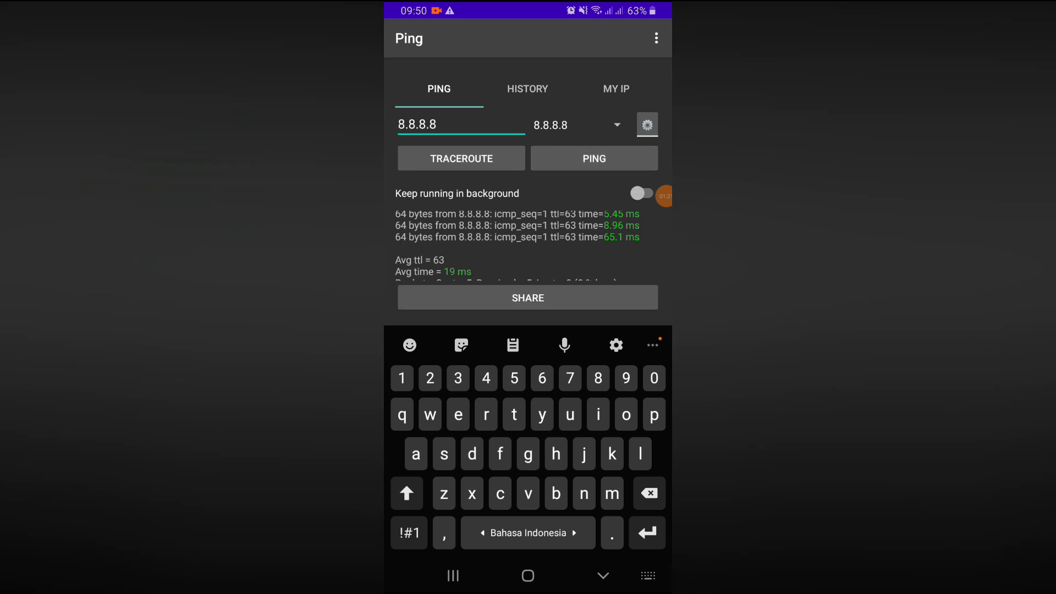
Ping google.com, stop it, and switch to the browser from recent apps
left_click(438, 124)
key("BackSpace")
key("BackSpace")
key("BackSpace")
key("BackSpace")
key("BackSpace")
key("BackSpace")
key("BackSpace")
type("google.com")
key("Return")
key("Escape")
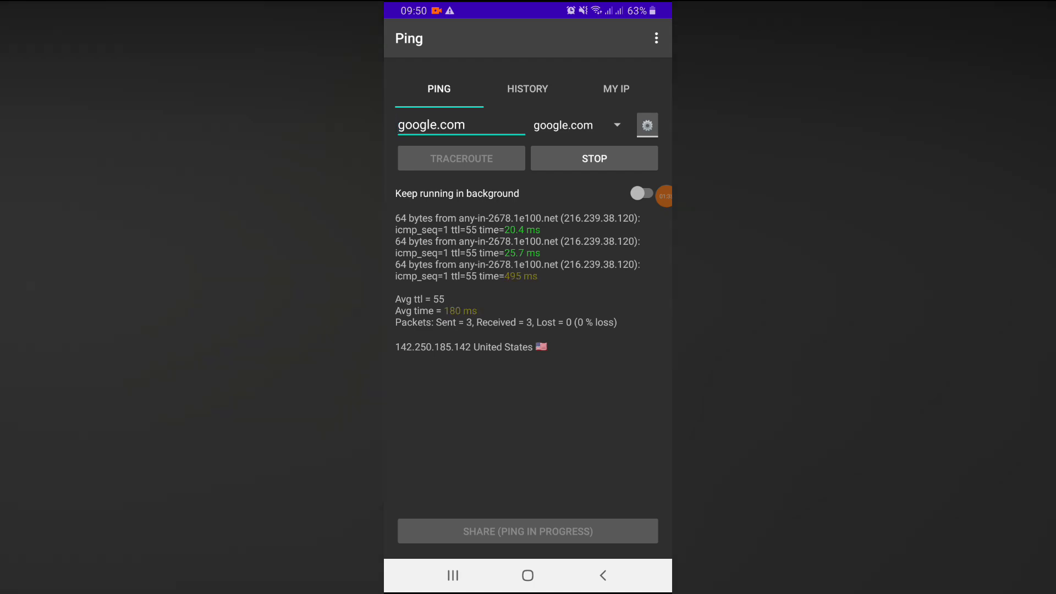
left_click(594, 158)
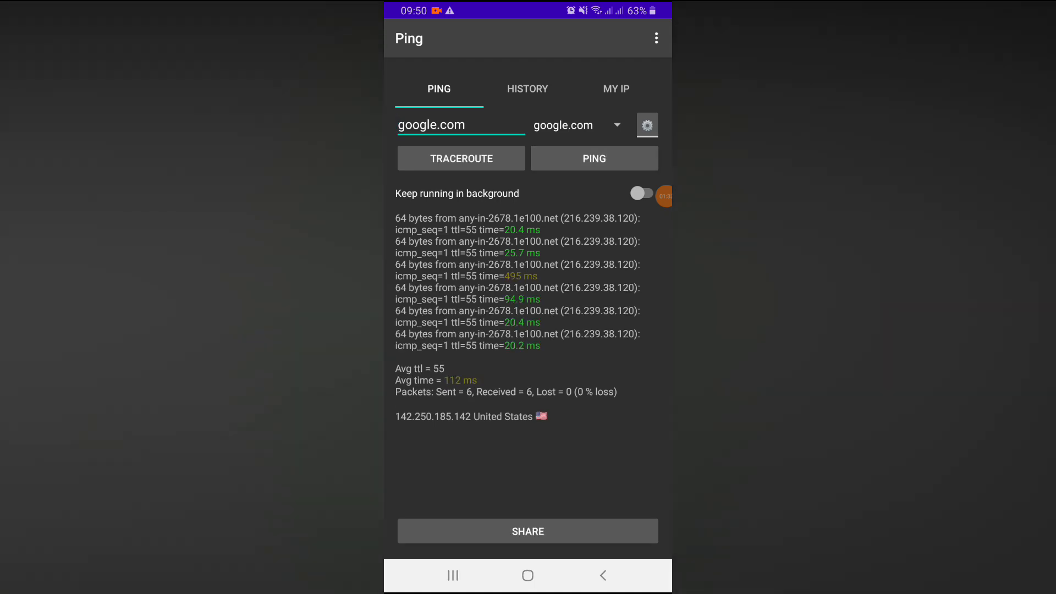
left_click(452, 575)
left_click_drag(429, 275, 633, 275)
Start the speedtest.net test in the phone's Chrome with MULAI
left_click(528, 264)
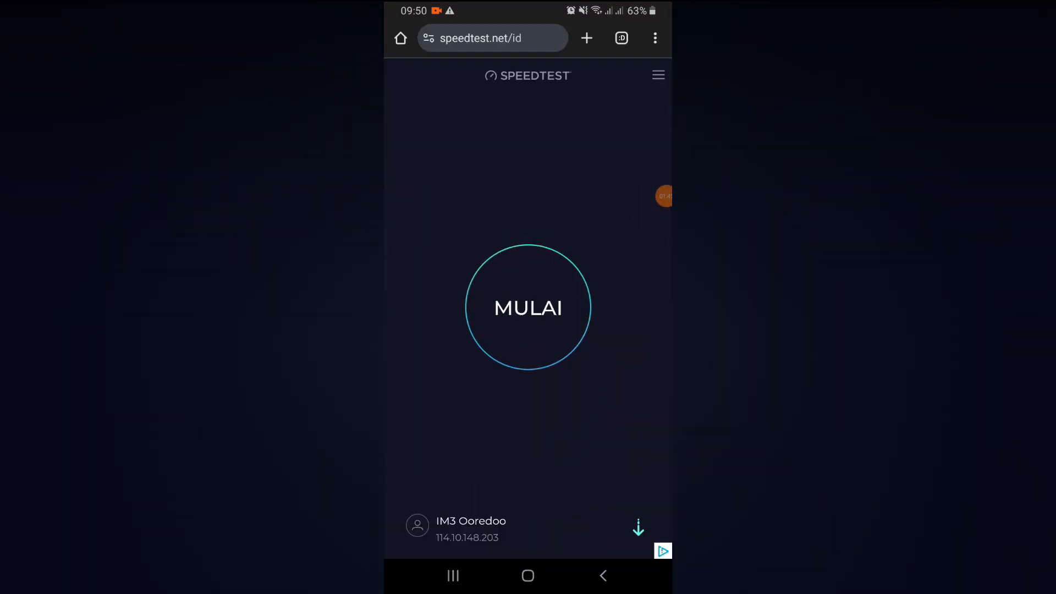
left_click(528, 307)
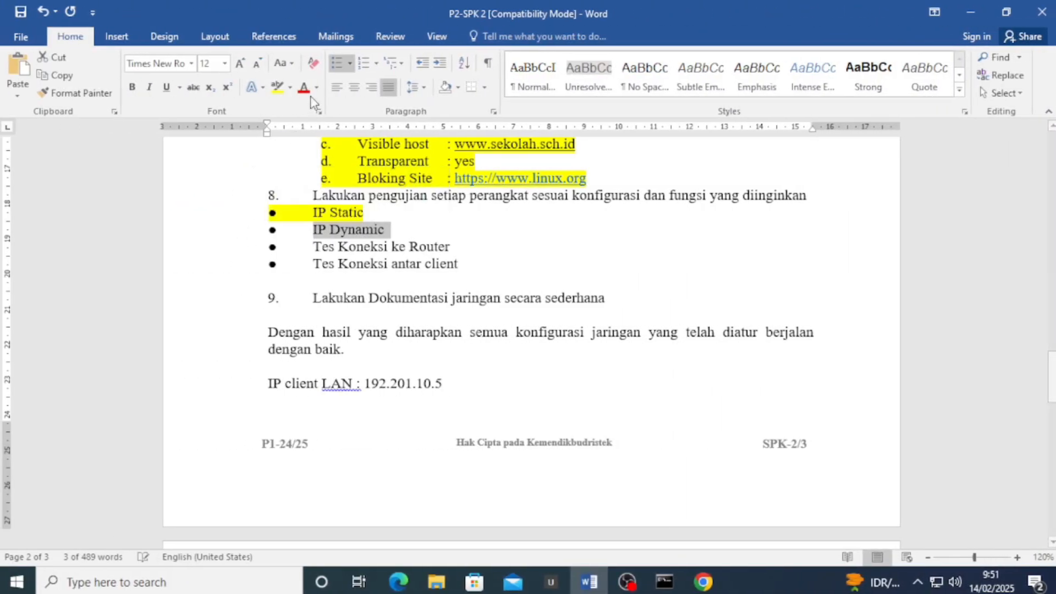
Highlight IP Dynamic in yellow and add 'IP client WLAN : 192.10.20.254' below the LAN line
left_click(277, 86)
left_click(456, 384)
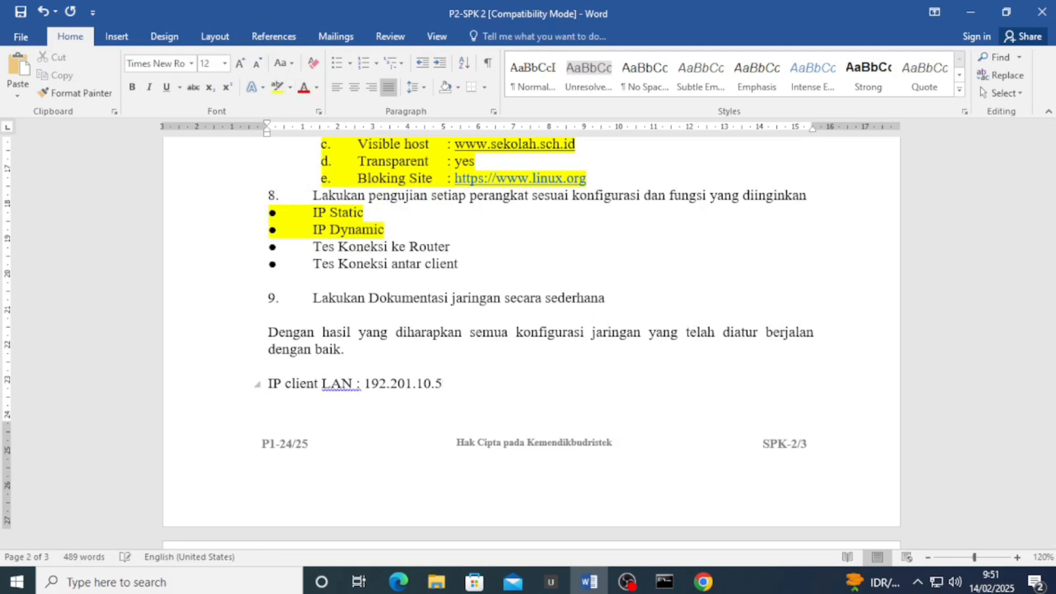
key("Return")
type("IP client WLAN ")
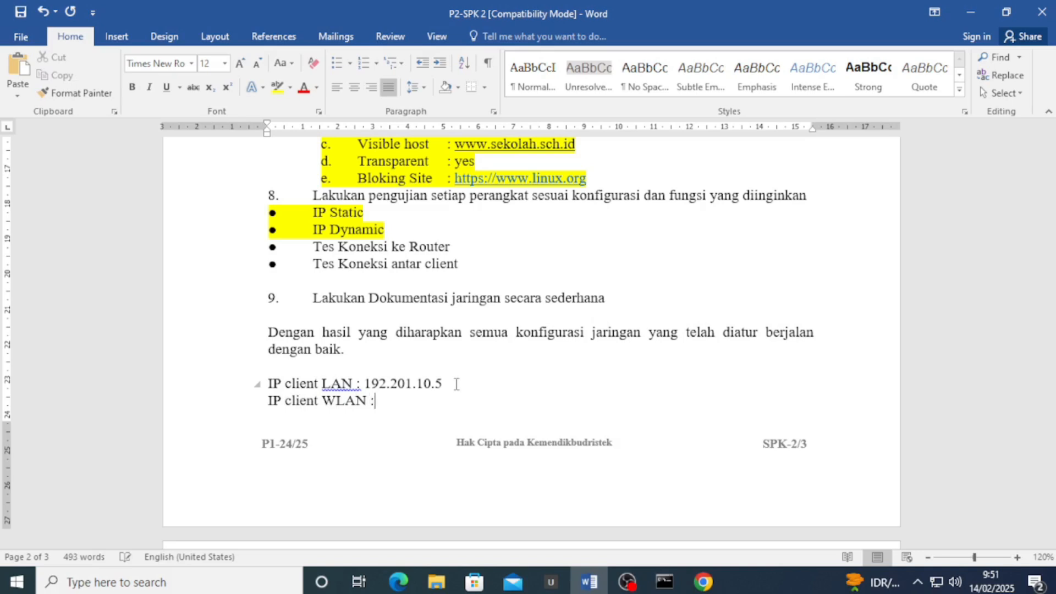
type(": 192.10.20.254")
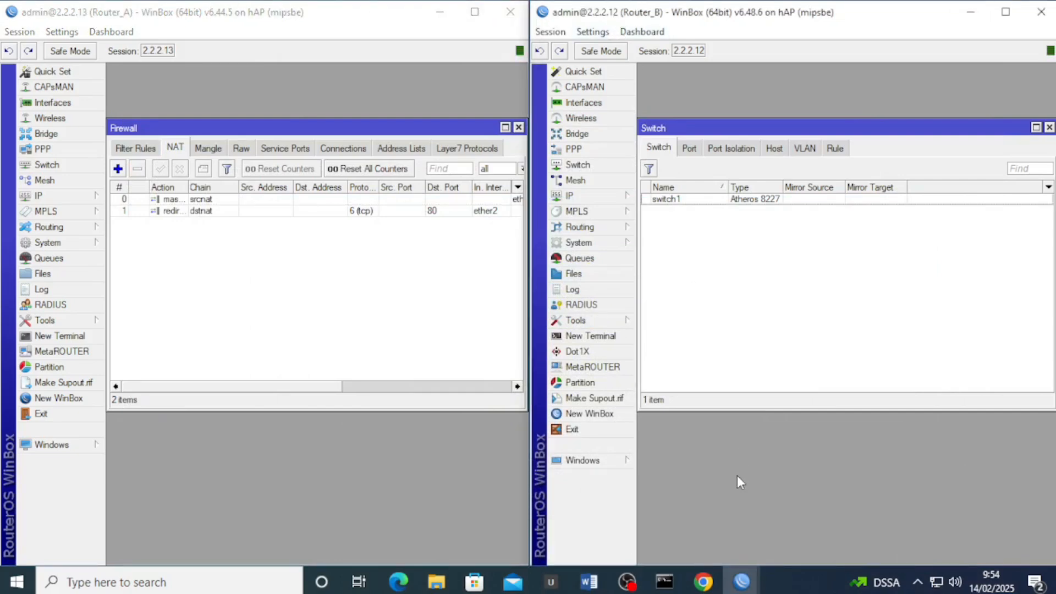
left_click(596, 583)
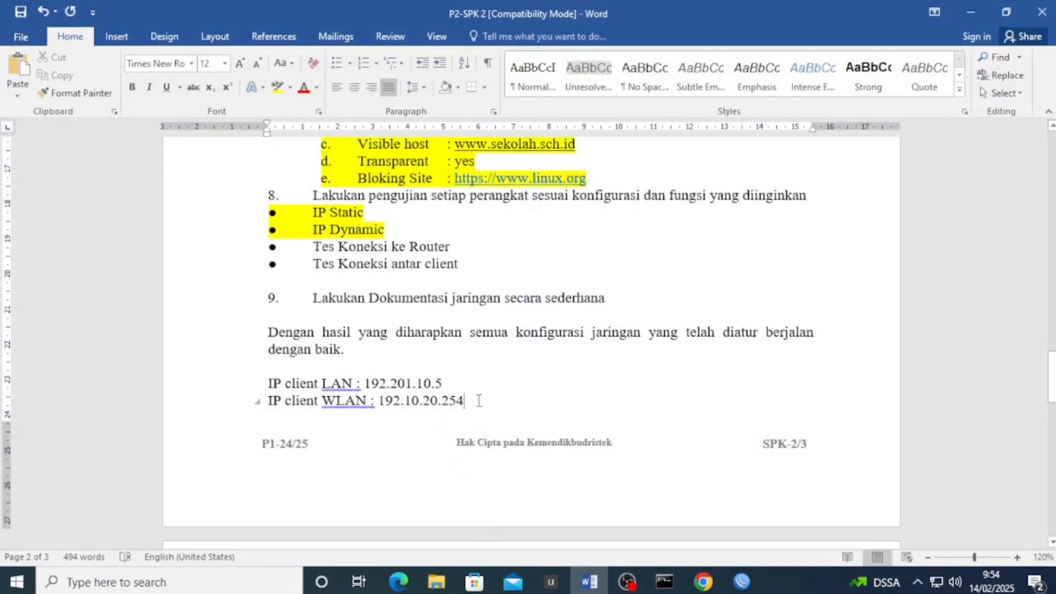
Move the client LAN and WLAN IP lines under 'SELAMAT & SUKSES' and left-align them
key("Return")
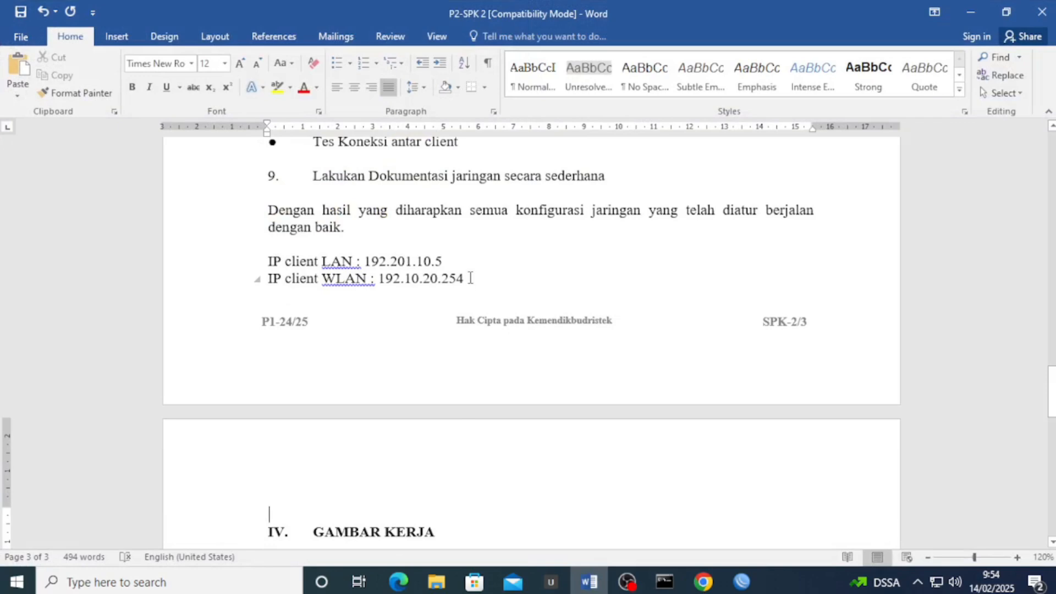
left_click_drag(471, 279, 269, 260)
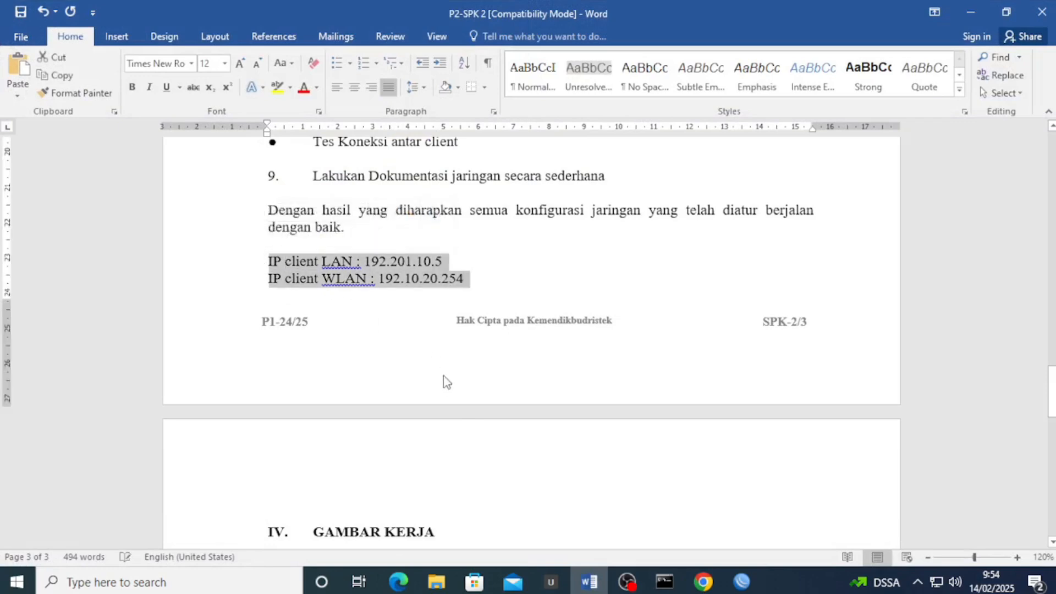
scroll(340, 429, "down", 3)
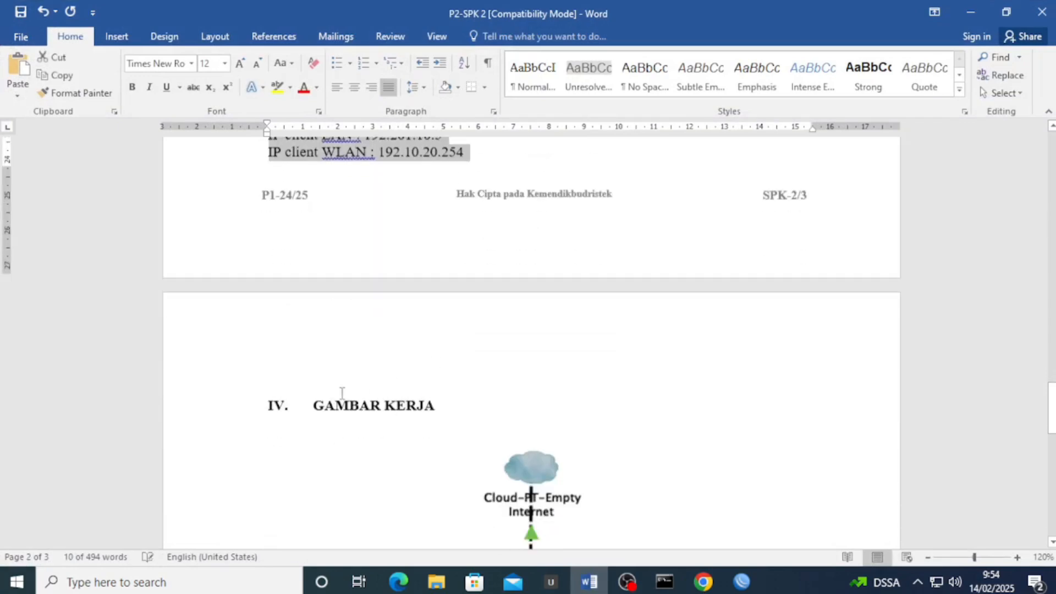
scroll(366, 395, "up", 3)
key("ctrl+x")
scroll(433, 362, "down", 12)
scroll(433, 363, "down", 5)
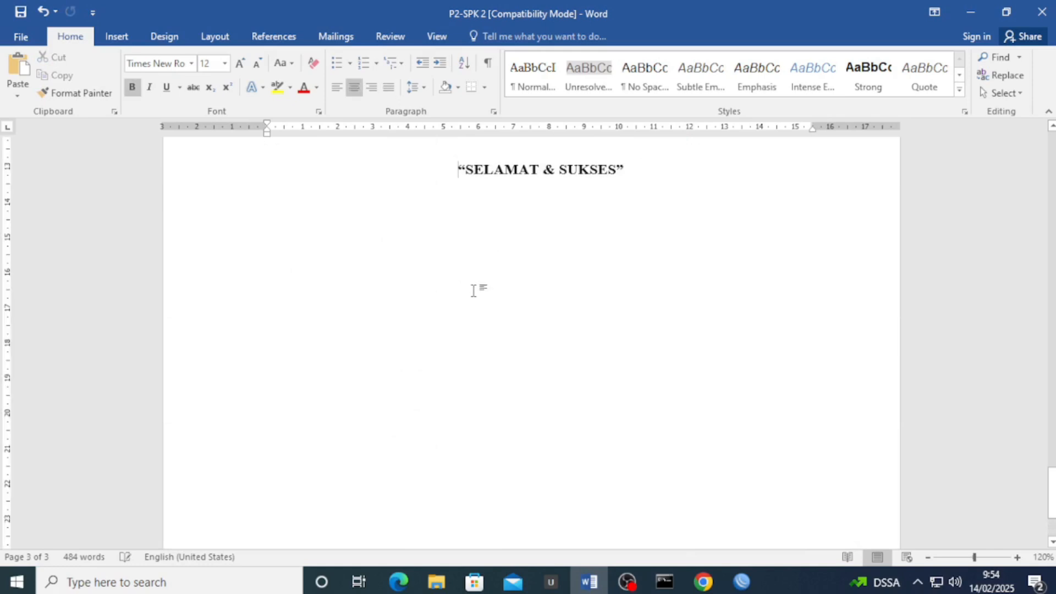
left_click(541, 187)
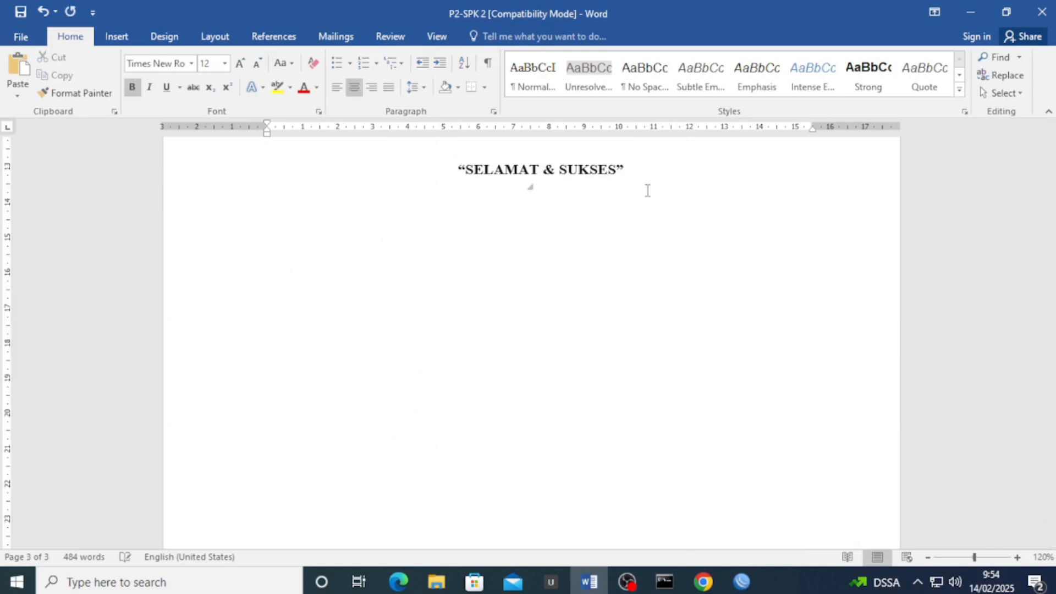
key("ctrl+v")
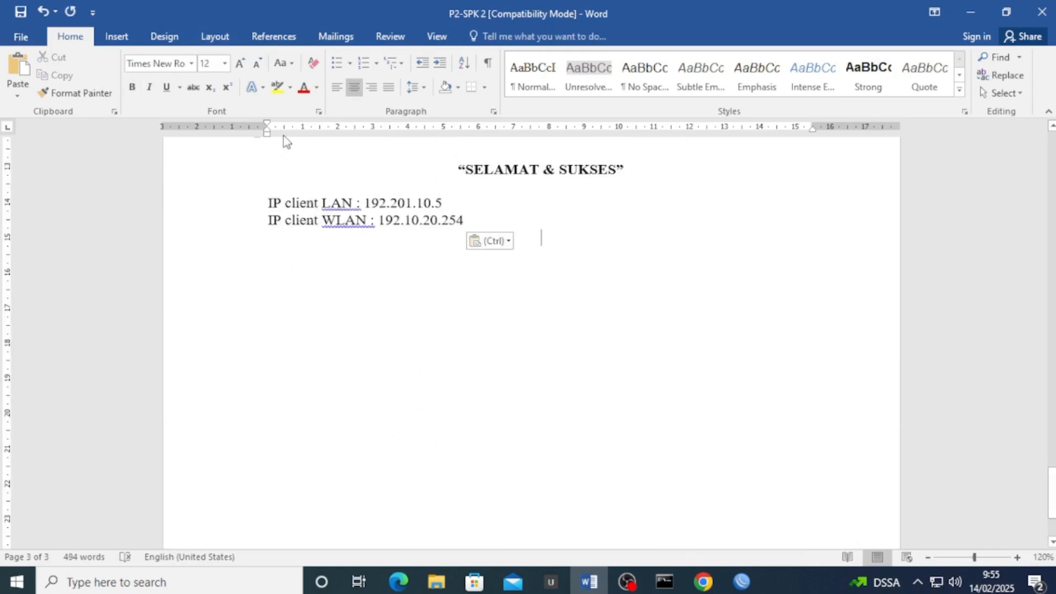
left_click(337, 86)
Add lines 'IP Router_A : 2.2.2.13' and 'IP Router_B : 2.2.2.12'
type("IP ")
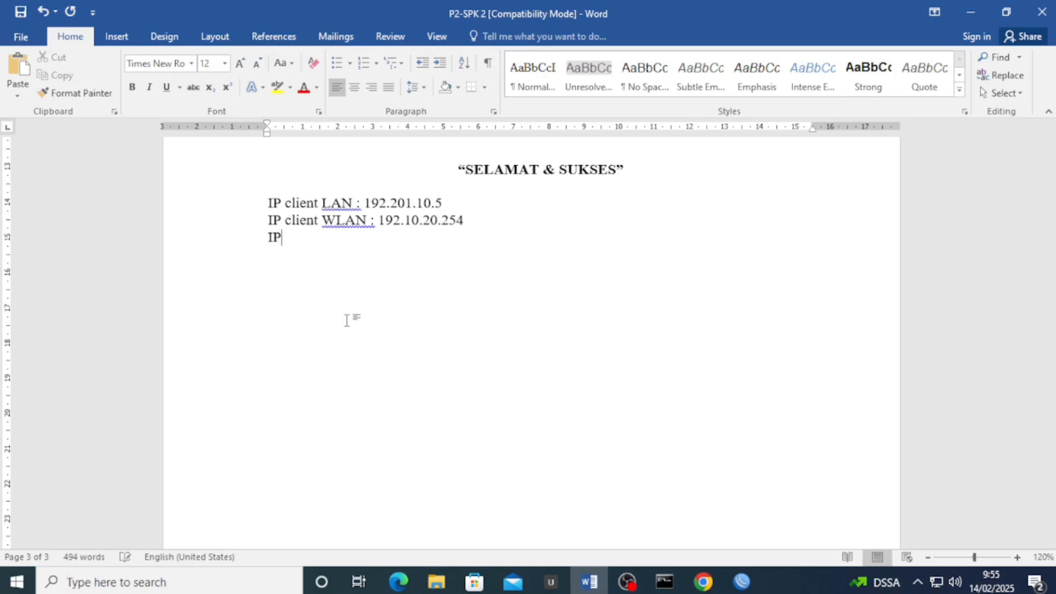
type("Ro")
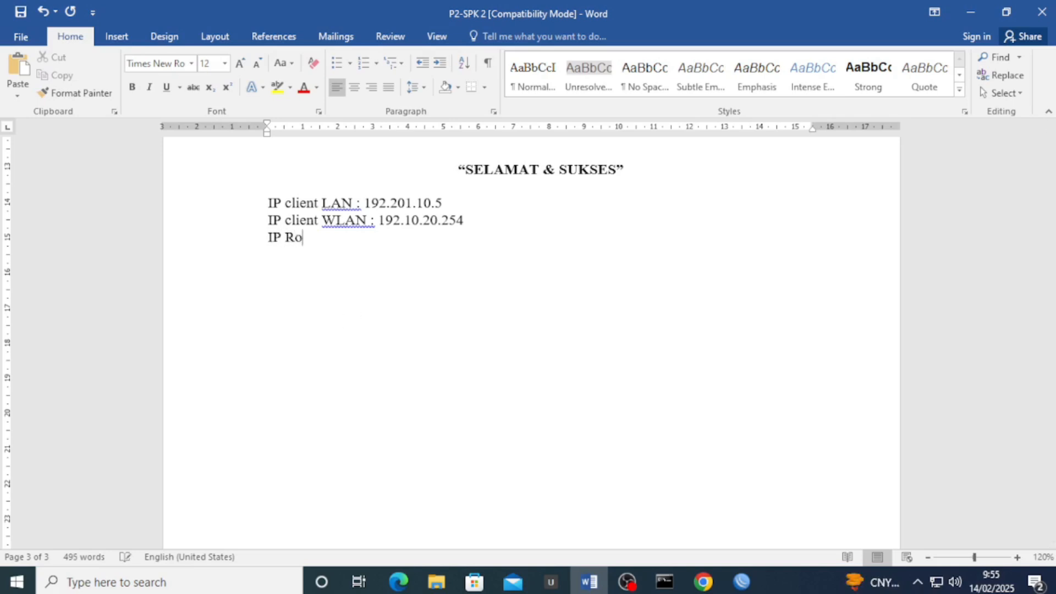
type("uter_A : 2.2.2.13")
key("Return")
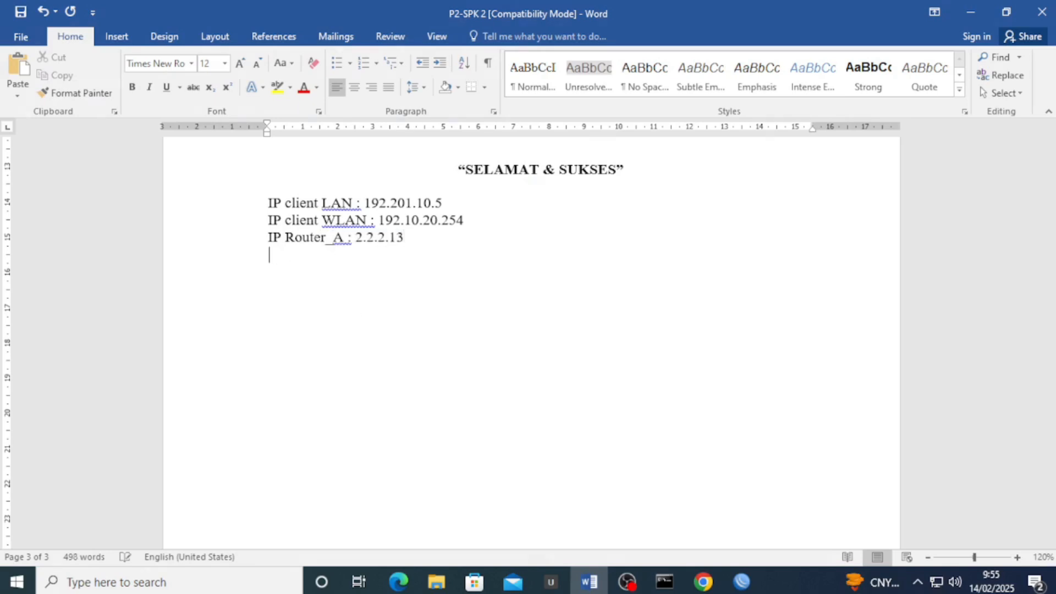
type("IP Router B :")
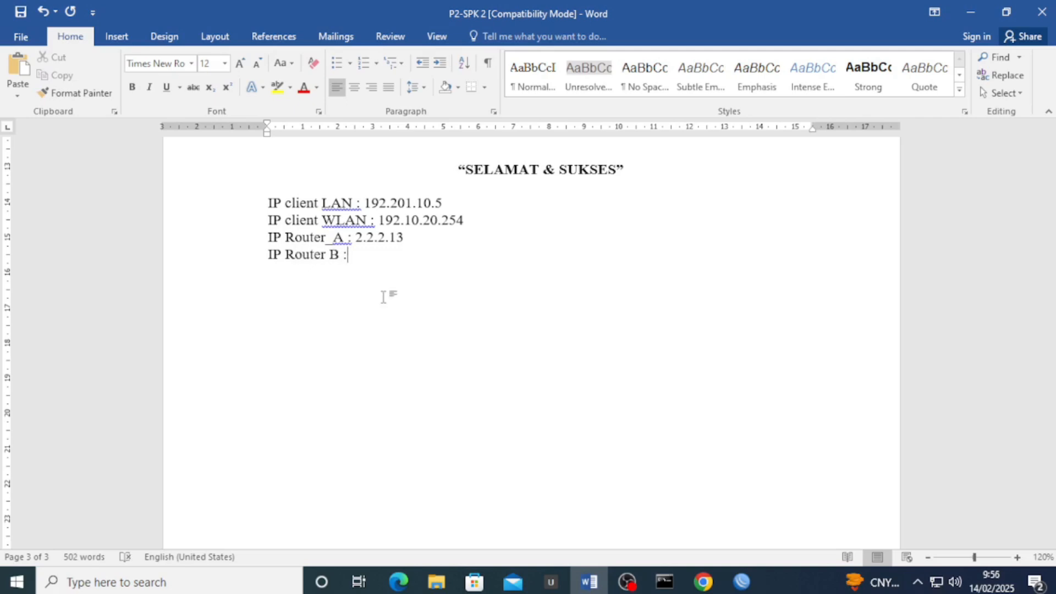
type(" 2.2.2.12")
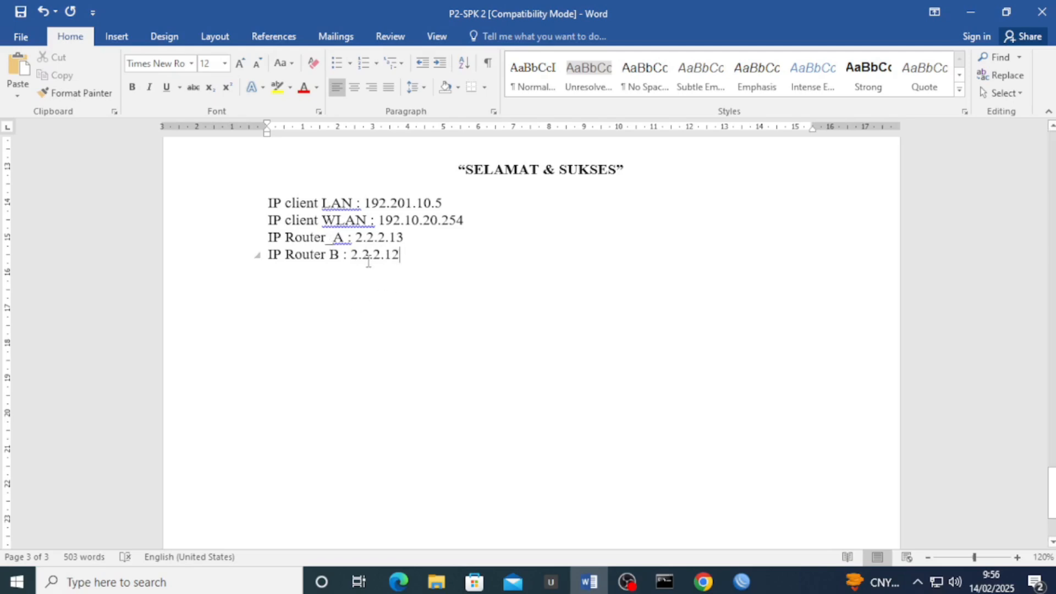
left_click(329, 255)
key("BackSpace")
Ping 2.2.2.13 and 2.2.2.12 from Command Prompt placed beside the Word IP list
type("_")
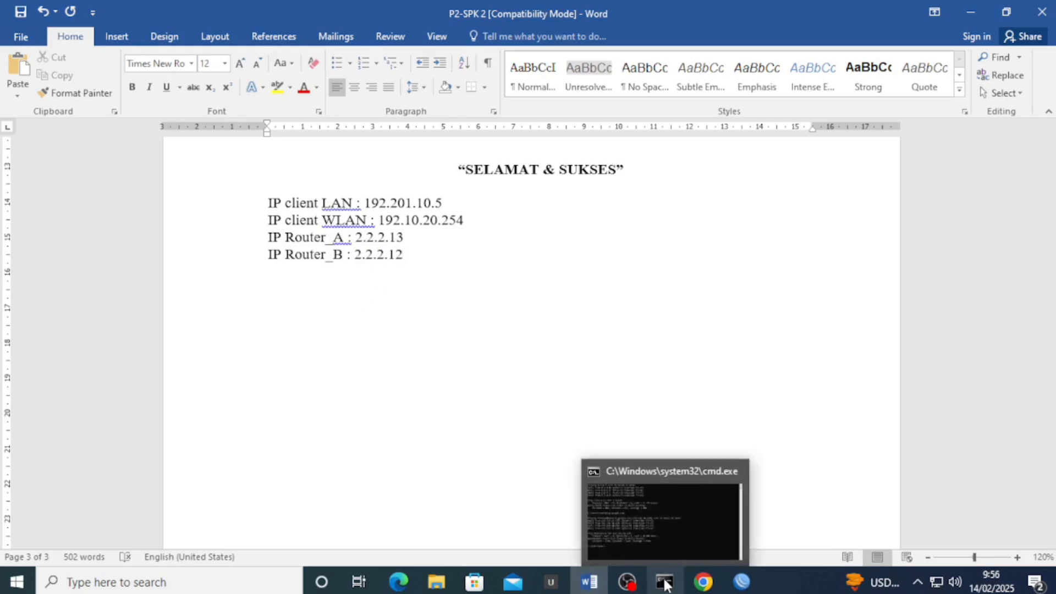
left_click(664, 582)
left_click_drag(438, 137, 790, 135)
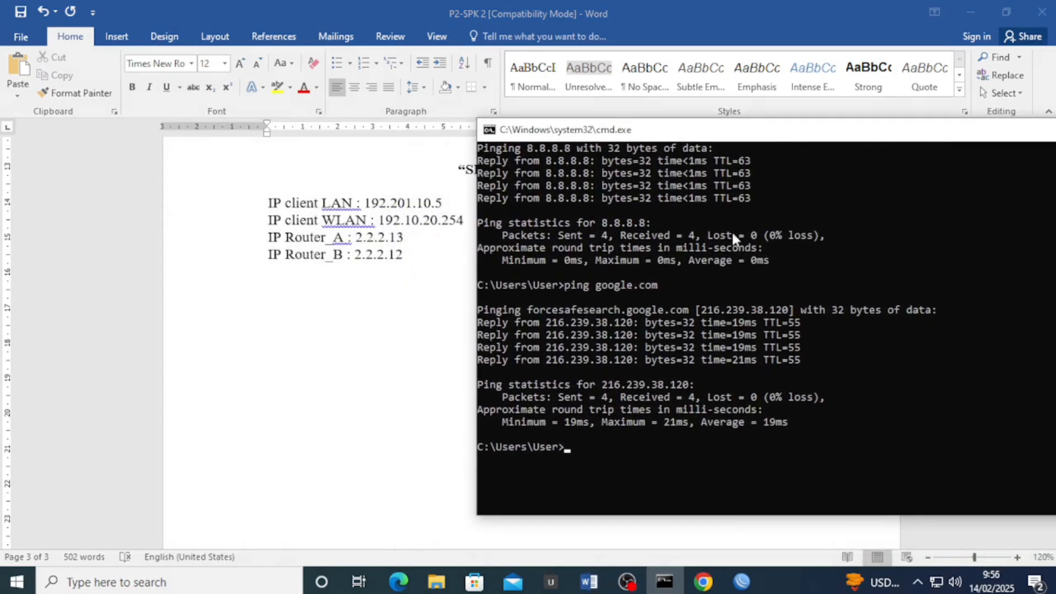
type("ping 2.2.2.13")
key("Return")
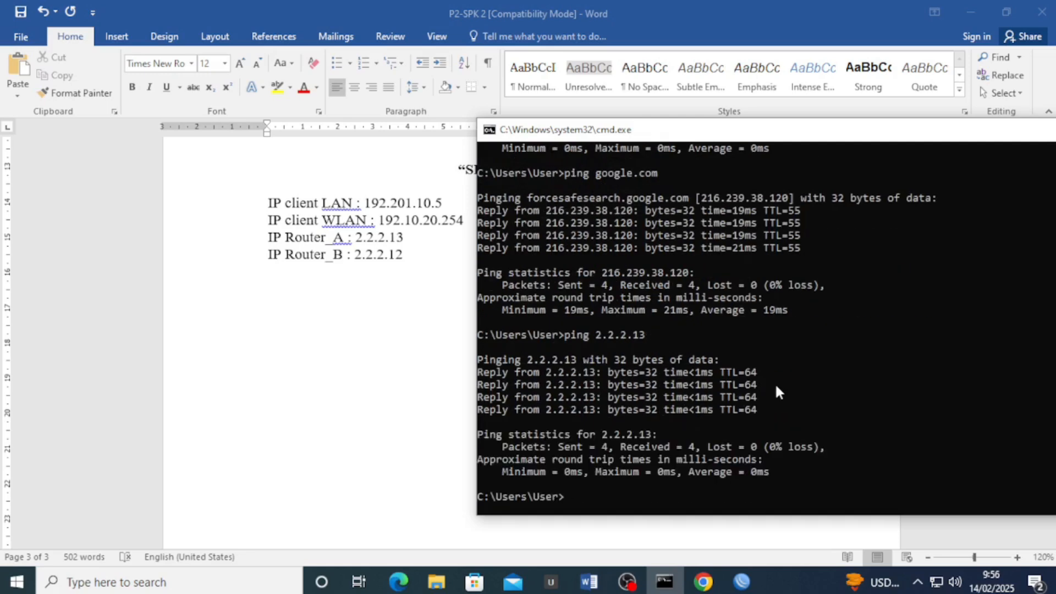
scroll(774, 385, "down", 1)
left_click(617, 421)
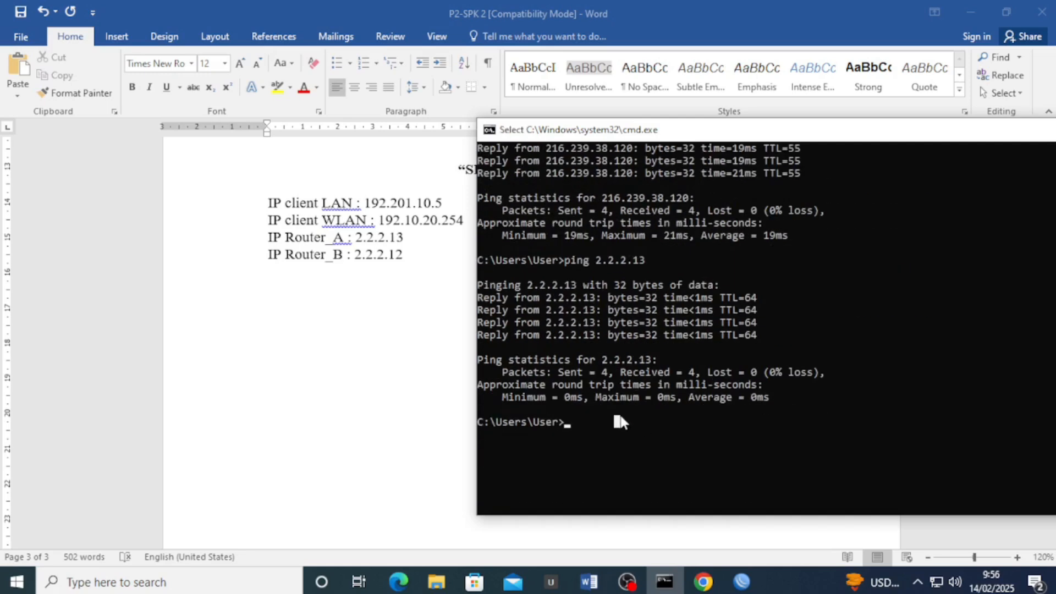
type("ping 2.2.")
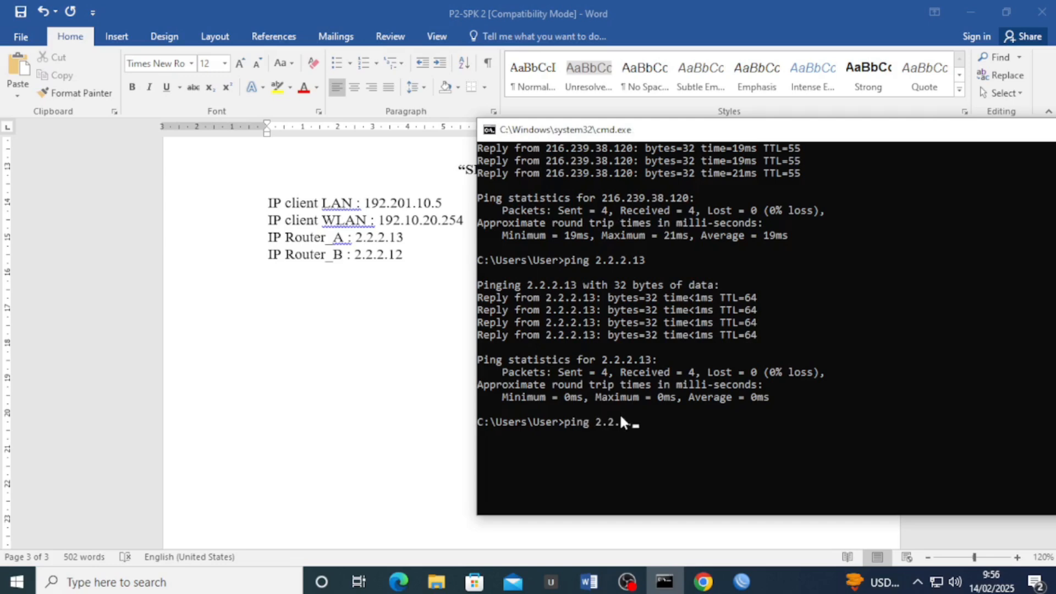
type("2.12")
key("Return")
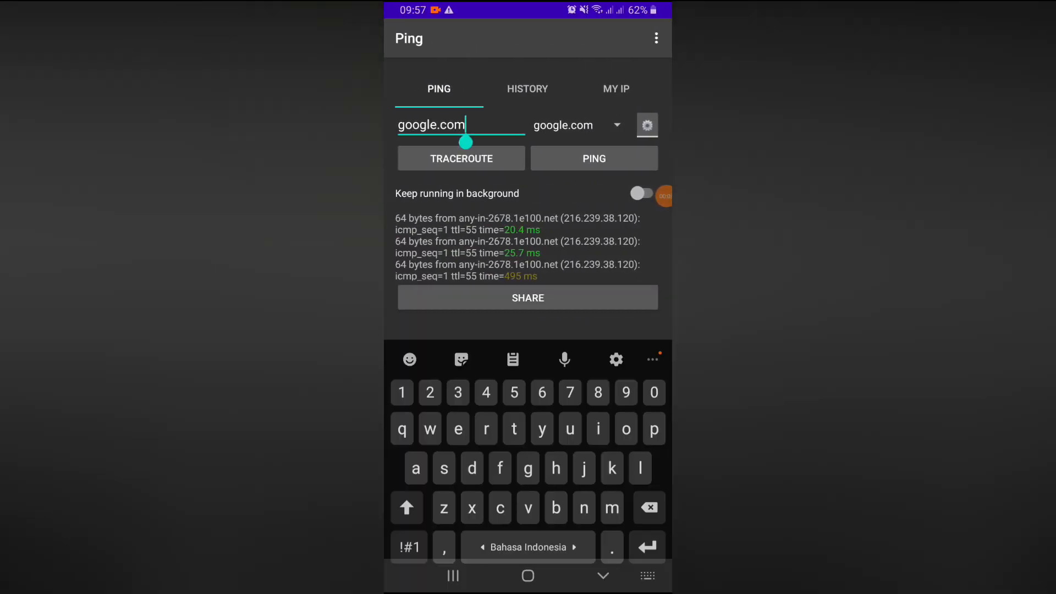
Ping 2.2.2.12 in the phone's Ping app and dismiss the rating prompt
key("BackSpace")
key("BackSpace")
key("BackSpace")
key("BackSpace")
key("BackSpace")
key("BackSpace")
key("BackSpace")
key("BackSpace")
key("BackSpace")
key("BackSpace")
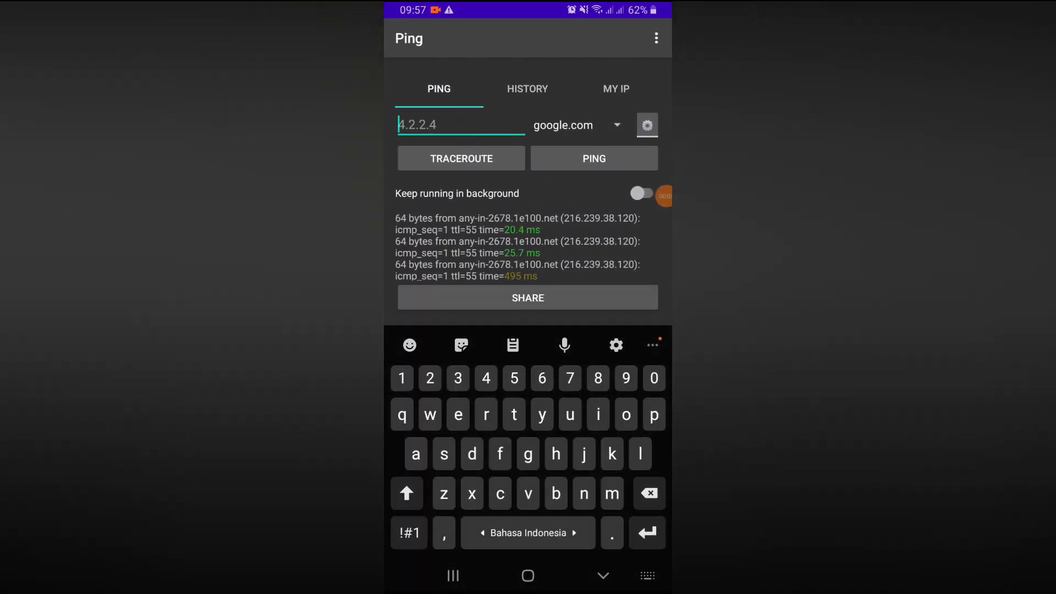
type("2.2.2.")
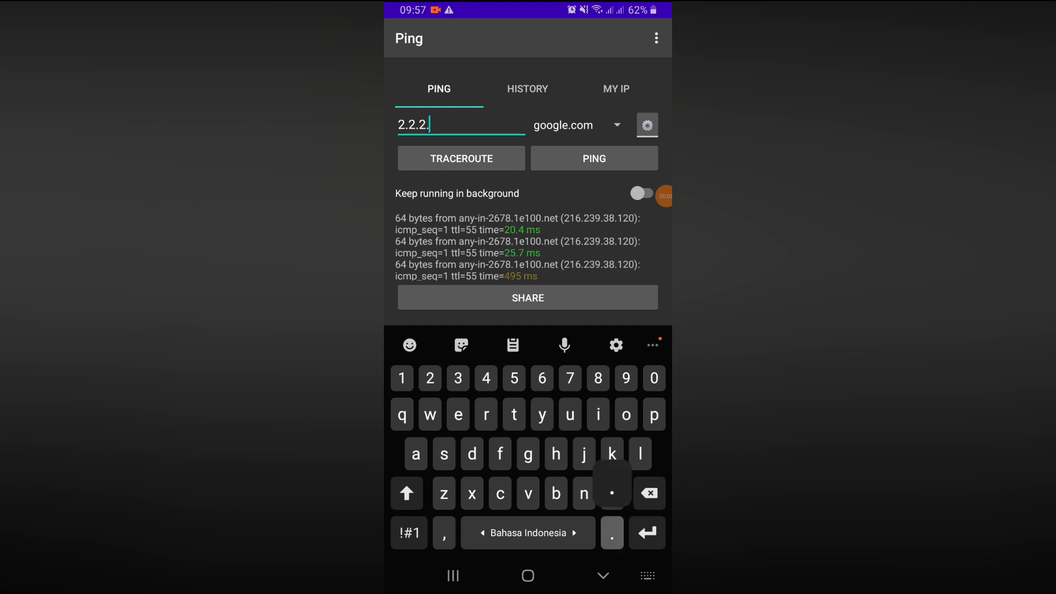
type("13")
key("BackSpace")
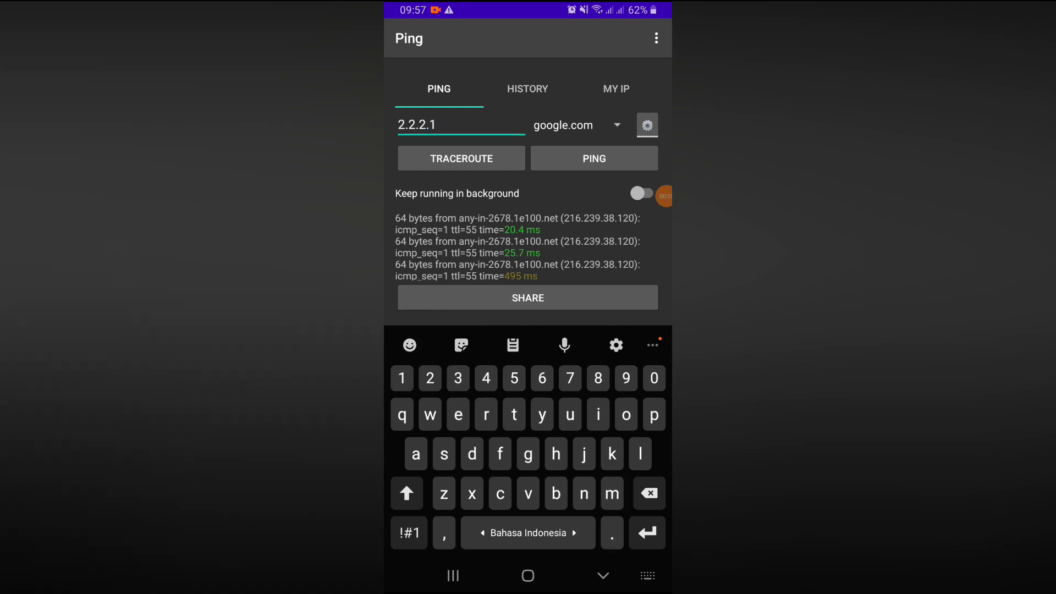
type("2")
left_click(594, 158)
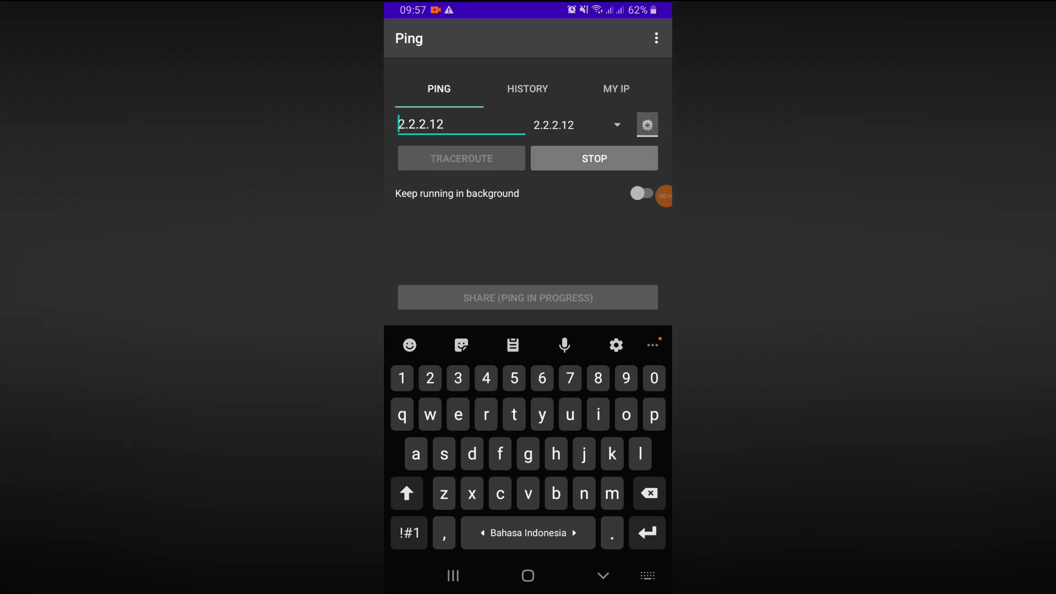
left_click(603, 575)
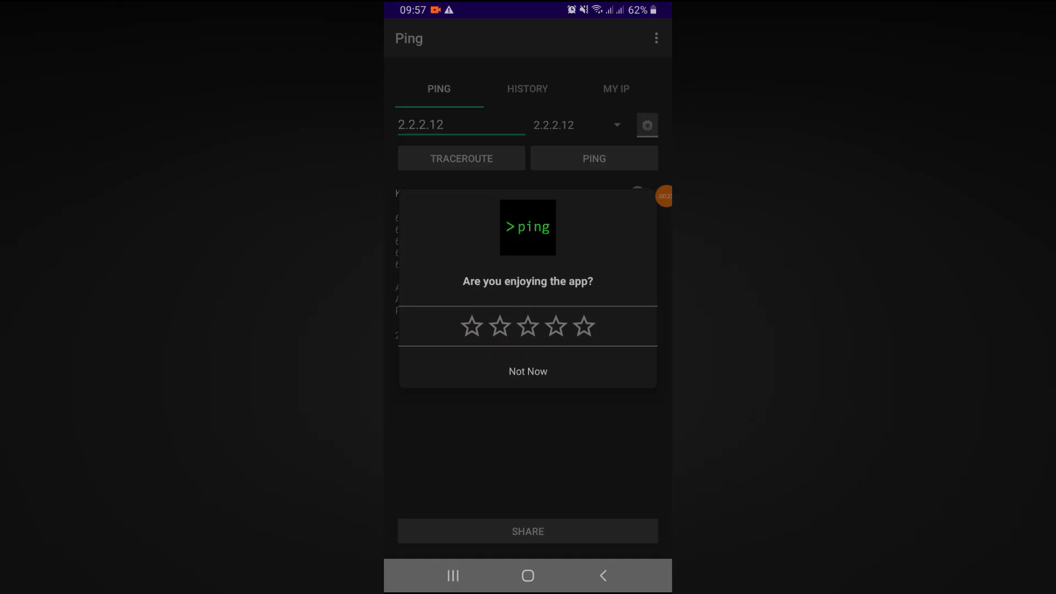
left_click(528, 371)
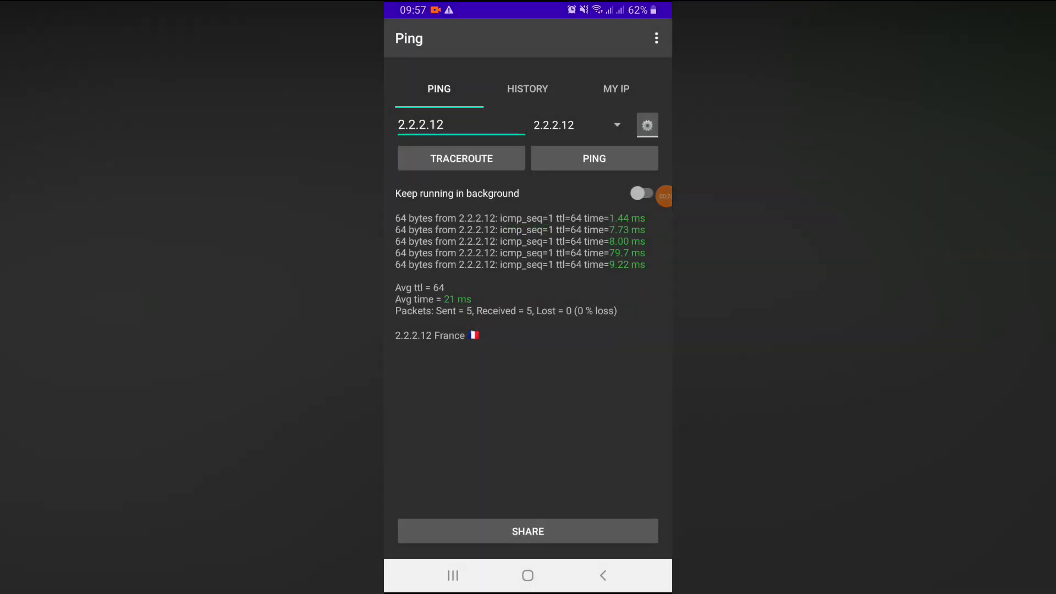
Change the host to 2.2.2.13 and ping it
left_click(445, 125)
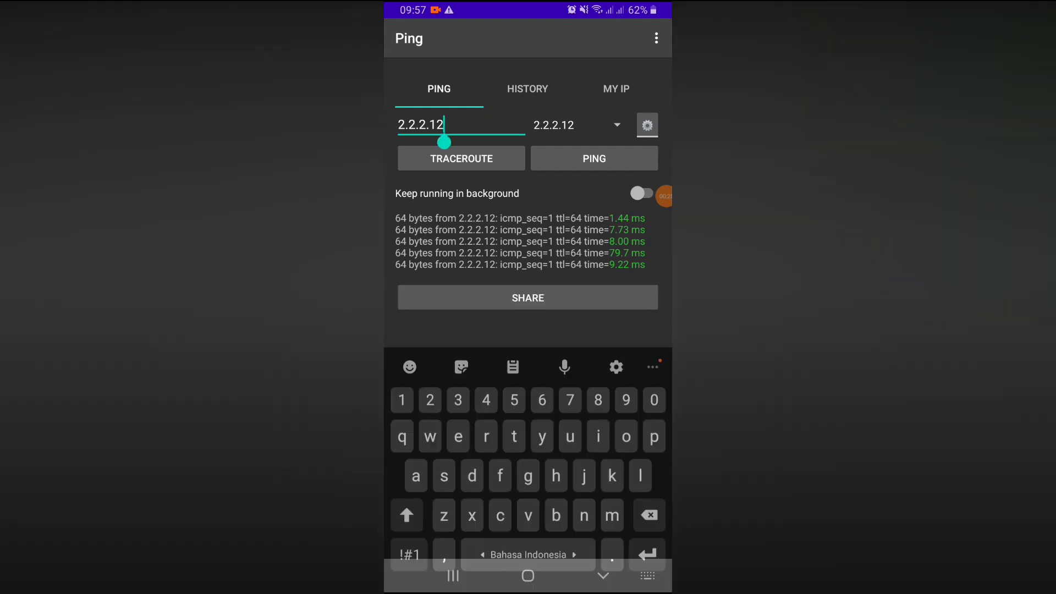
key("BackSpace")
type("3")
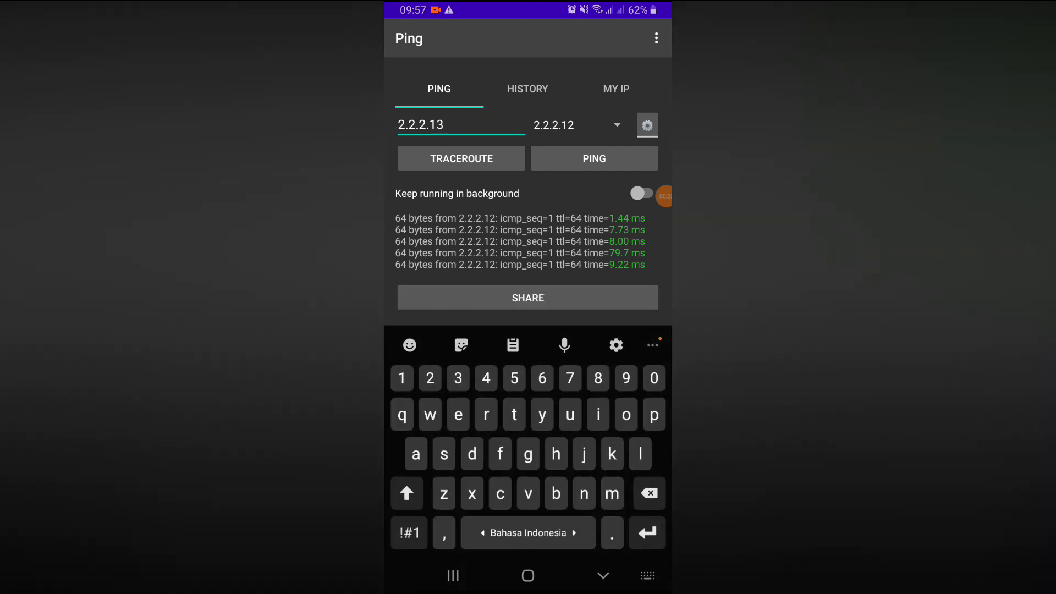
left_click(594, 193)
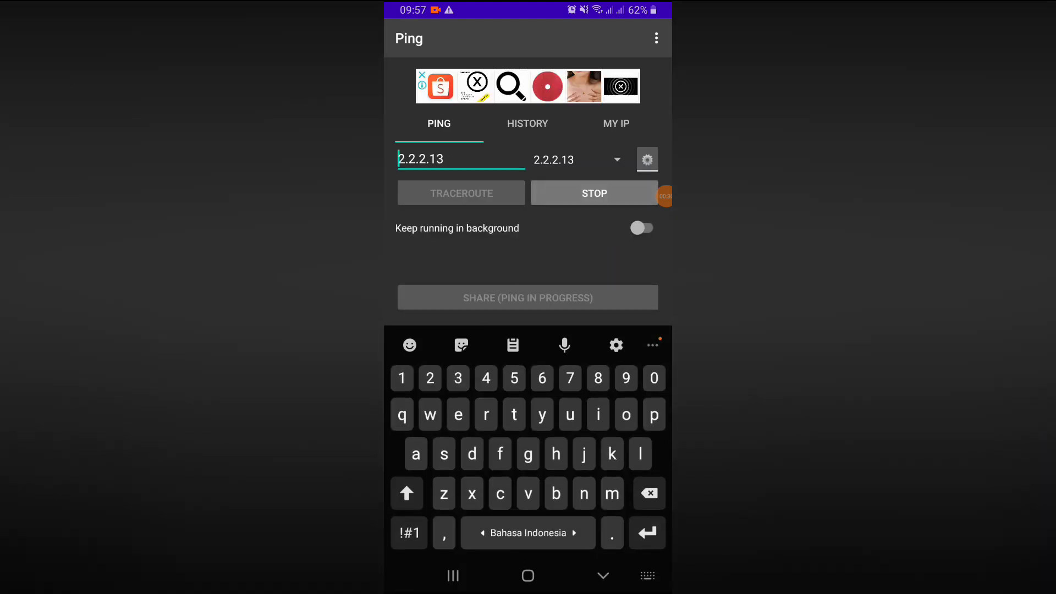
left_click(603, 575)
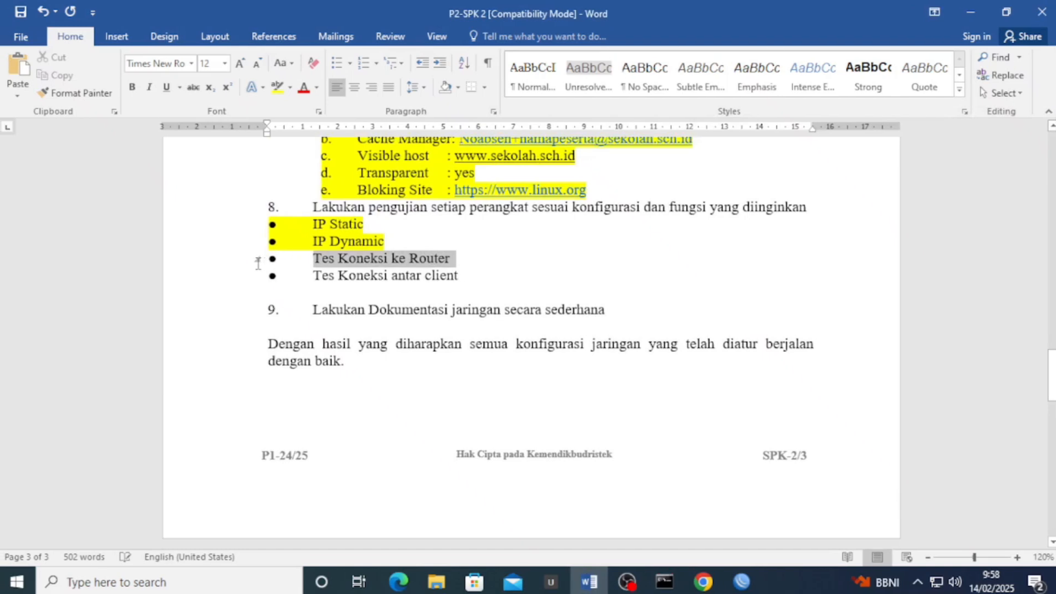
Highlight the 'Tes Koneksi ke Router' line in yellow
left_click(258, 264)
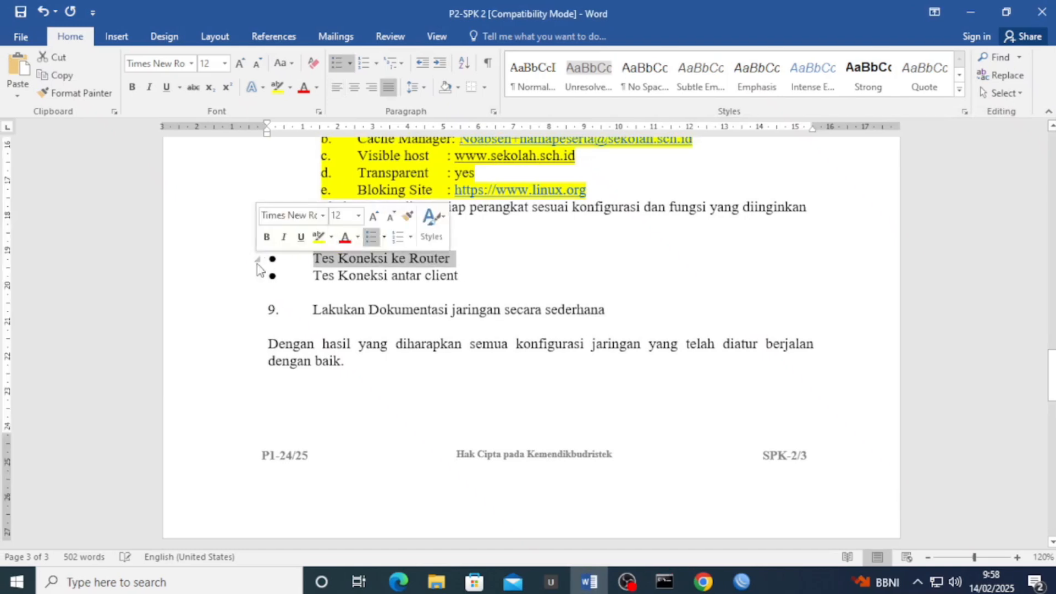
left_click(277, 88)
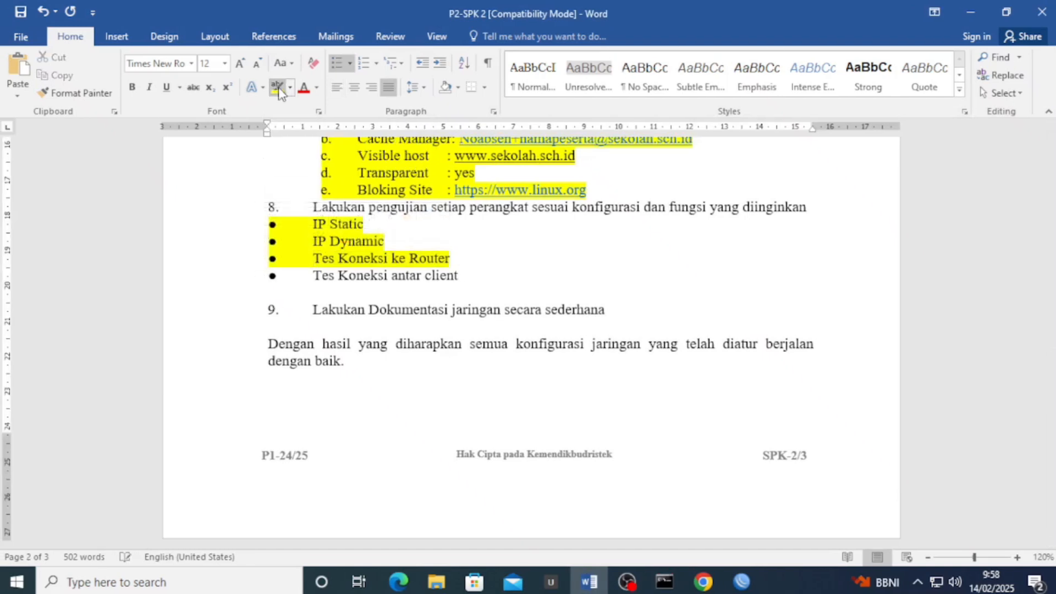
scroll(423, 277, "down", 1)
left_click_drag(460, 234, 323, 237)
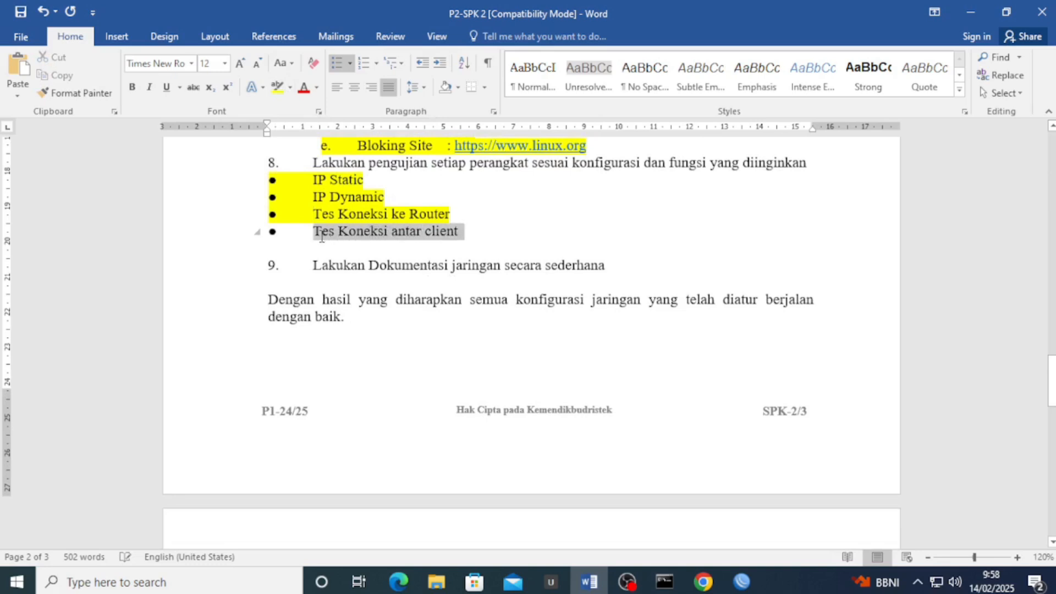
left_click(479, 230)
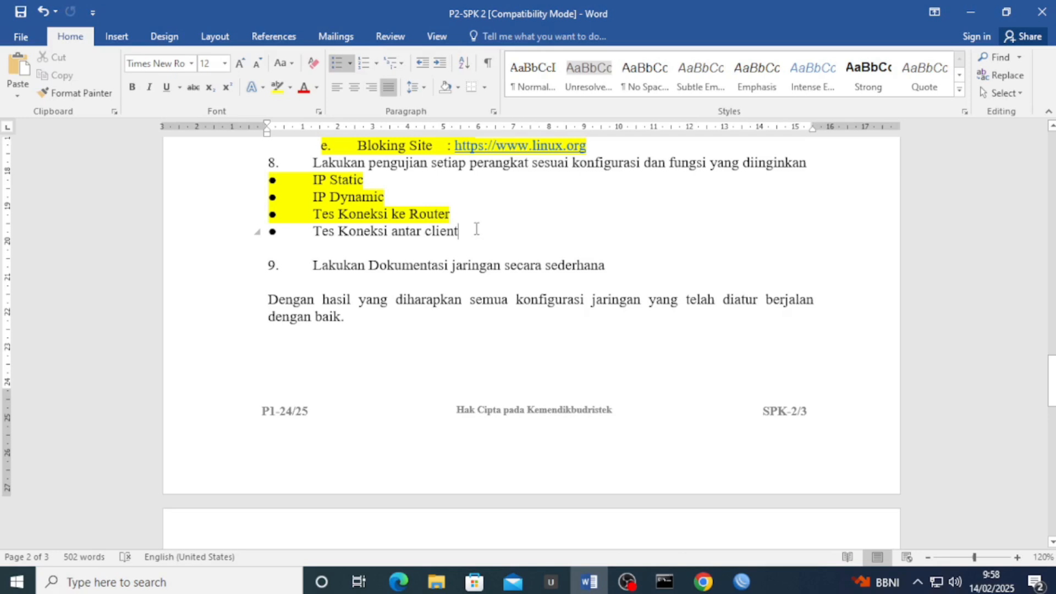
scroll(476, 230, "down", 12)
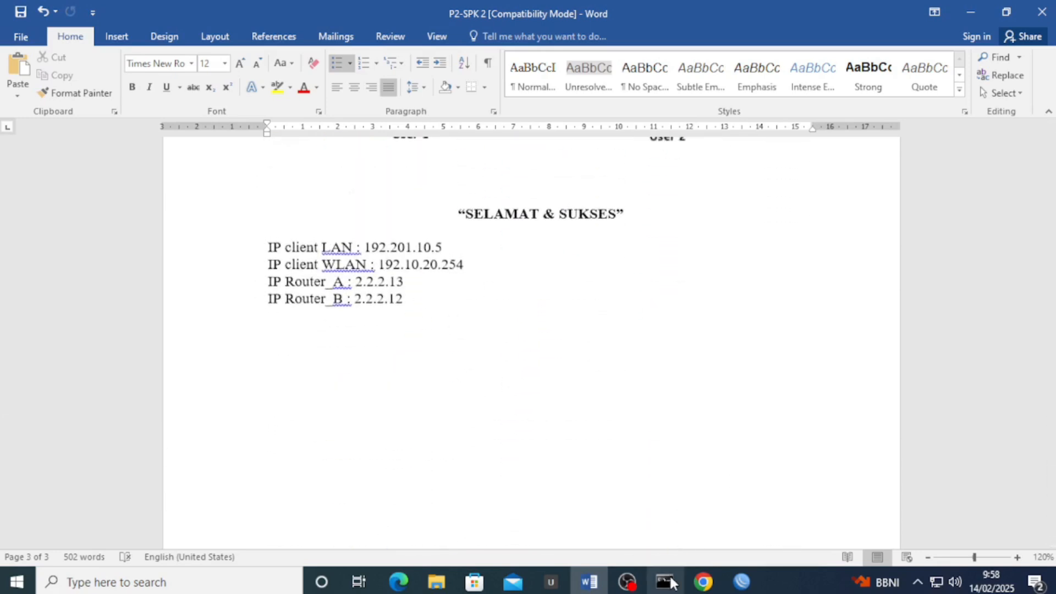
Add 'IP Gateway WLAN : 192.101.20.2' and correct the client WLAN IP to 192.101.20.254
left_click(481, 262)
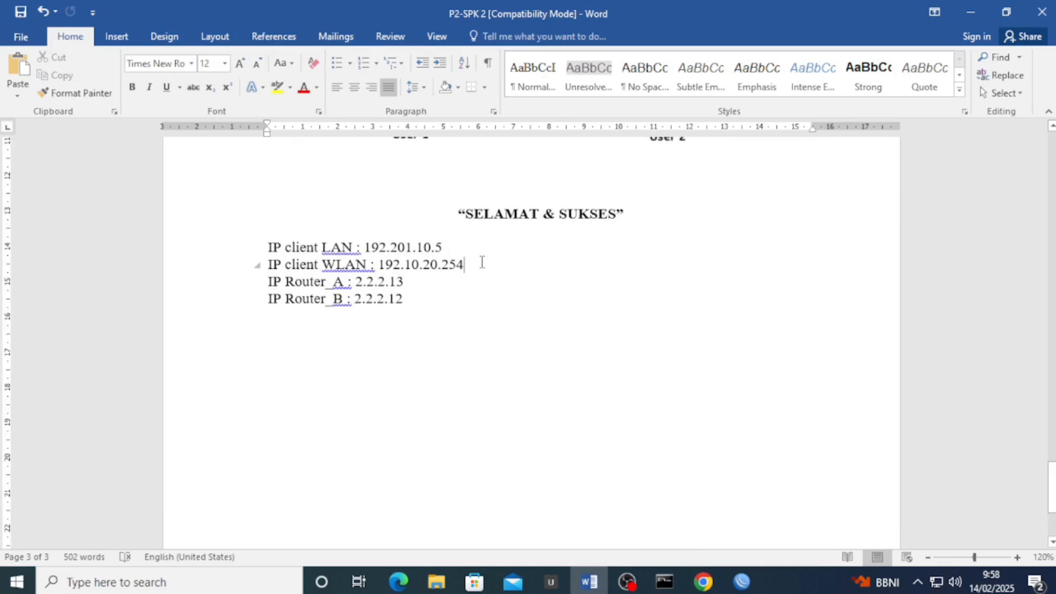
key("Return")
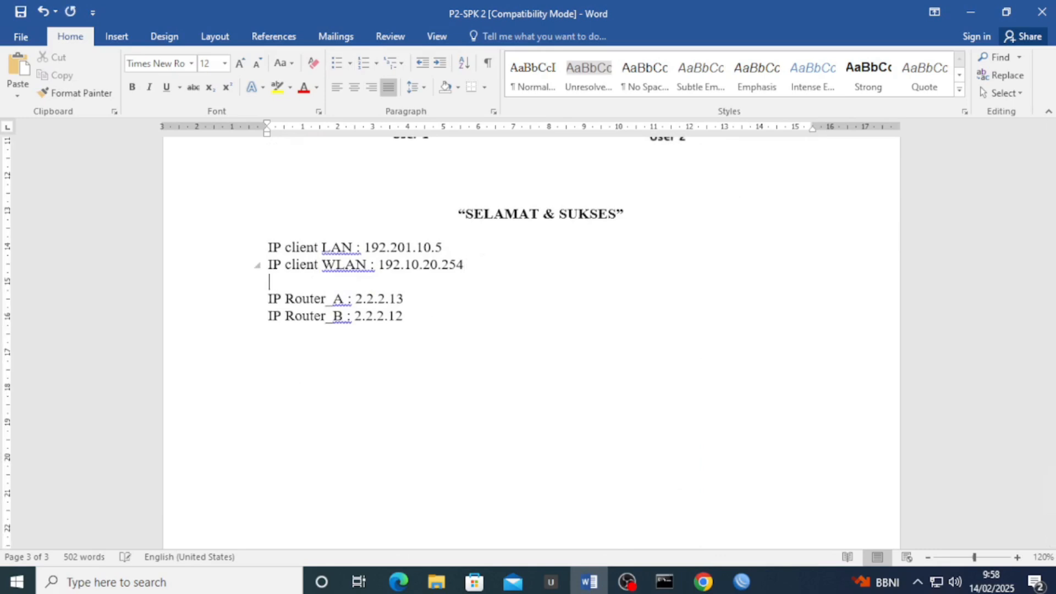
type("IP Gatew")
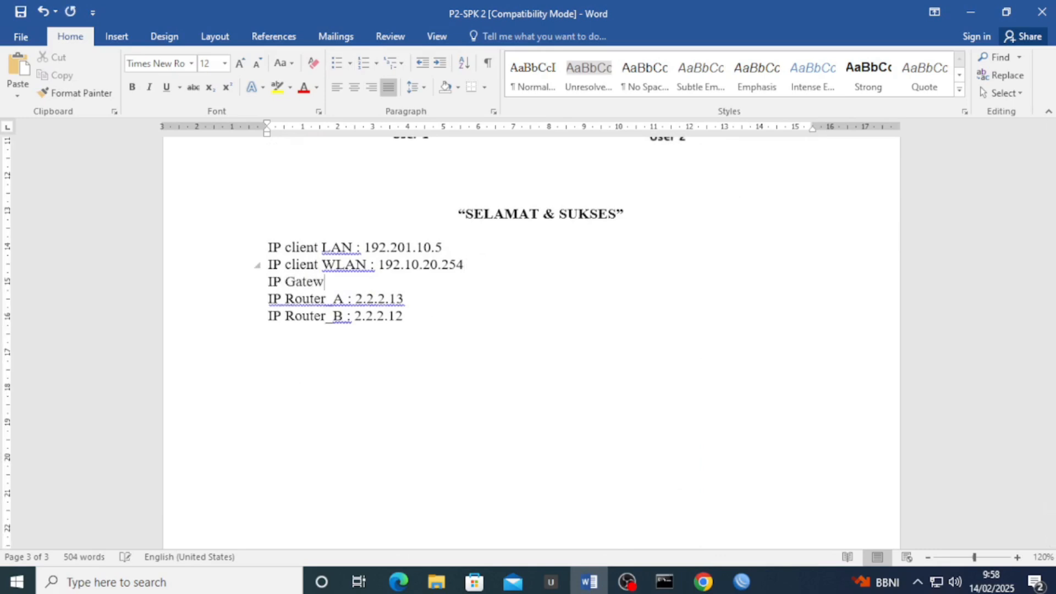
type("ay Router")
key("BackSpace")
key("BackSpace")
key("BackSpace")
key("BackSpace")
key("BackSpace")
key("BackSpace")
type("WLAN")
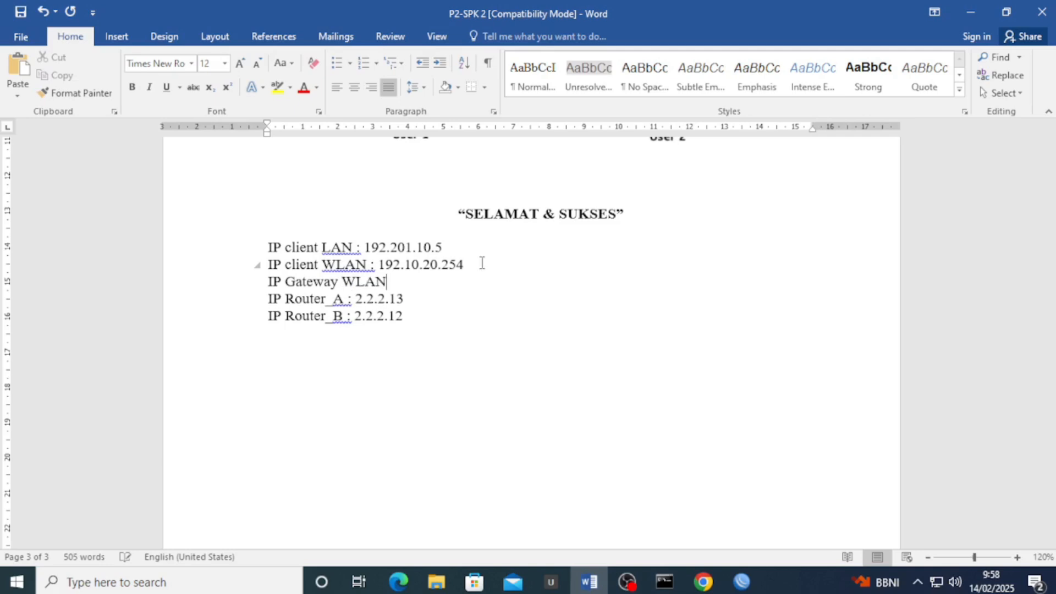
type(" : 192.")
key("Up")
key("Left")
type("1")
key("Down")
type("101.20.2")
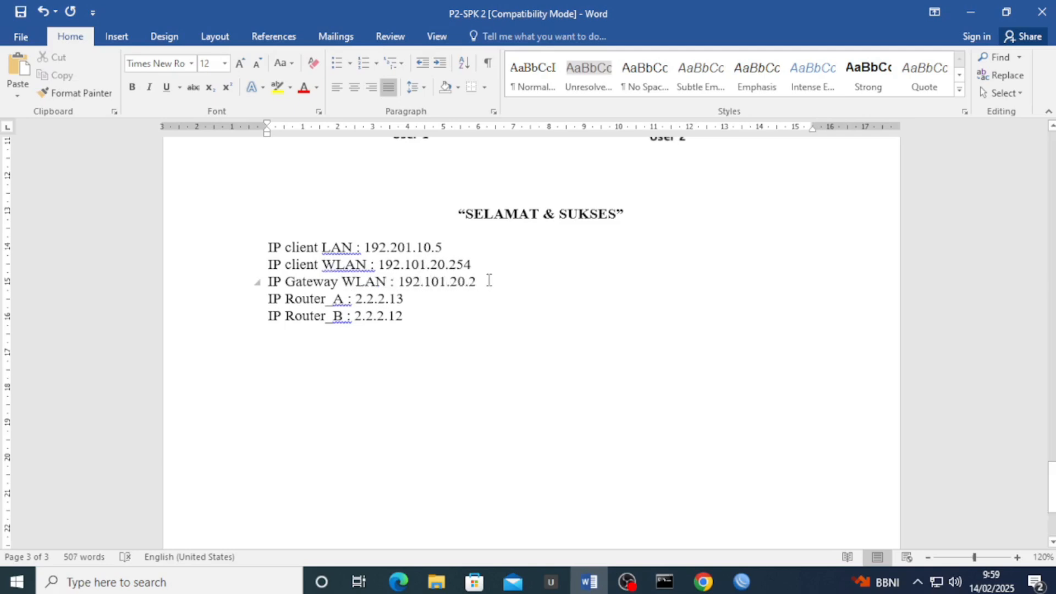
Copy the gateway line below the client LAN line and edit it to 'IP Gateway LAN : 192.201.10.2'
left_click_drag(476, 281, 268, 282)
key("ctrl+c")
left_click(454, 245)
key("Return")
key("ctrl+v")
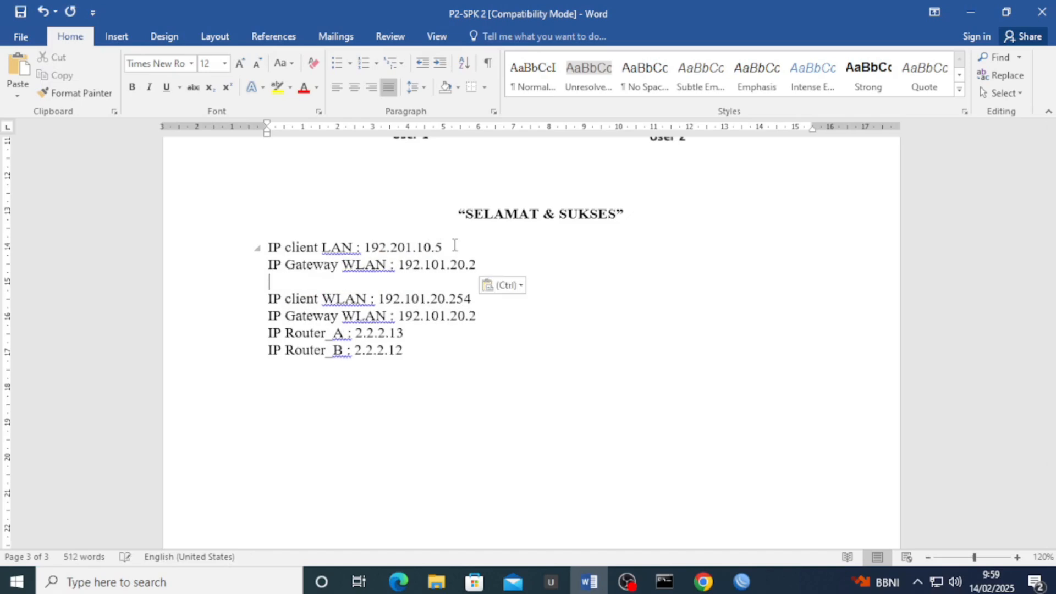
key("BackSpace")
key("Left")
key("Left")
key("Left")
key("BackSpace")
type("1")
key("Left")
key("Left")
key("Left")
key("Left")
key("BackSpace")
type("2")
key("Left")
key("Left")
key("Left")
key("Left")
key("Left")
key("Left")
key("Left")
key("Left")
key("Left")
key("Left")
key("Left")
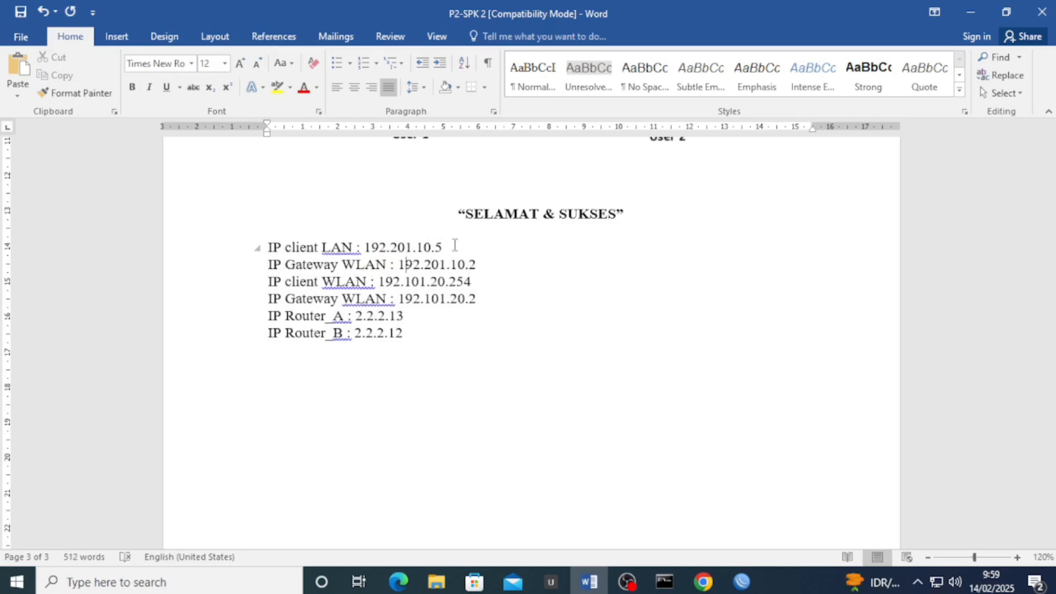
key("BackSpace")
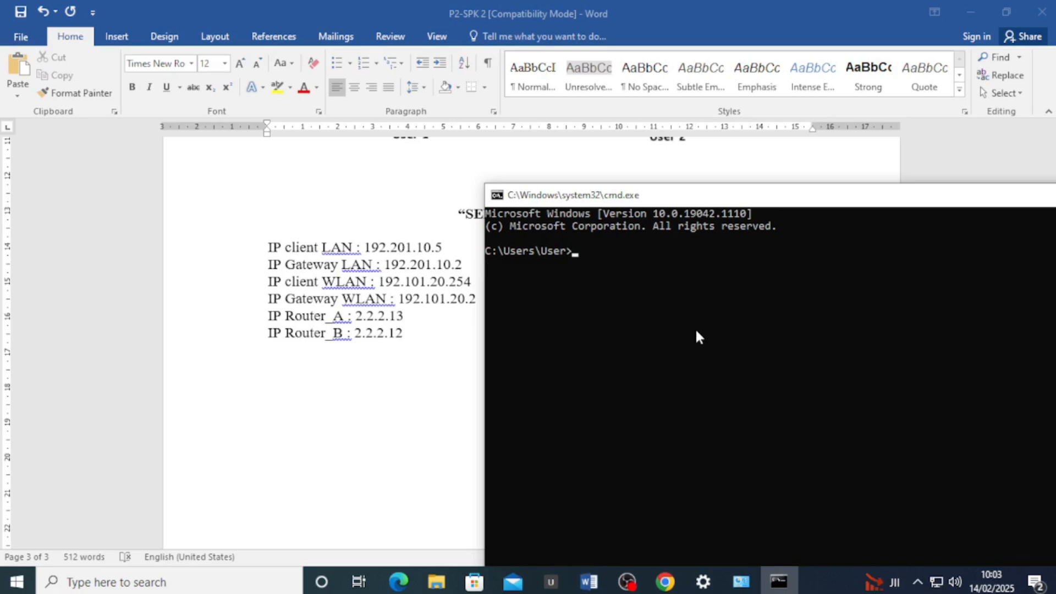
Ping the gateways 192.201.10.2 and 192.101.20.2 from Command Prompt
type("ping 192.201.10")
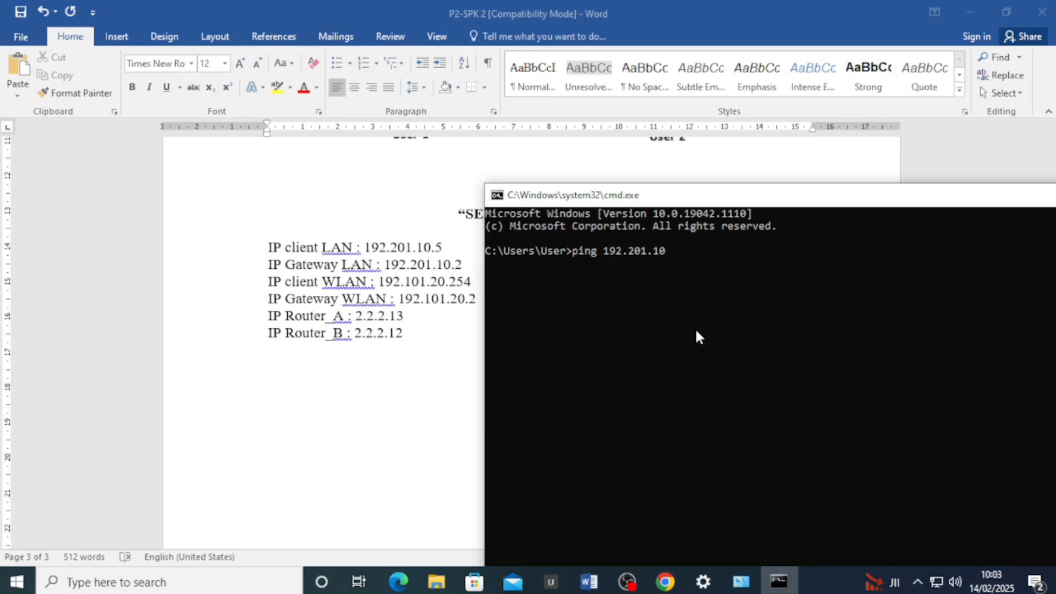
type(".2")
key("Return")
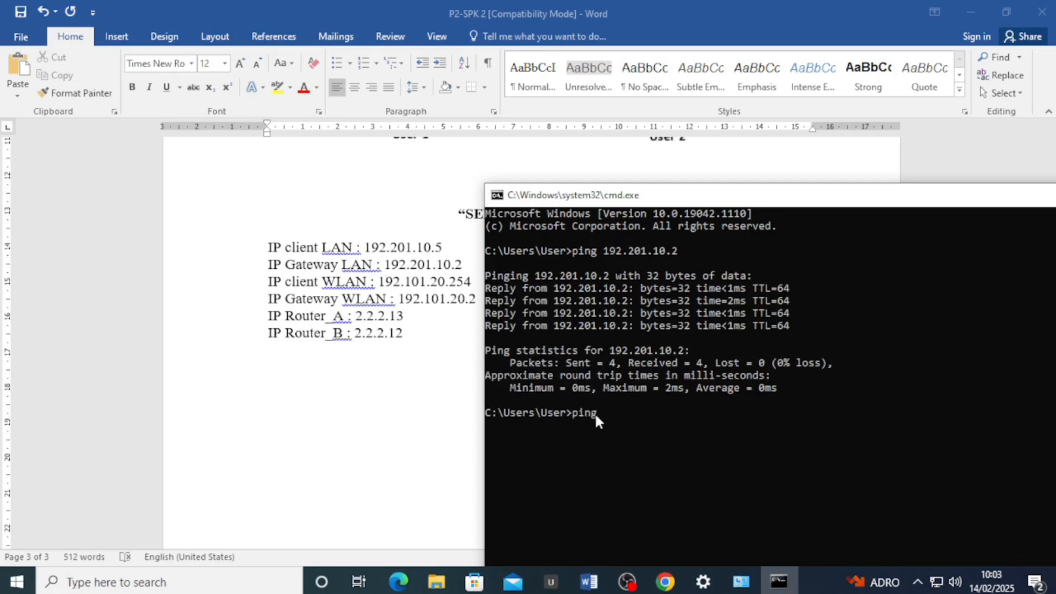
type("ping 192.101.20.2")
key("Return")
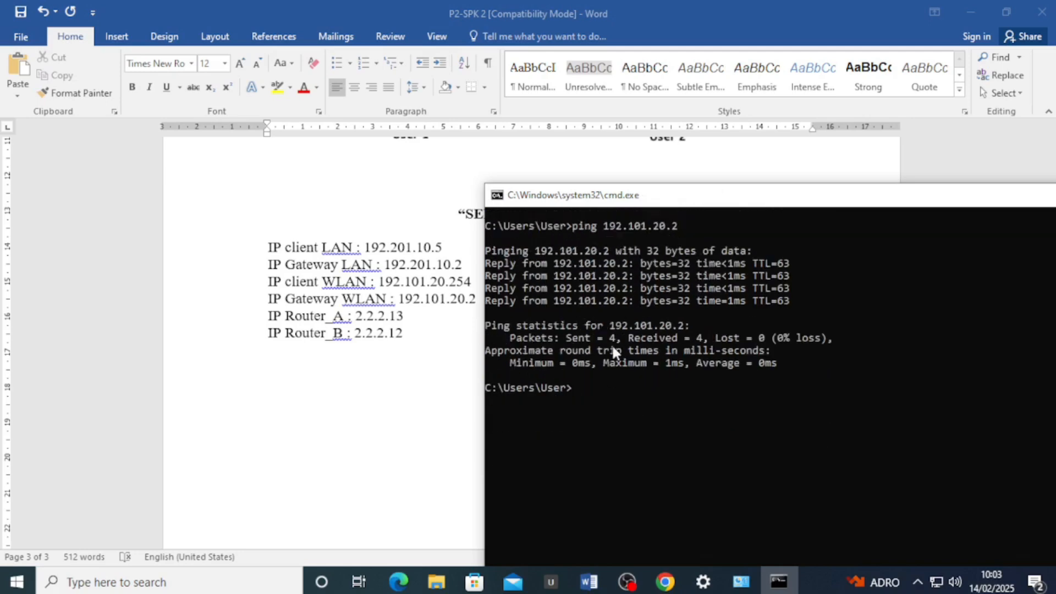
Ping 192.101.10.254, then rerun the same ping from command history
left_click(595, 387)
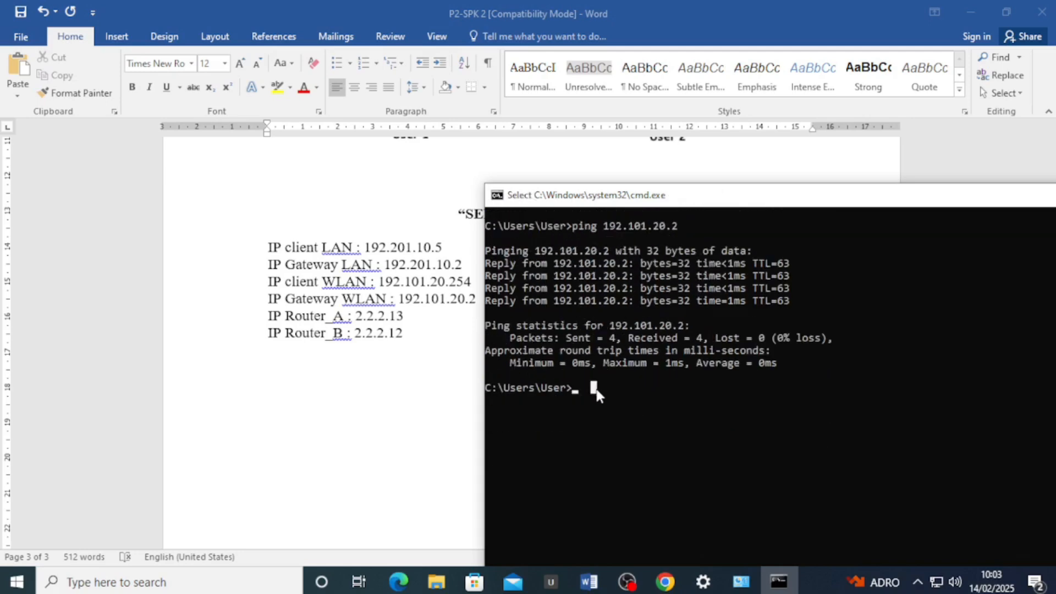
type("pin")
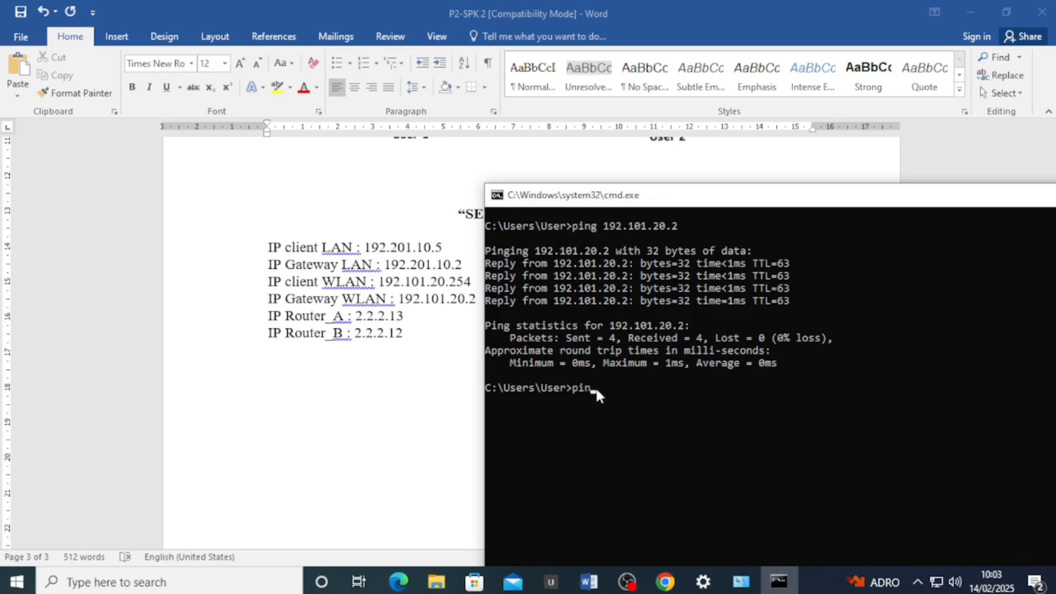
type("g 192.101.10.254")
key("Return")
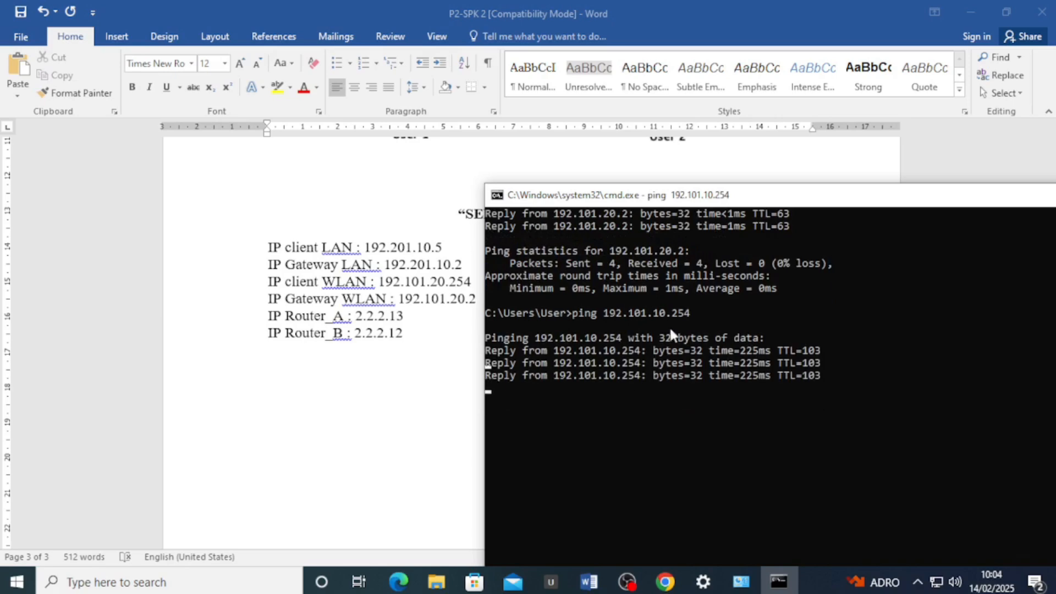
left_click_drag(698, 311, 605, 319)
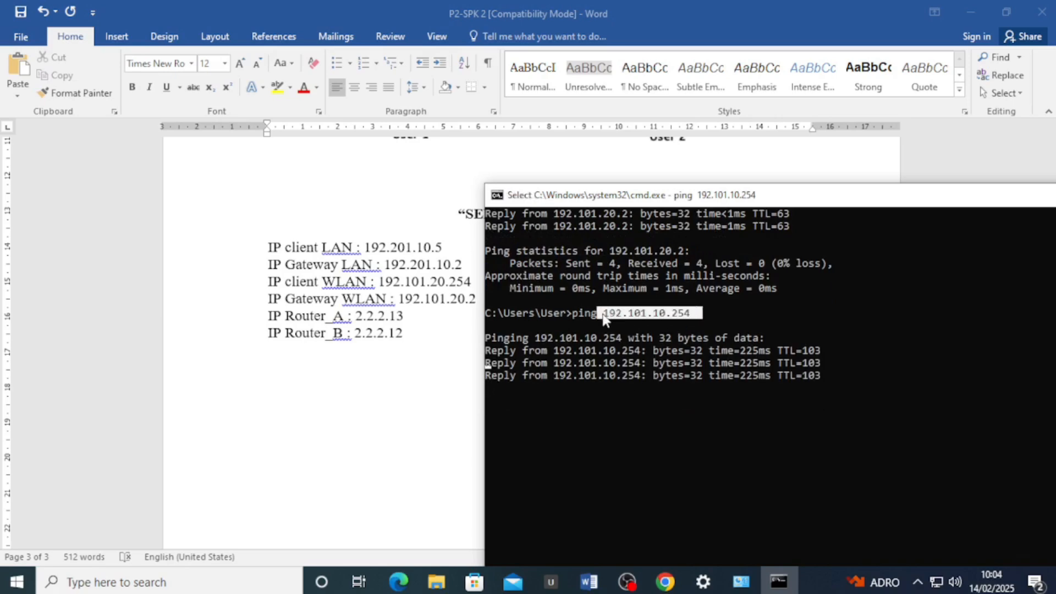
left_click(605, 319)
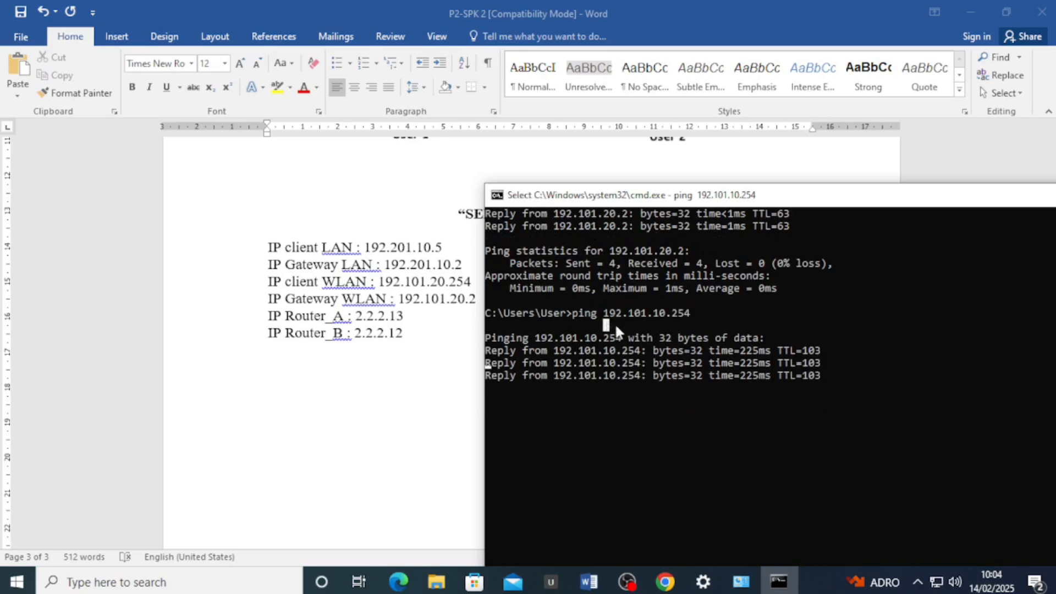
scroll(642, 333, "down", 2)
scroll(642, 334, "up", 1)
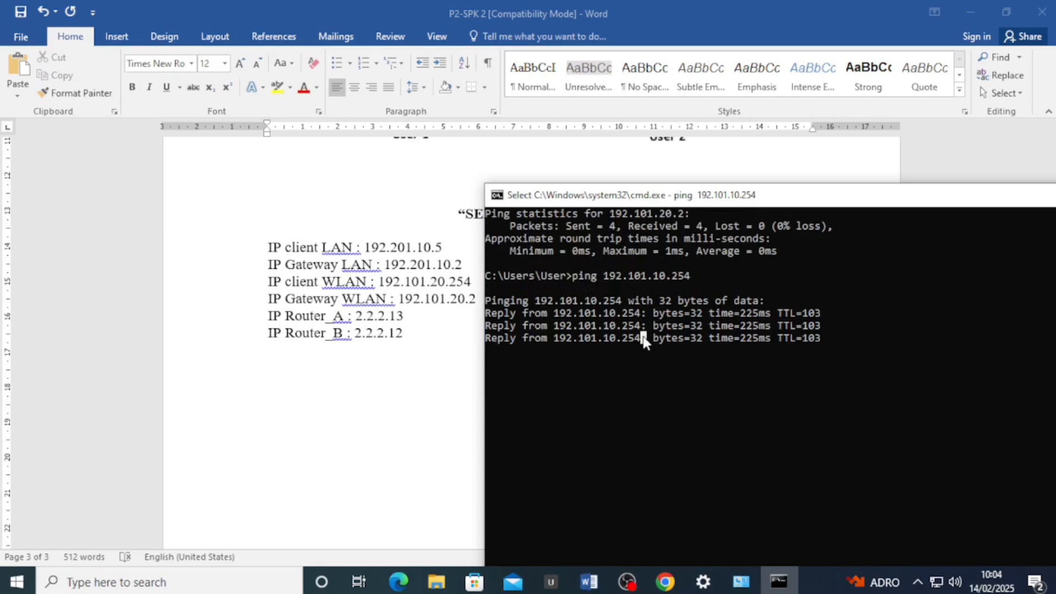
key("Escape")
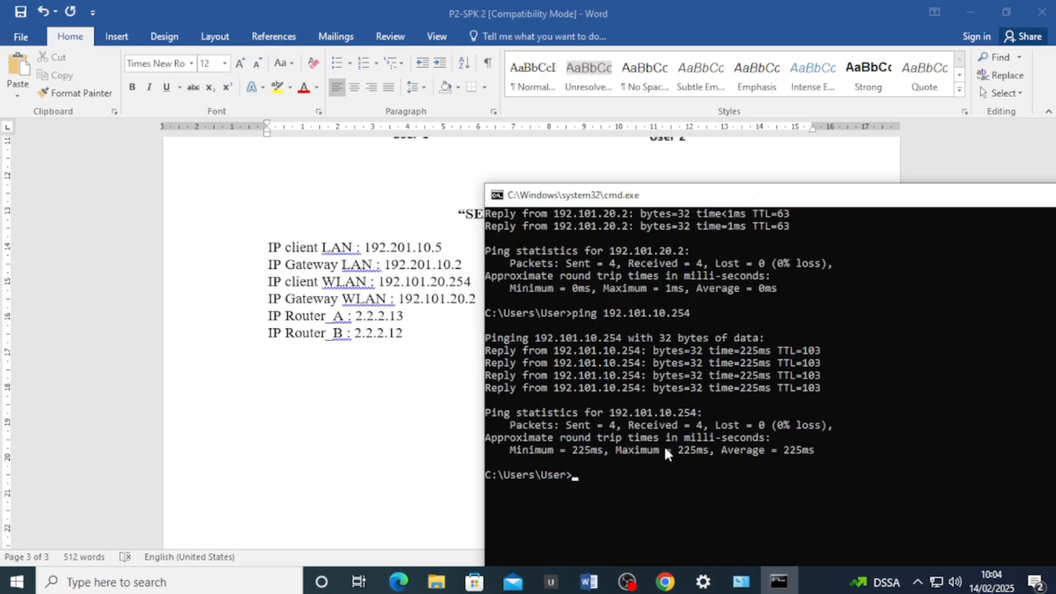
key("Up")
key("Return")
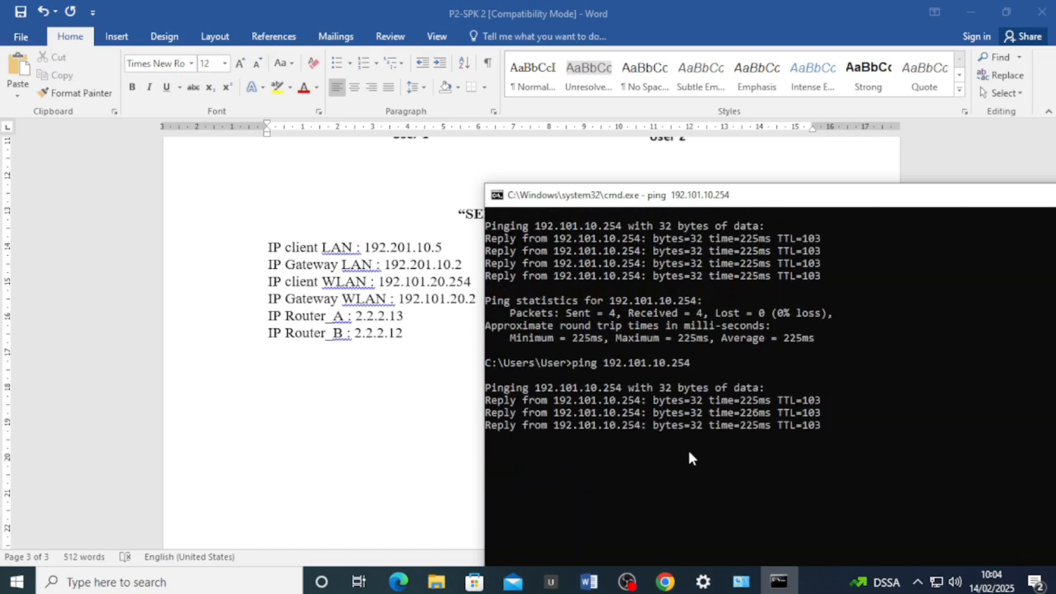
scroll(688, 449, "down", 2)
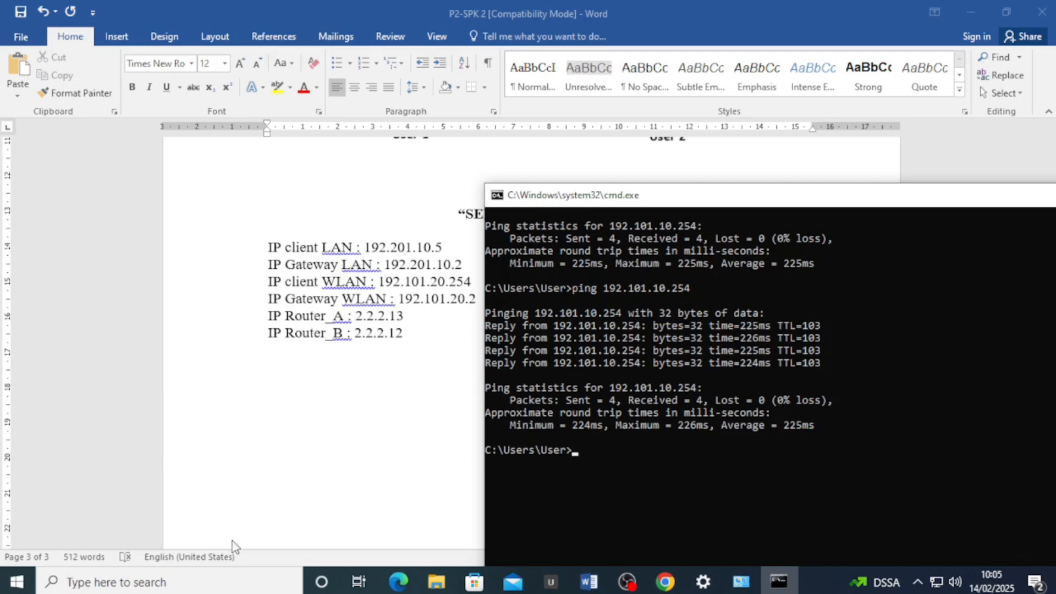
Search 'fire' and launch Windows Defender Firewall with Advanced Security
left_click(203, 578)
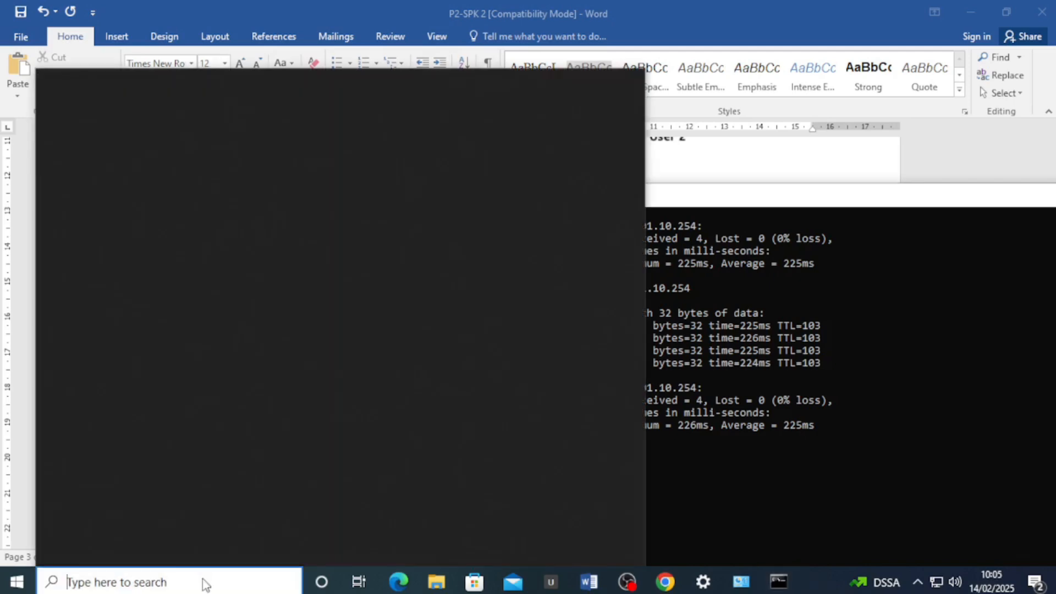
type("fire")
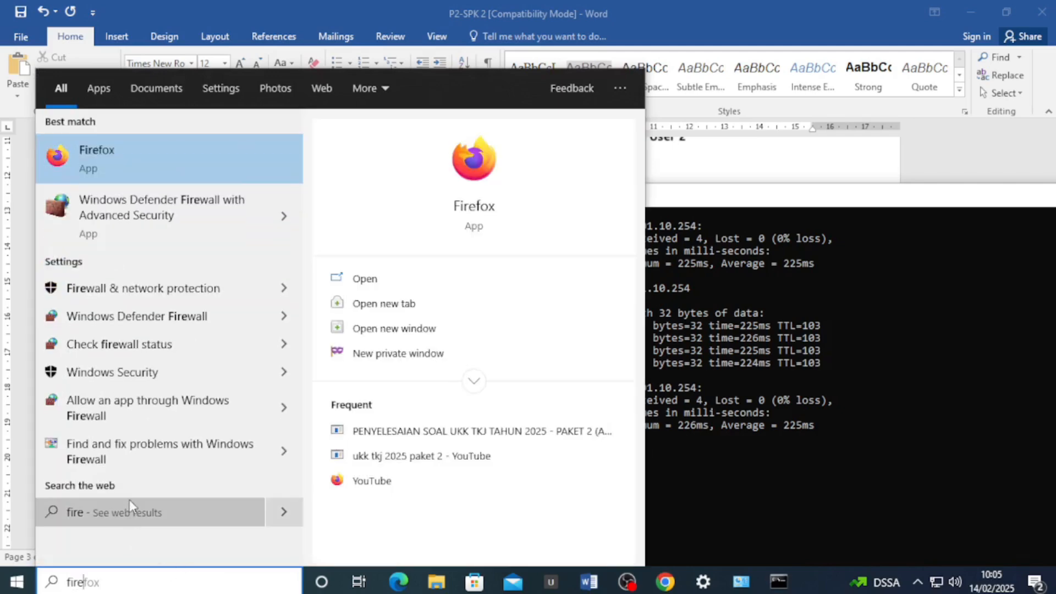
left_click(200, 219)
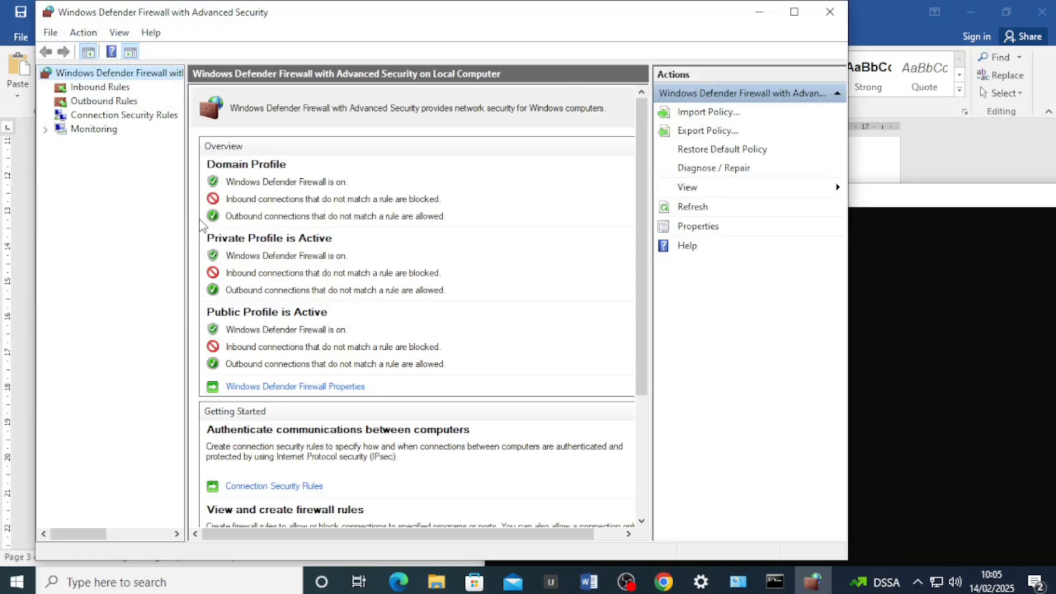
Set the Private Profile firewall state to Off in the firewall properties and apply
left_click(284, 387)
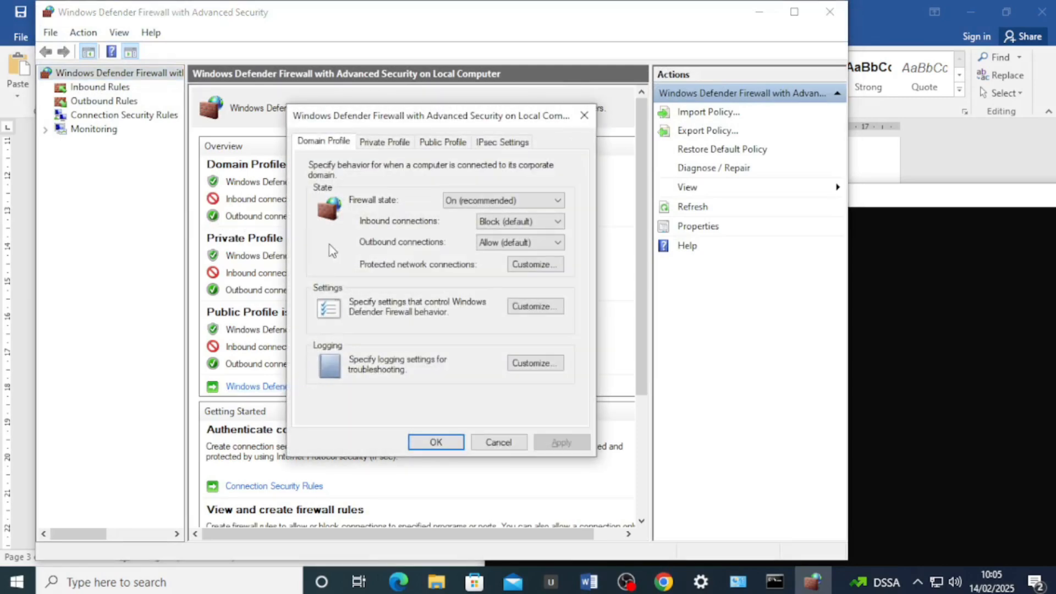
left_click(383, 144)
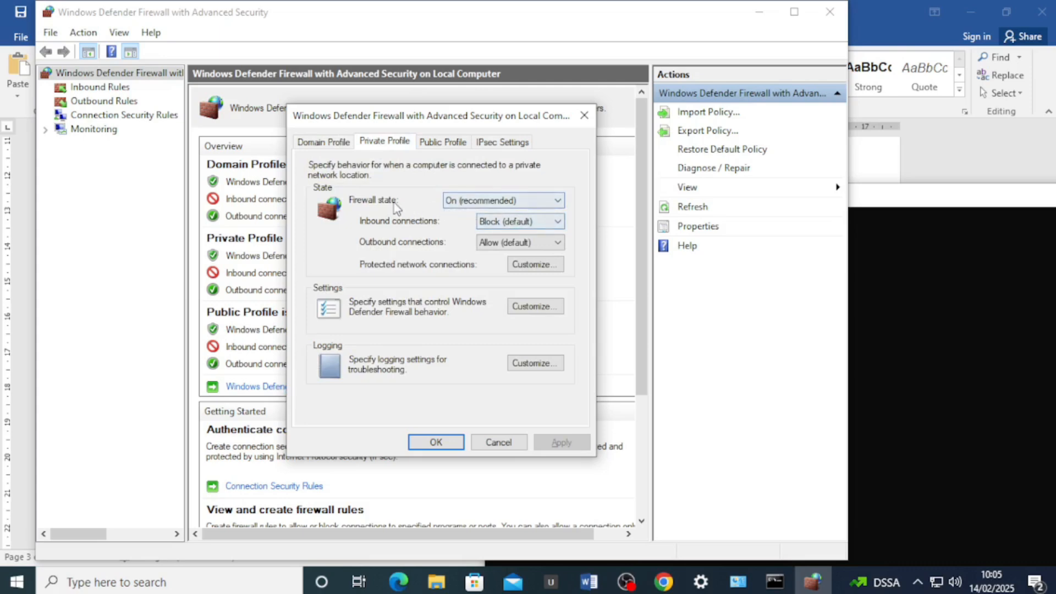
left_click(468, 201)
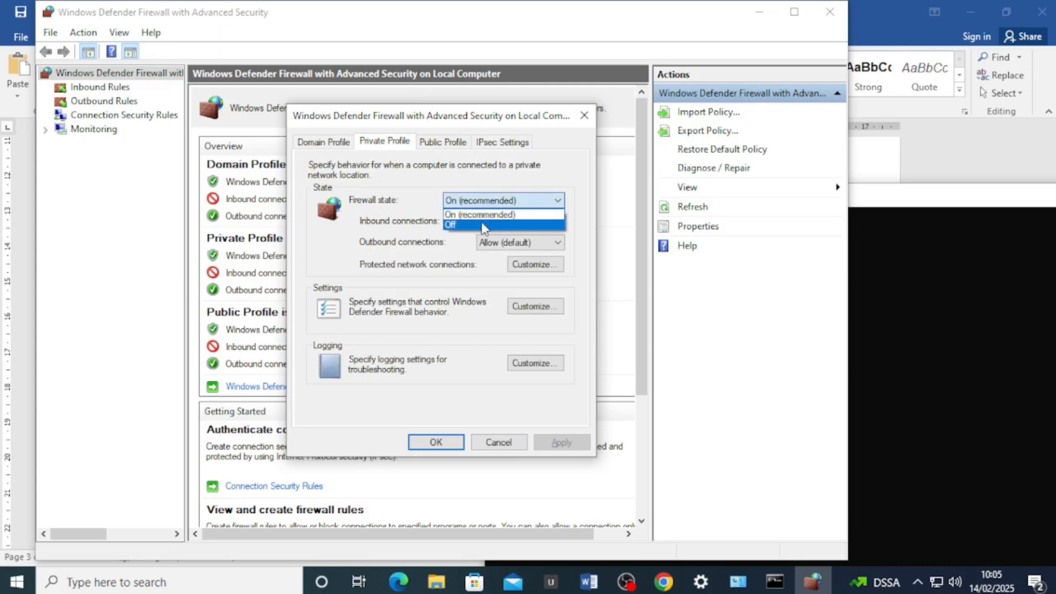
left_click(481, 222)
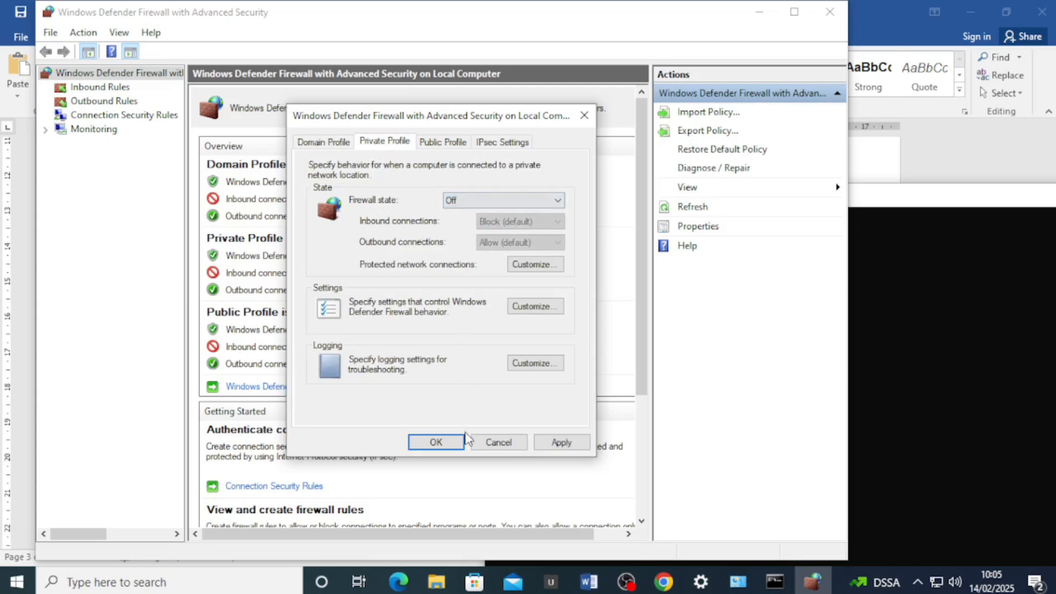
left_click(559, 442)
left_click(436, 442)
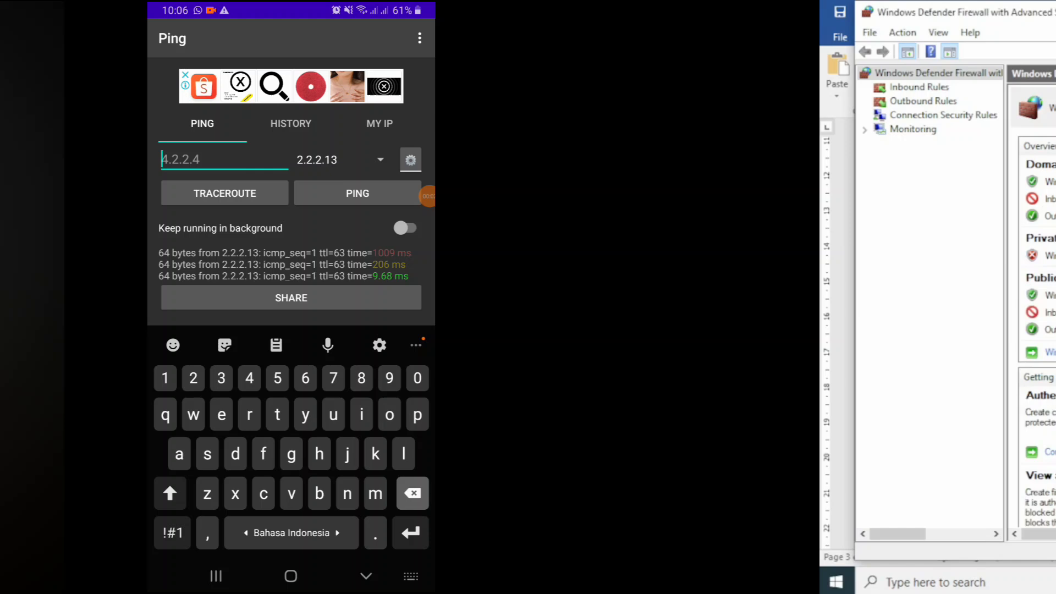
Ping 192.201.10.2 from the phone's Ping app, correcting the mistyped address first
type("1")
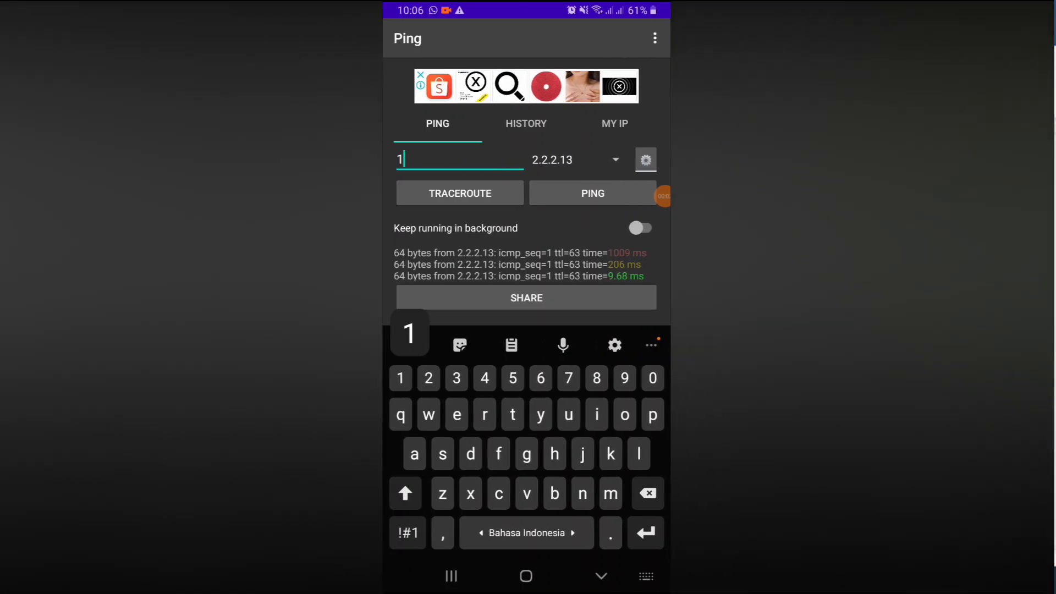
type("92.101.20.2")
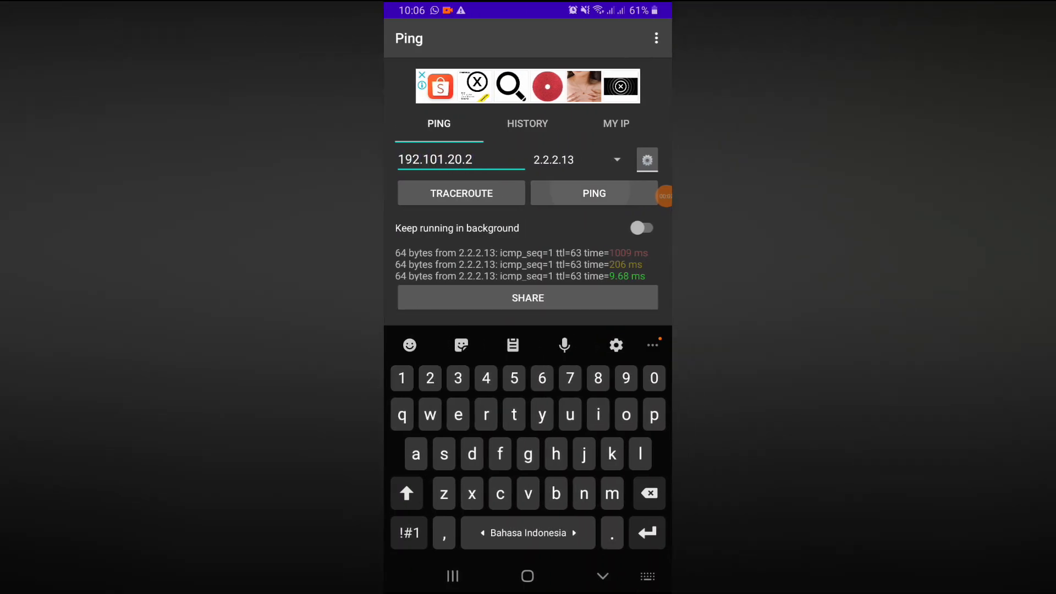
left_click(594, 193)
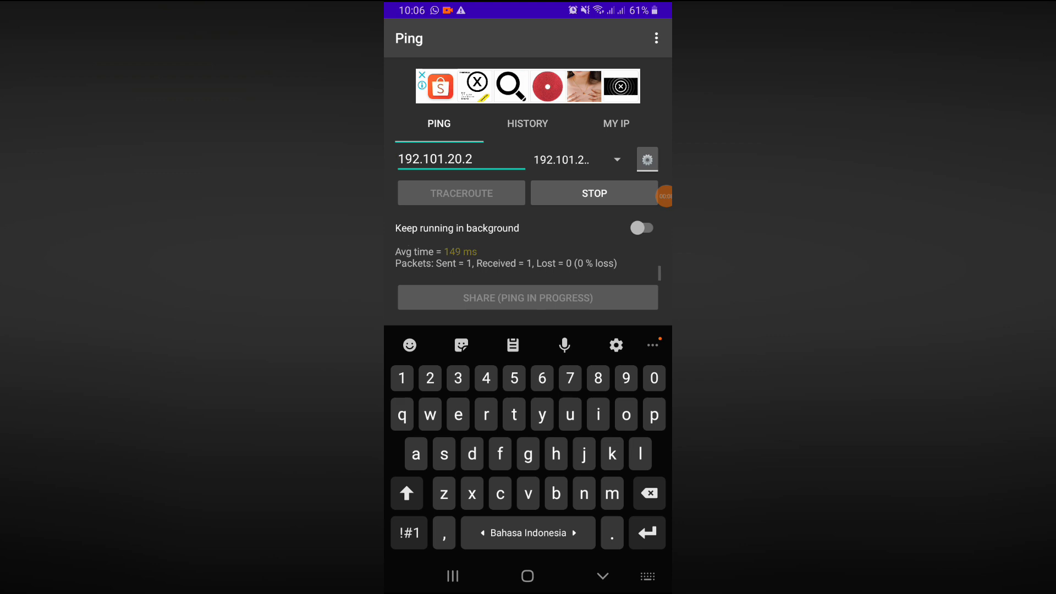
left_click(603, 576)
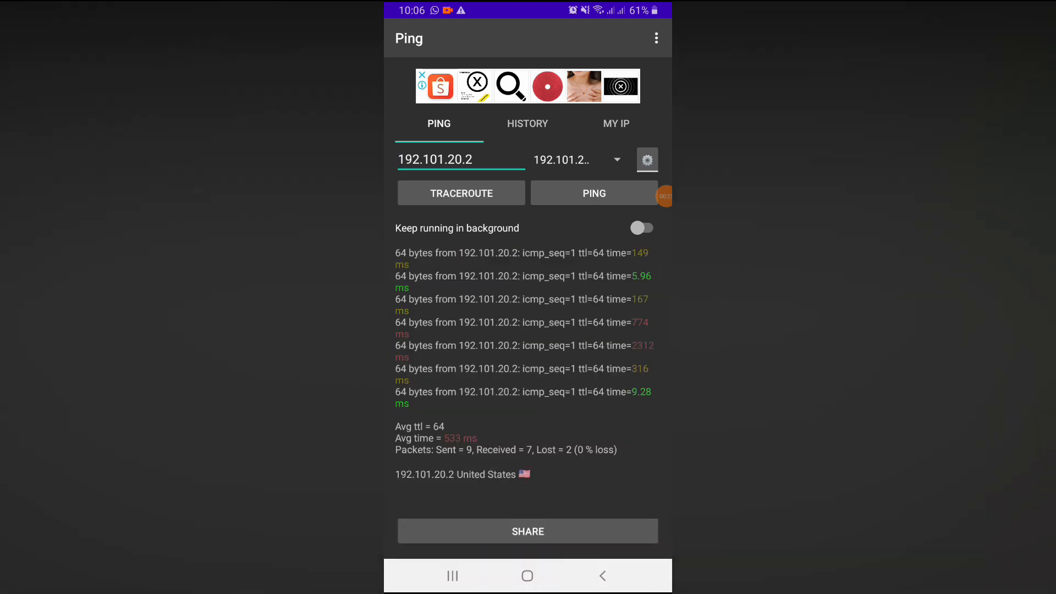
left_click(472, 159)
key("BackSpace")
key("BackSpace")
key("BackSpace")
key("BackSpace")
key("BackSpace")
key("BackSpace")
key("BackSpace")
key("BackSpace")
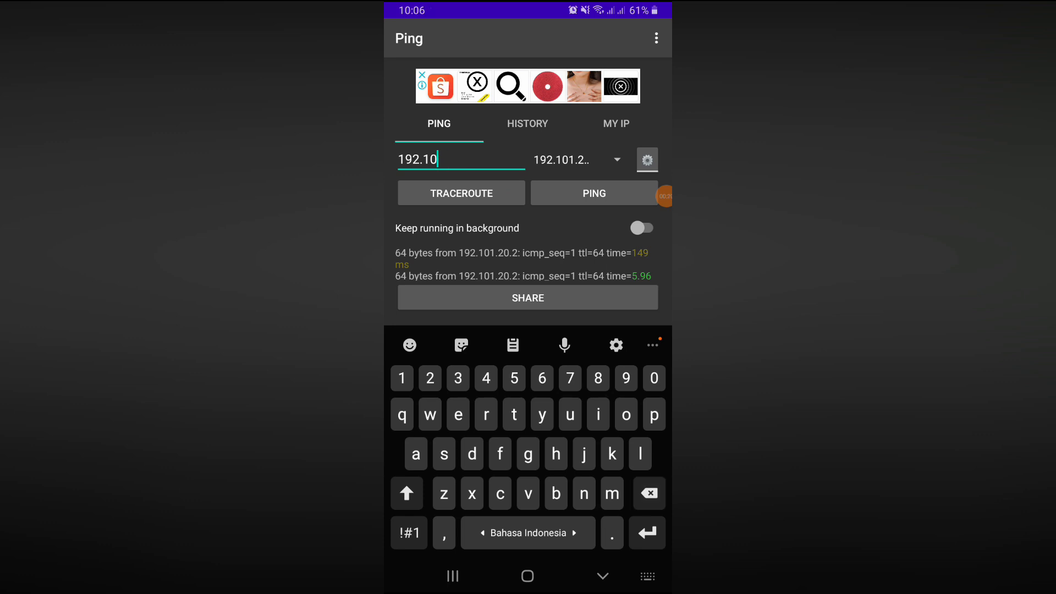
type("201.10.2")
left_click(594, 193)
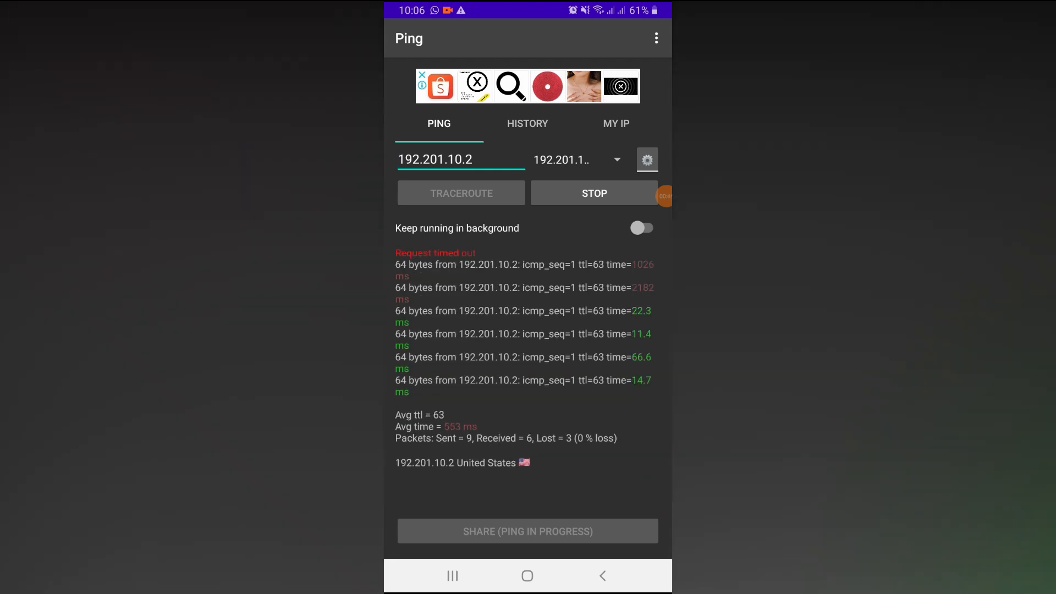
Stop that ping and ping the PC client at 192.201.10.5 instead
left_click(594, 193)
left_click(475, 159)
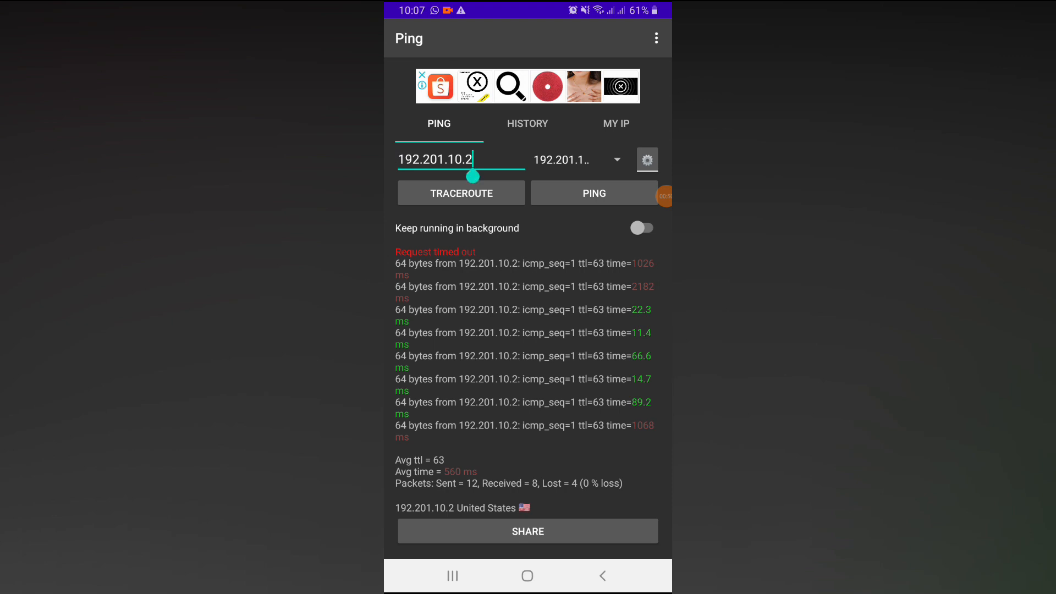
left_click(472, 172)
left_click(473, 165)
left_click(473, 171)
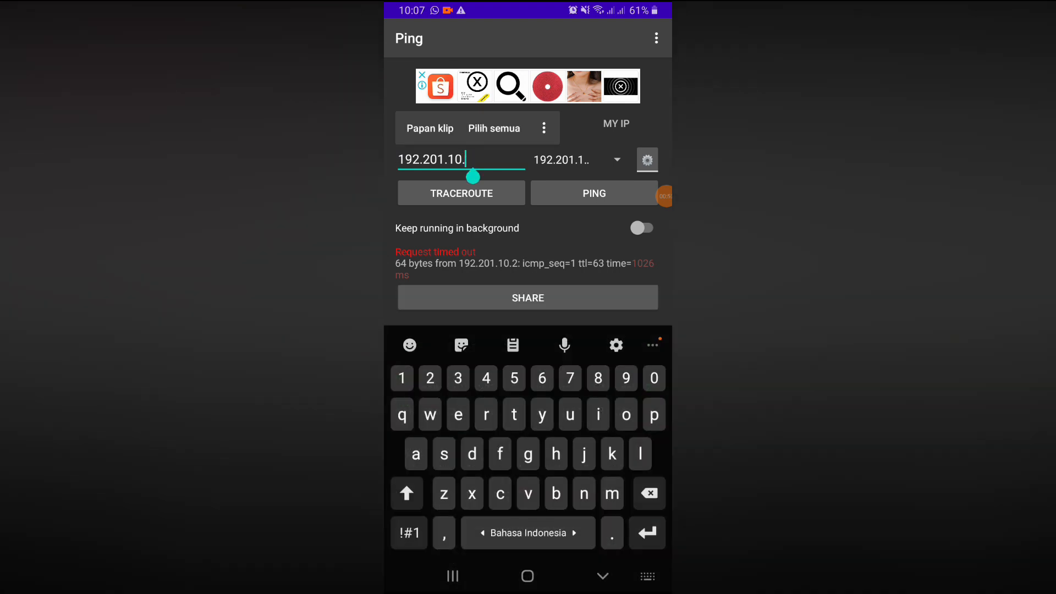
type("5")
left_click(603, 576)
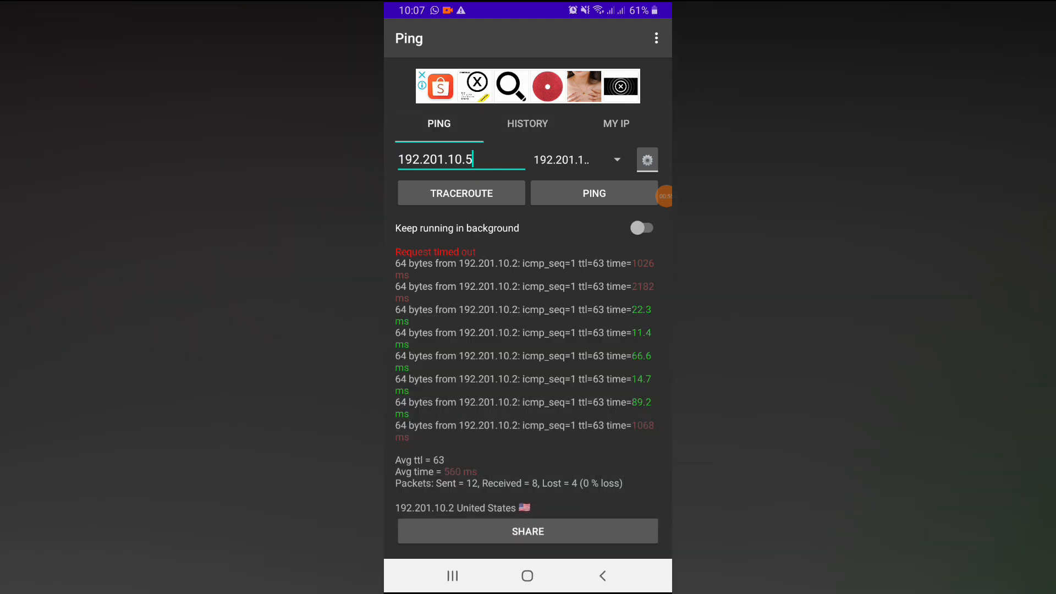
left_click(594, 193)
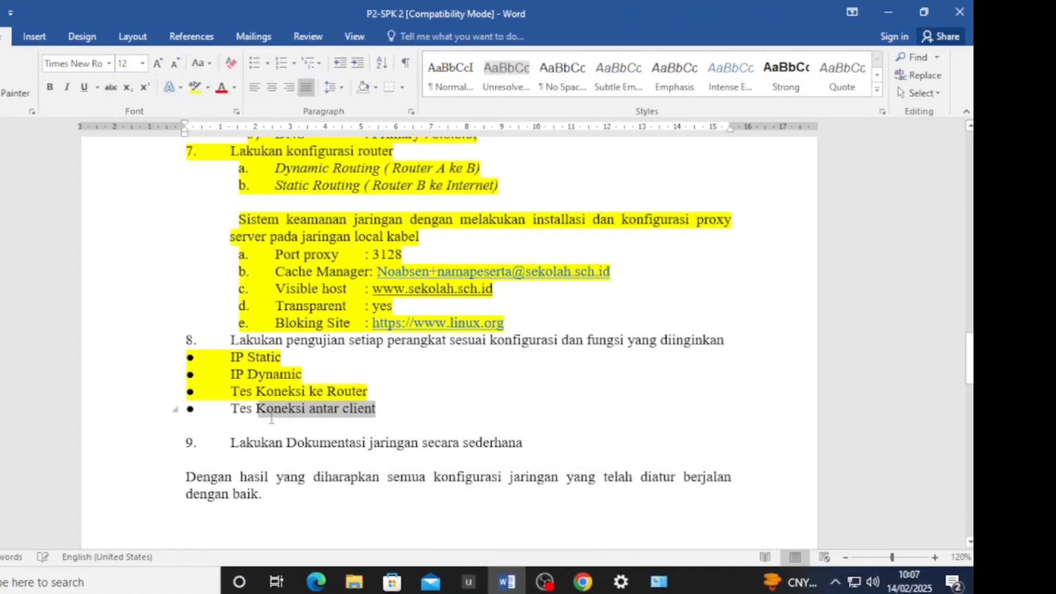
Highlight the 'Tes Koneksi antar client' line in yellow
left_click_drag(271, 418, 231, 412)
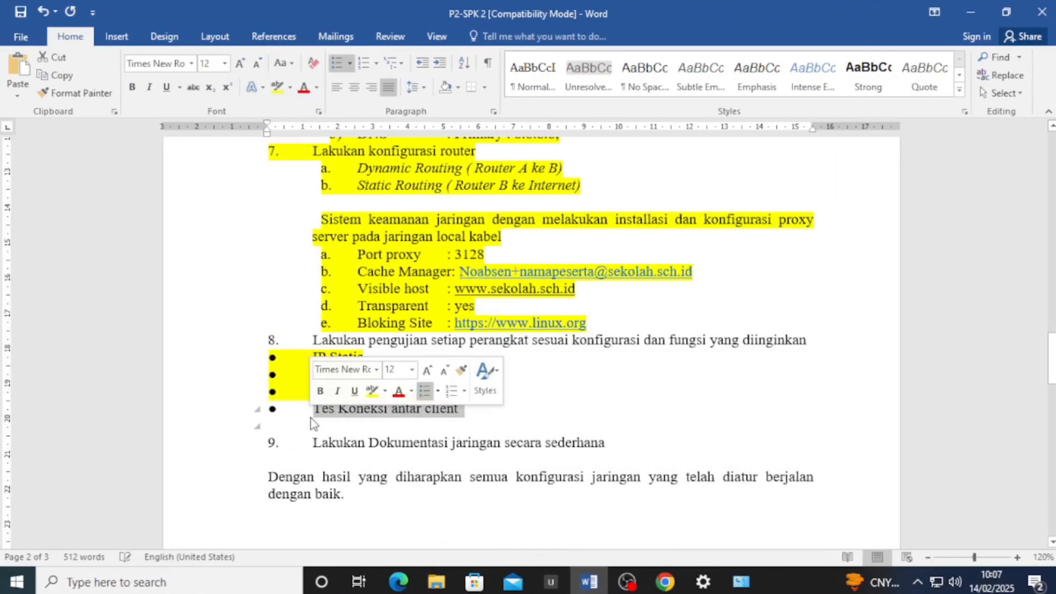
left_click(372, 390)
left_click(559, 376)
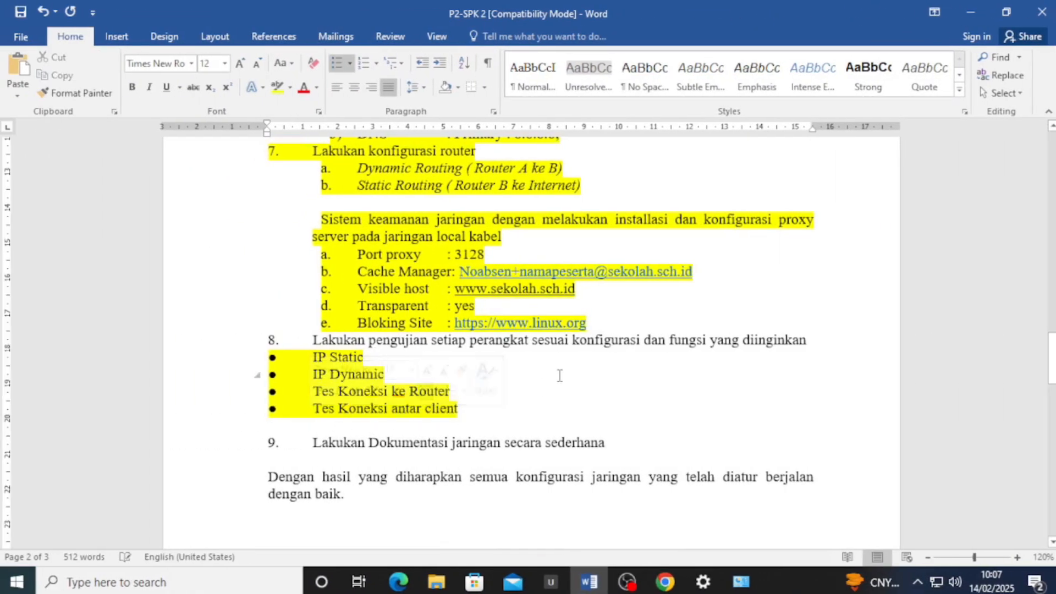
scroll(328, 332, "up", 1)
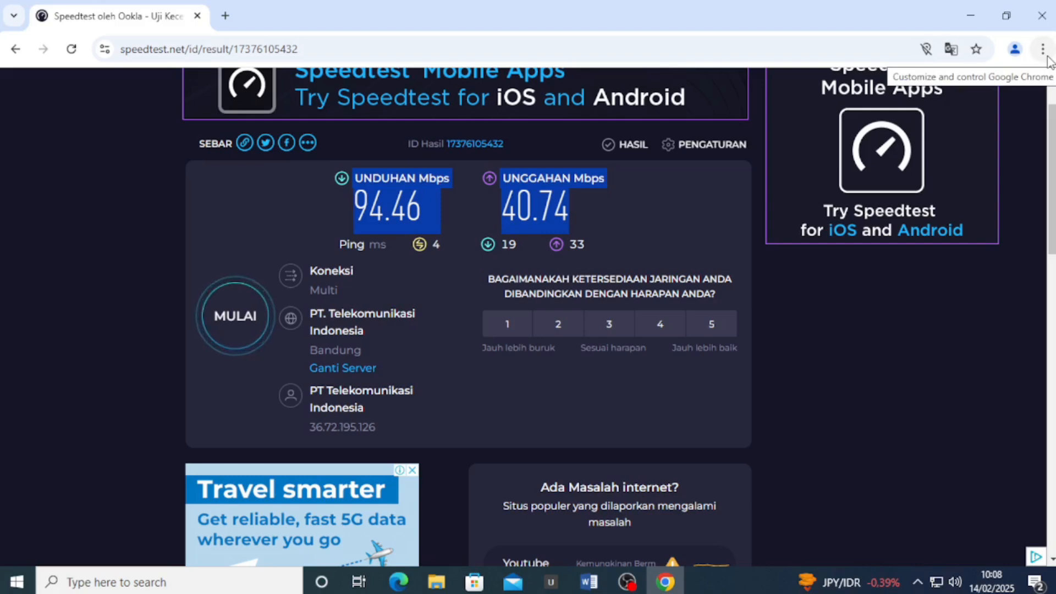
Delete all browsing data from Chrome's History page, then close the Settings and History tabs
left_click(1045, 55)
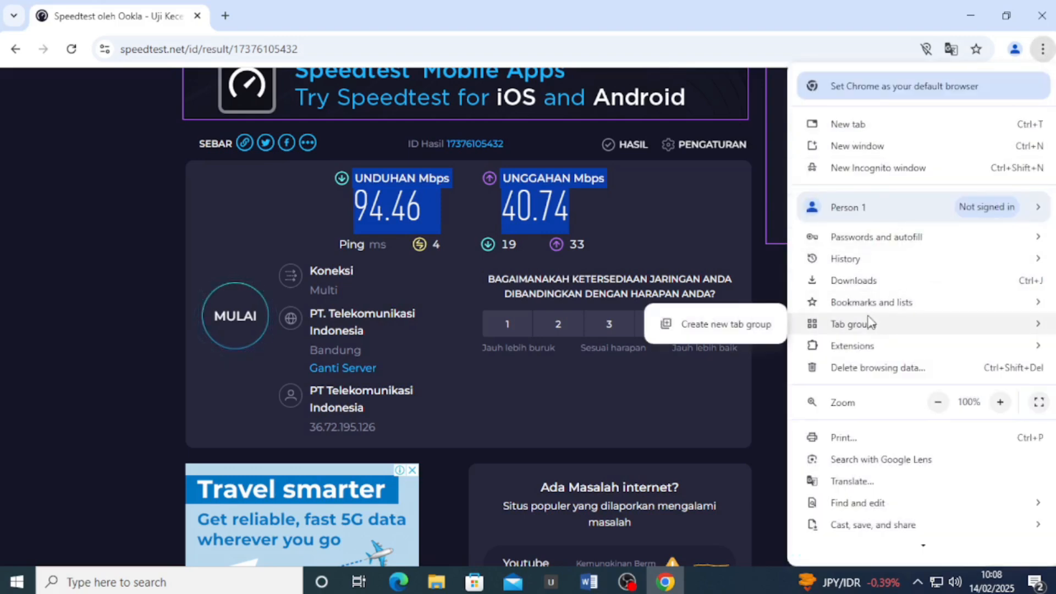
mouse_move(844, 261)
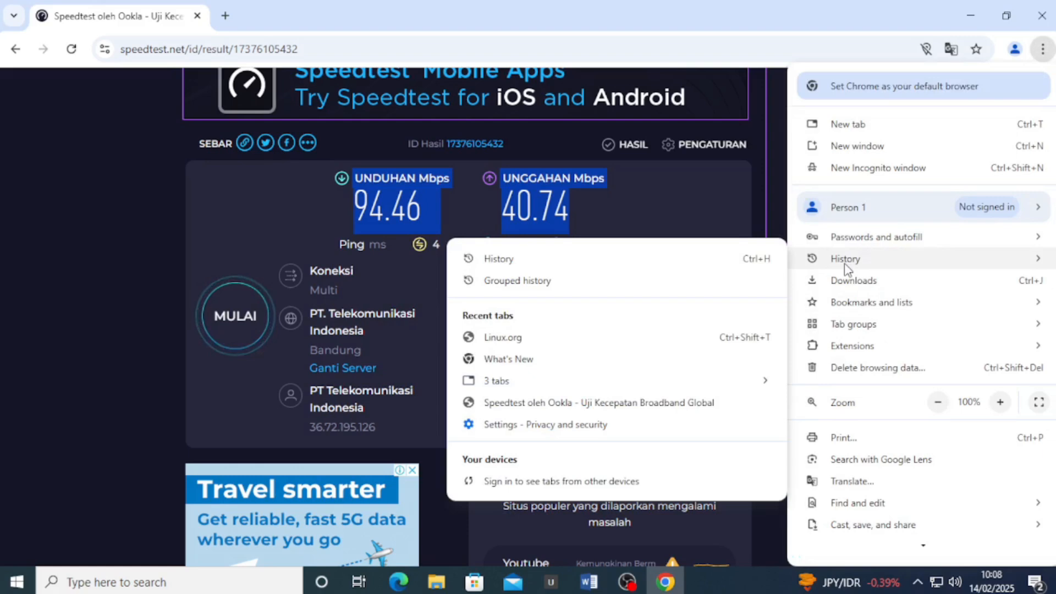
left_click(688, 265)
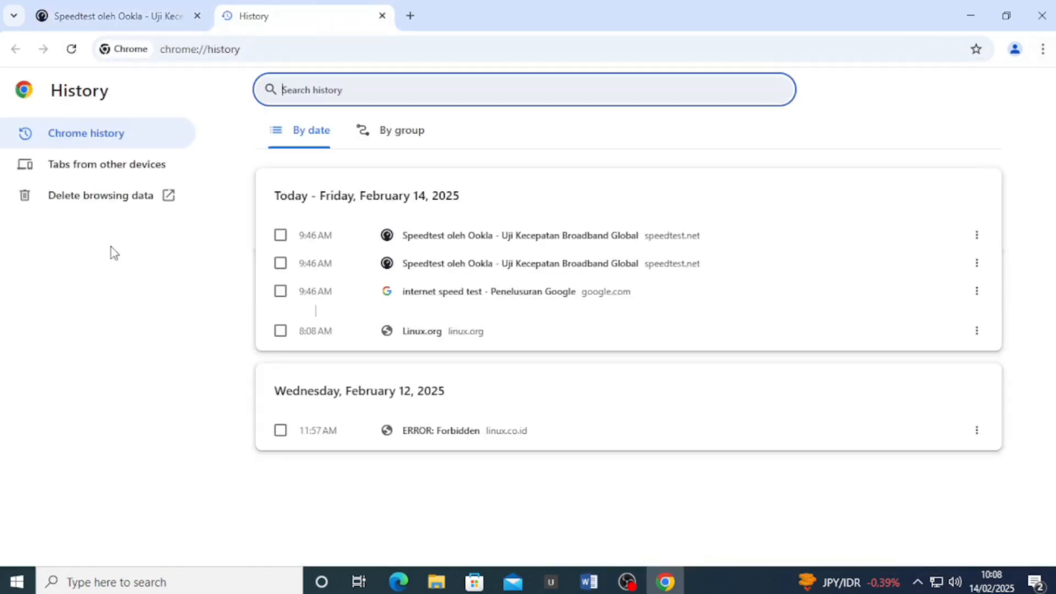
left_click(107, 208)
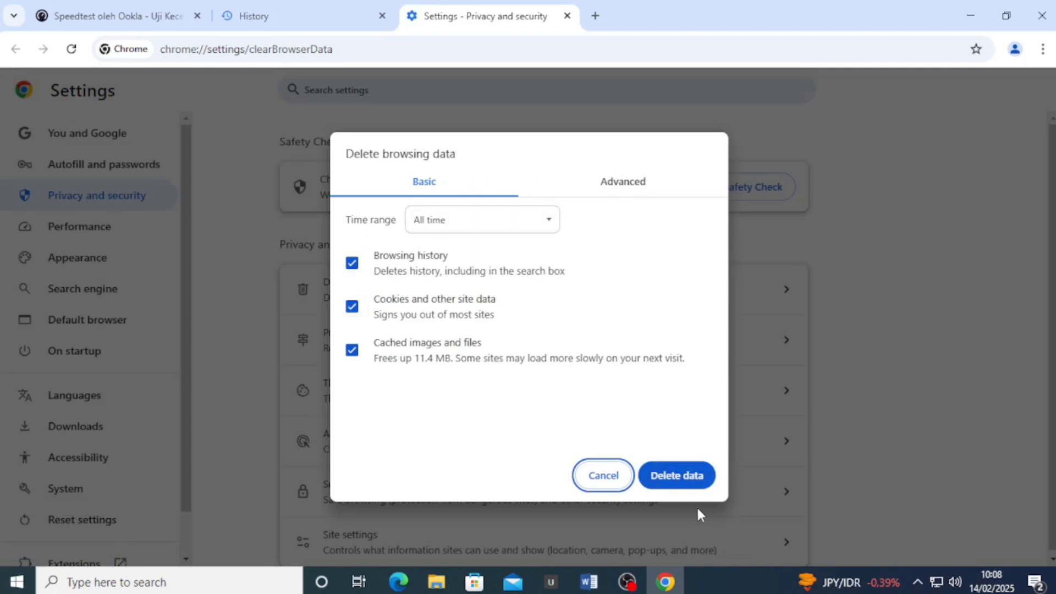
left_click(682, 482)
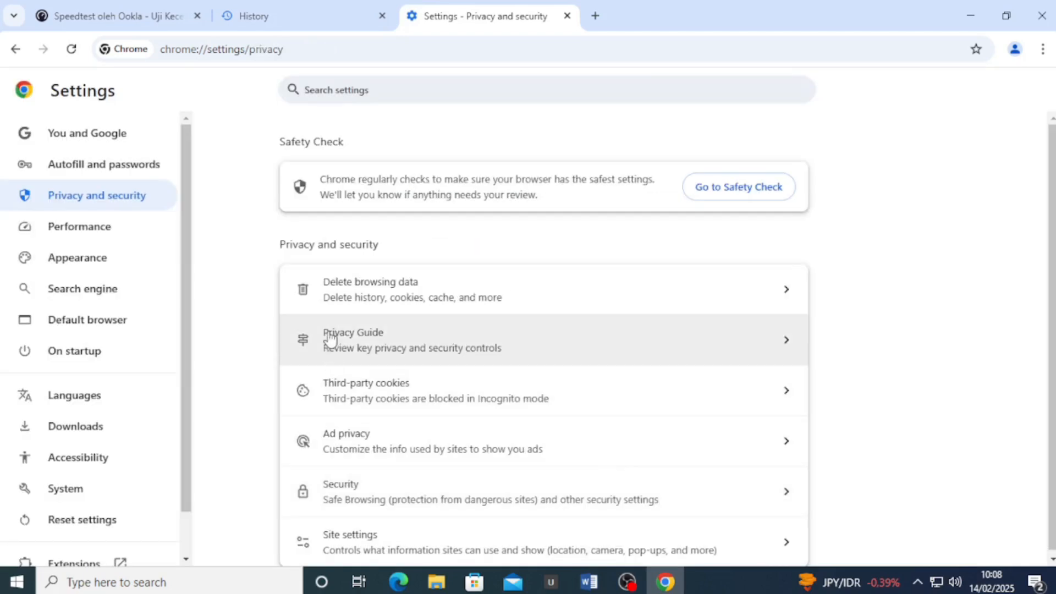
left_click(565, 16)
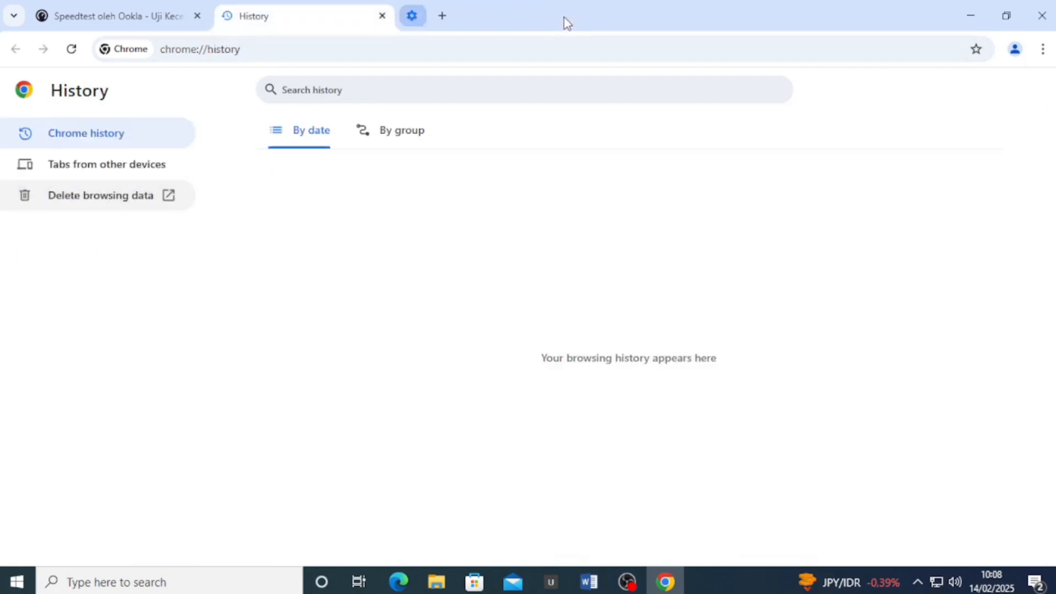
left_click(383, 16)
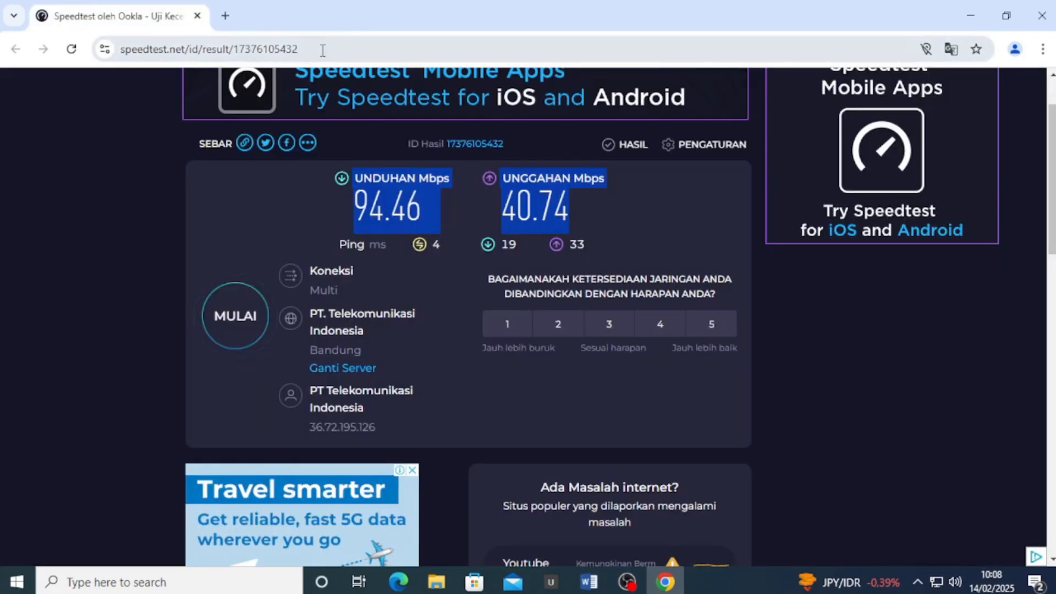
Load linux.org in the current tab
left_click_drag(322, 50, 116, 57)
type("li")
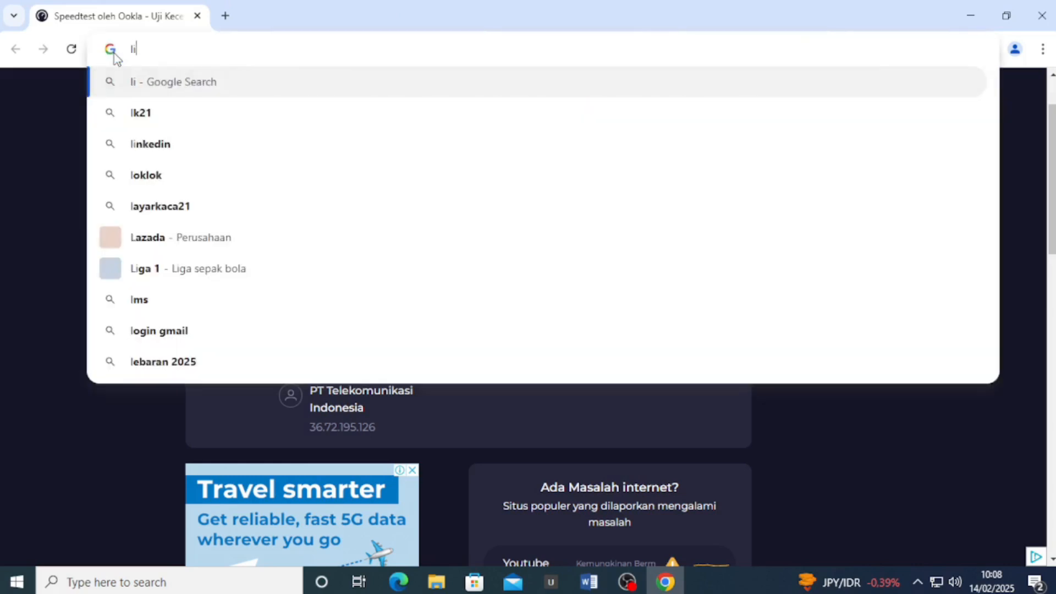
type("nux.org")
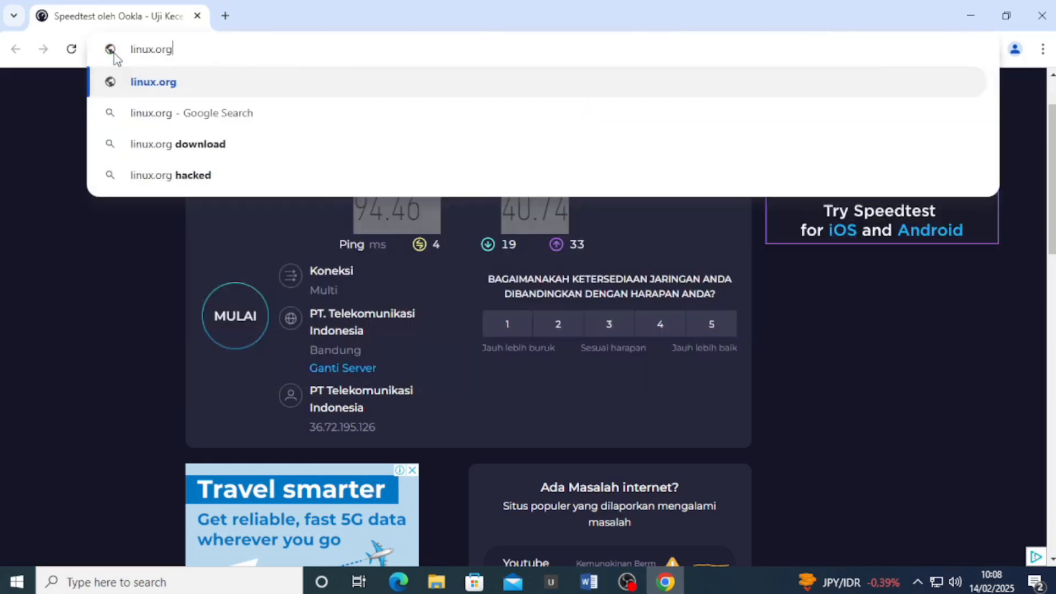
key("Return")
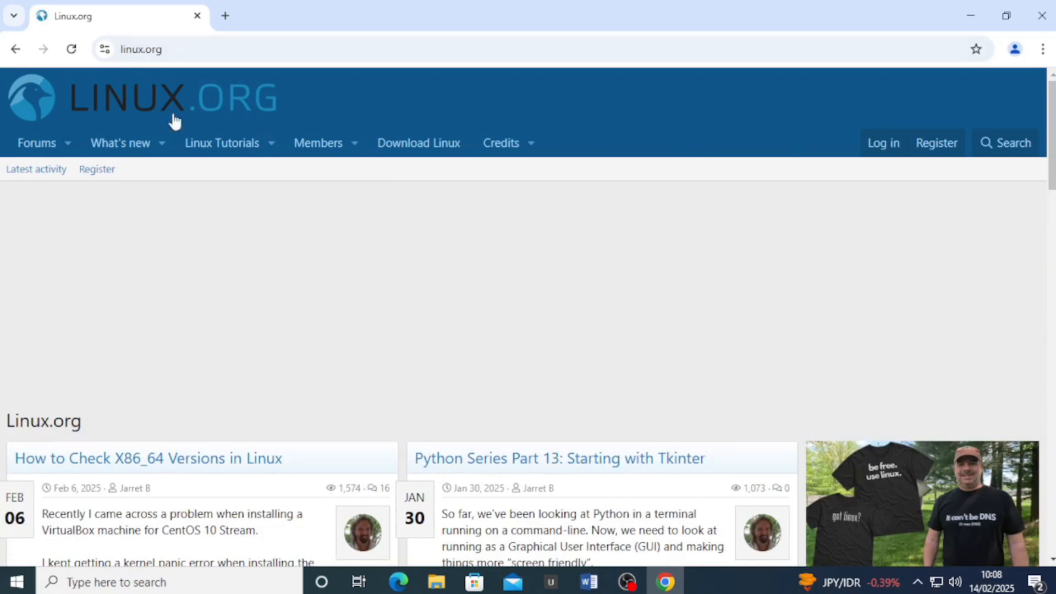
scroll(319, 225, "down", 4)
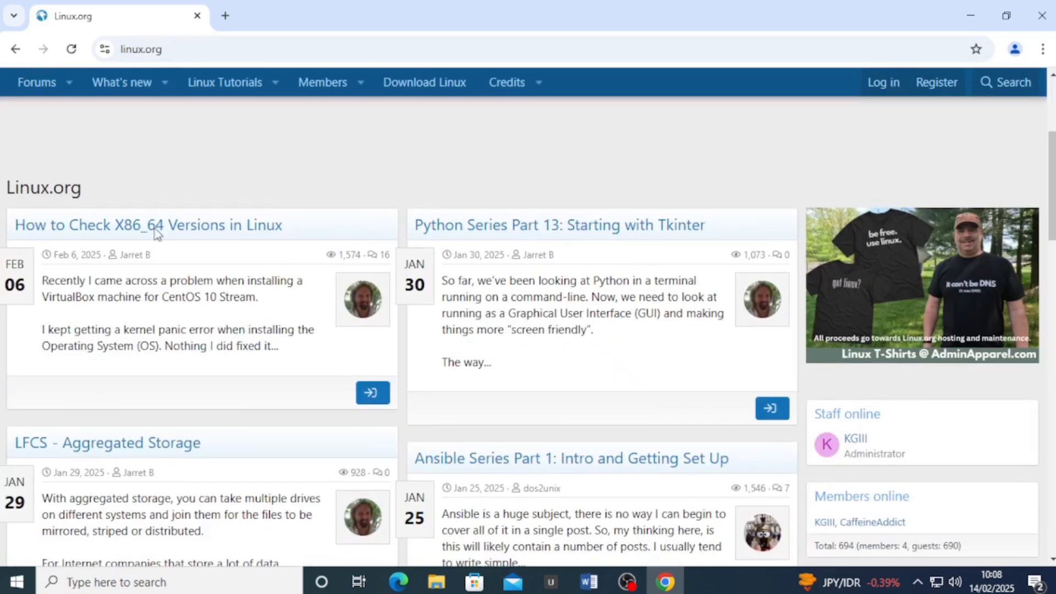
scroll(299, 217, "up", 4)
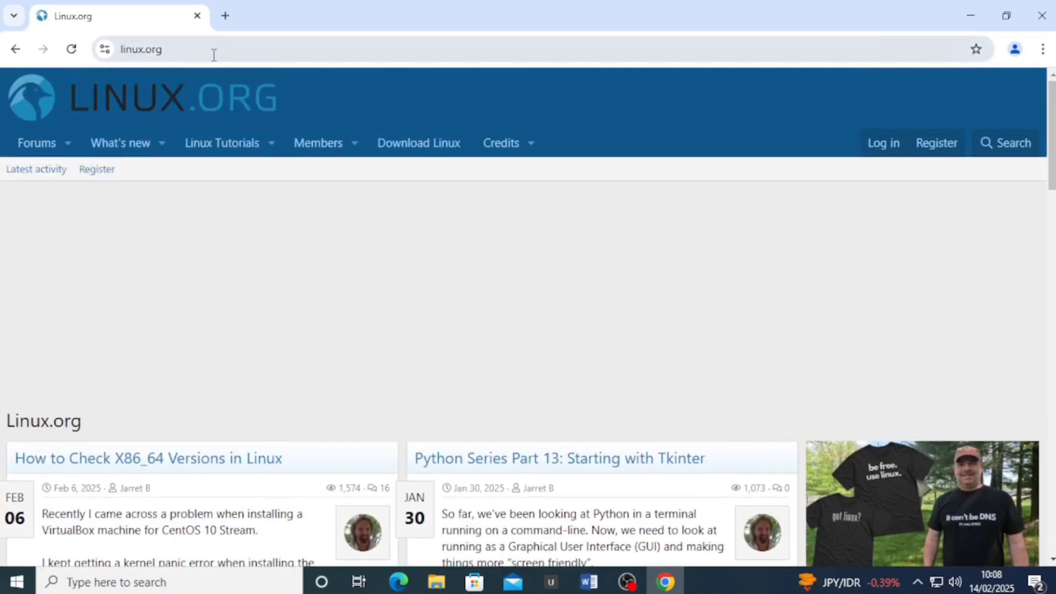
double_click(214, 53)
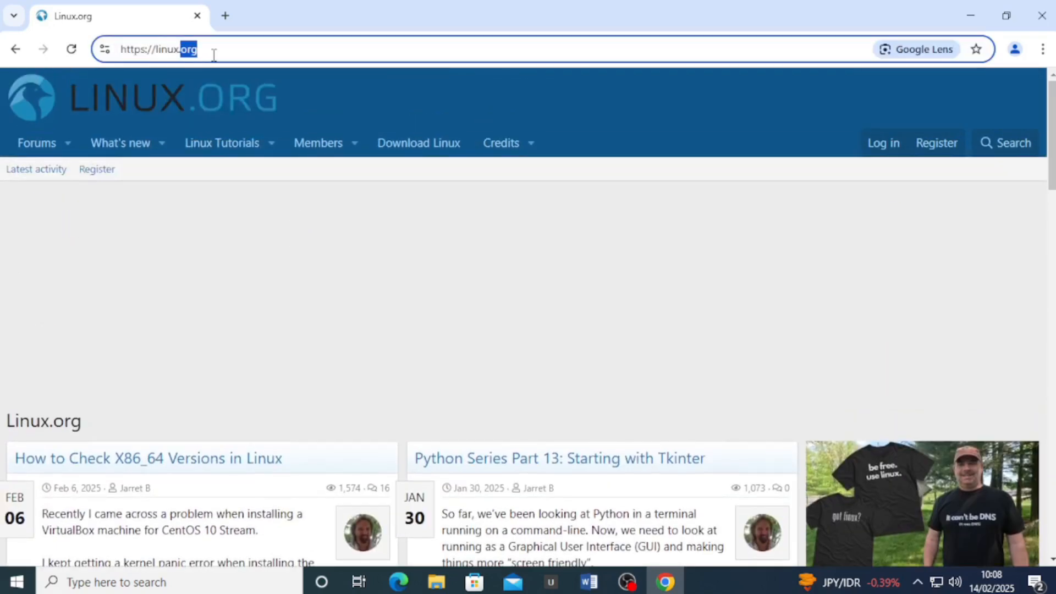
Delete all of Chrome's browsing data again from the History page
left_click(1043, 49)
mouse_move(877, 262)
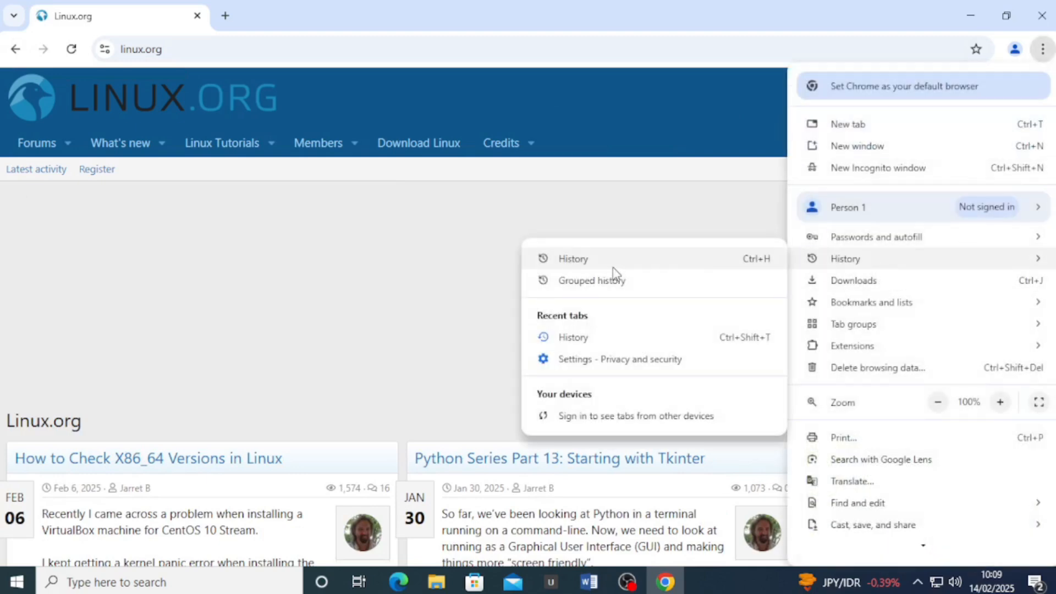
left_click(595, 258)
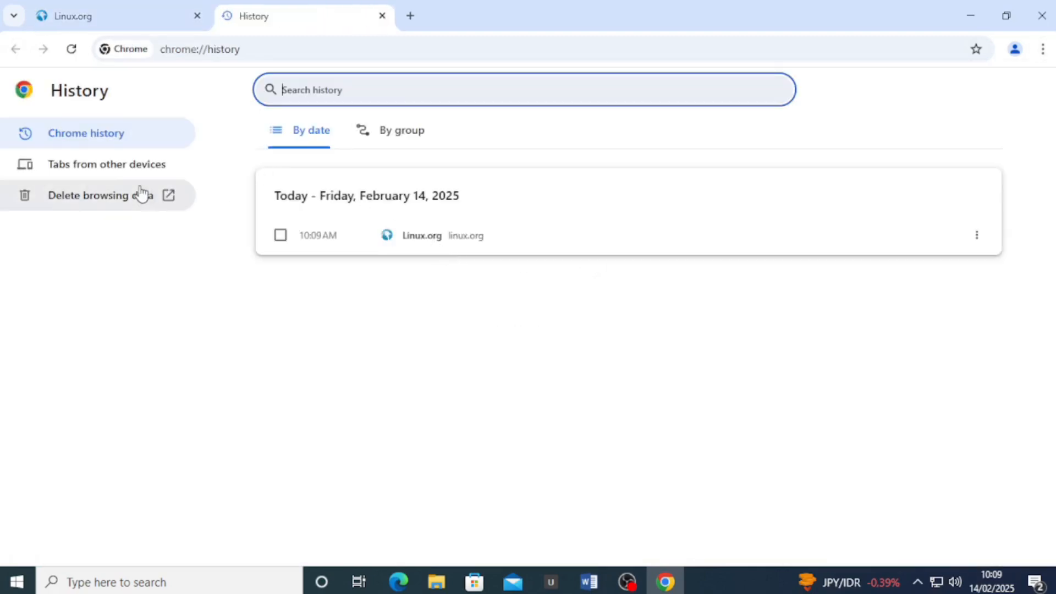
left_click(125, 197)
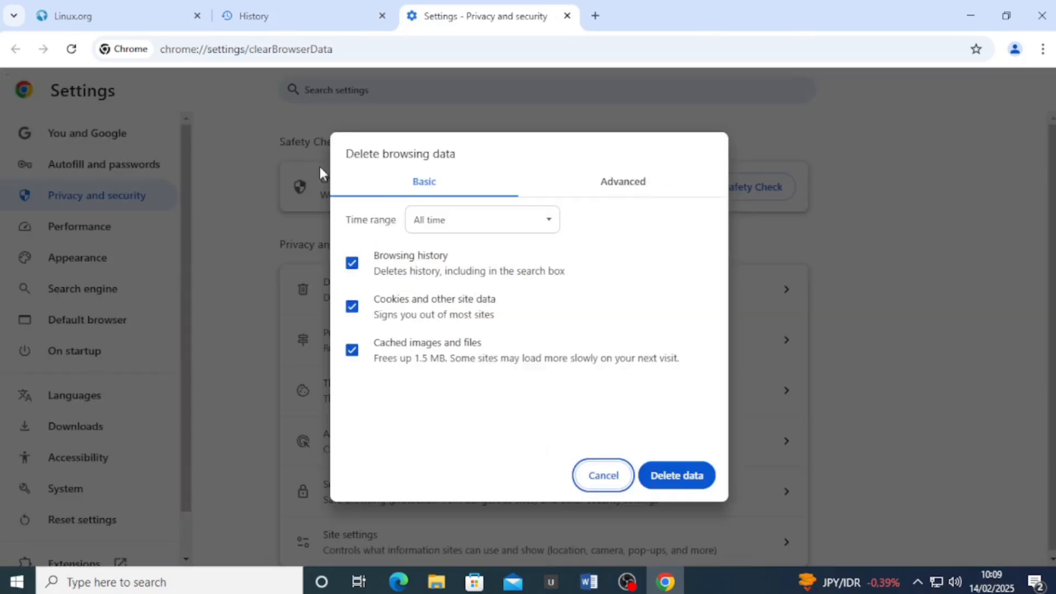
left_click(680, 479)
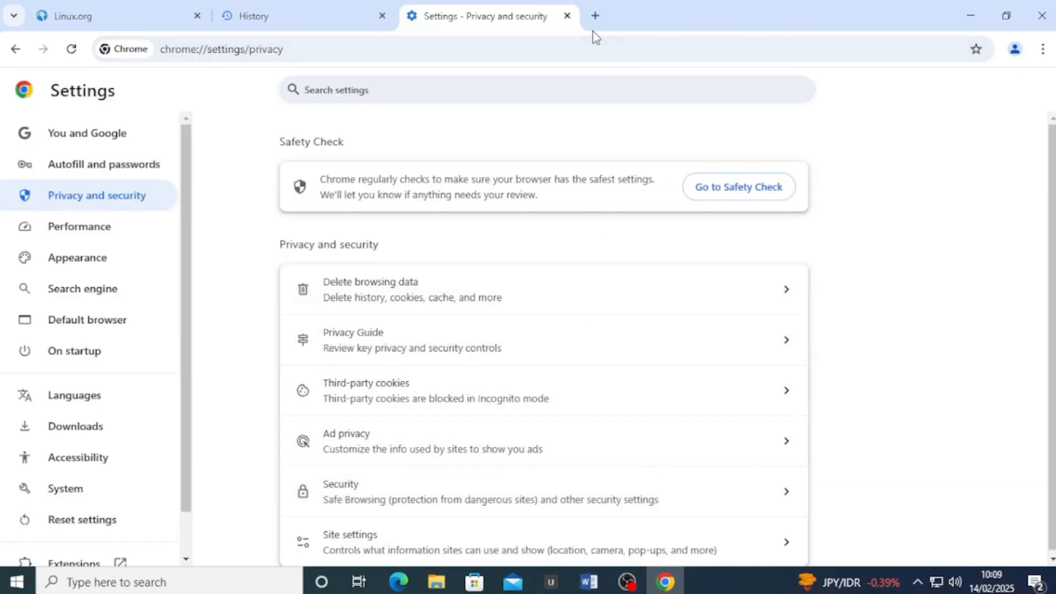
left_click(567, 15)
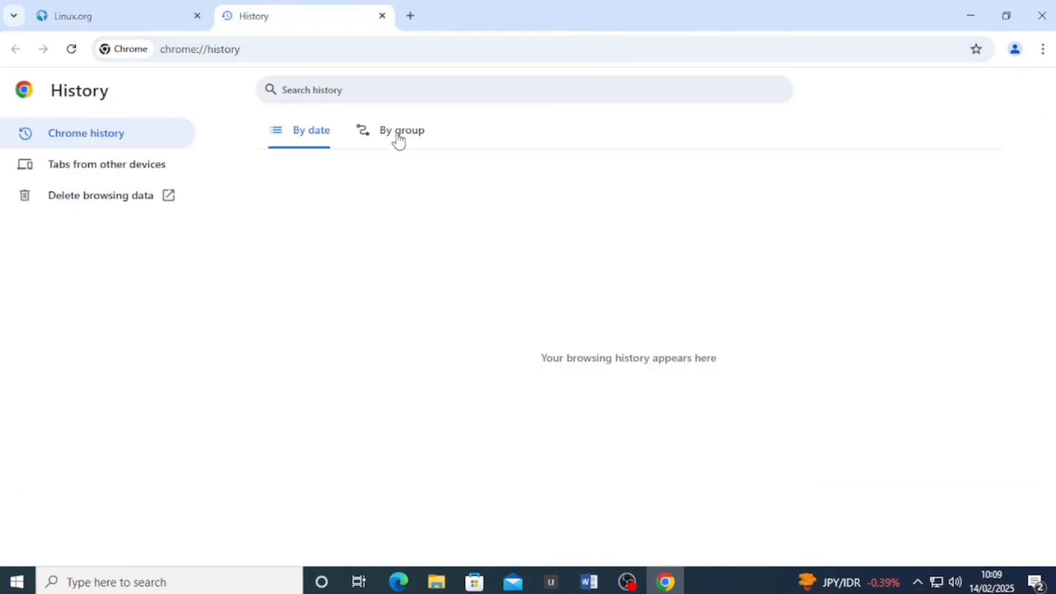
Close the Linux.org tab and reload the History page to confirm it is empty
left_click(140, 25)
left_click(243, 55)
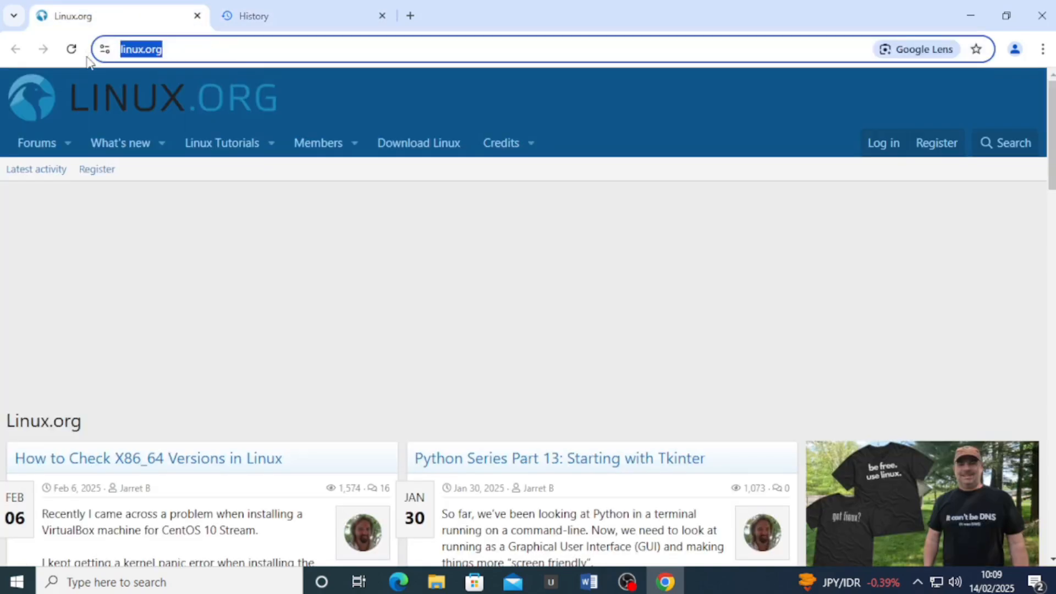
left_click(196, 15)
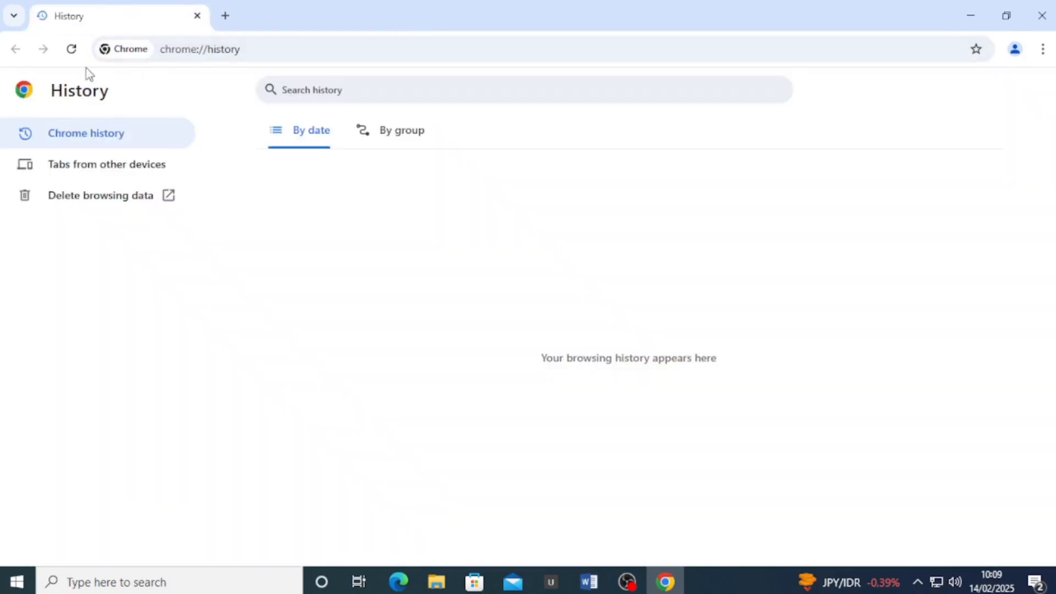
left_click(71, 49)
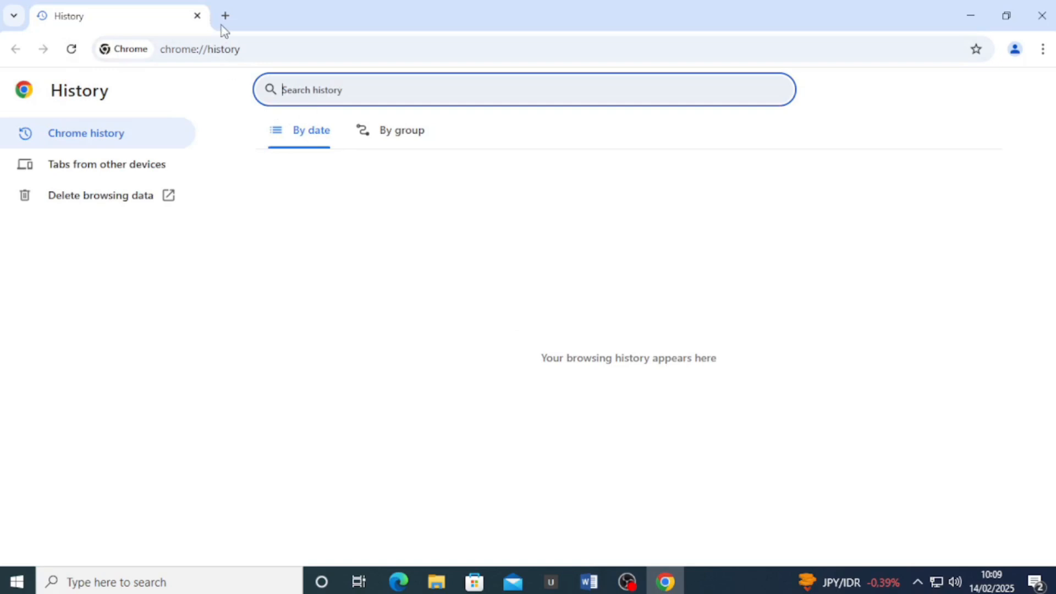
left_click_drag(262, 48, 148, 55)
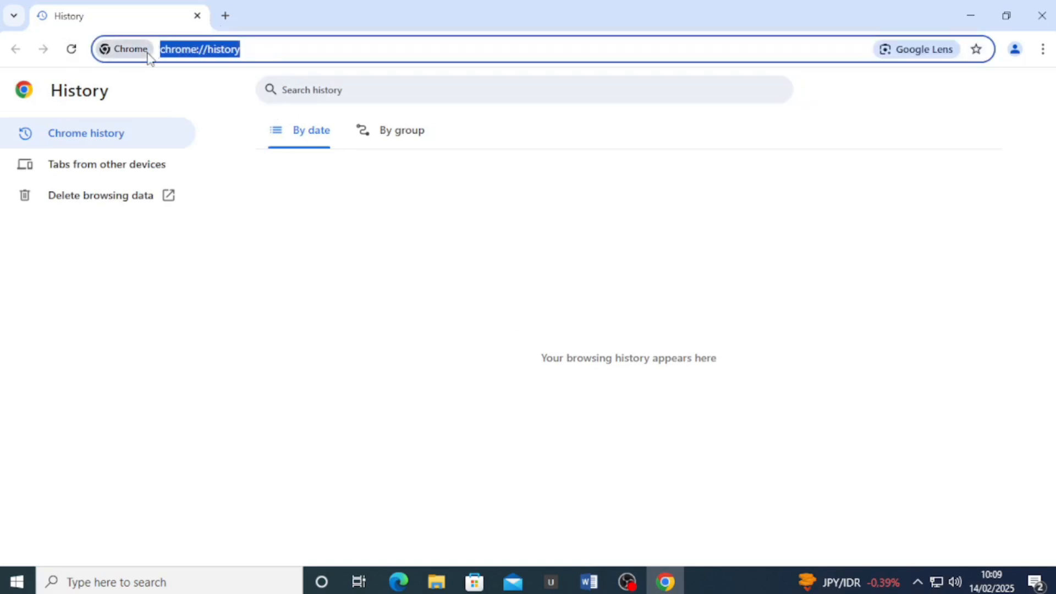
left_click(226, 11)
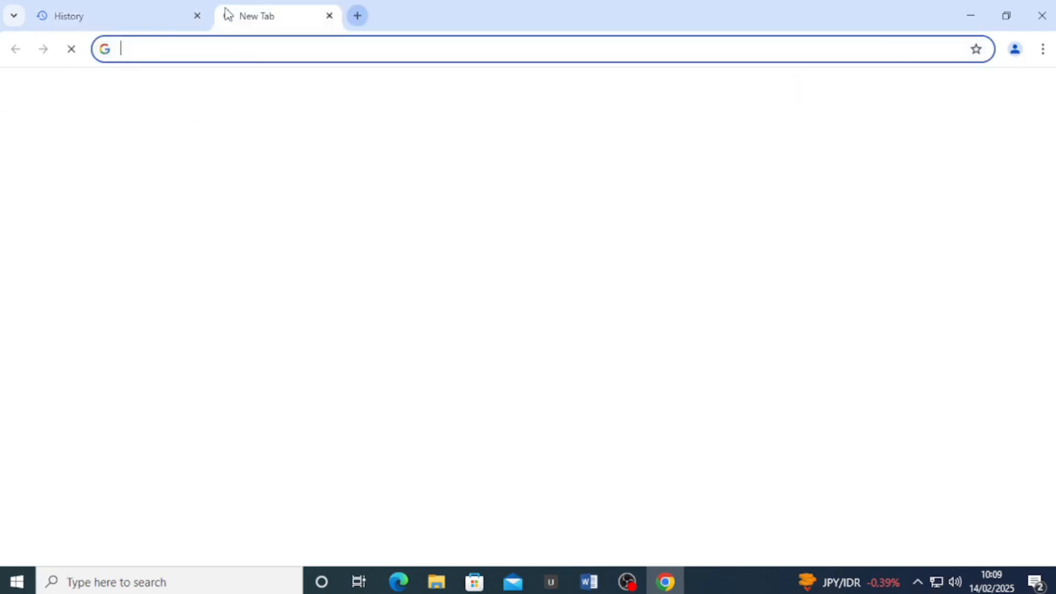
left_click(240, 41)
type("https")
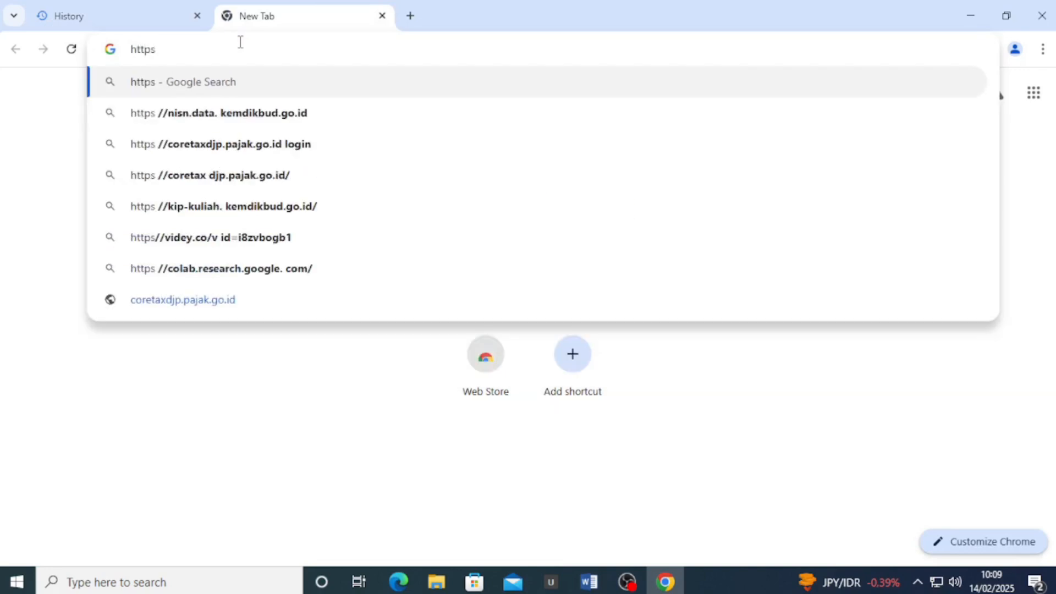
key("BackSpace")
type(":")
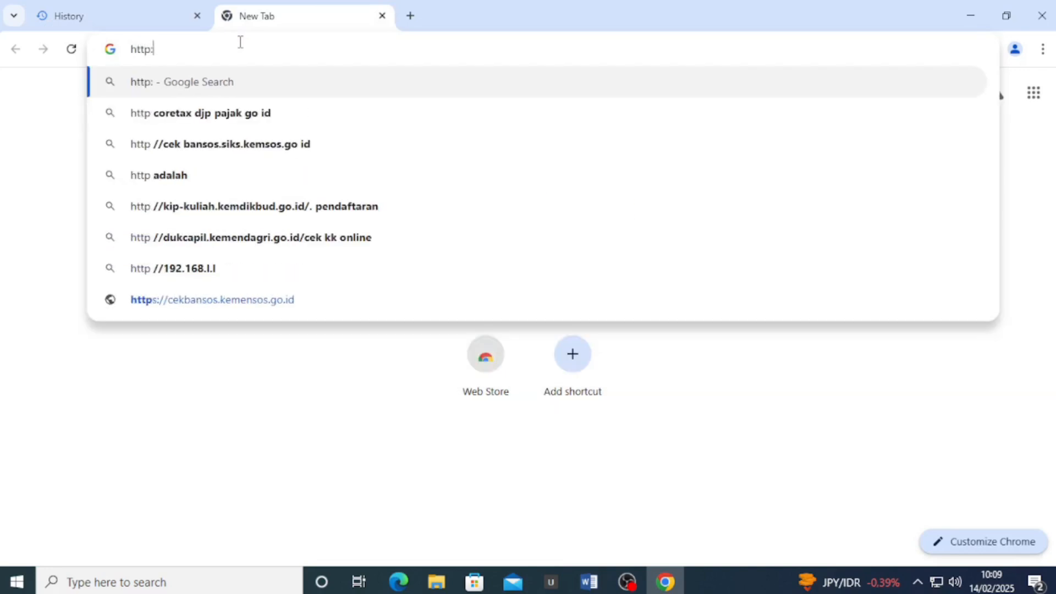
type("//li")
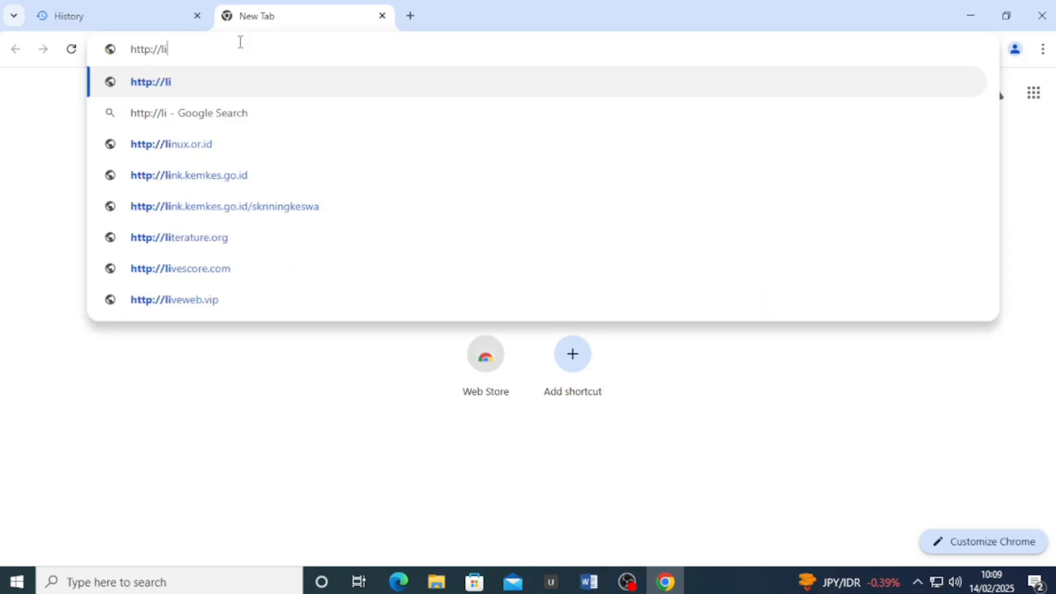
type("nux.")
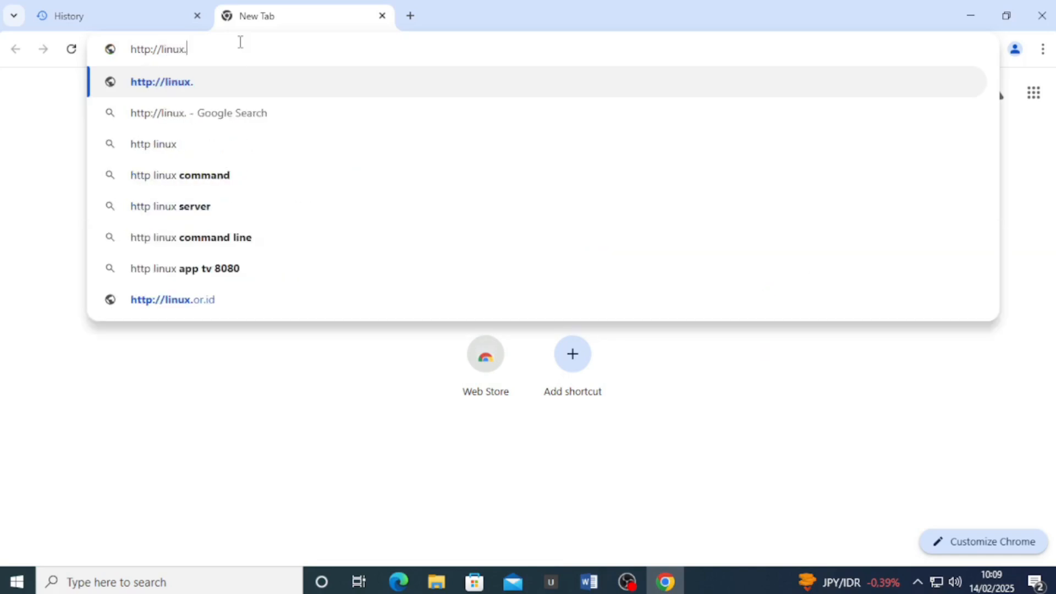
type("org")
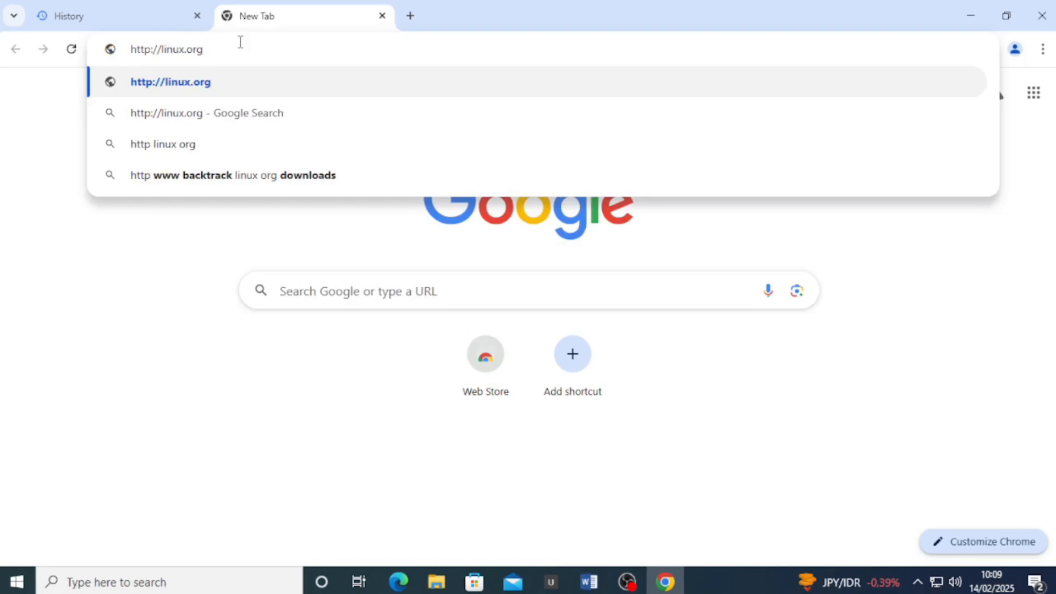
key("Return")
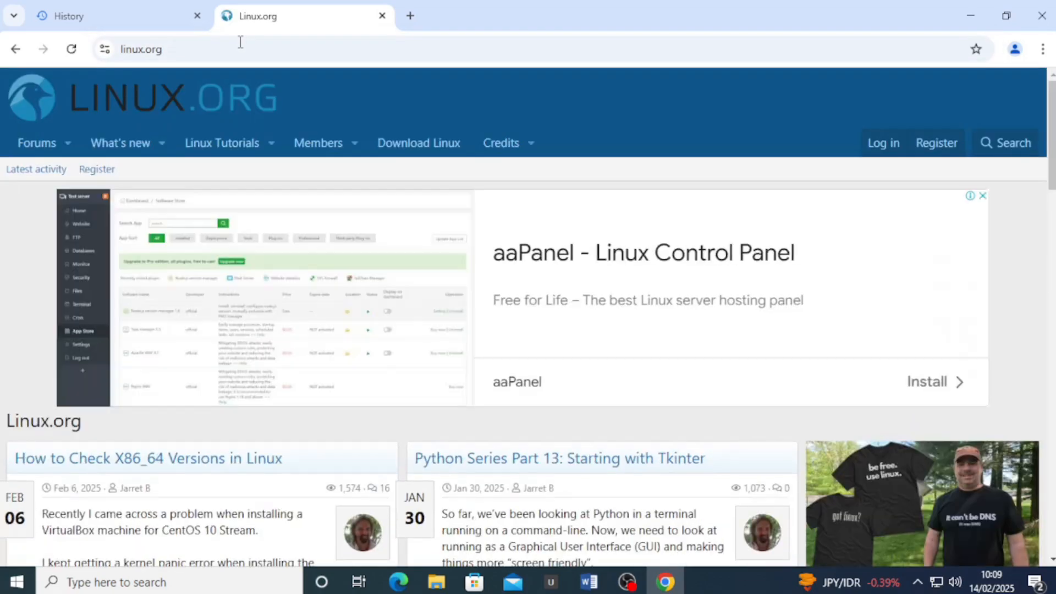
left_click(241, 42)
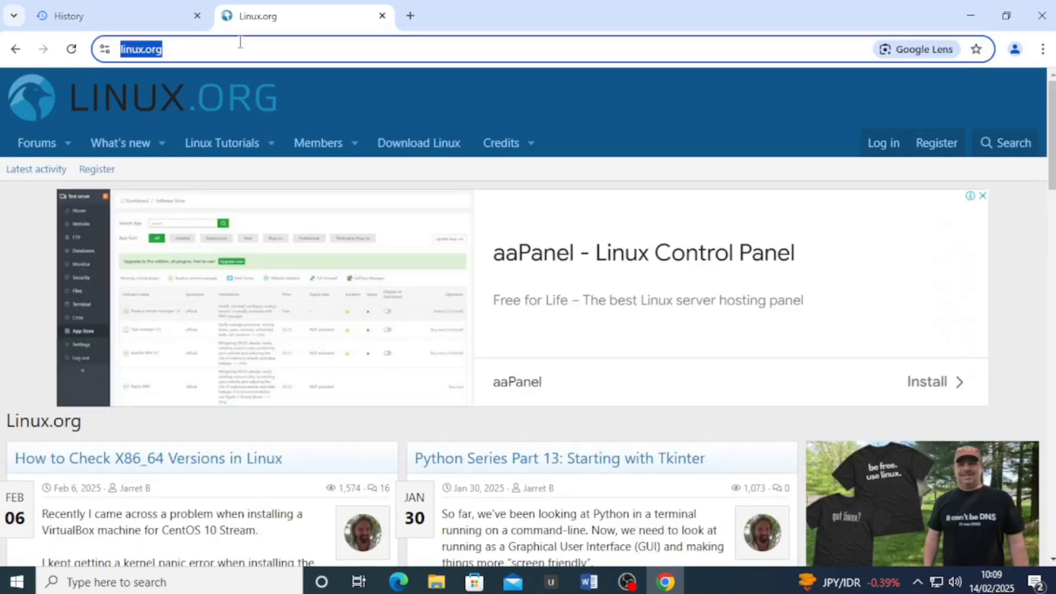
left_click(240, 42)
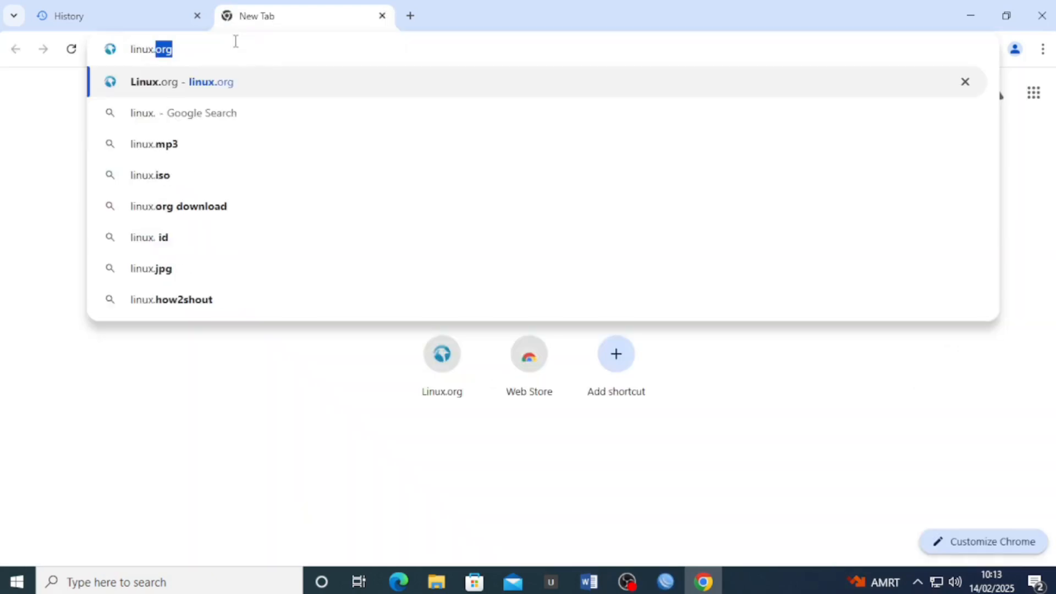
Load linux.co.id and view its connection security details
type("xc")
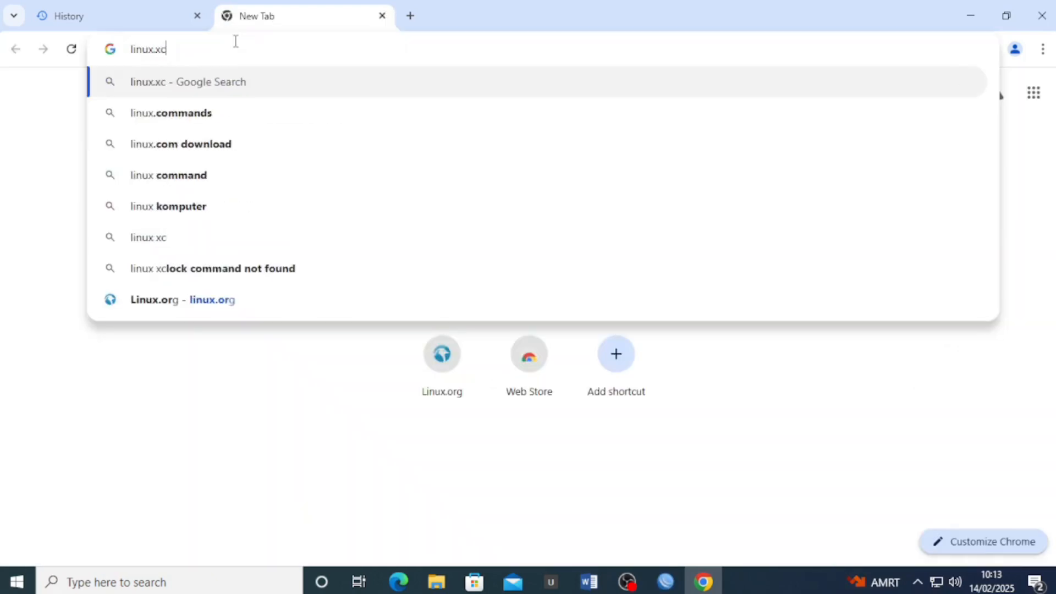
key("BackSpace")
key("BackSpace")
type("co.id")
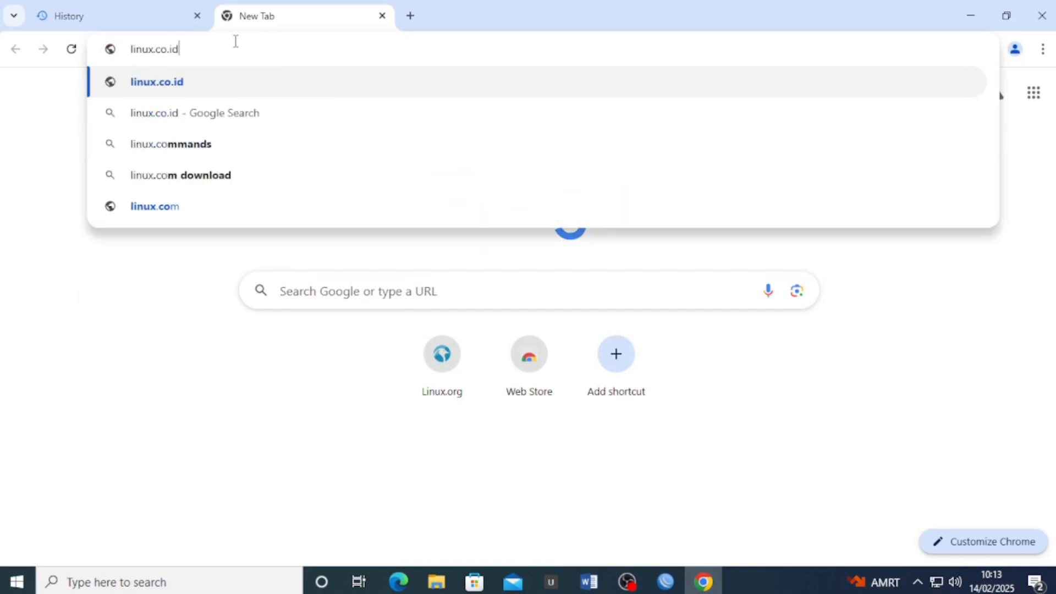
key("Return")
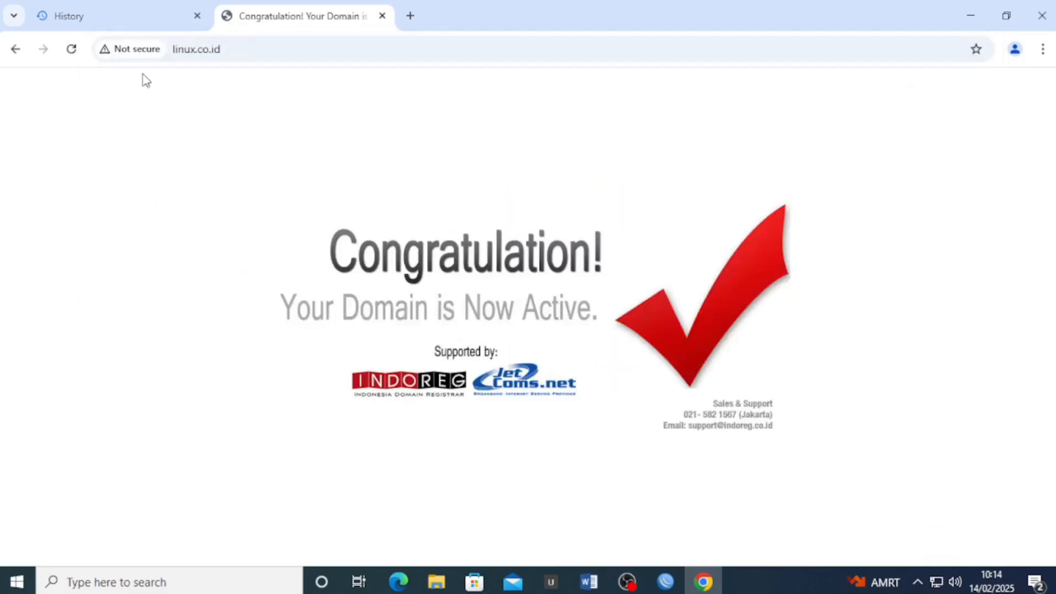
left_click(117, 48)
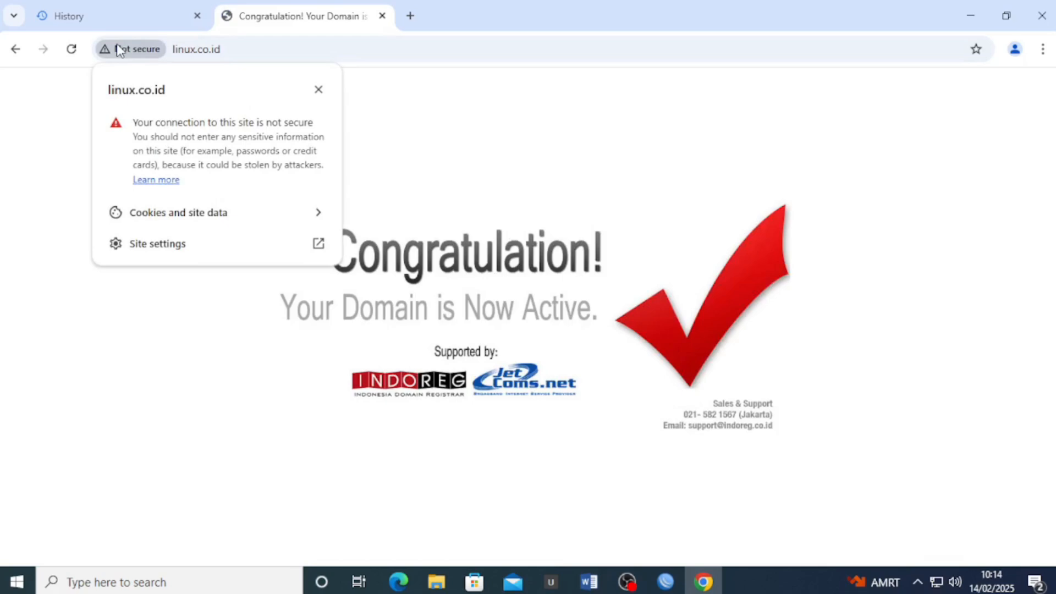
left_click(118, 47)
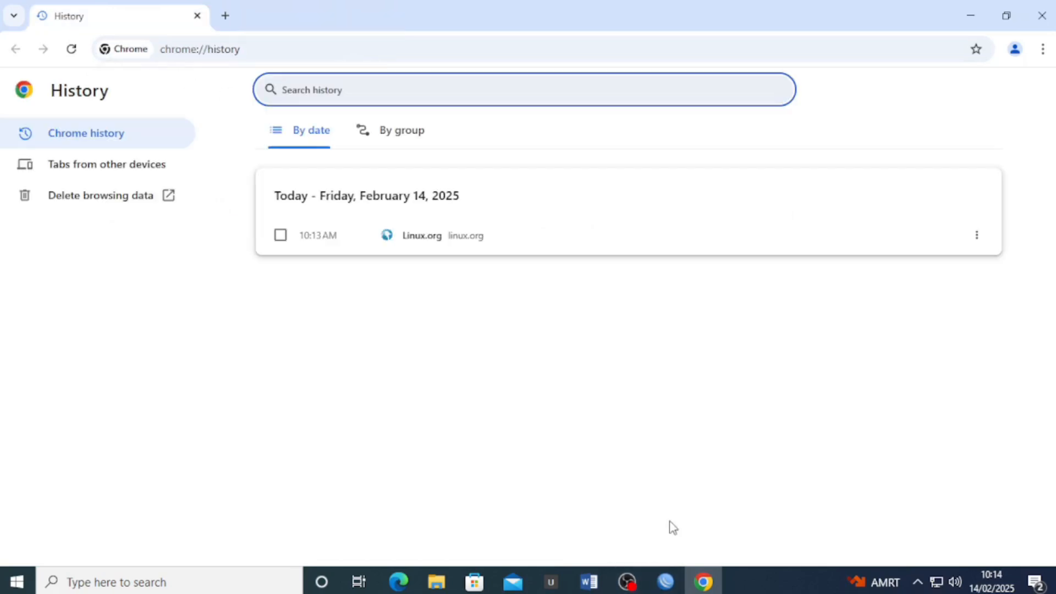
Add a Web Proxy access rule with Dst. Host *linux.co.id and action deny
left_click(666, 582)
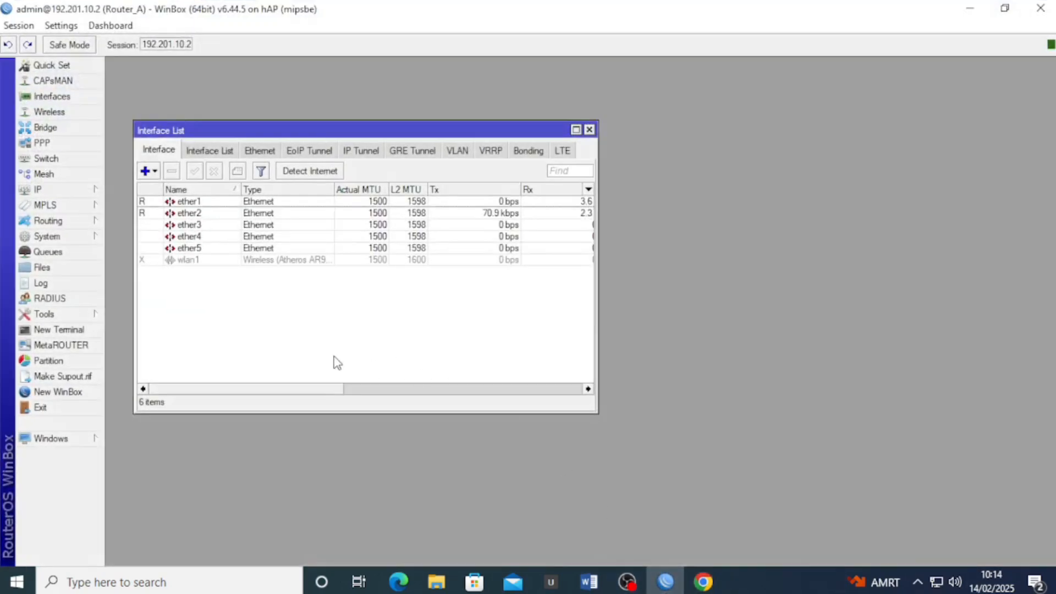
left_click(70, 192)
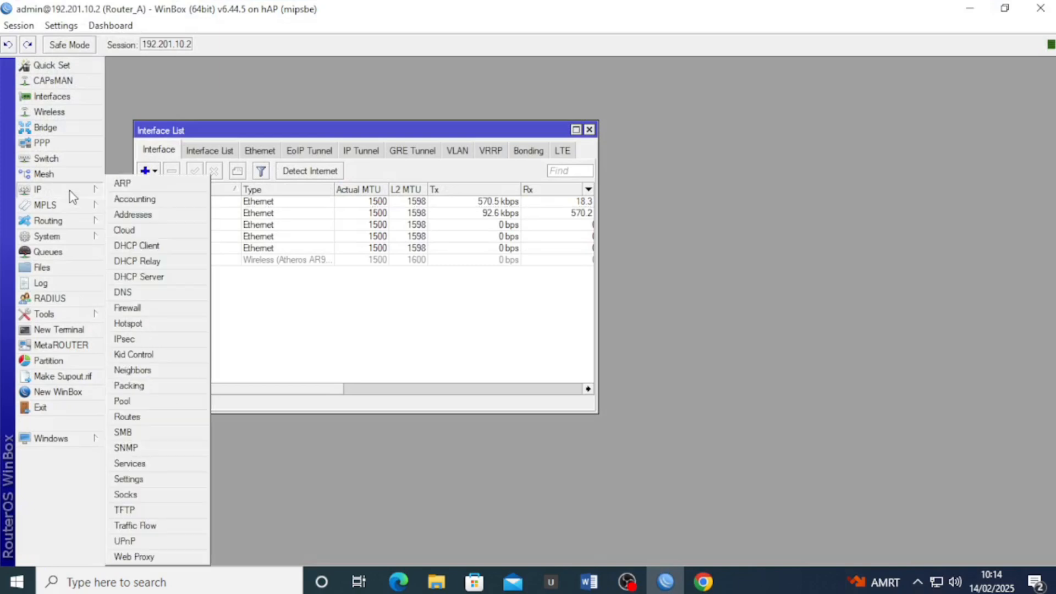
left_click(174, 557)
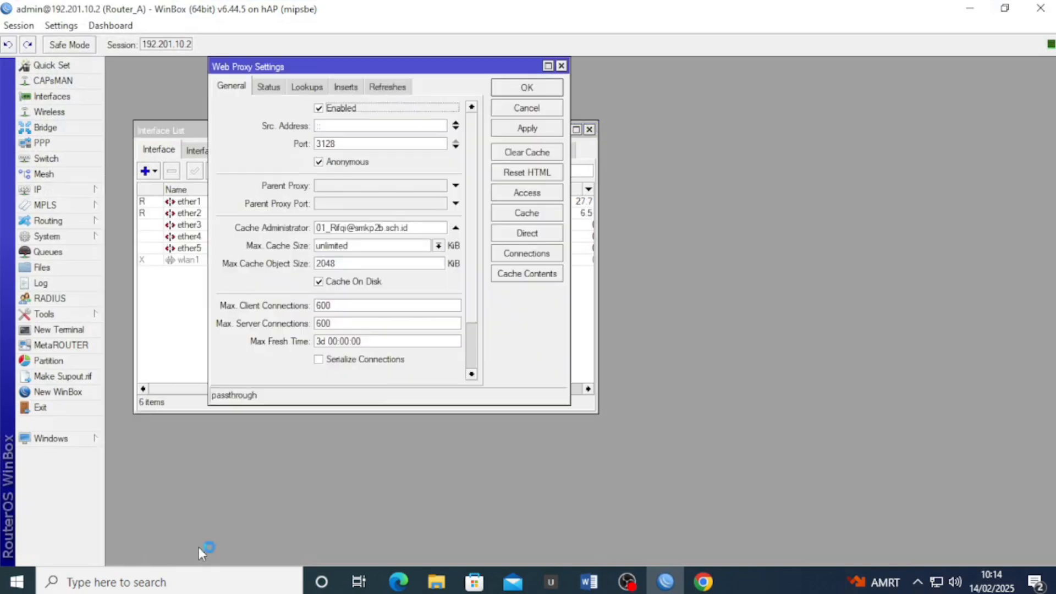
left_click(533, 193)
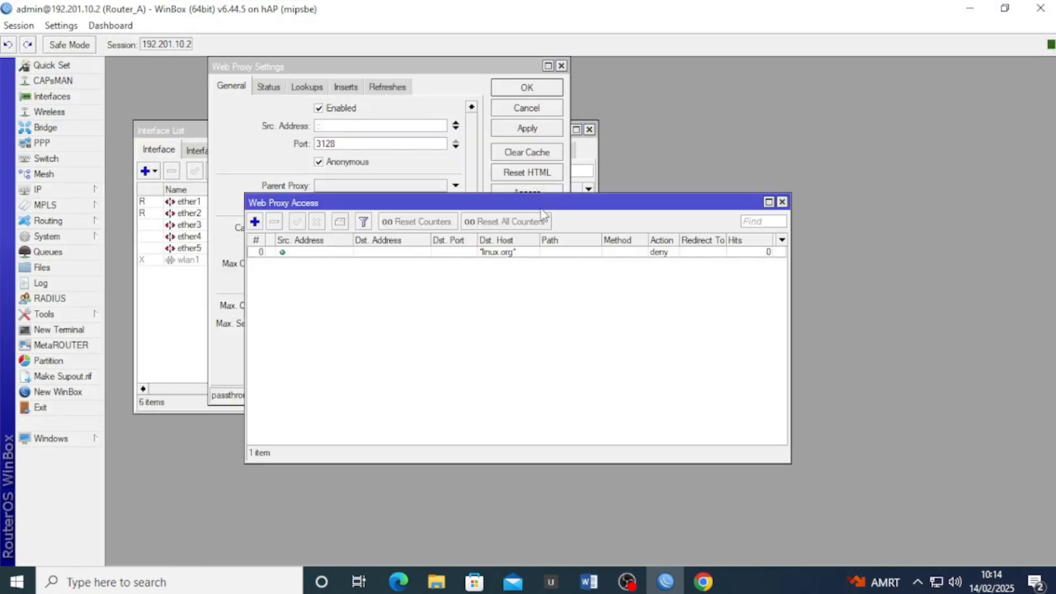
left_click(255, 222)
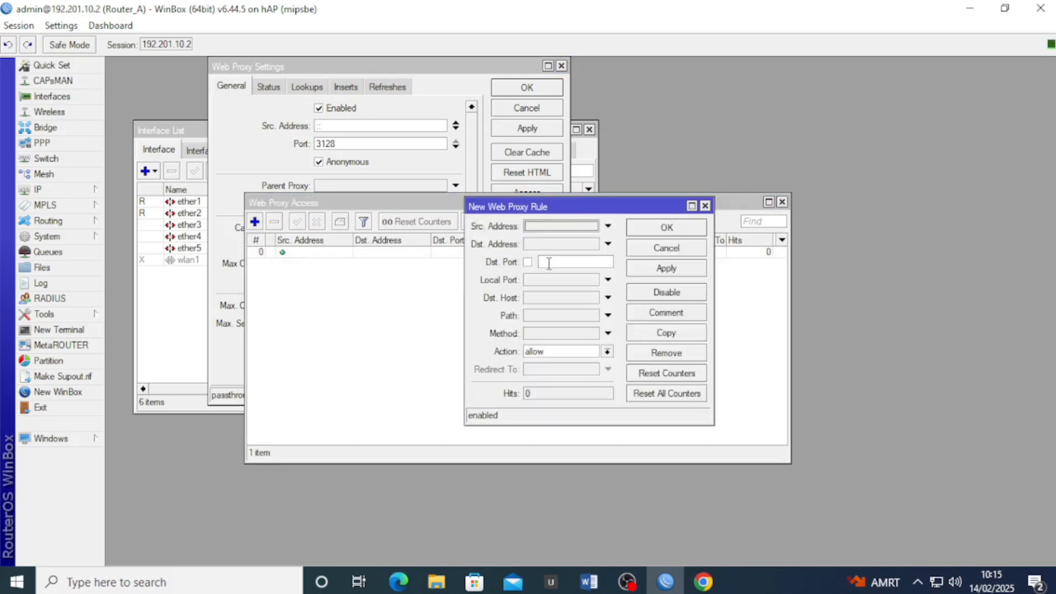
left_click(539, 298)
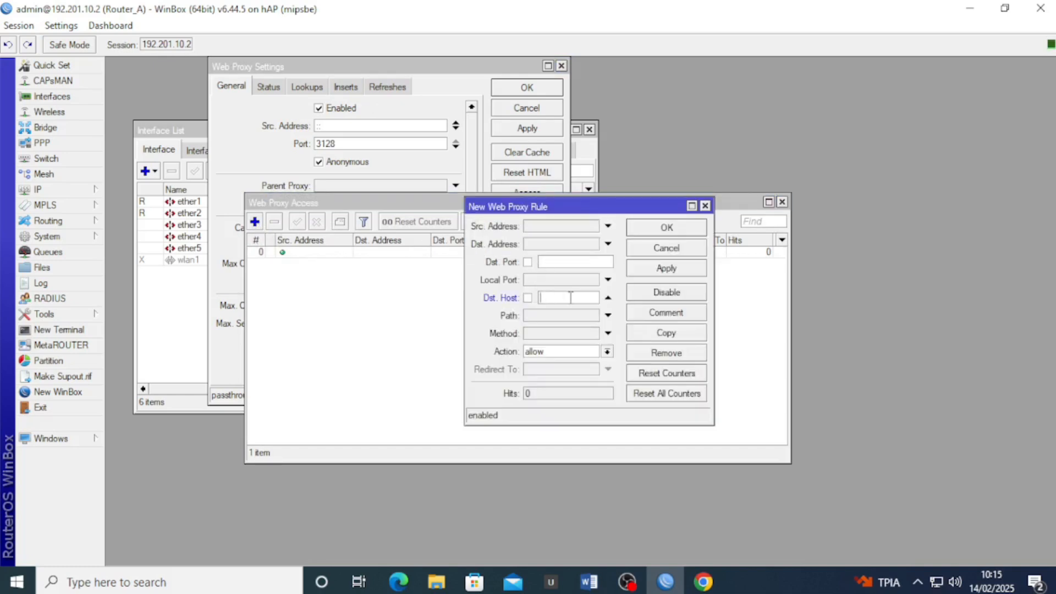
type("*linux.co.id*")
left_click(607, 352)
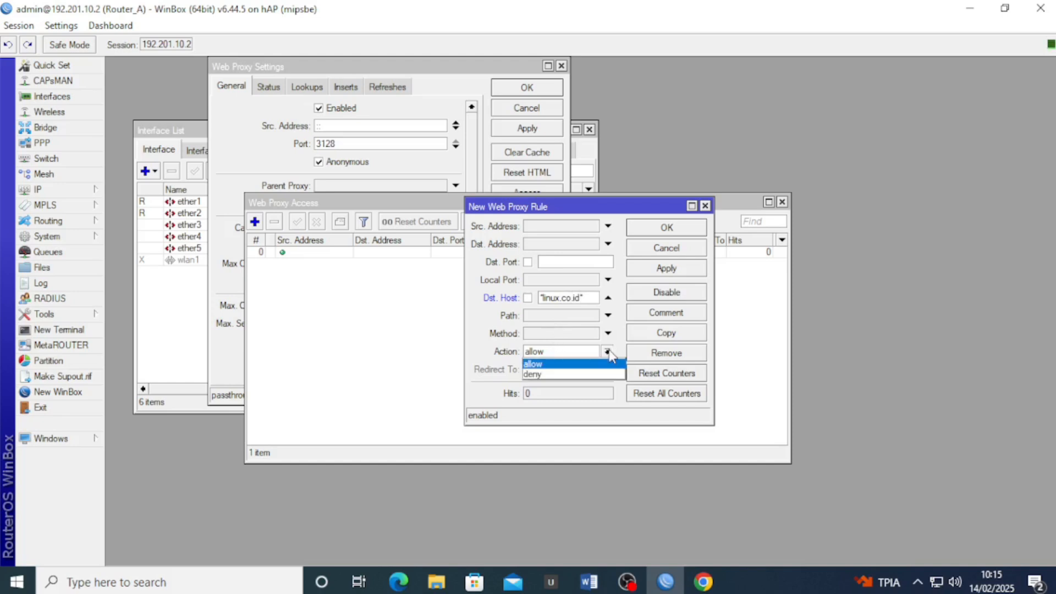
left_click(603, 375)
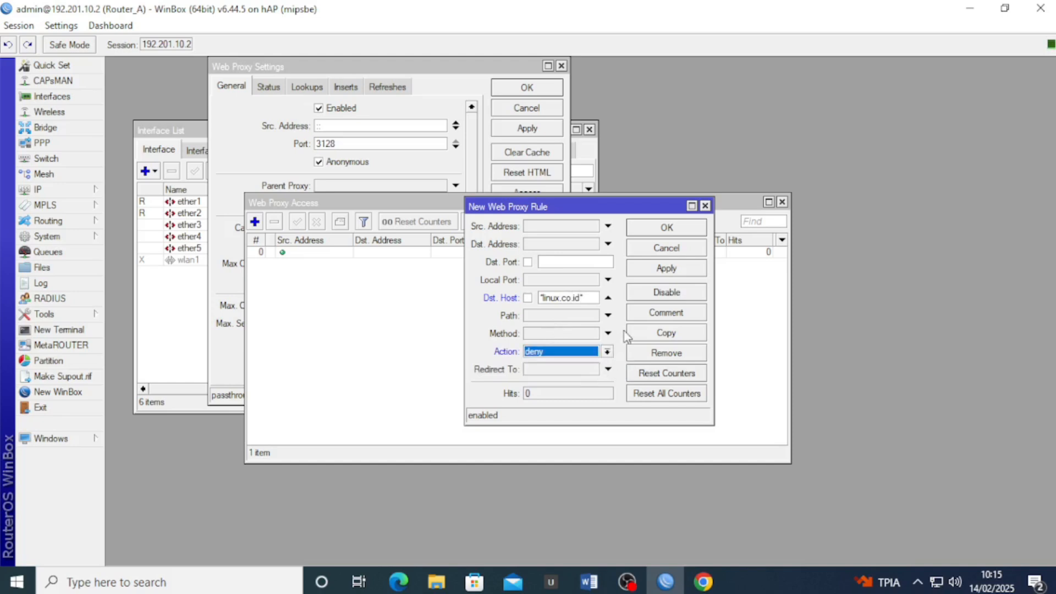
left_click(666, 268)
left_click(666, 227)
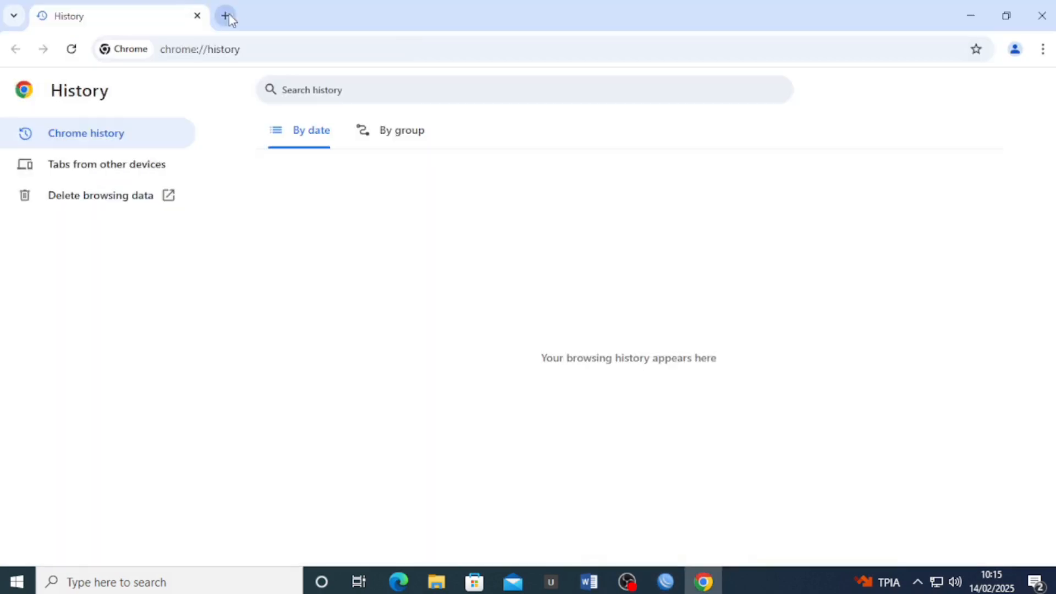
Load linux.co.id in a new tab and confirm the proxy's Access Denied page appears
left_click(225, 15)
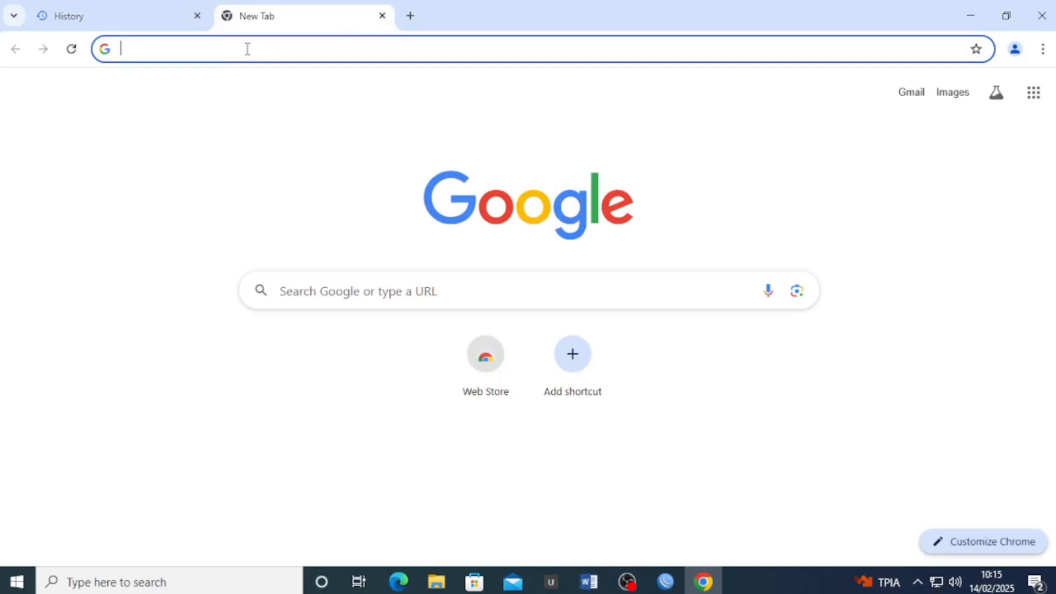
type("linux.")
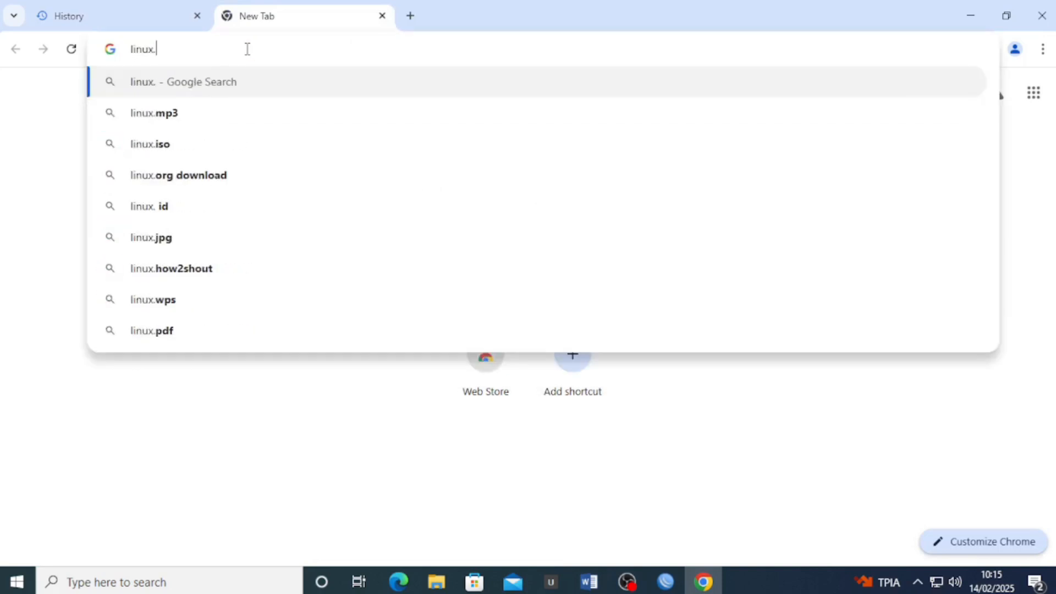
type("co.id")
key("Return")
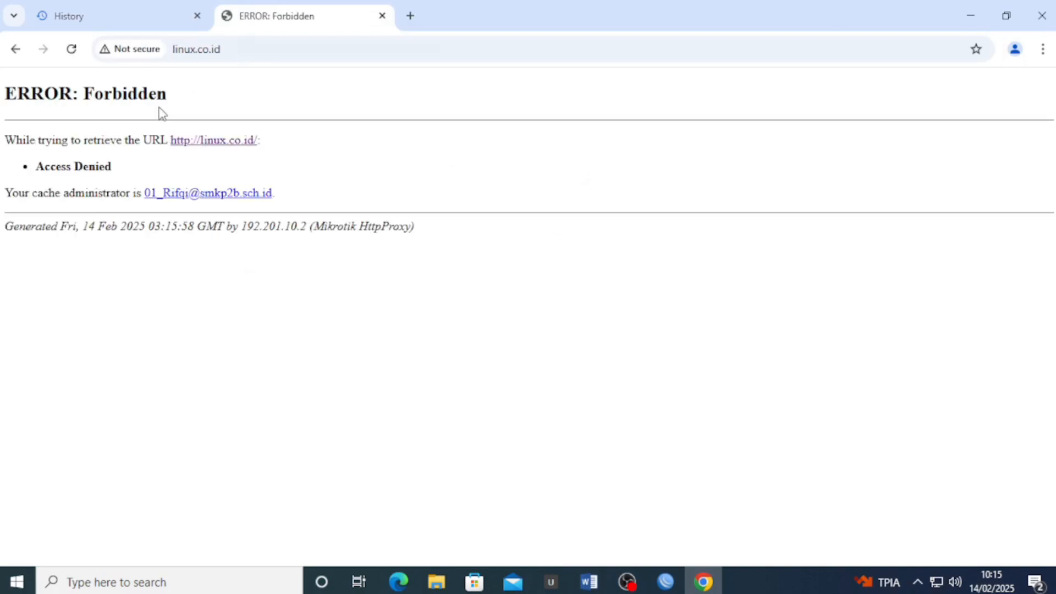
left_click_drag(170, 94, 2, 104)
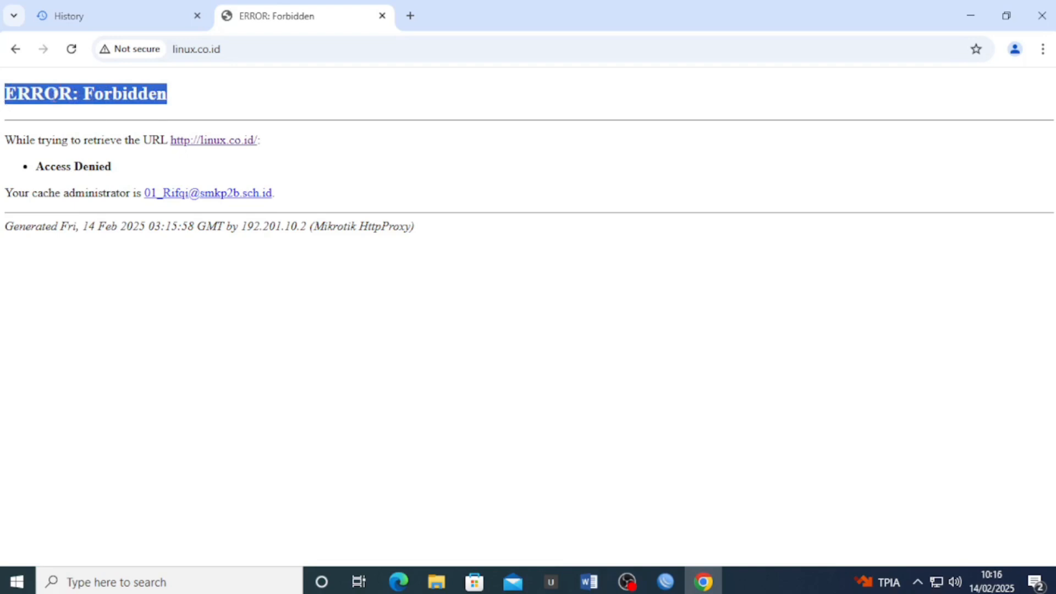
left_click(198, 92)
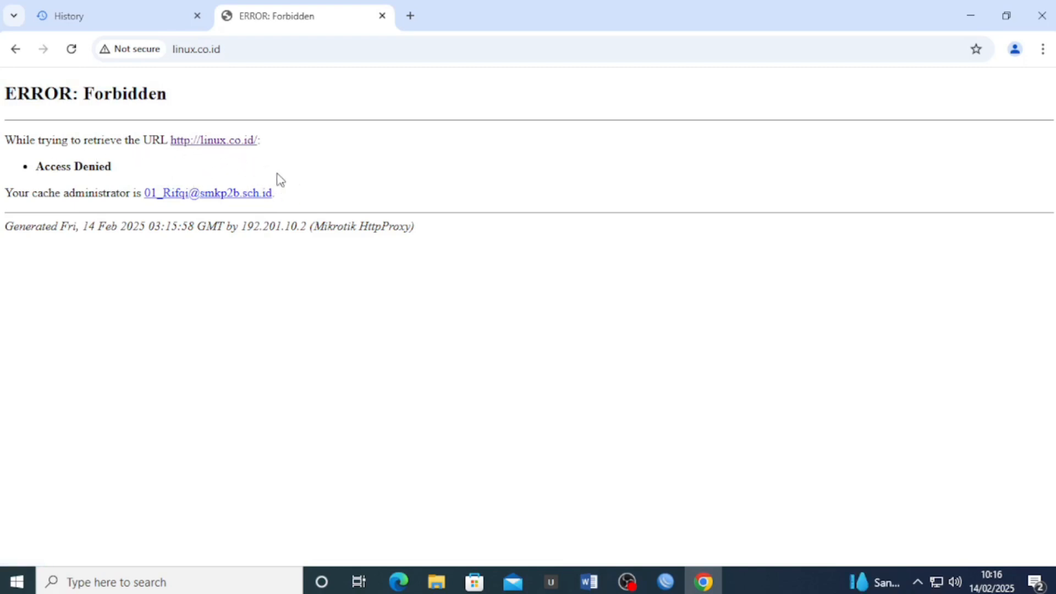
left_click_drag(288, 194, 143, 197)
left_click(167, 216)
Start a new NAT rule with chain dstnat, protocol tcp, Dst. Port 443, In. Interface ether2
left_click(666, 581)
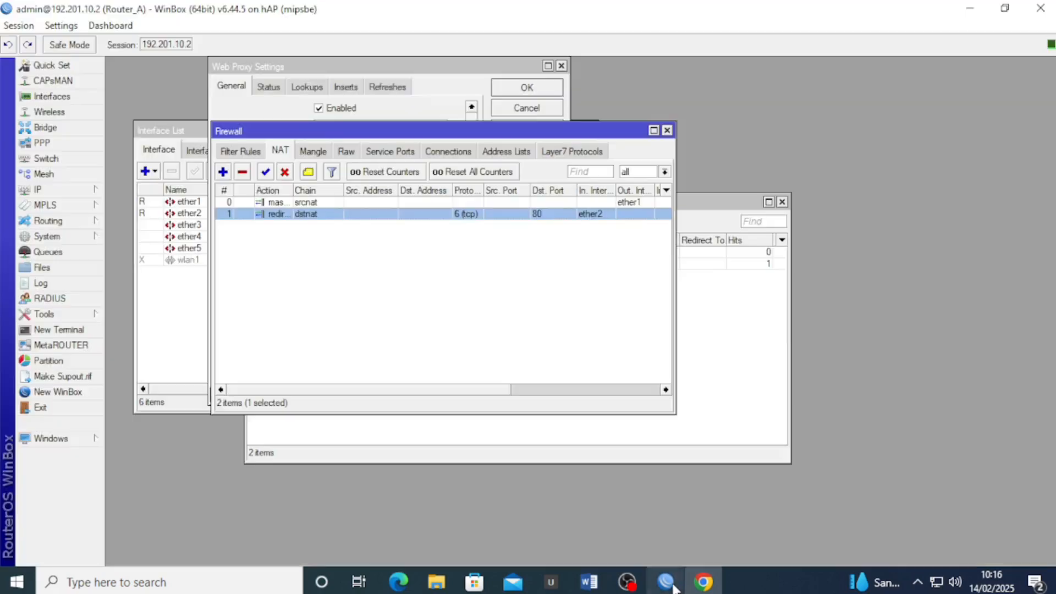
left_click(489, 228)
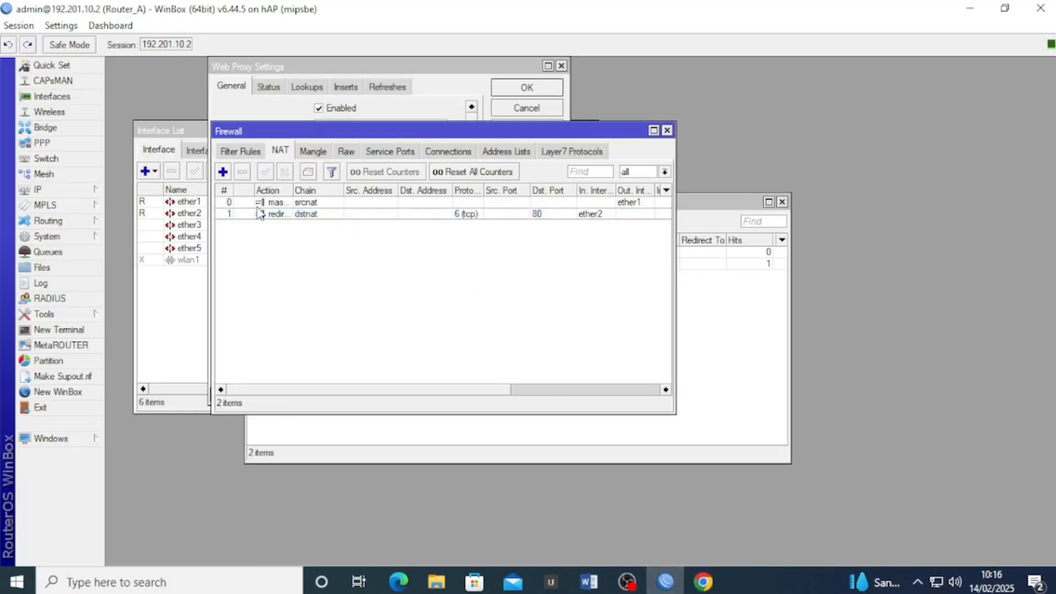
left_click(223, 172)
left_click(464, 153)
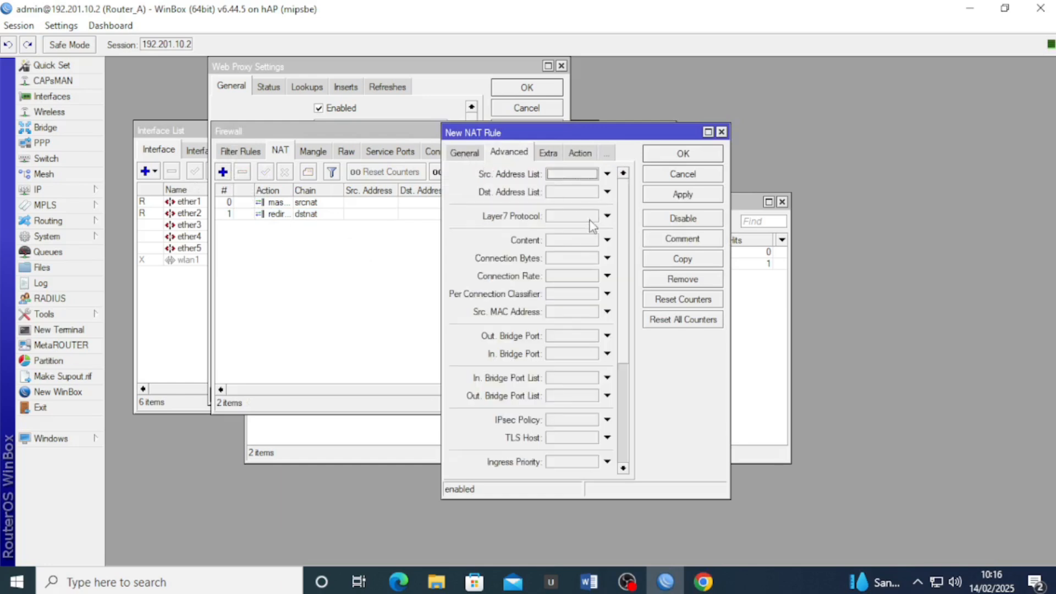
left_click(468, 155)
left_click(622, 174)
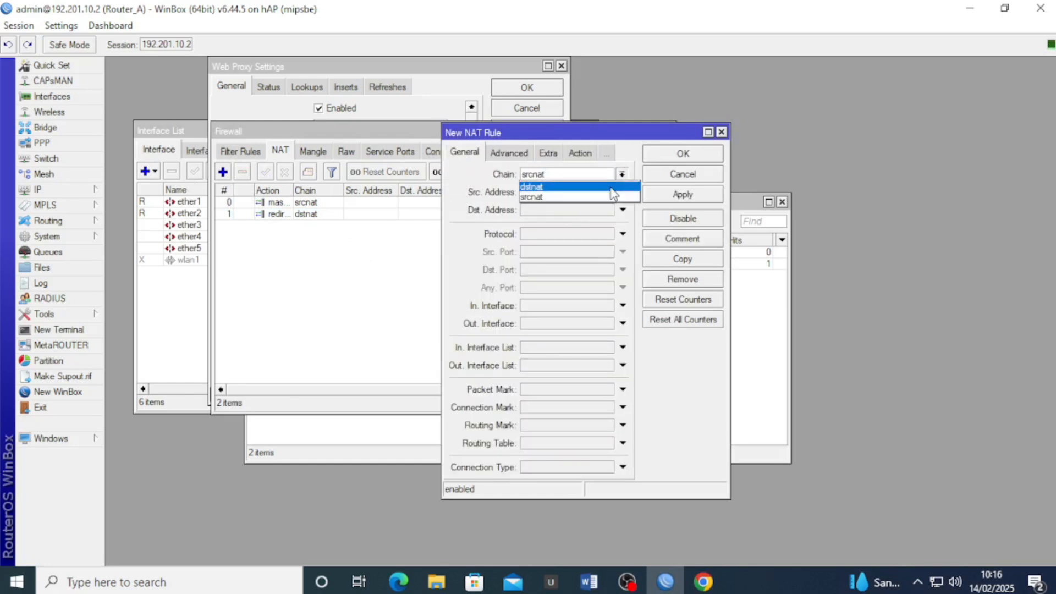
left_click(613, 194)
left_click(566, 234)
left_click(553, 269)
type("443")
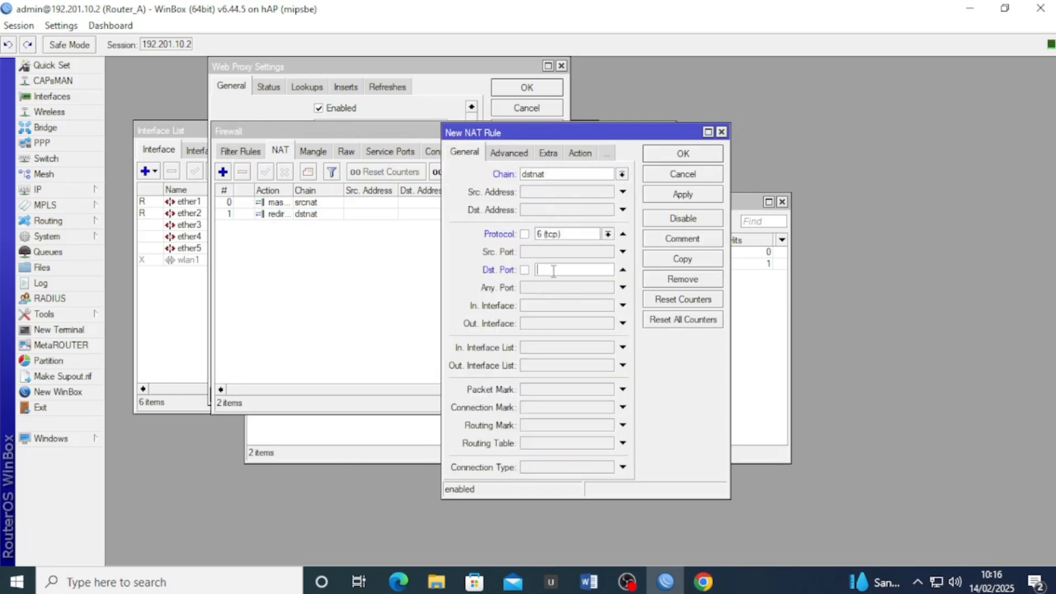
left_click(545, 306)
left_click(585, 362)
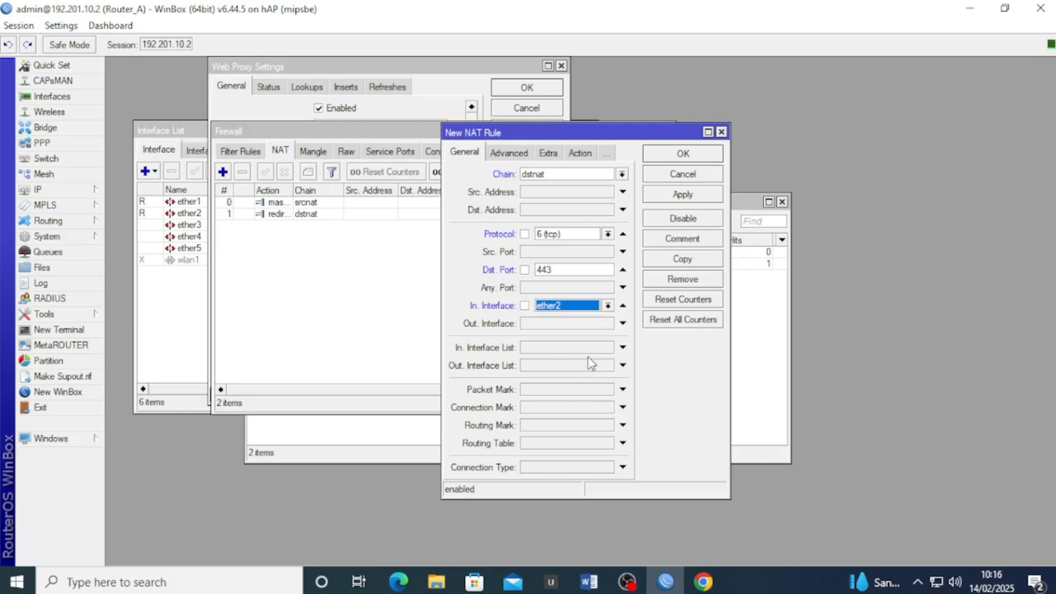
Set the rule's action to redirect to port 3128 and save it
left_click(579, 152)
left_click(580, 174)
left_click(583, 277)
left_click(559, 240)
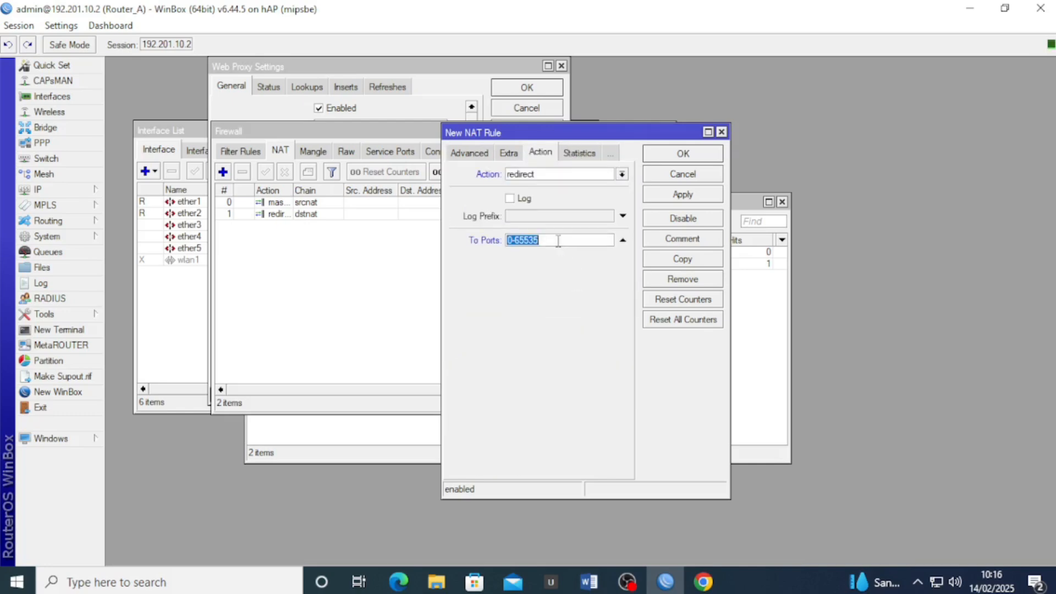
type("3128")
left_click(671, 195)
left_click(682, 155)
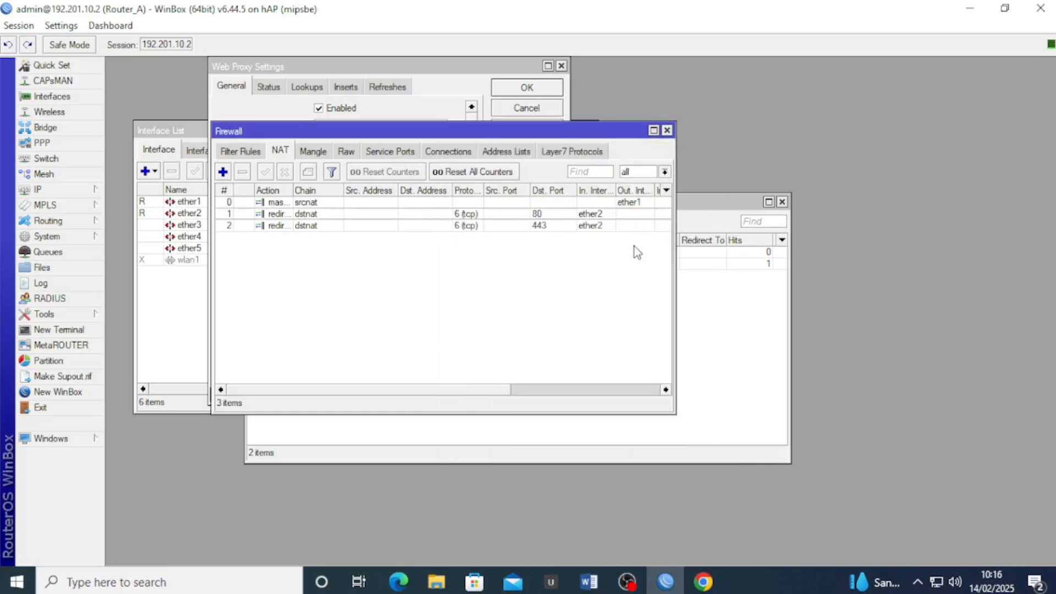
left_click(698, 574)
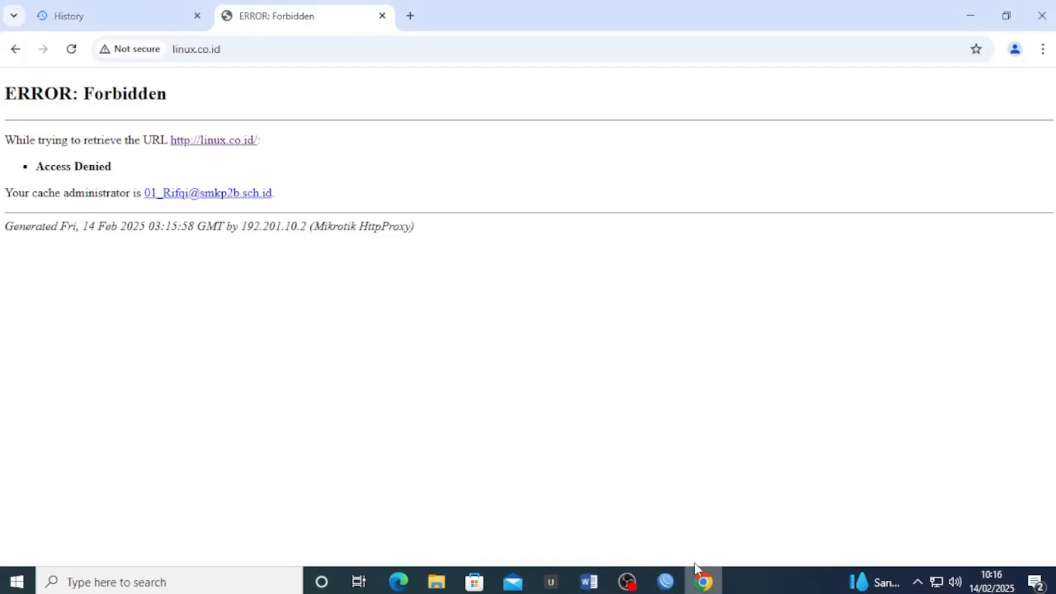
Load linux.org in a new tab and confirm the site can't be reached
left_click(410, 16)
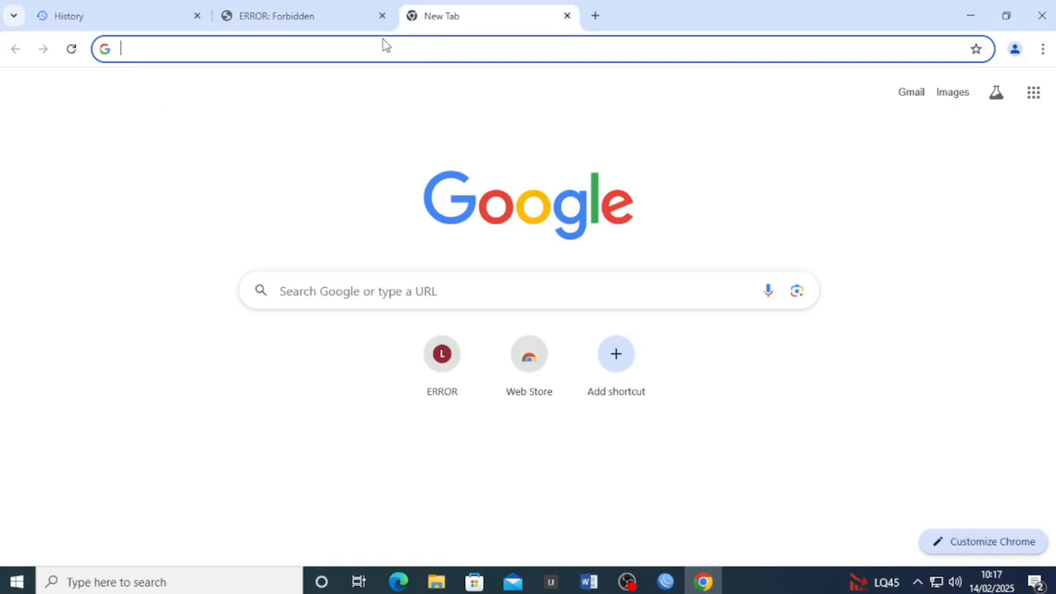
type("linux.org")
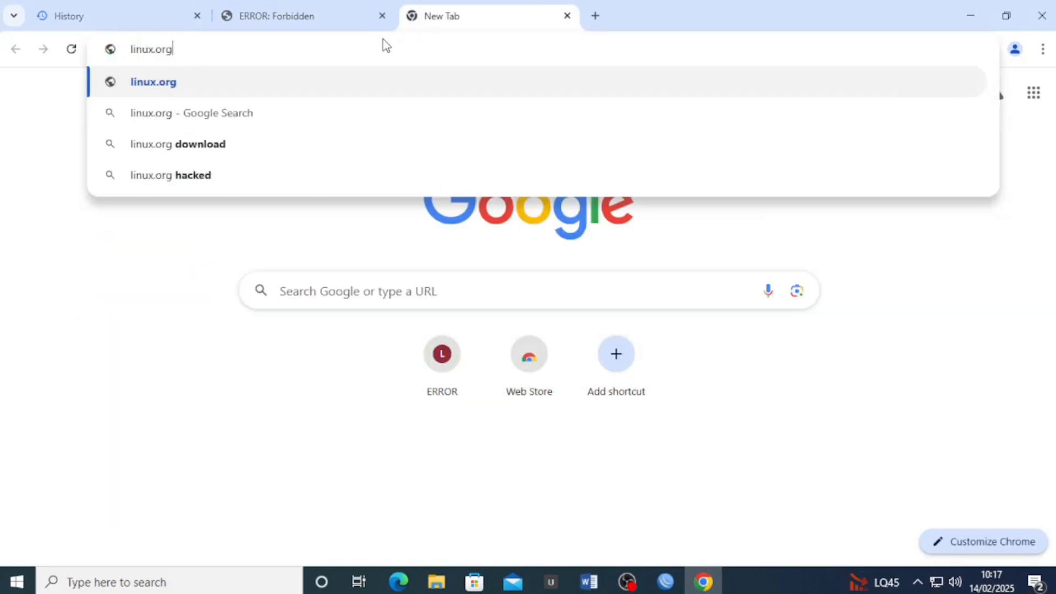
key("Return")
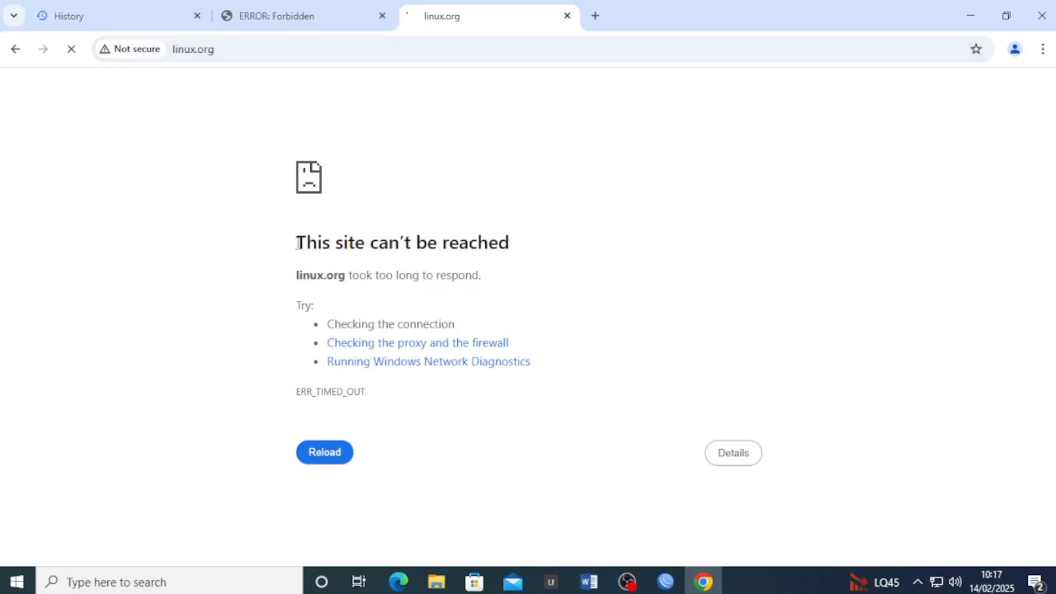
left_click_drag(296, 242, 515, 245)
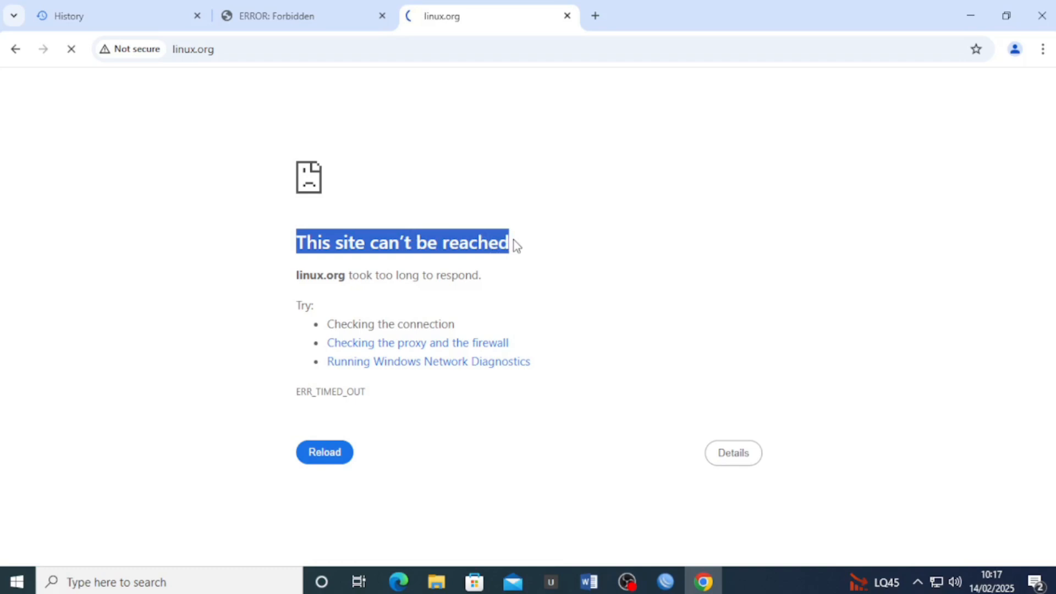
left_click(515, 273)
Search for youtube in another tab and try opening the YouTube result
left_click(595, 16)
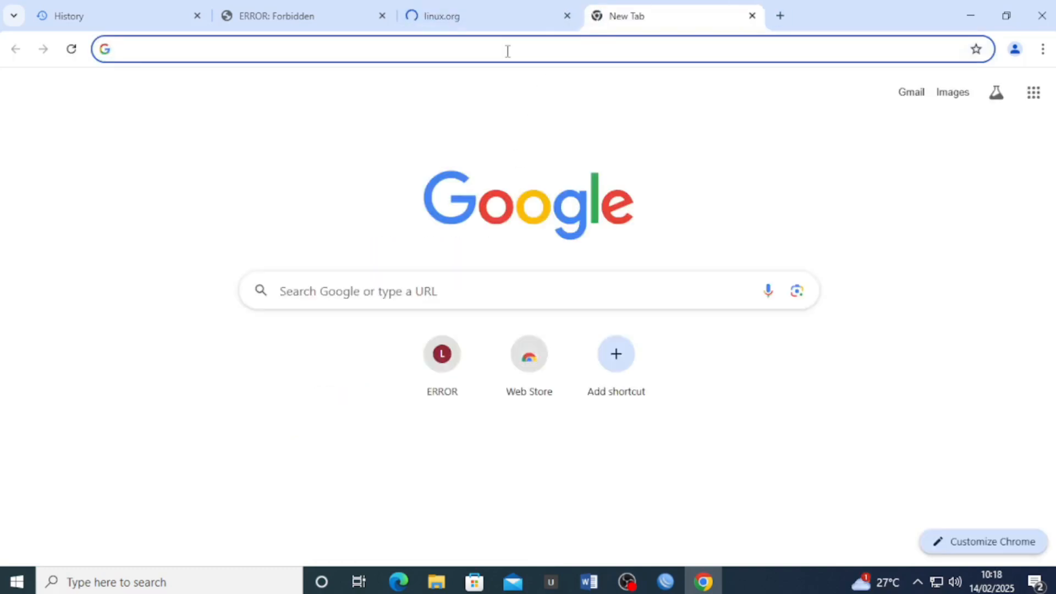
type("youtu")
key("Return")
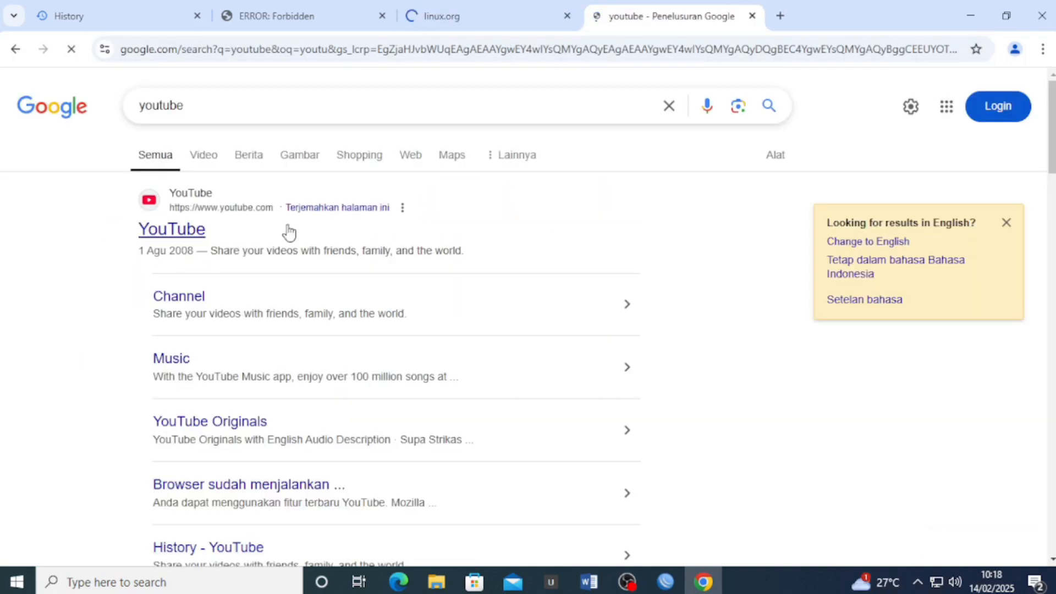
left_click(183, 234)
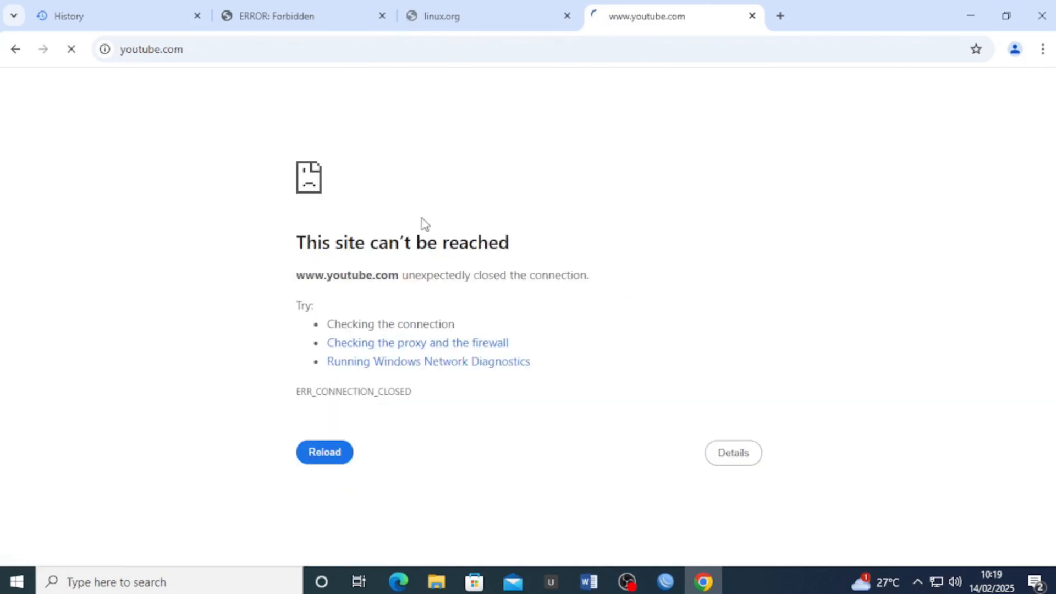
left_click(487, 19)
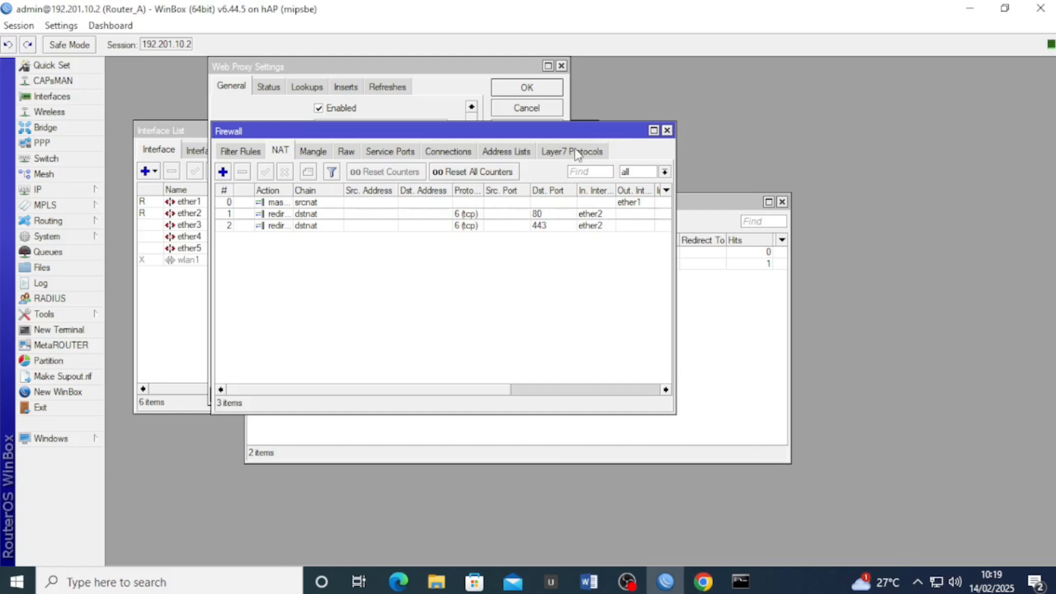
Add a Layer7 protocol named 'memblokir linux.org' with regexp ^.*(linux\.org)
left_click(557, 156)
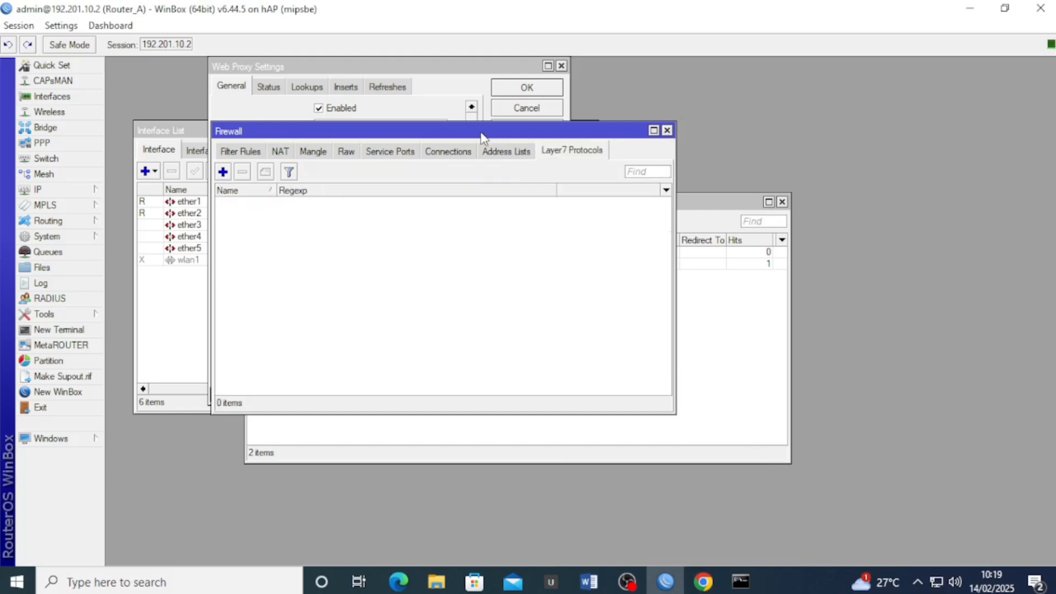
left_click_drag(480, 132, 532, 169)
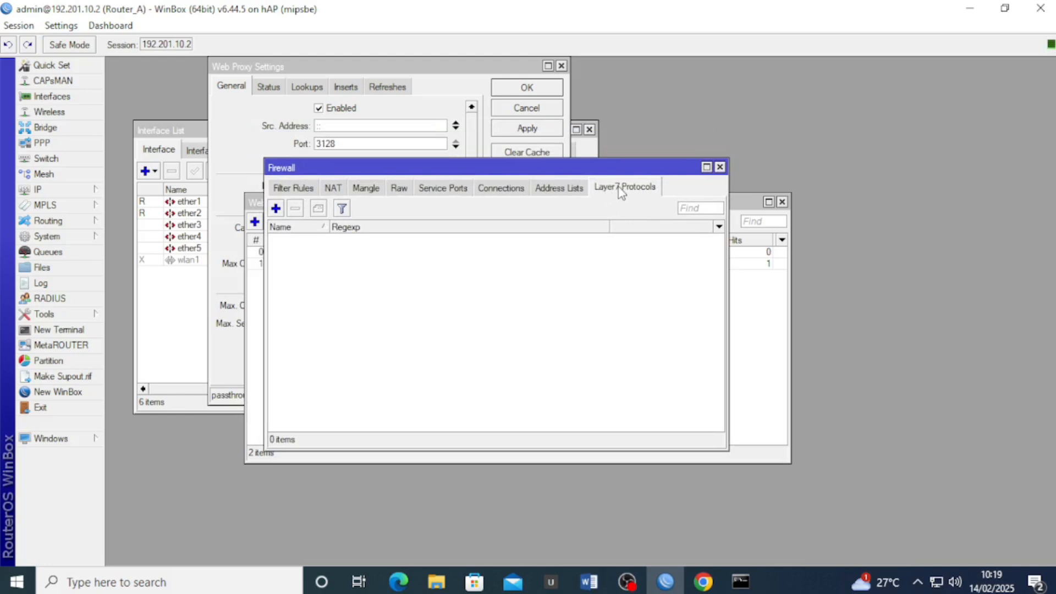
left_click(276, 209)
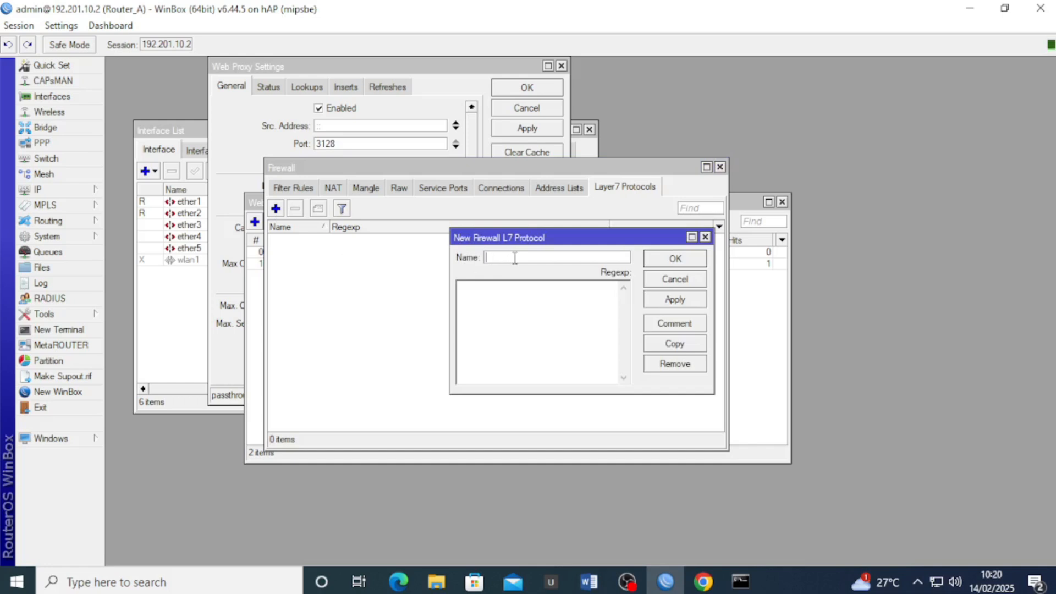
type("memblokir ")
type("linux.org")
type(".*")
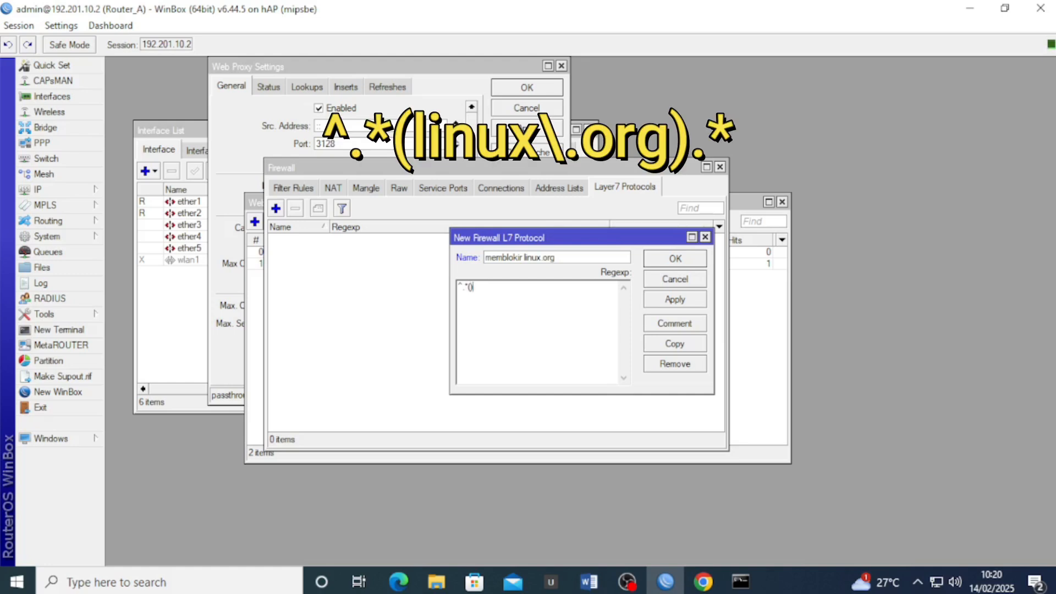
type("(linux")
type("\\.org).*")
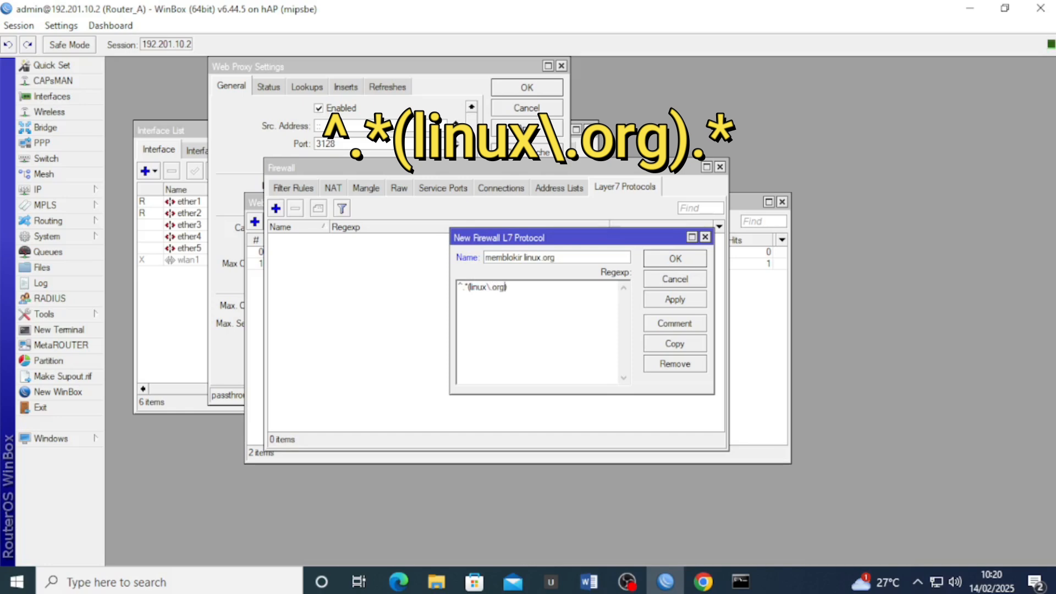
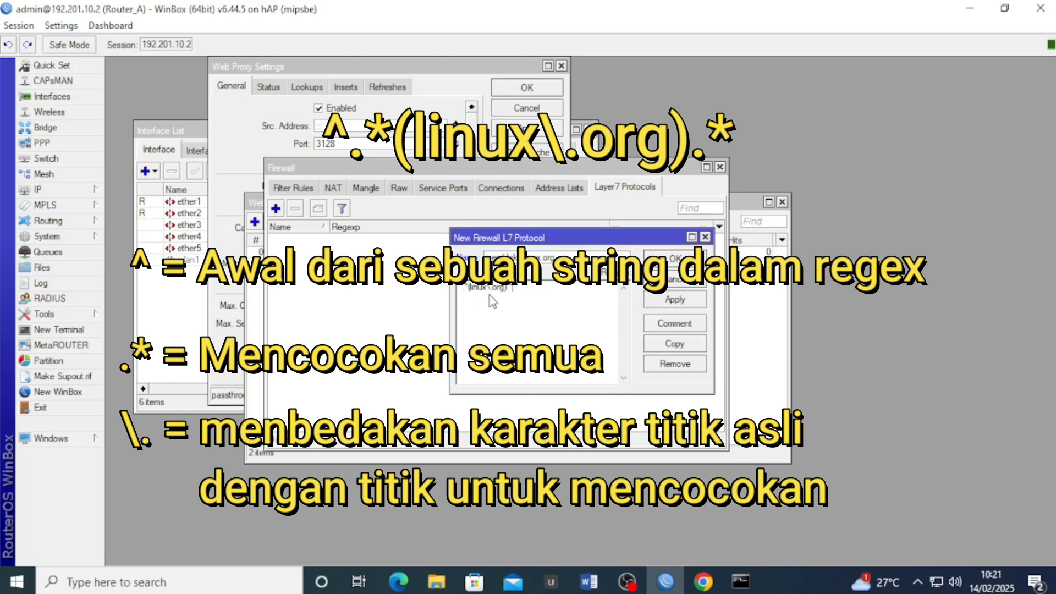
Save the 'memblokir linux.org' Layer7 protocol entry and close its editor
left_click(675, 299)
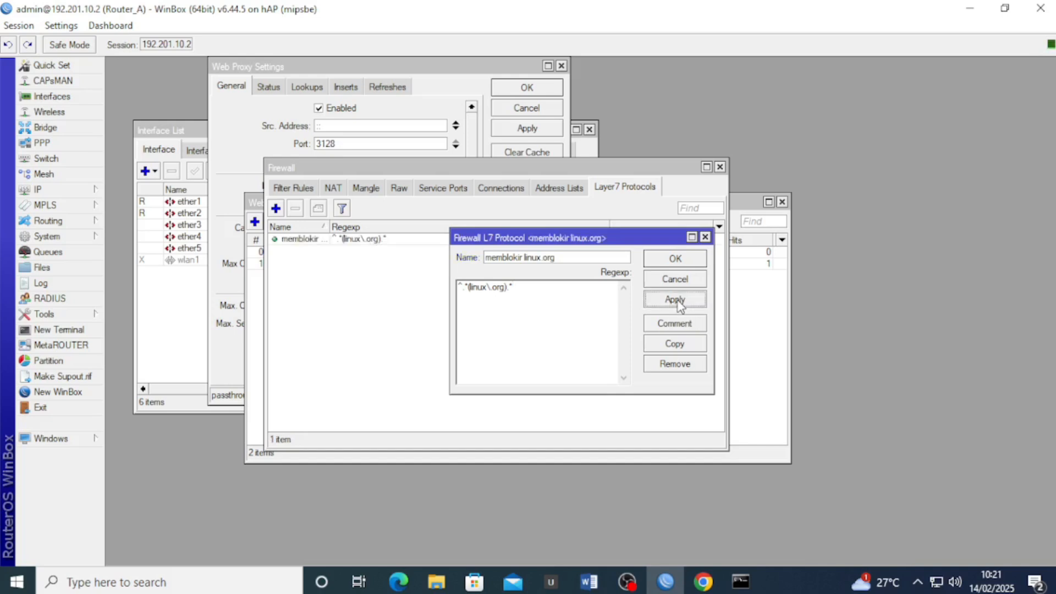
left_click(675, 258)
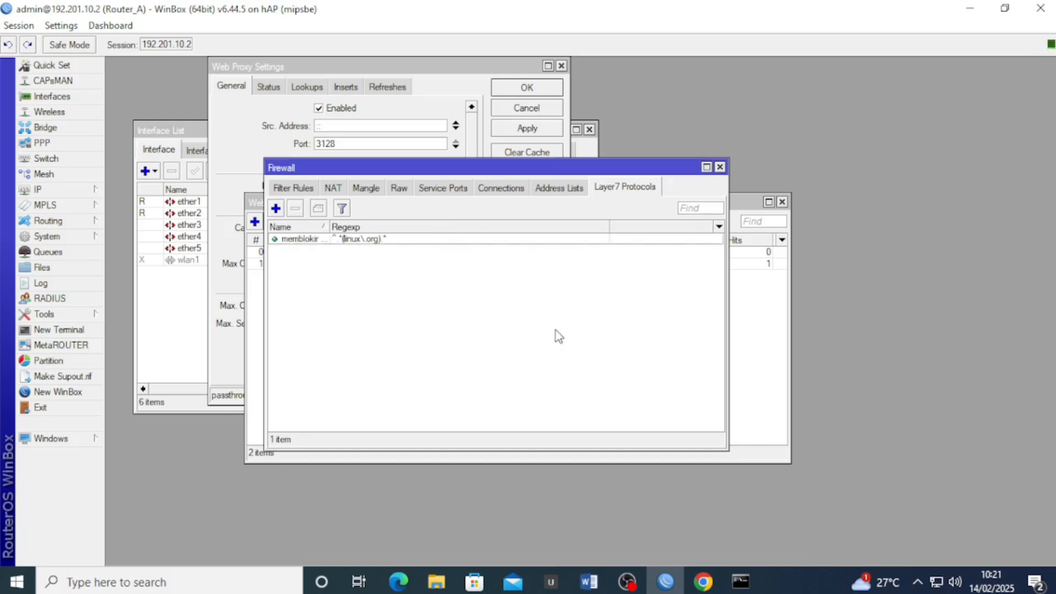
Add a new filter rule matching tcp, destination port 443, in-interface ether2
left_click(283, 190)
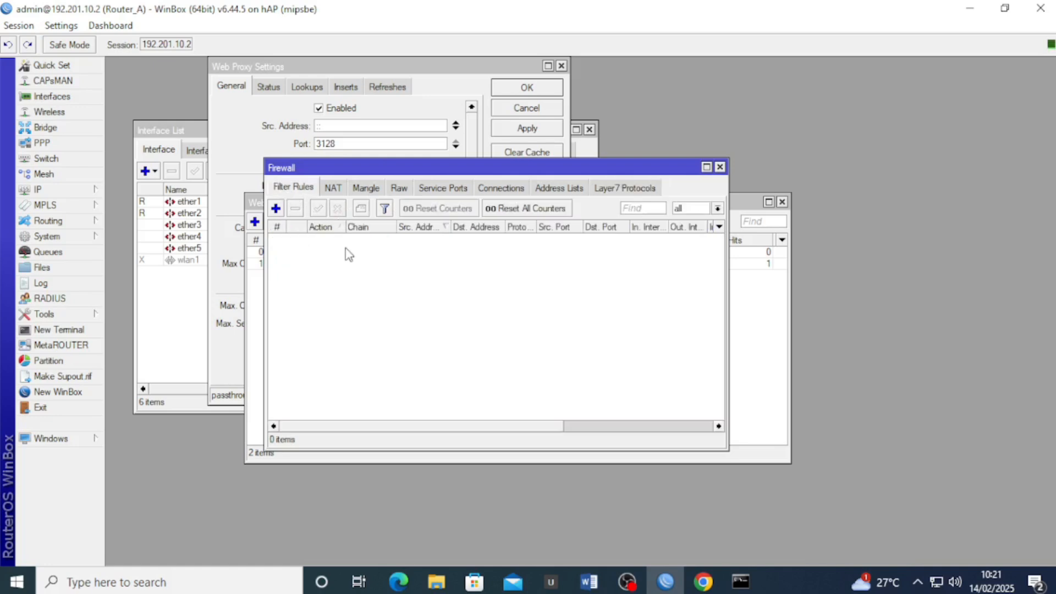
left_click(276, 208)
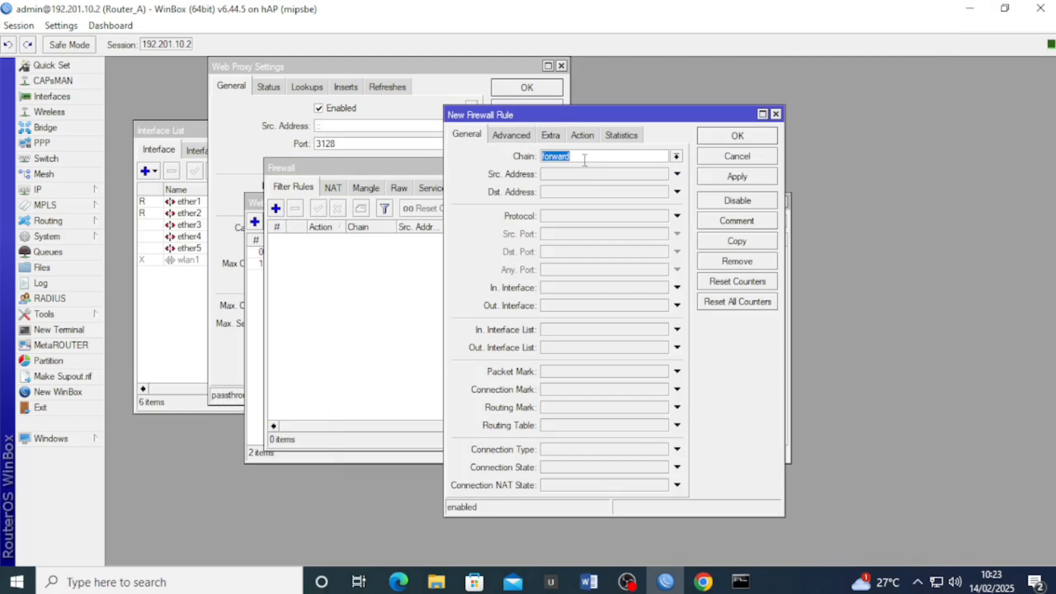
left_click(566, 216)
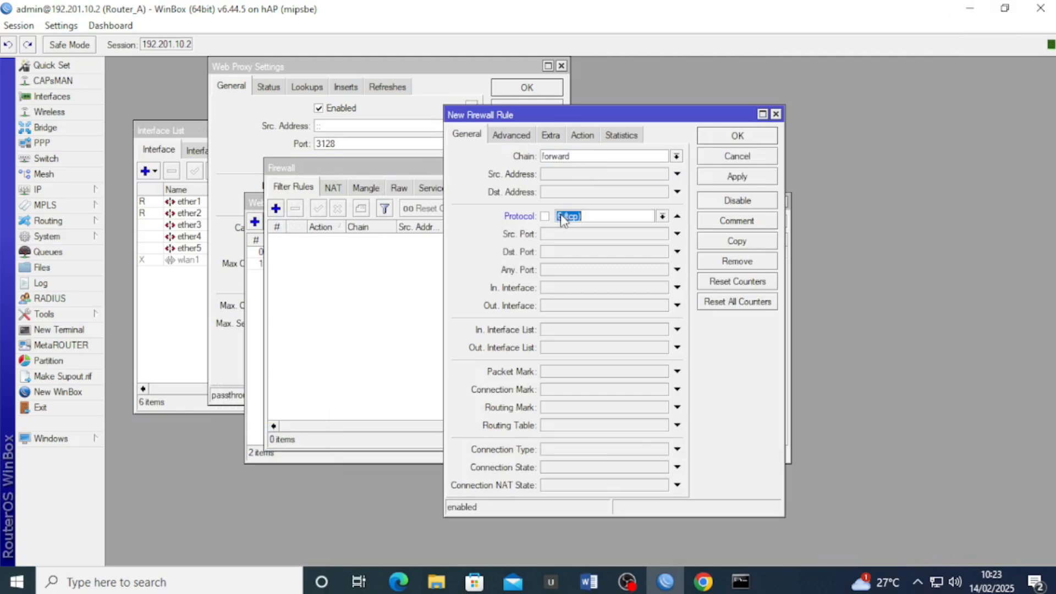
left_click(616, 253)
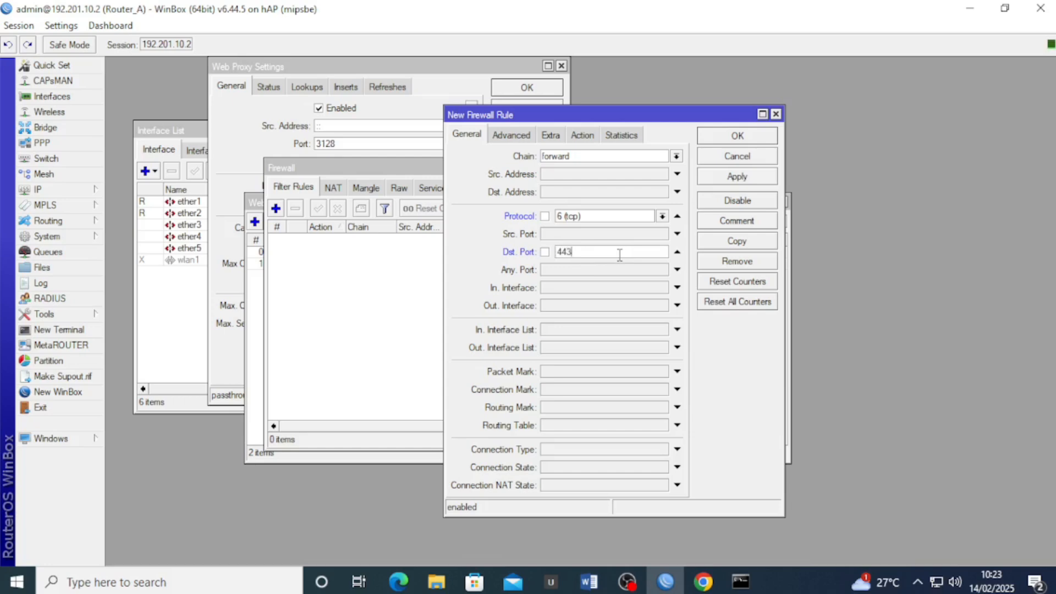
left_click(559, 287)
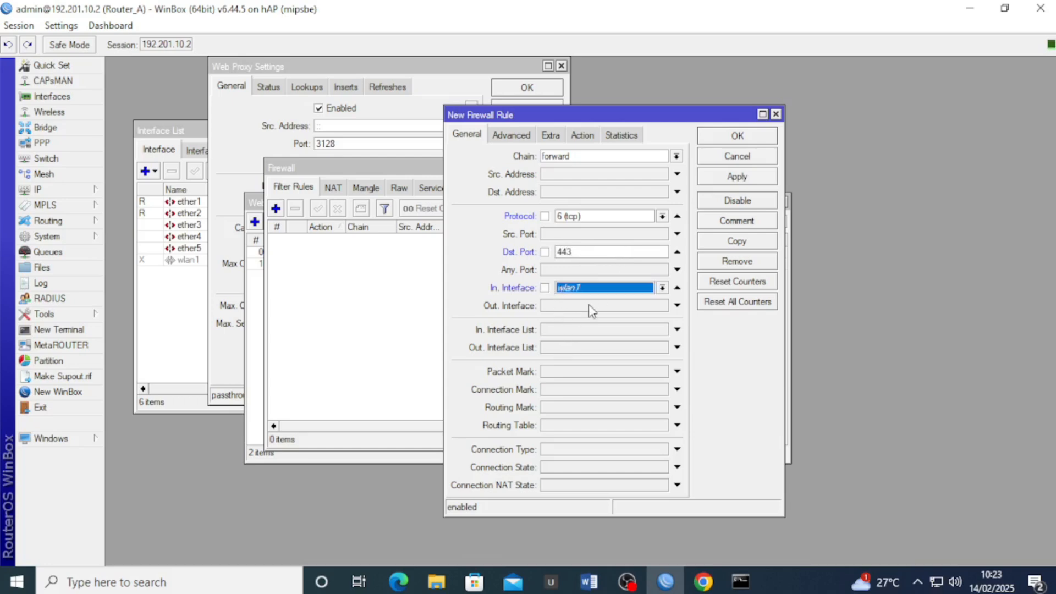
left_click(606, 290)
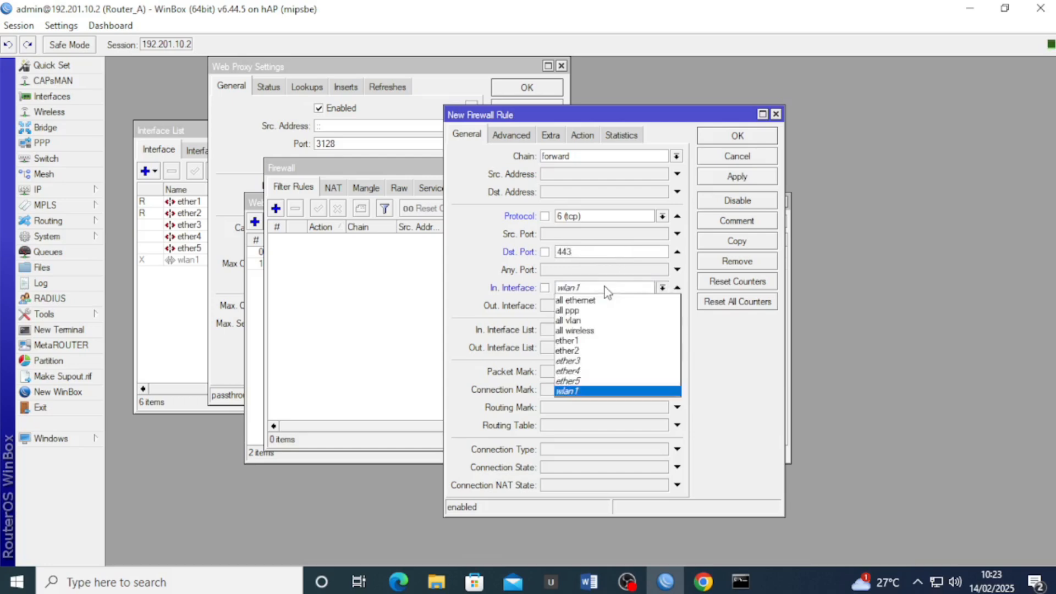
left_click(599, 351)
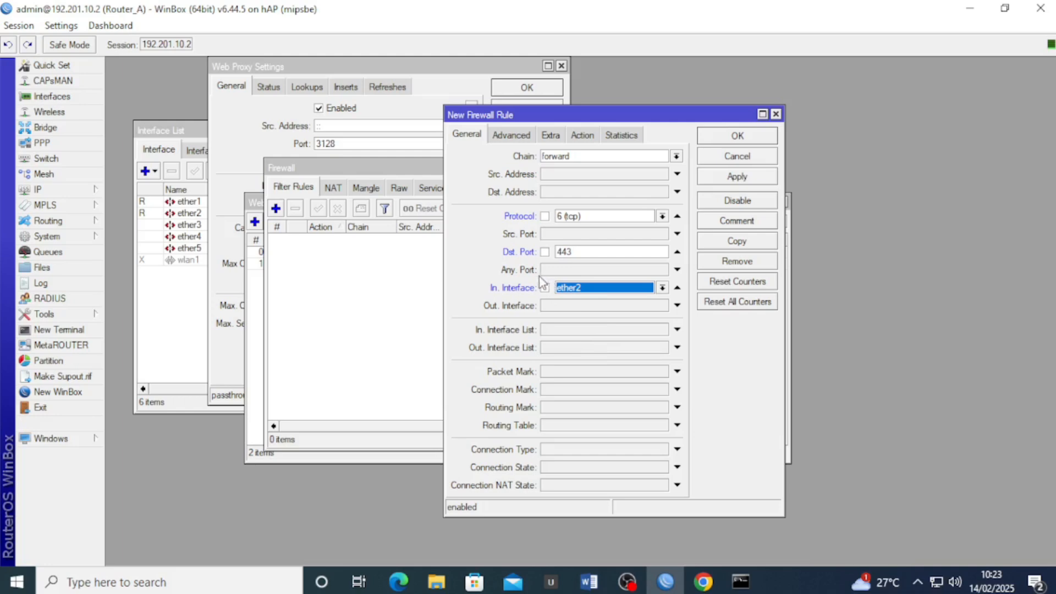
Set the rule's Layer7 match to 'memblokir linux.org' and action to reject, then save it
left_click(517, 137)
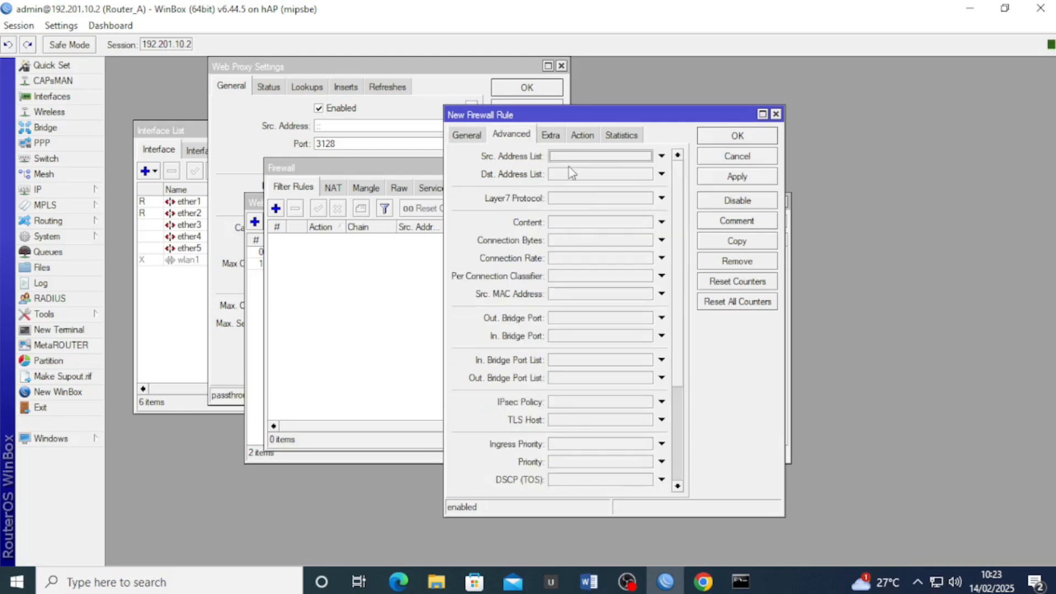
left_click(580, 201)
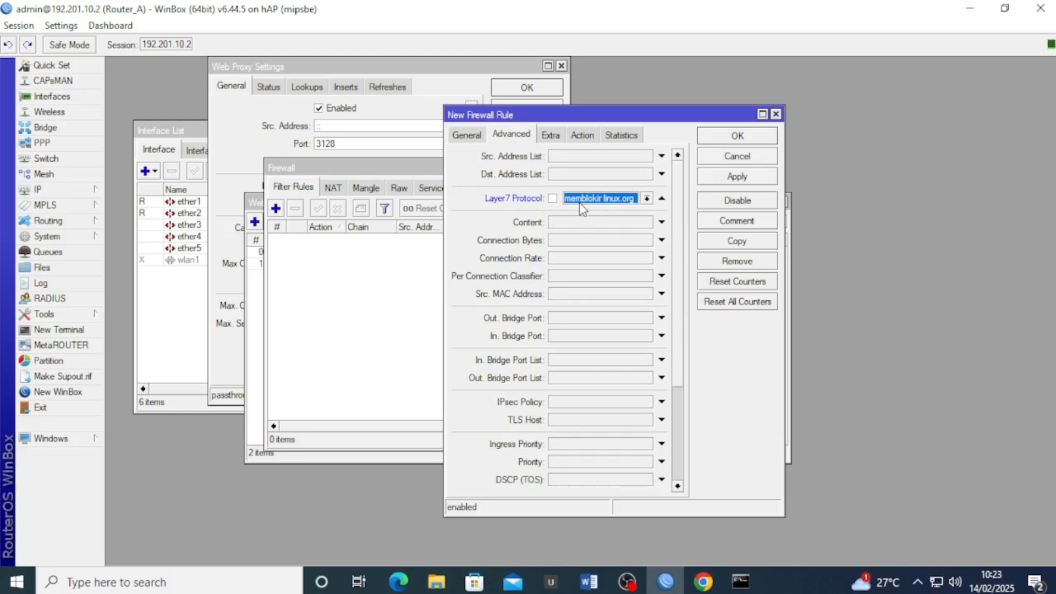
left_click(632, 199)
left_click(620, 211)
left_click(585, 139)
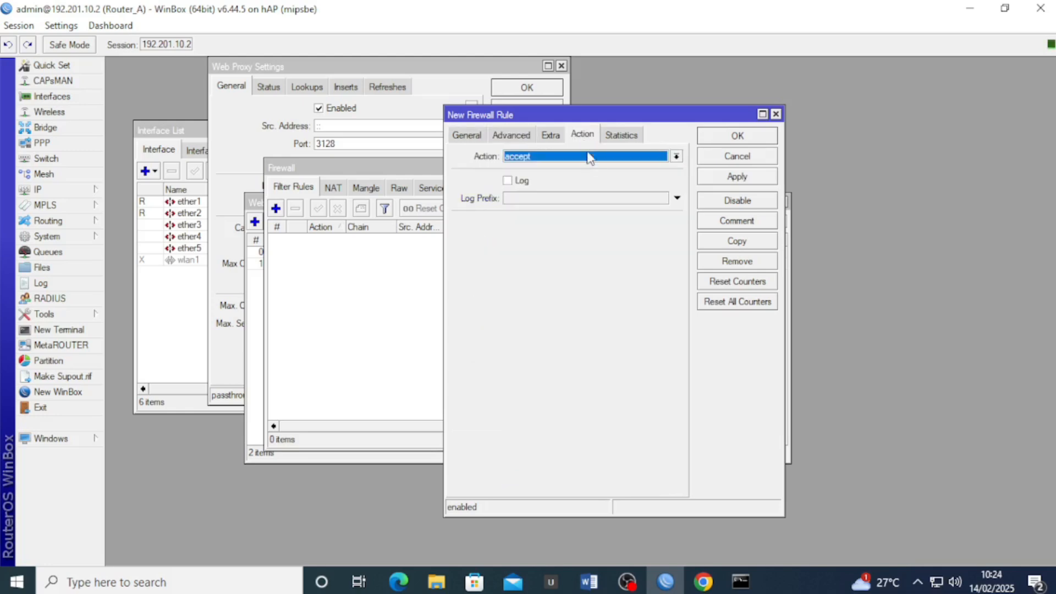
left_click(588, 159)
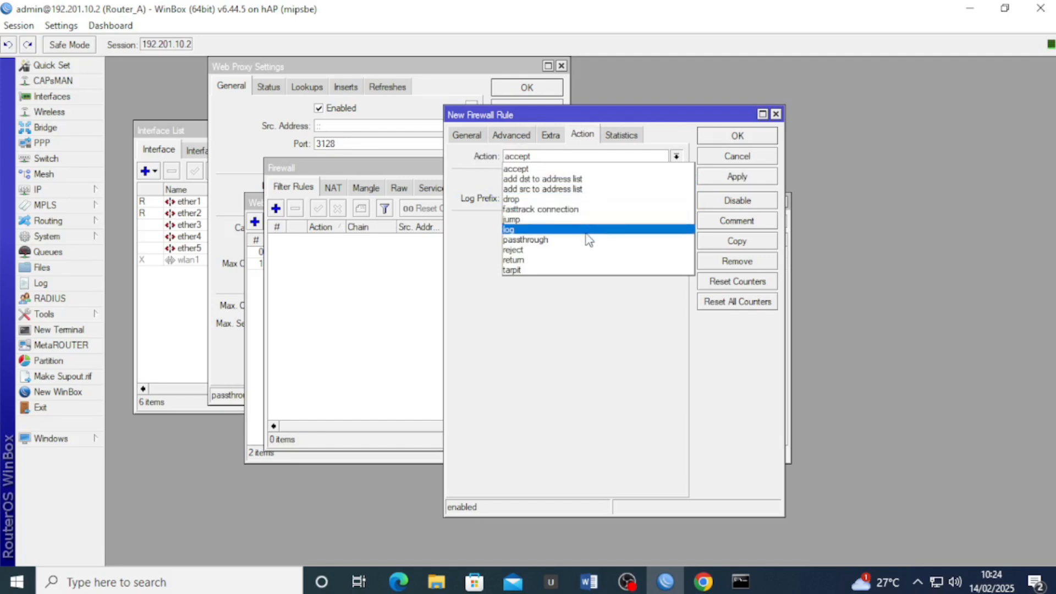
left_click(538, 250)
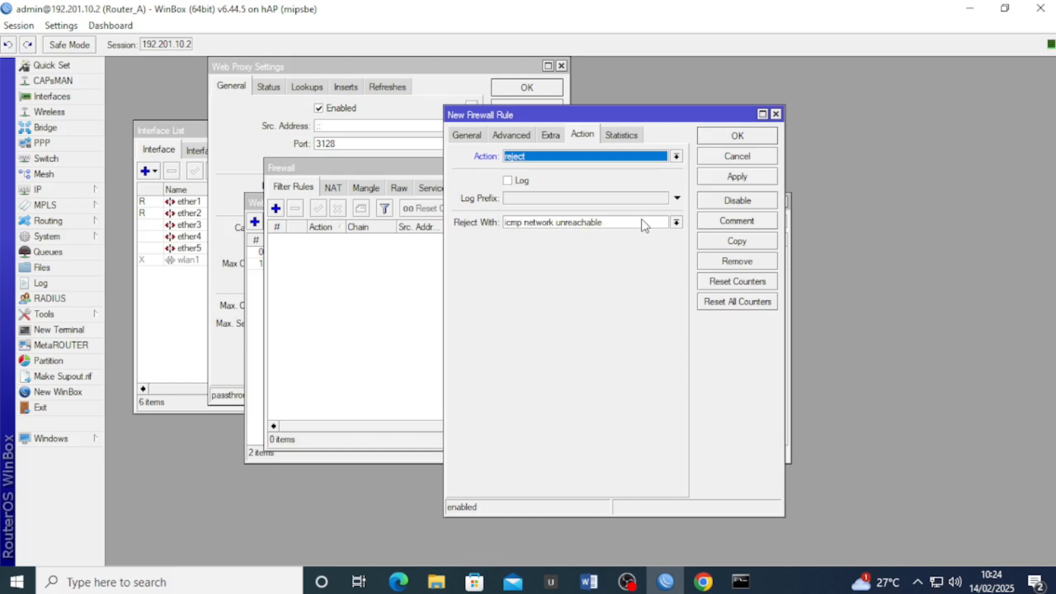
left_click(737, 176)
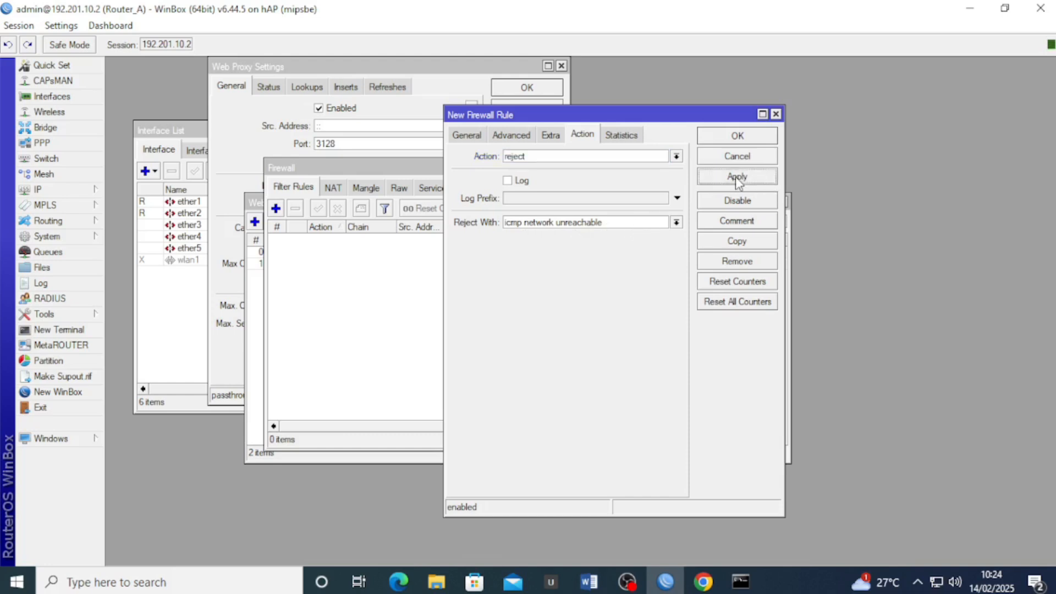
left_click(738, 141)
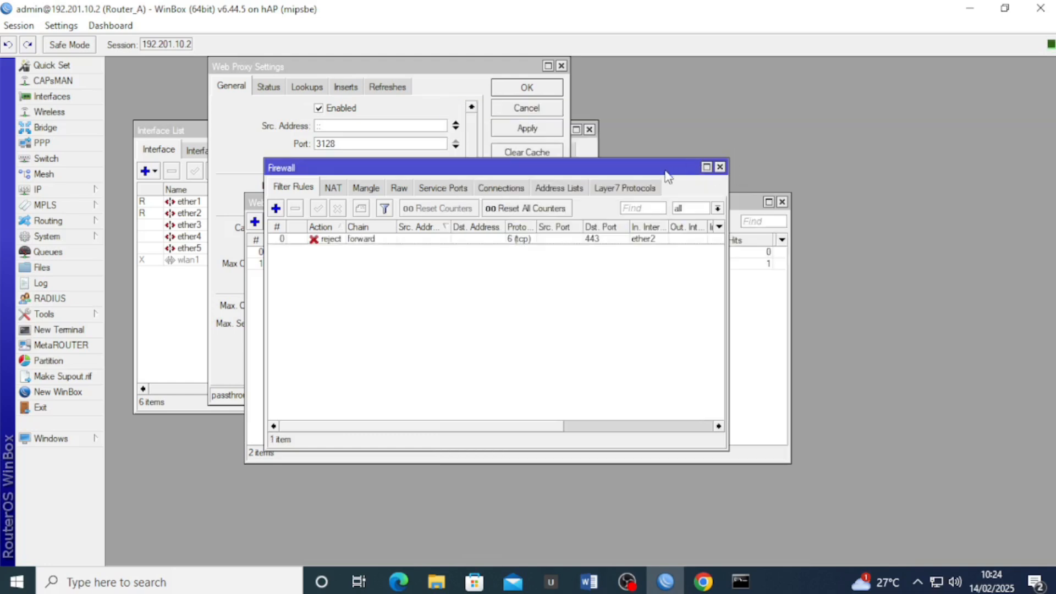
Delete the port-443 dstnat redirect rule from the NAT list and return to Chrome
left_click_drag(664, 171, 689, 185)
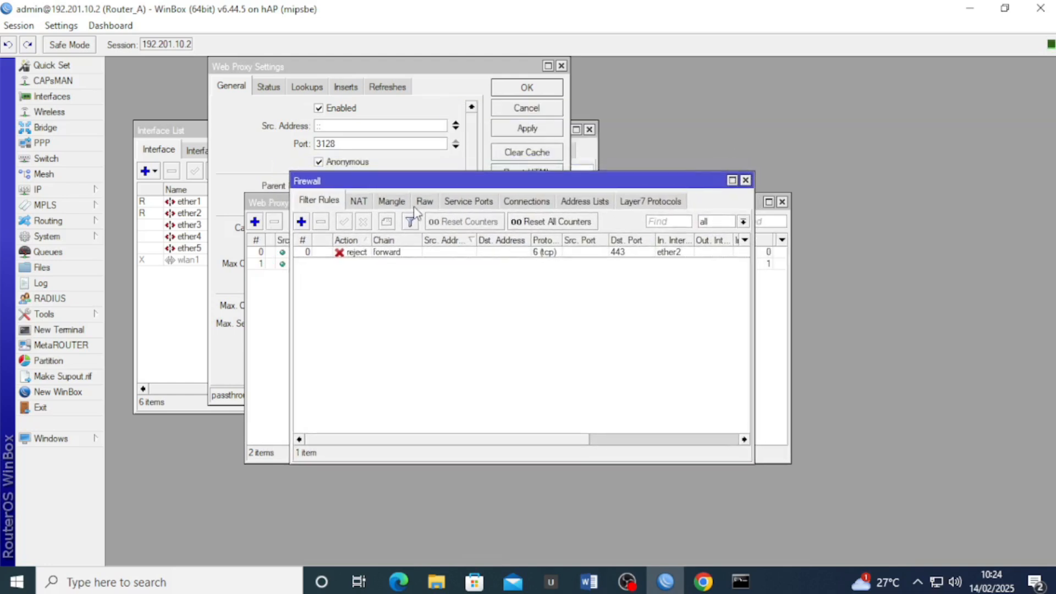
left_click(361, 199)
left_click(616, 277)
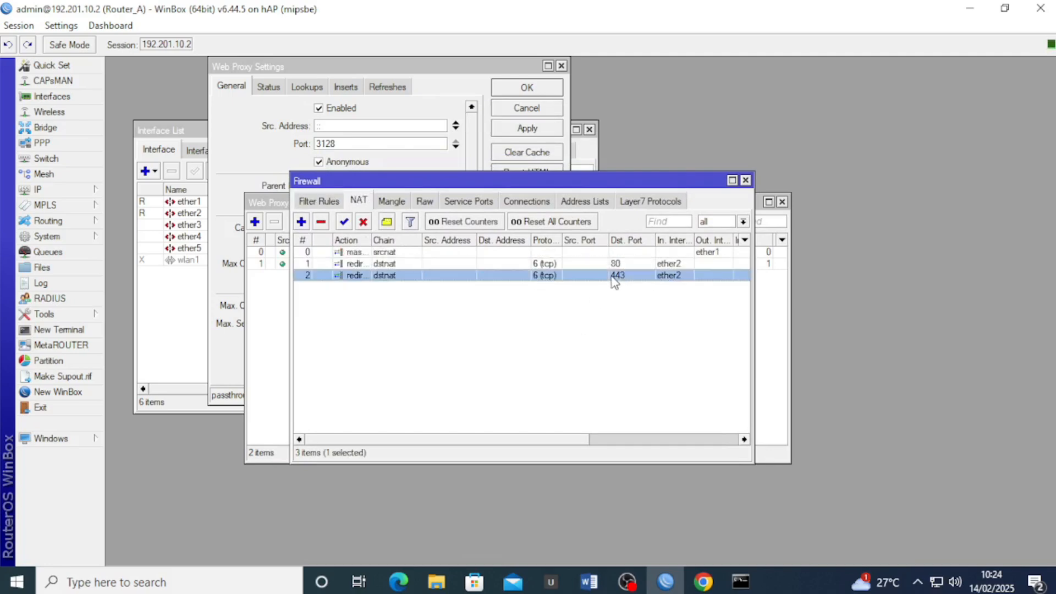
left_click(322, 223)
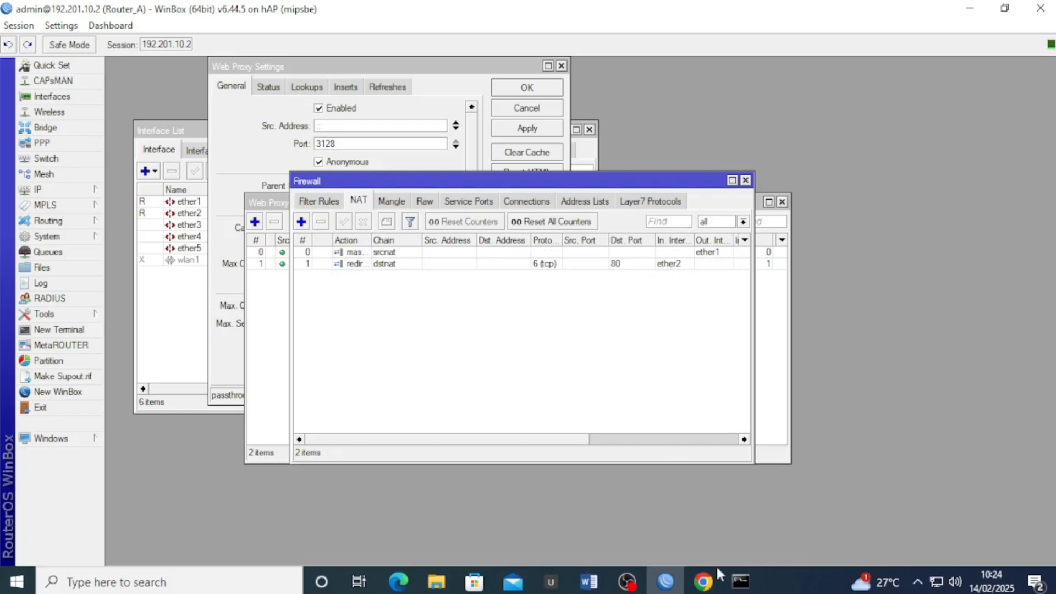
left_click(704, 581)
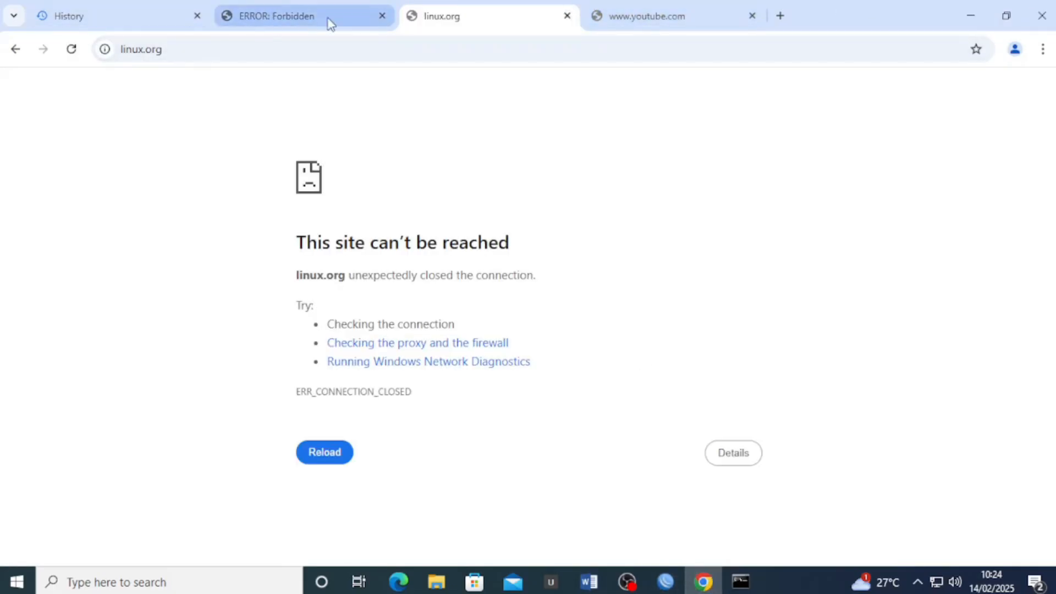
Close the old test tabs and clear Chrome's browsing data
left_click(382, 16)
left_click(382, 16)
left_click(382, 16)
left_click(124, 195)
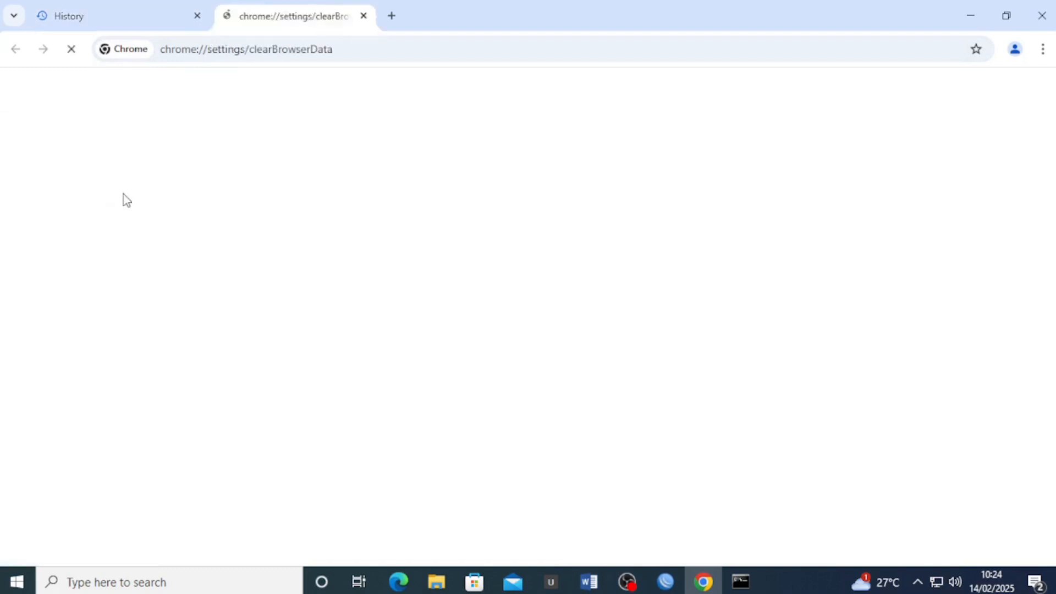
left_click(672, 475)
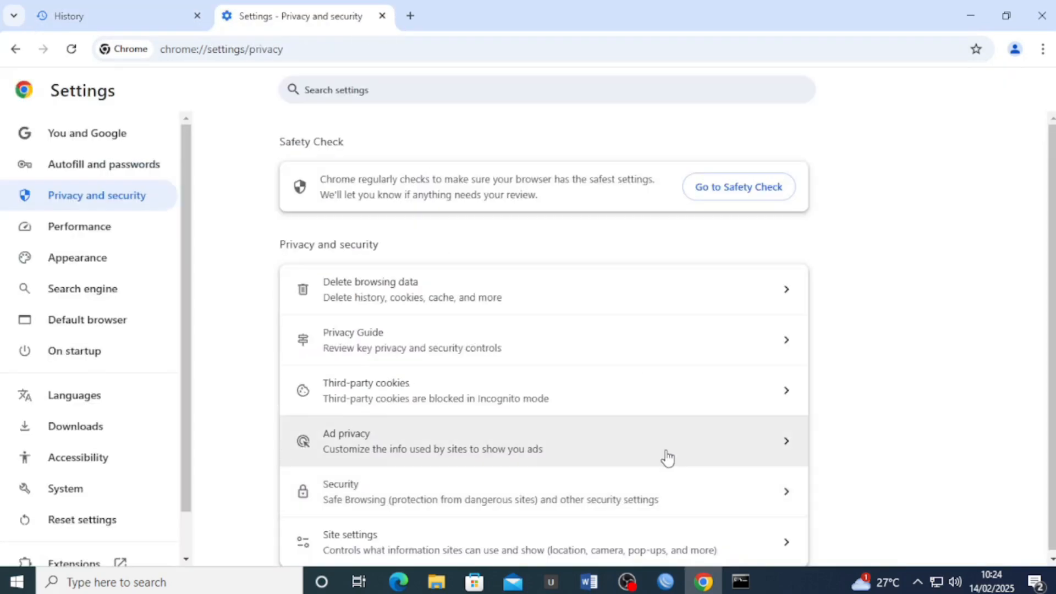
left_click(382, 16)
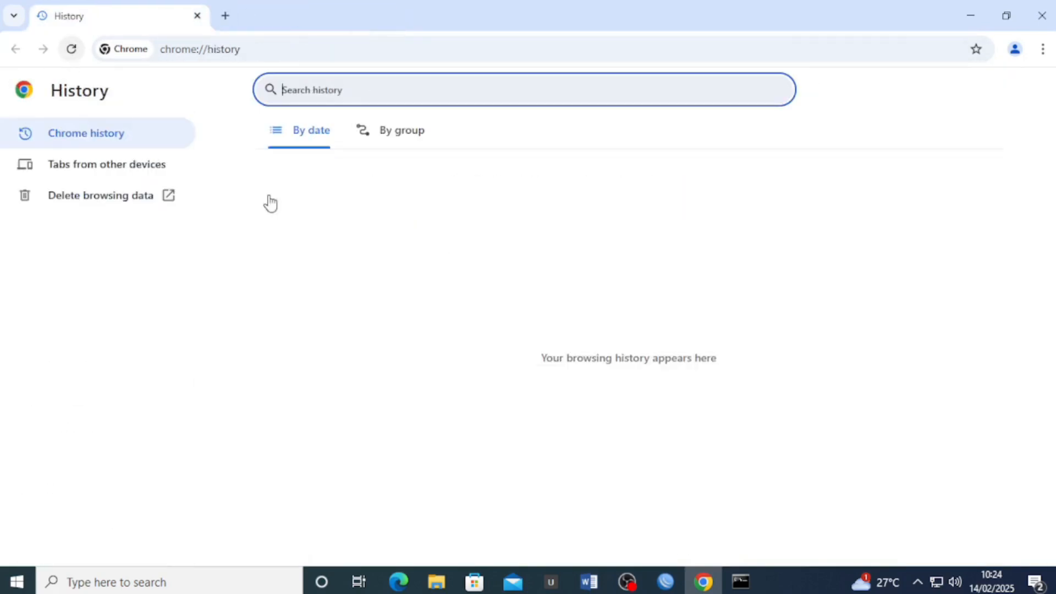
Load linux.org in a new tab and search for youtube in another tab
left_click(225, 16)
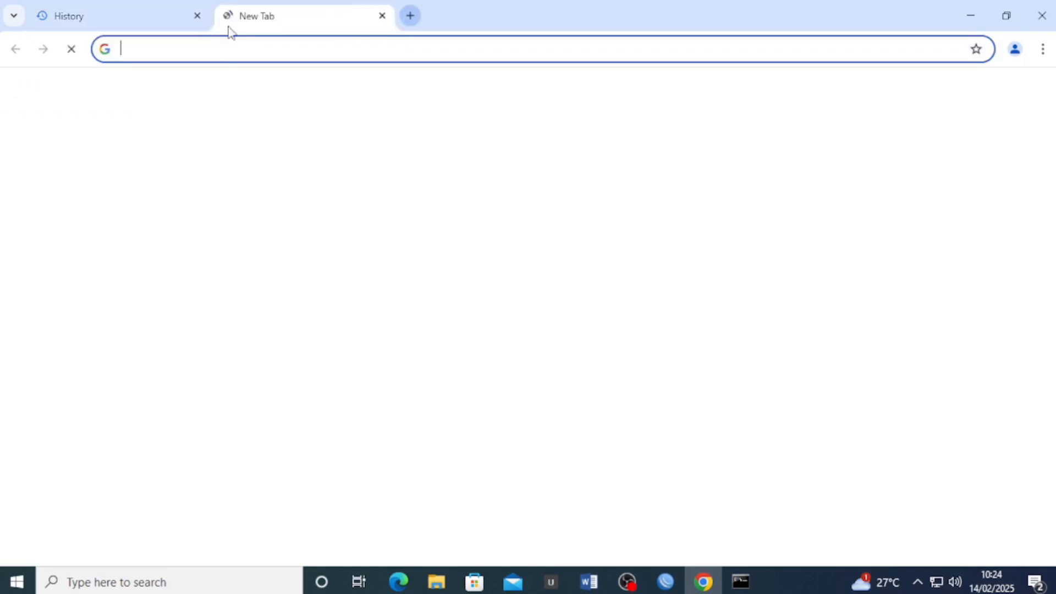
type("linu")
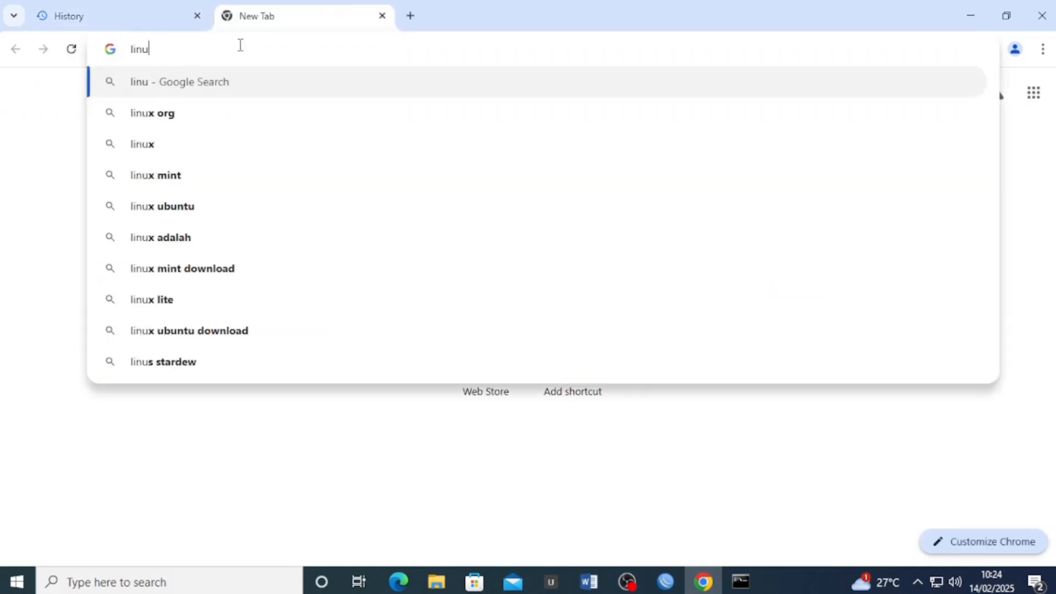
type("x.org")
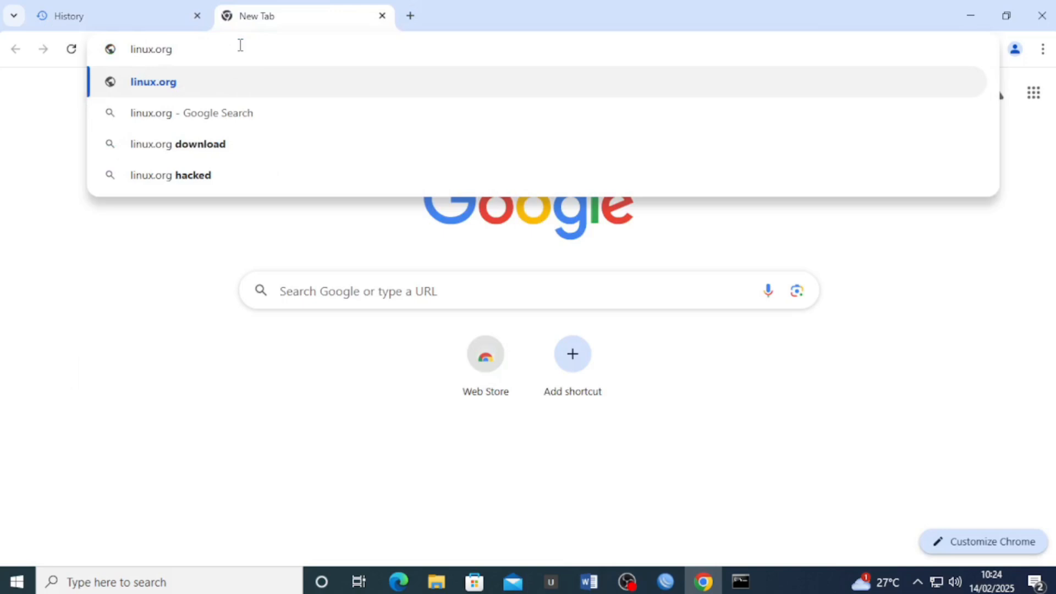
key("Return")
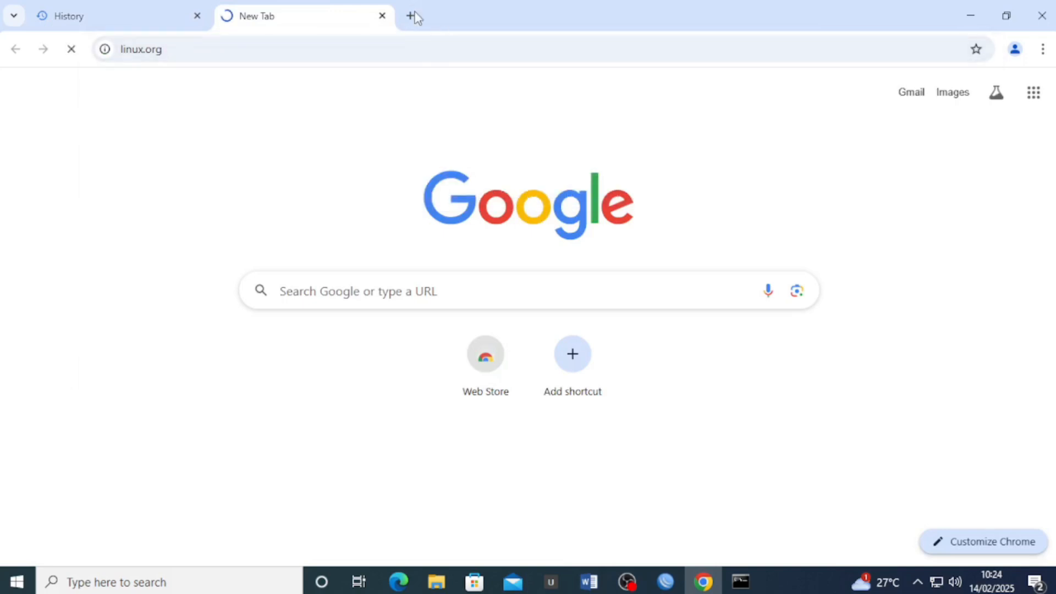
left_click(411, 15)
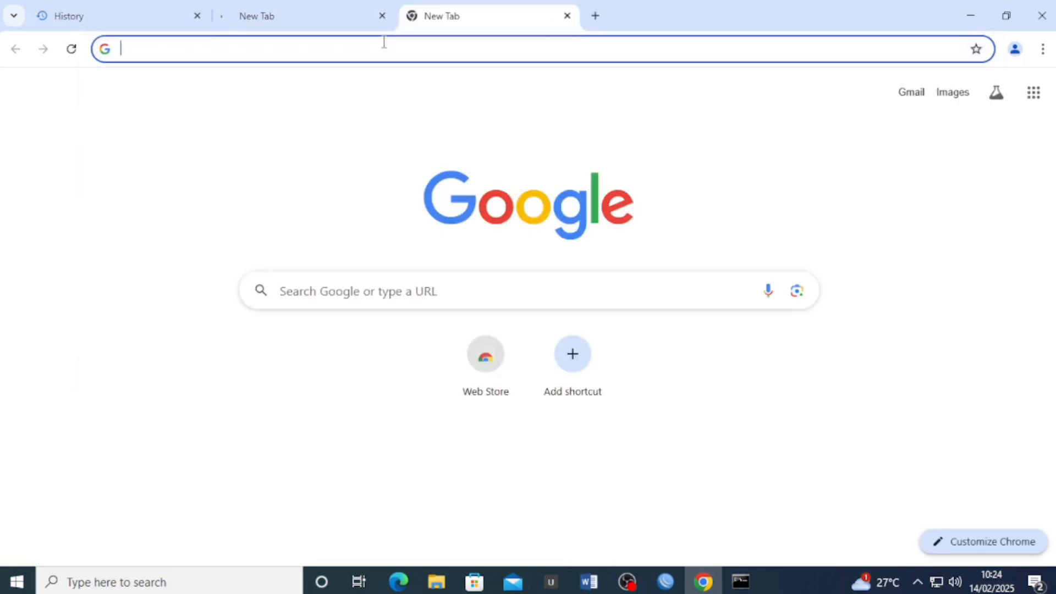
type("youtube")
key("Return")
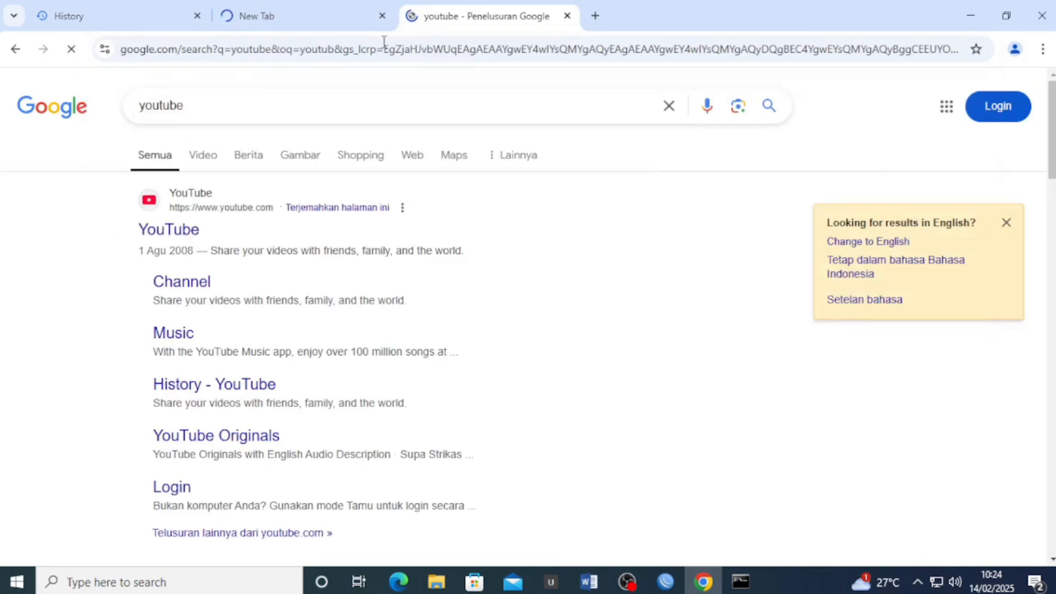
Open YouTube and search for 'smk pasundan 2 banjaran'
left_click(192, 227)
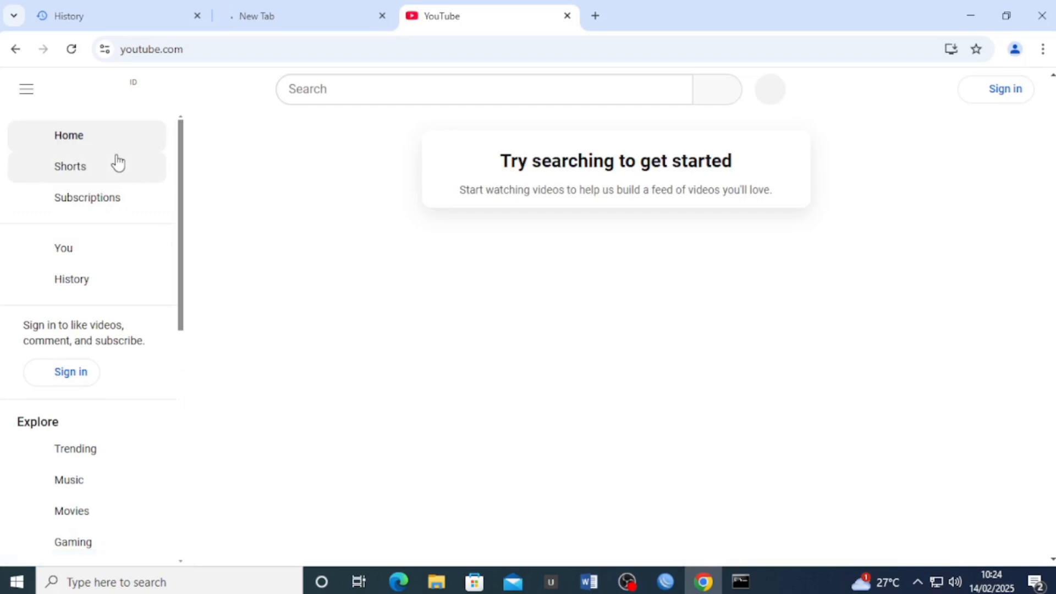
left_click(66, 140)
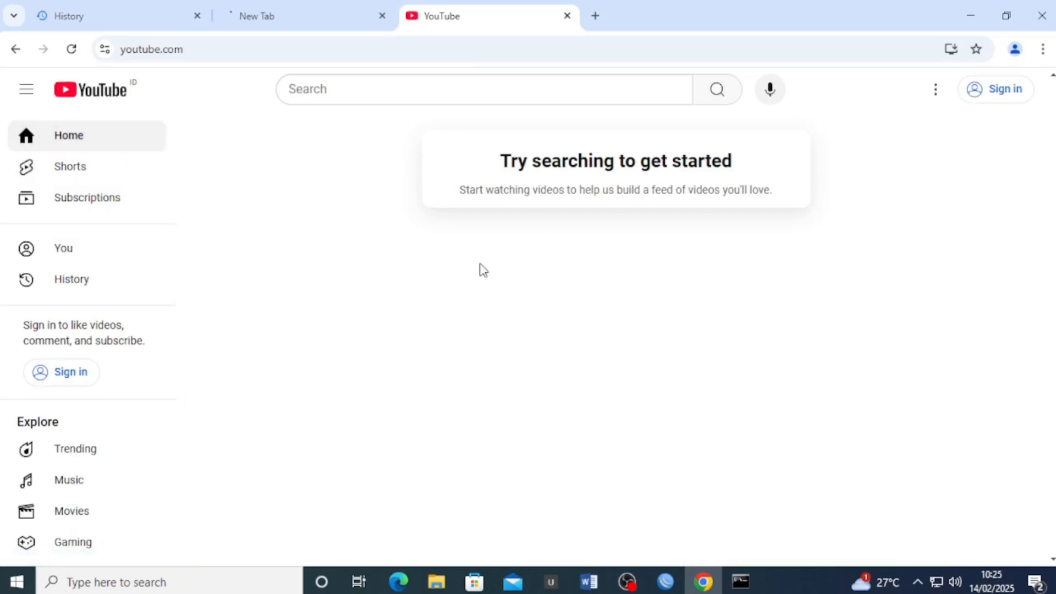
left_click(447, 88)
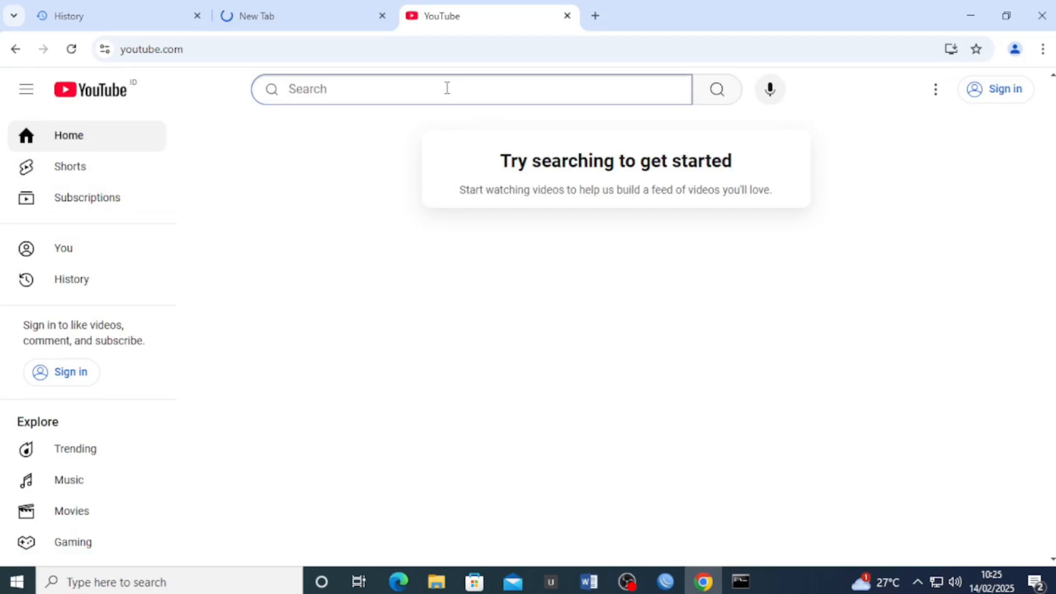
type("smk pasundan")
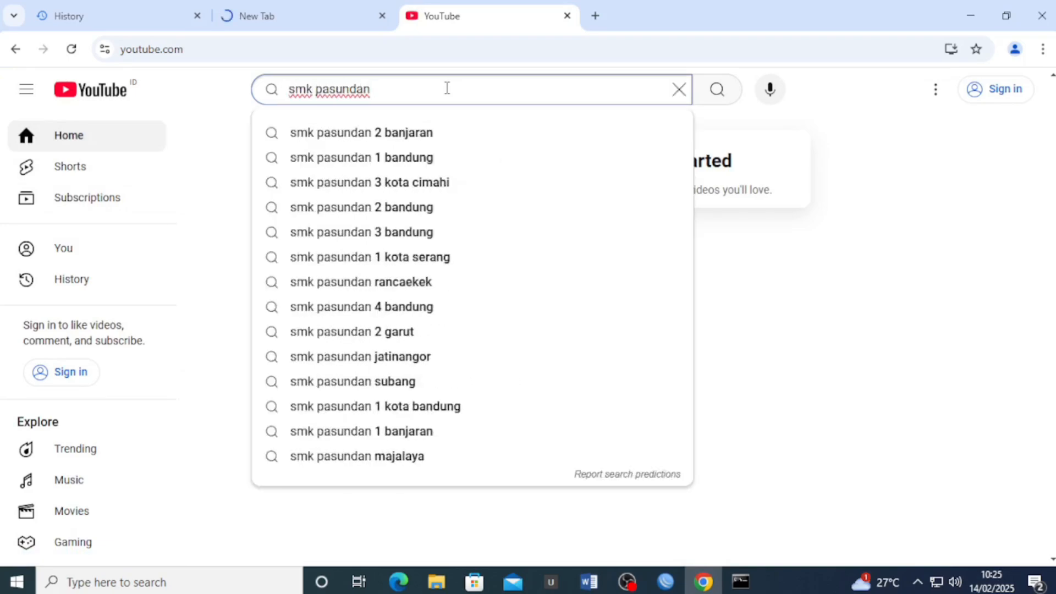
key("Down")
key("Return")
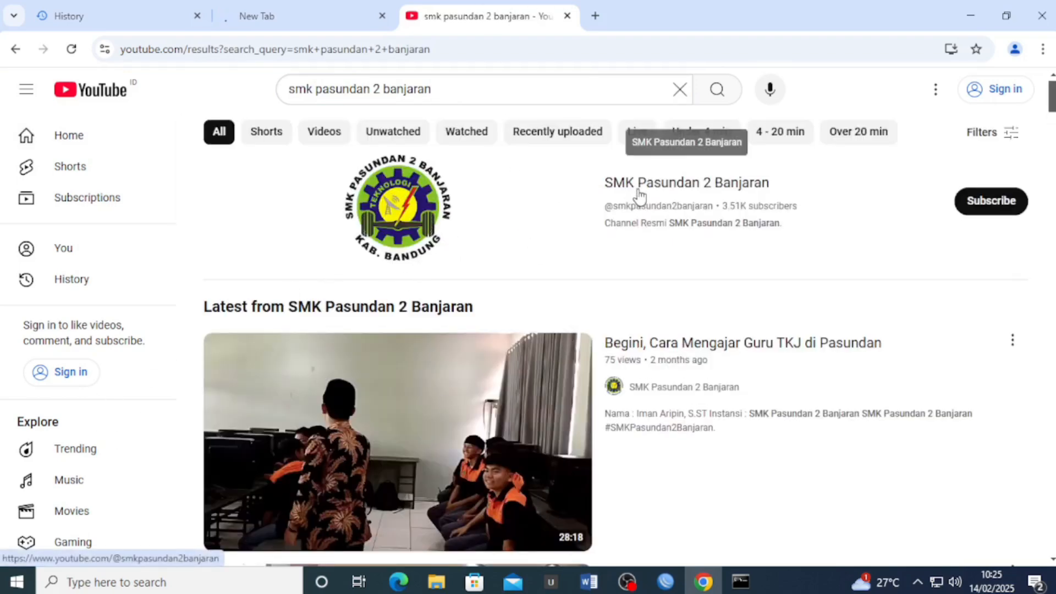
Open the SMK Pasundan 2 Banjaran channel's Videos page, then check the linux.org tab
scroll(621, 195, "down", 10)
scroll(623, 212, "up", 6)
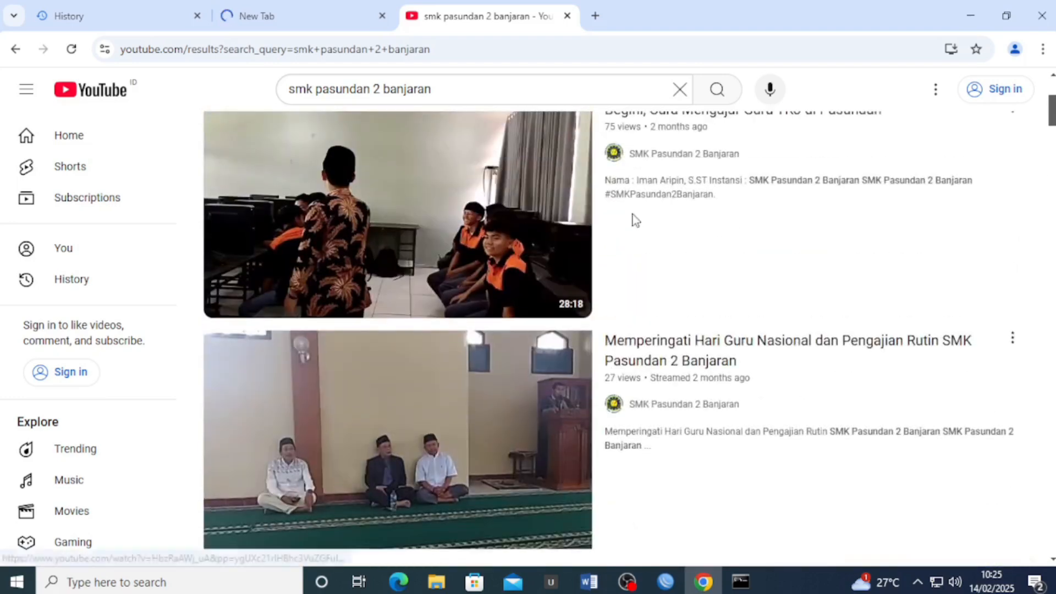
scroll(635, 220, "up", 5)
left_click(655, 194)
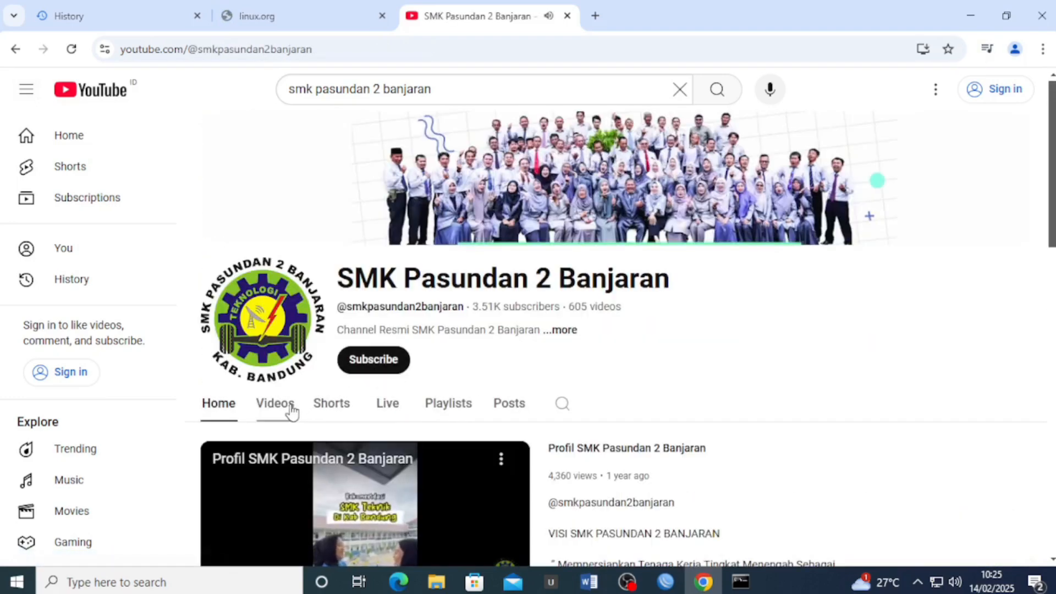
left_click(291, 408)
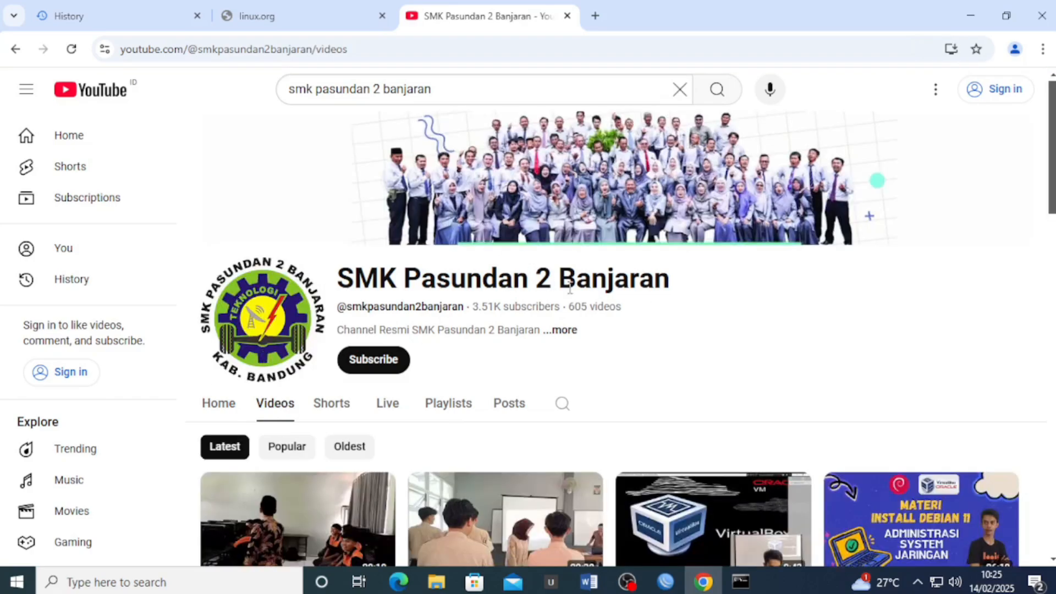
scroll(588, 280, "down", 12)
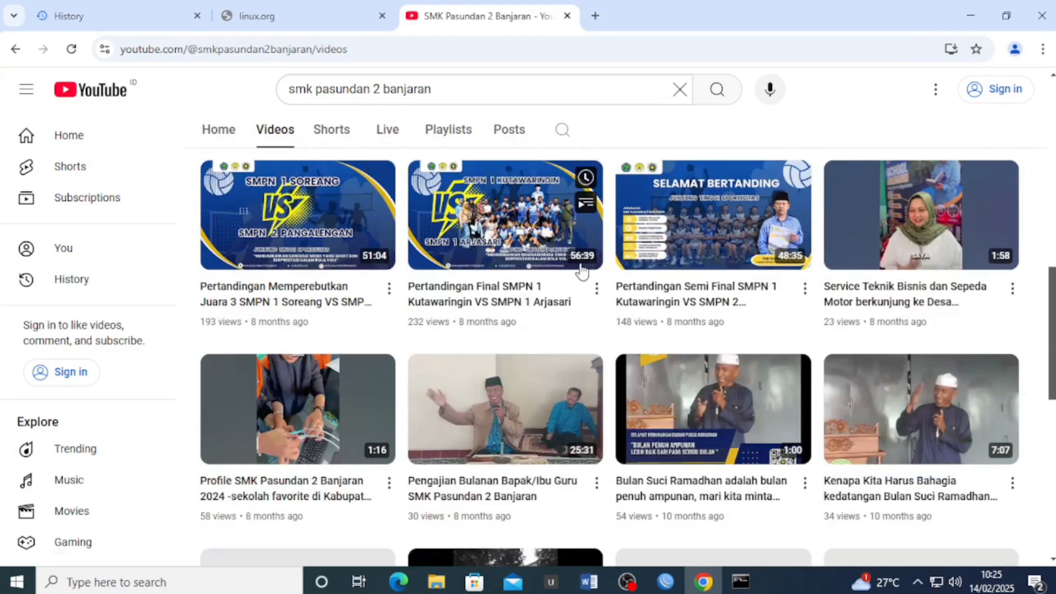
left_click(283, 17)
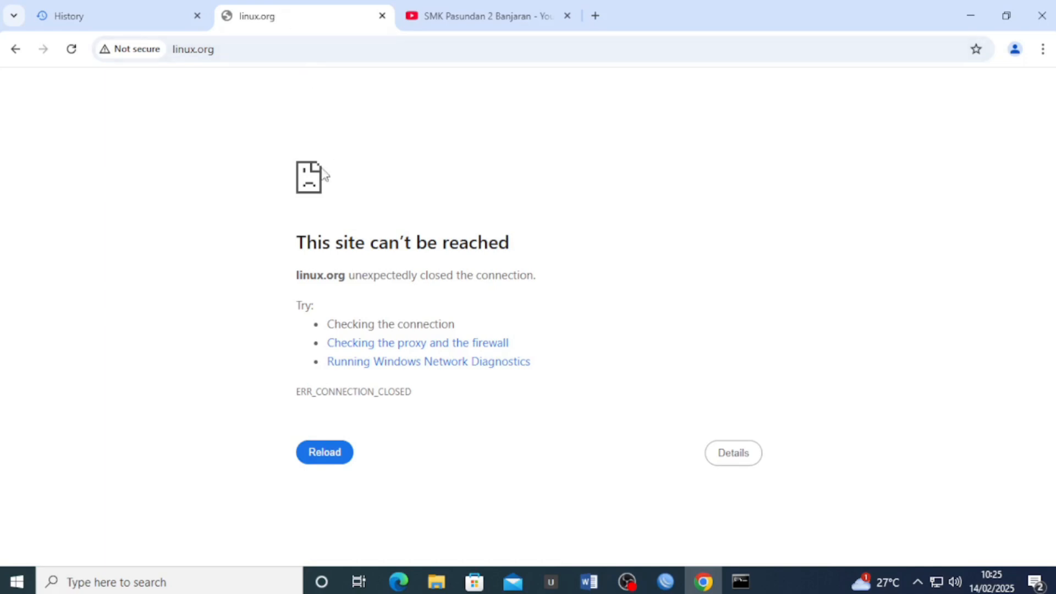
Select the 'This site can't be reached' headline, then switch to the Word task sheet
left_click_drag(559, 254, 295, 246)
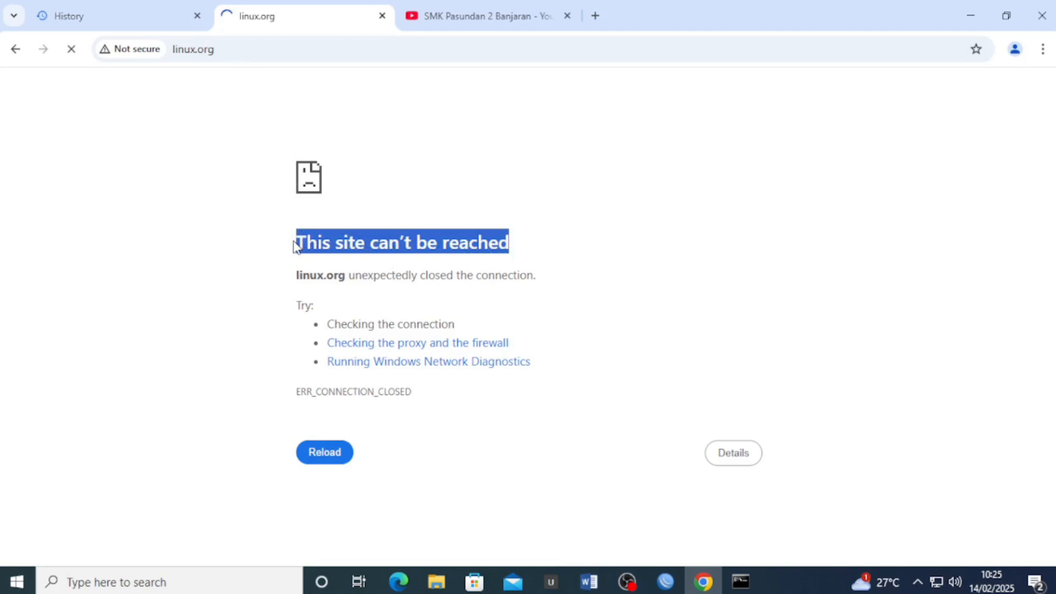
key("alt+Tab")
Highlight task step 8 and steps 5 and 6 in yellow
scroll(510, 350, "down", 1)
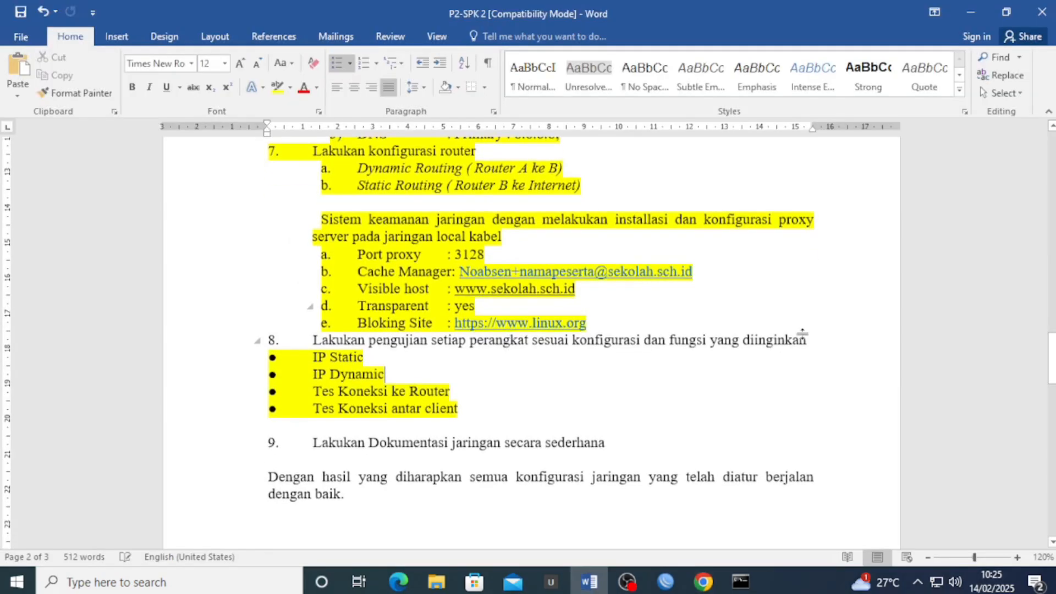
left_click_drag(824, 341, 222, 345)
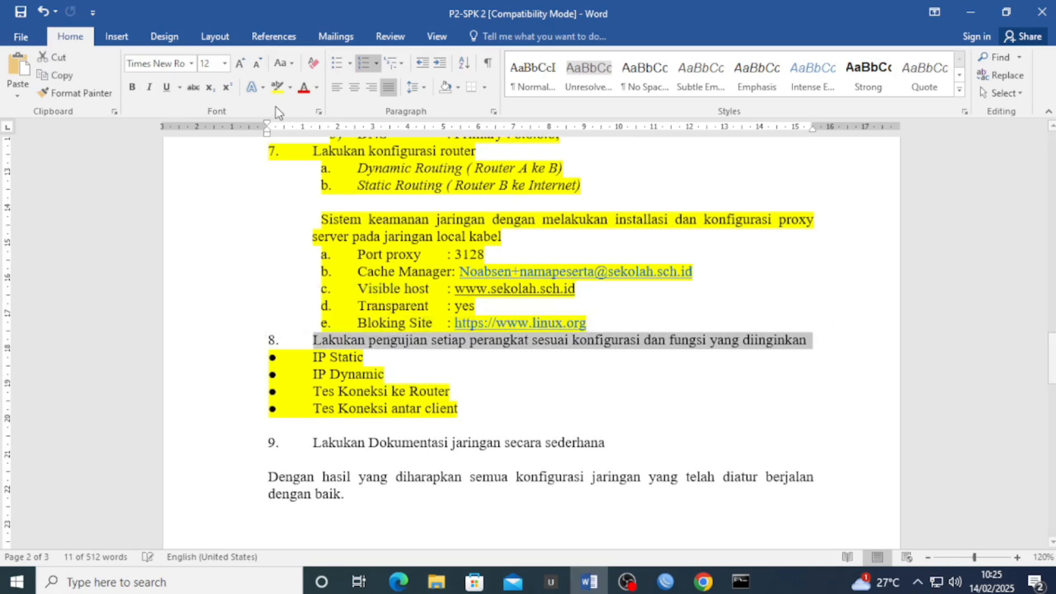
left_click(277, 88)
scroll(487, 383, "up", 10)
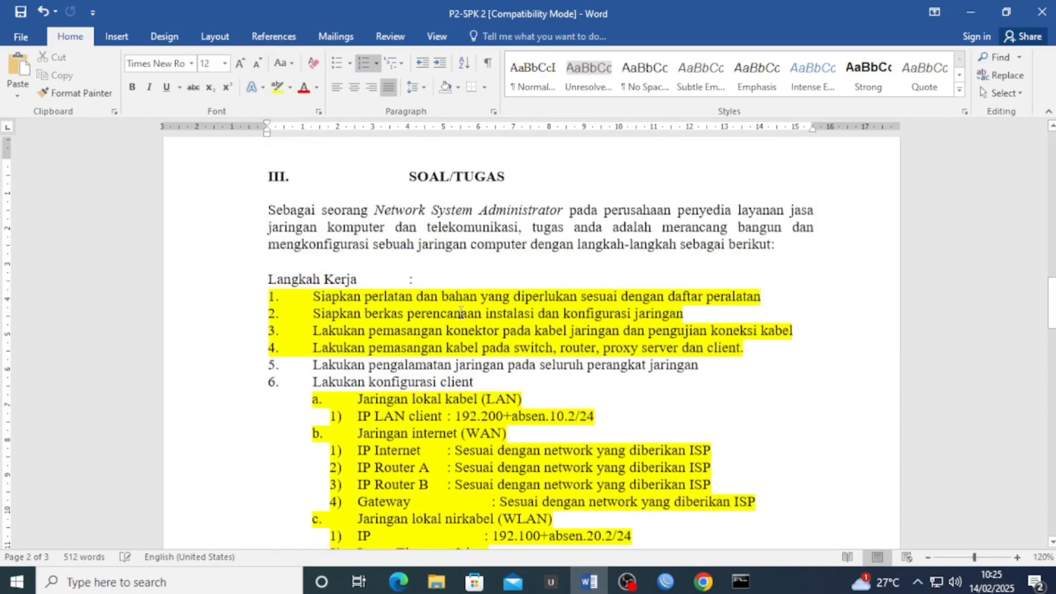
left_click_drag(474, 389, 257, 373)
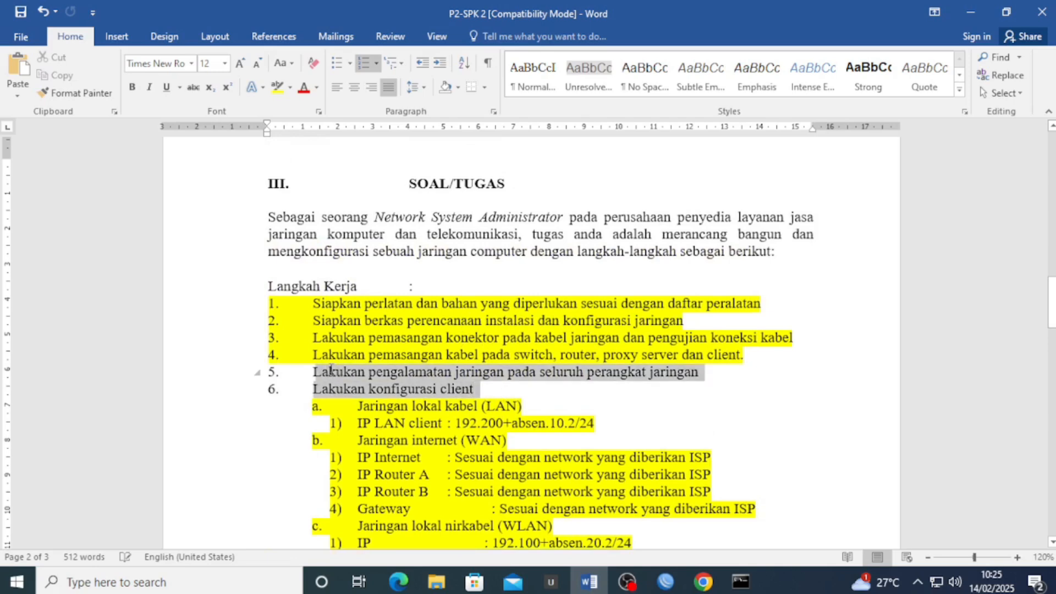
left_click(277, 88)
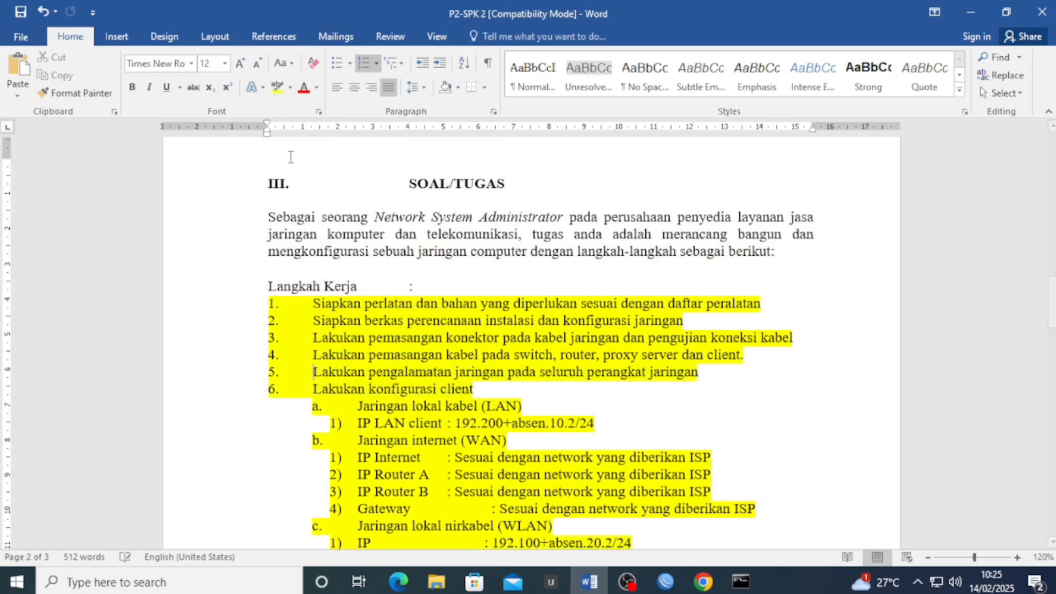